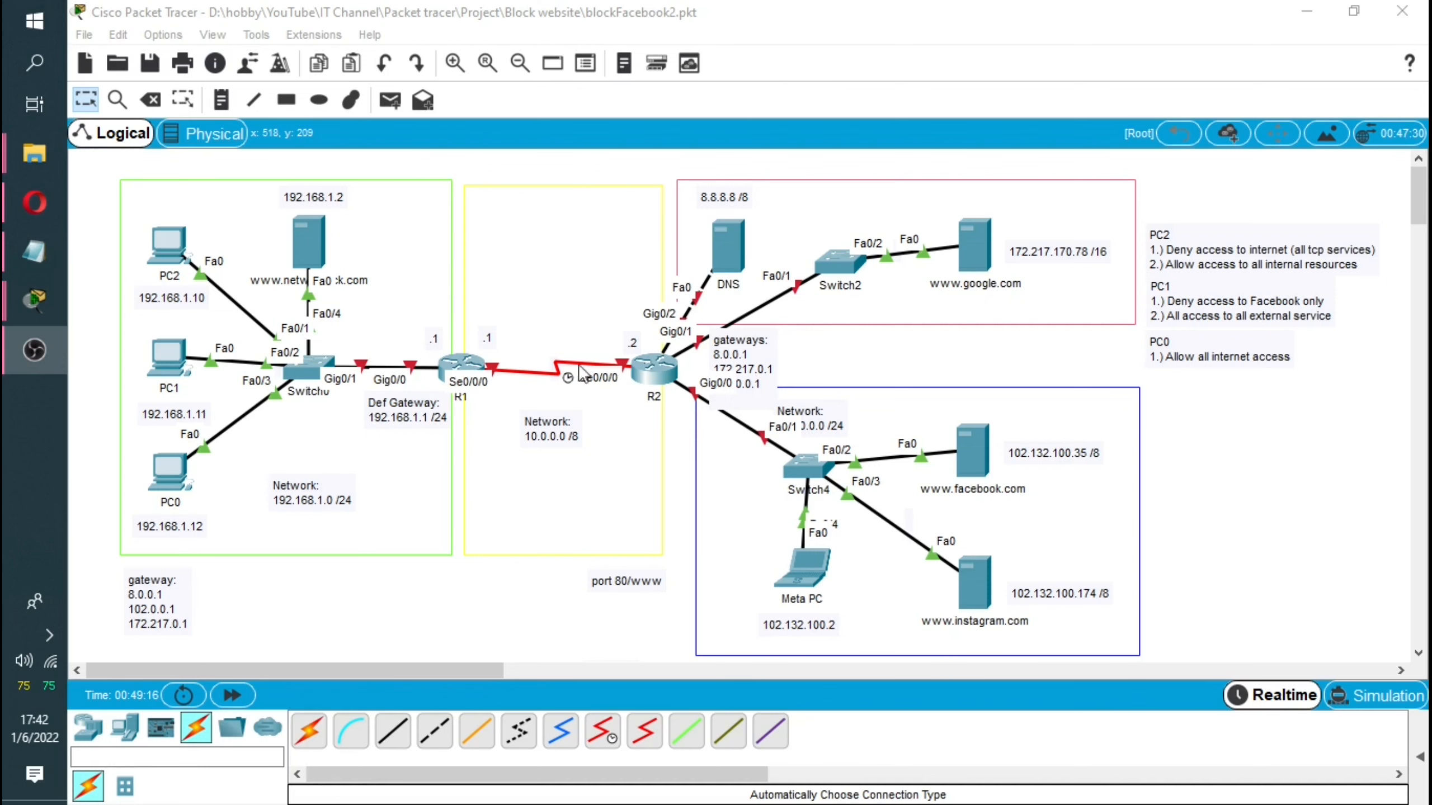
Open router R1's command line and answer NO to the initial configuration dialog.
left_click(457, 359)
left_click_drag(656, 116, 858, 102)
left_click(825, 139)
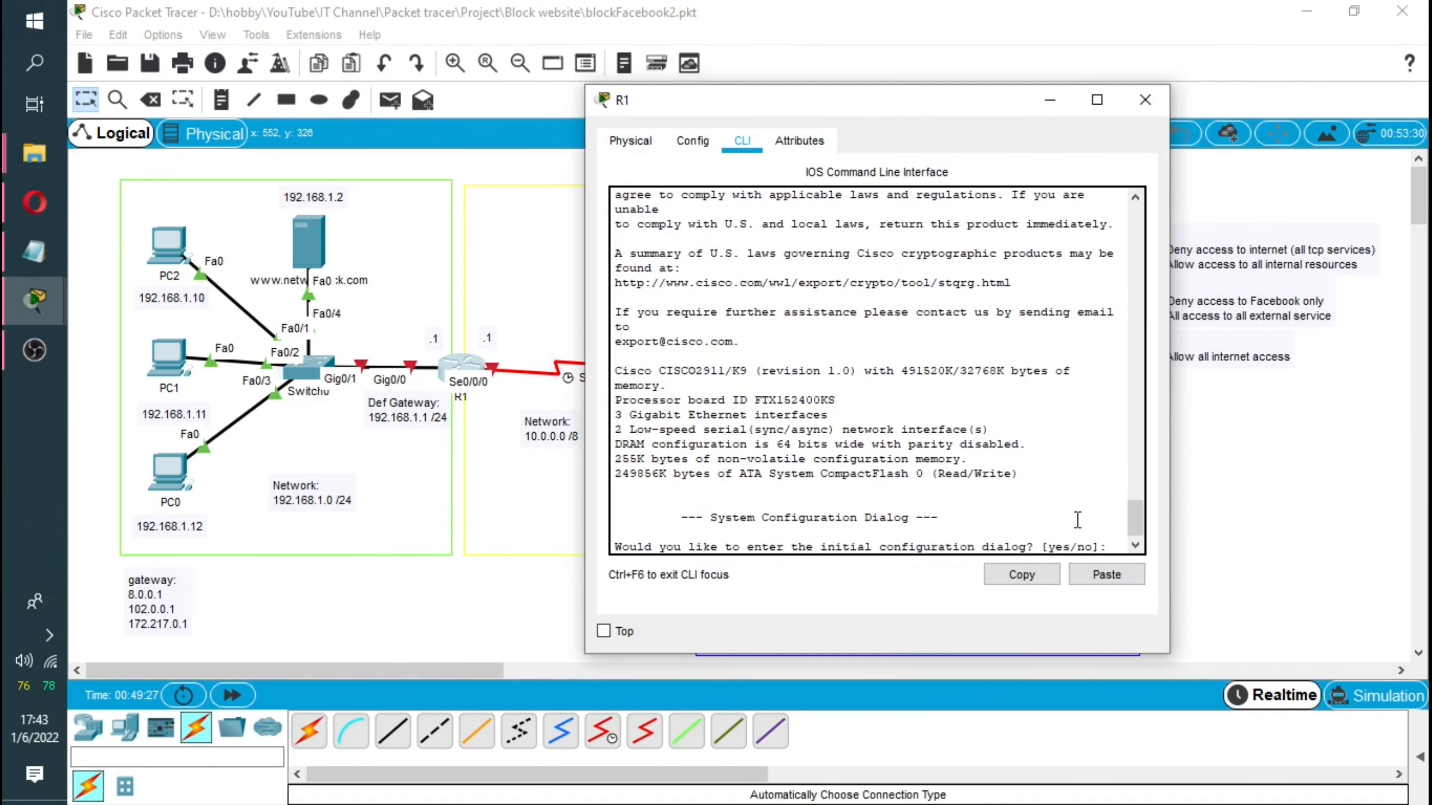
left_click(1105, 548)
key("Return")
type("NO")
key("Return")
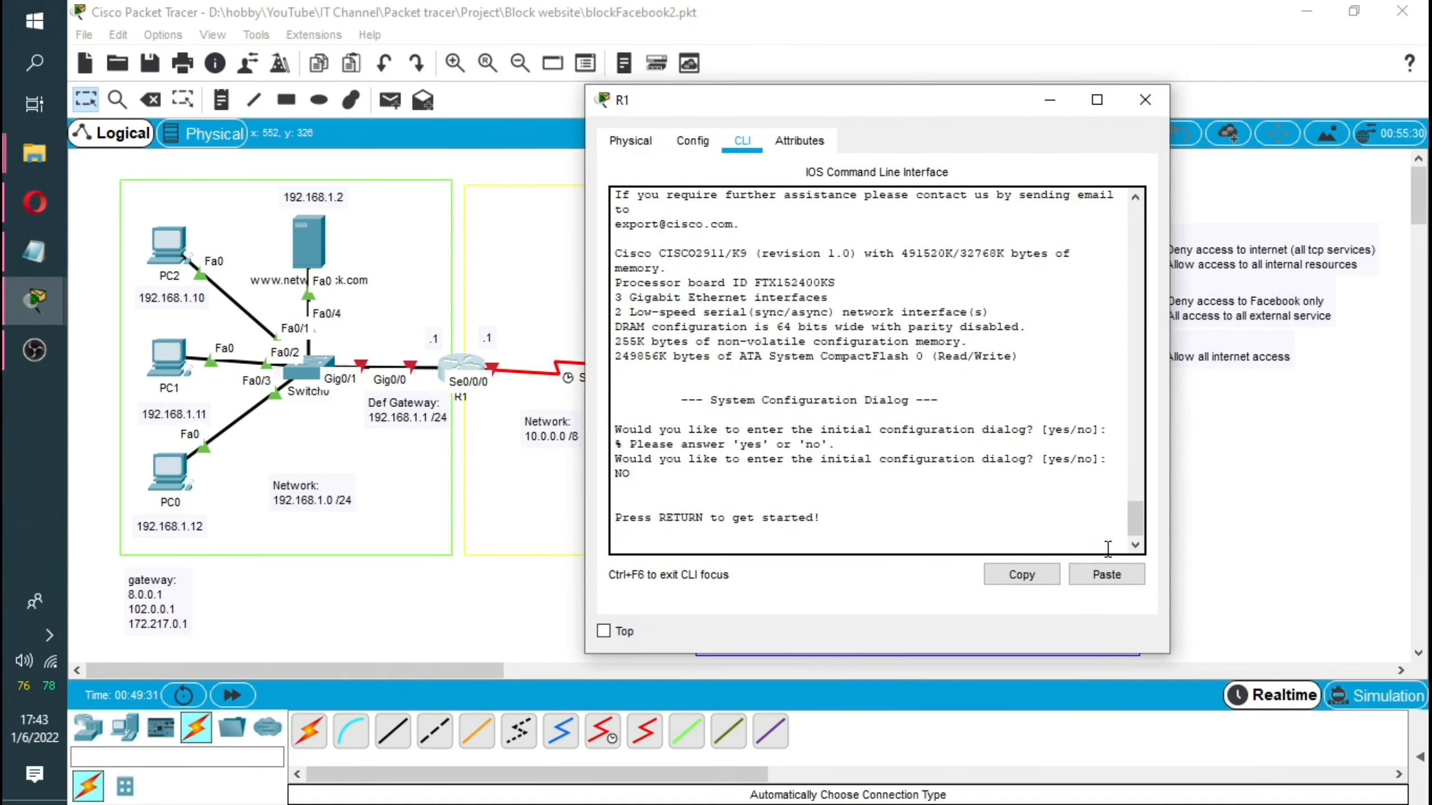
Enter privileged EXEC mode on R1 and switch to global configuration mode with conf t.
key("Return")
type("EN")
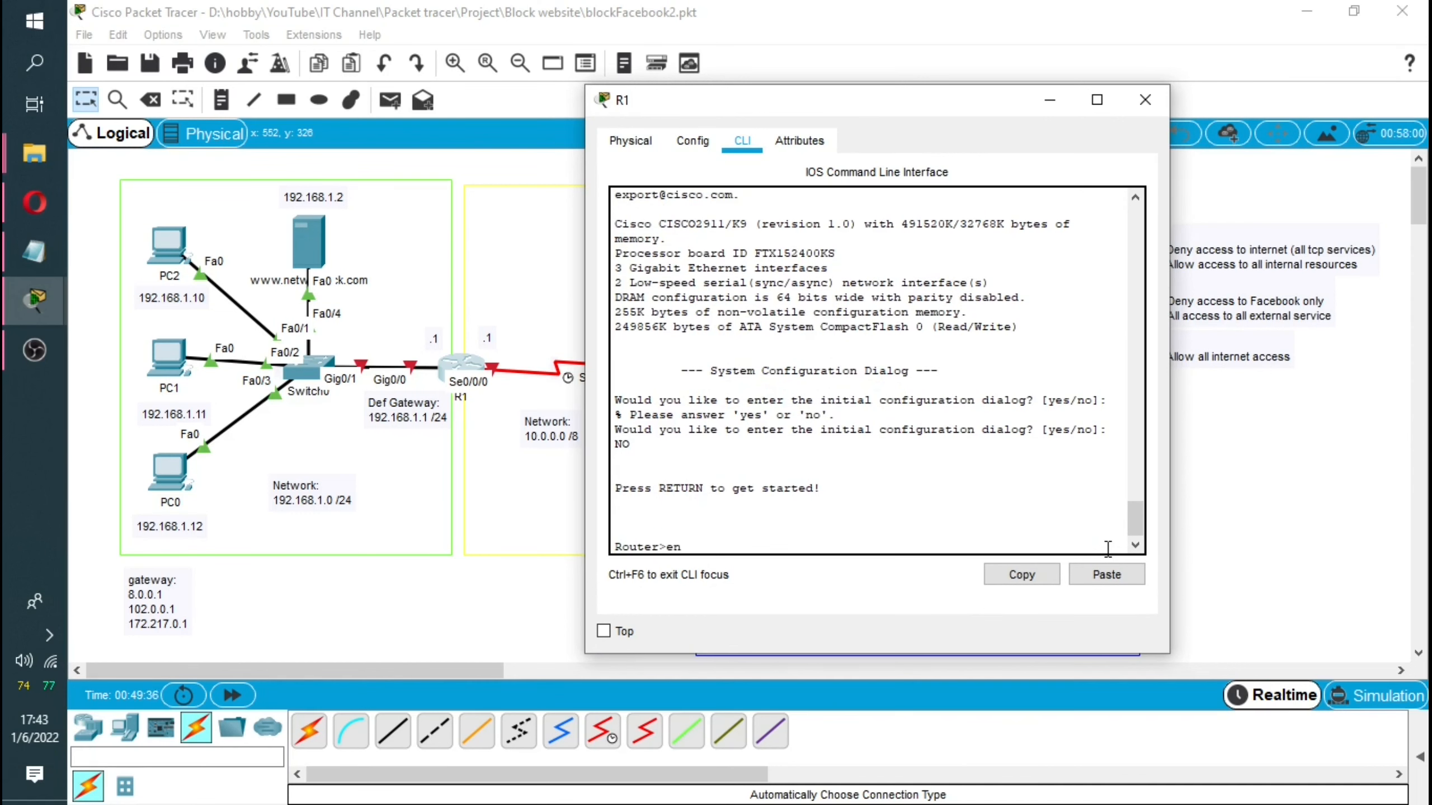
key("Return")
type("co")
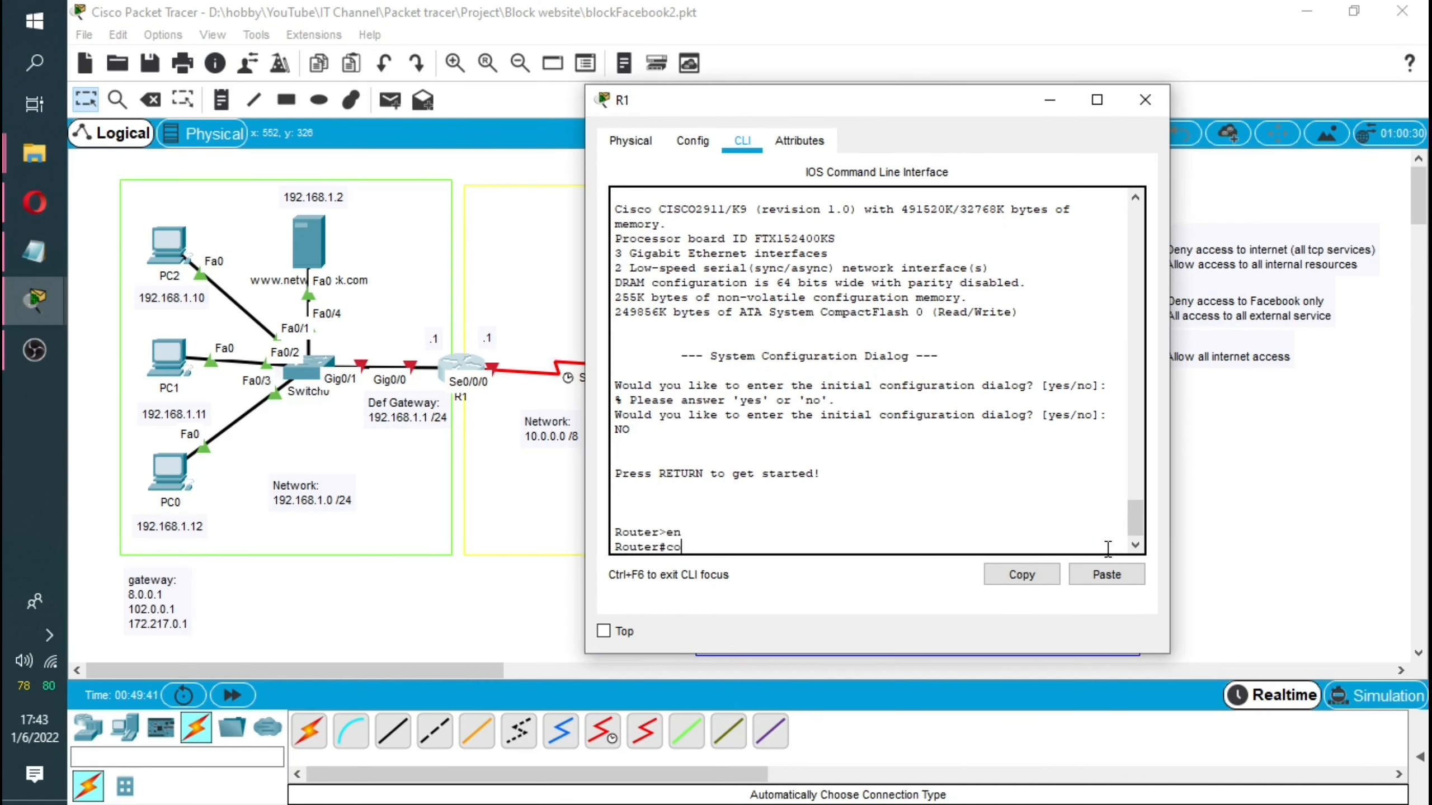
type("nf t")
key("Return")
Set the exec-timeout of R1's console line 0 to 100 and return to global configuration mode.
type("lin")
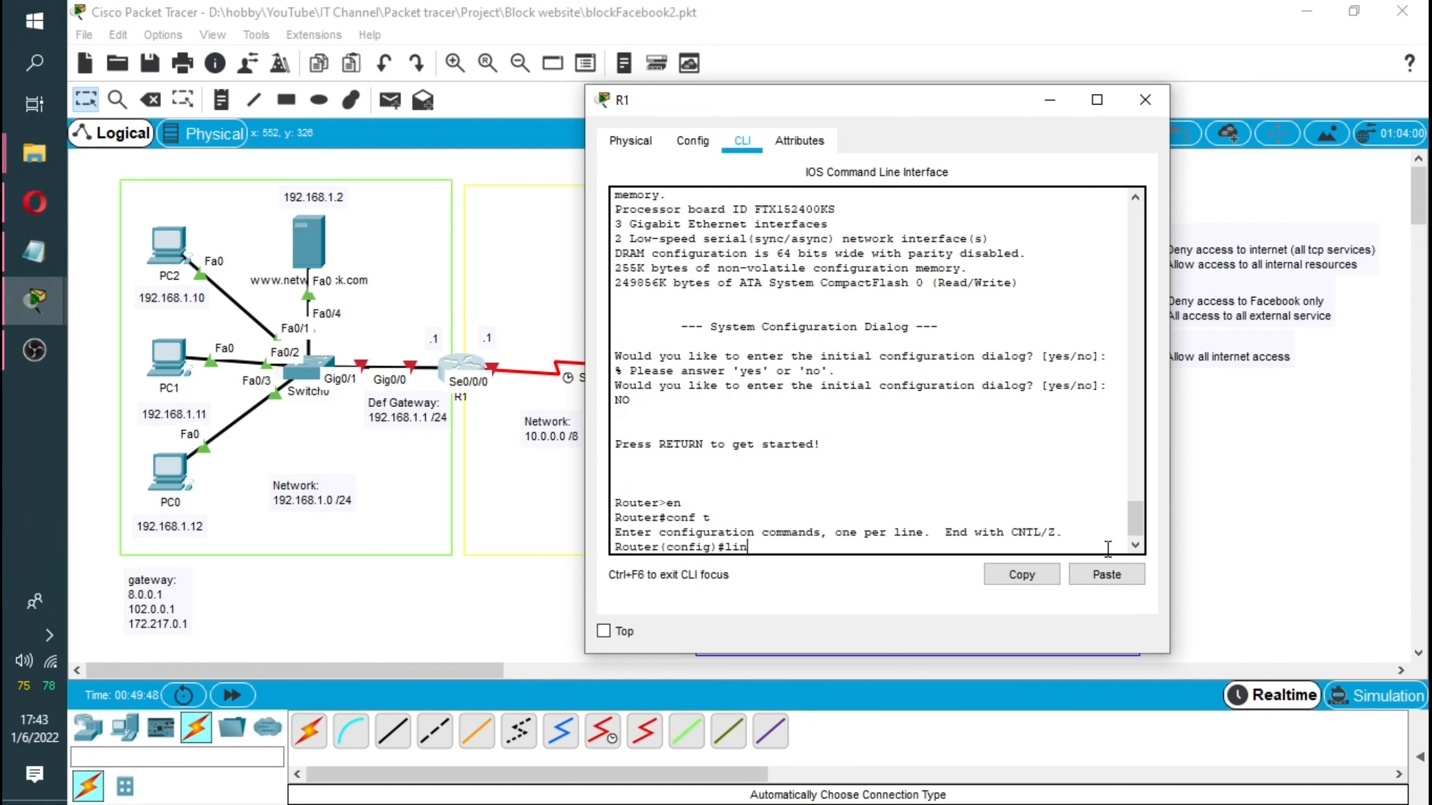
type("e con 0")
key("Return")
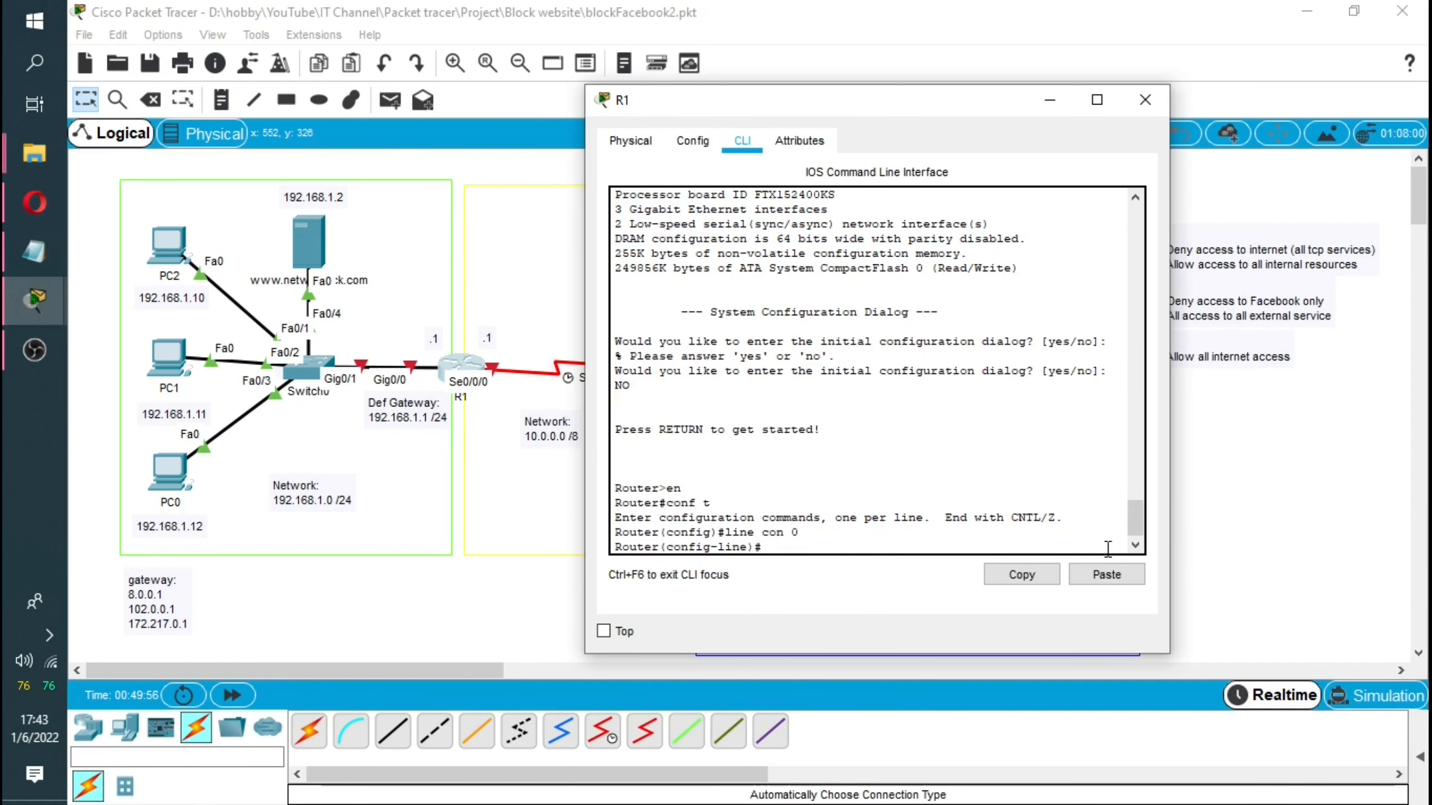
type("ex")
key("Tab")
type("e")
key("Tab")
type("c-t")
key("Tab")
type("60")
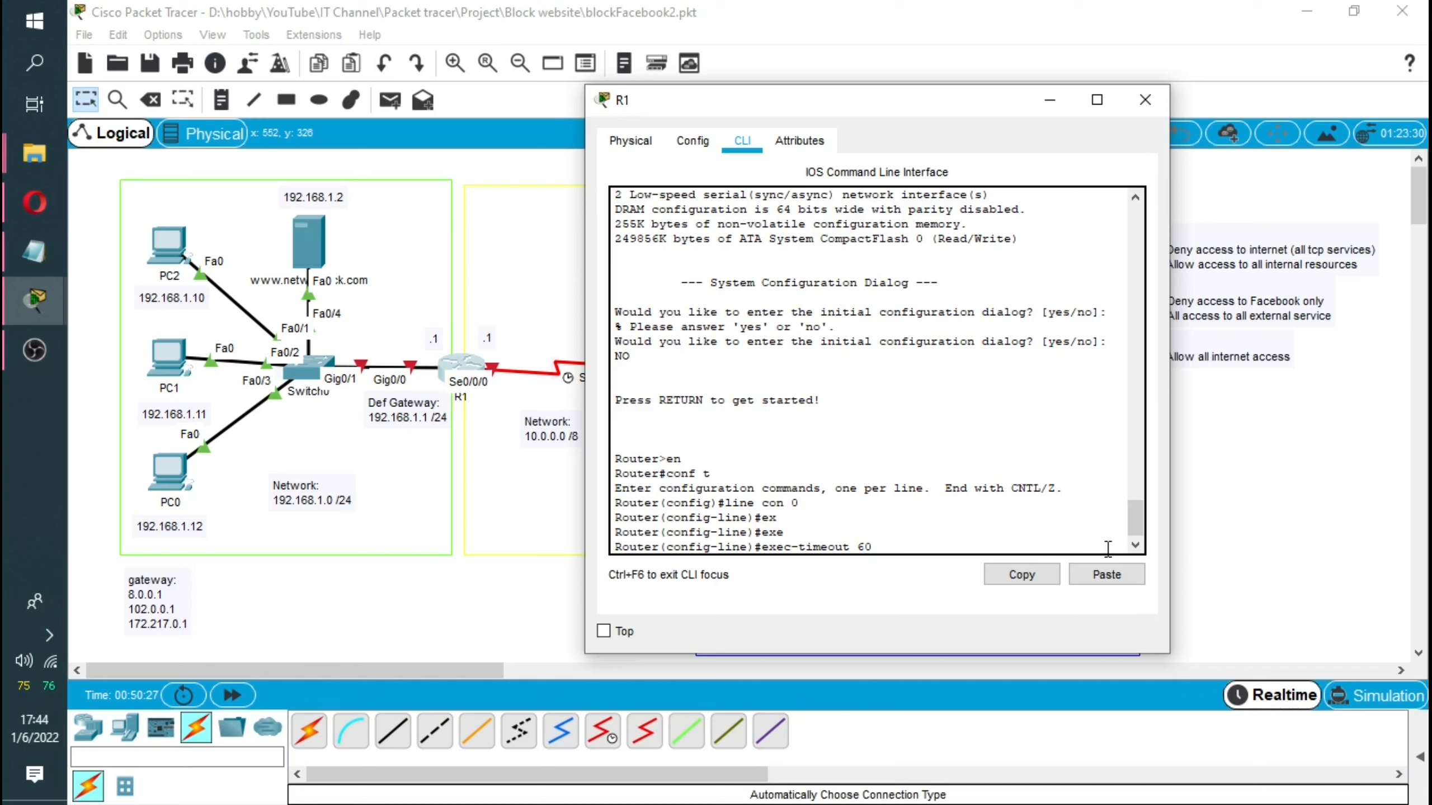
key("BackSpace")
key("BackSpace")
type("22")
key("BackSpace")
type("100")
key("Return")
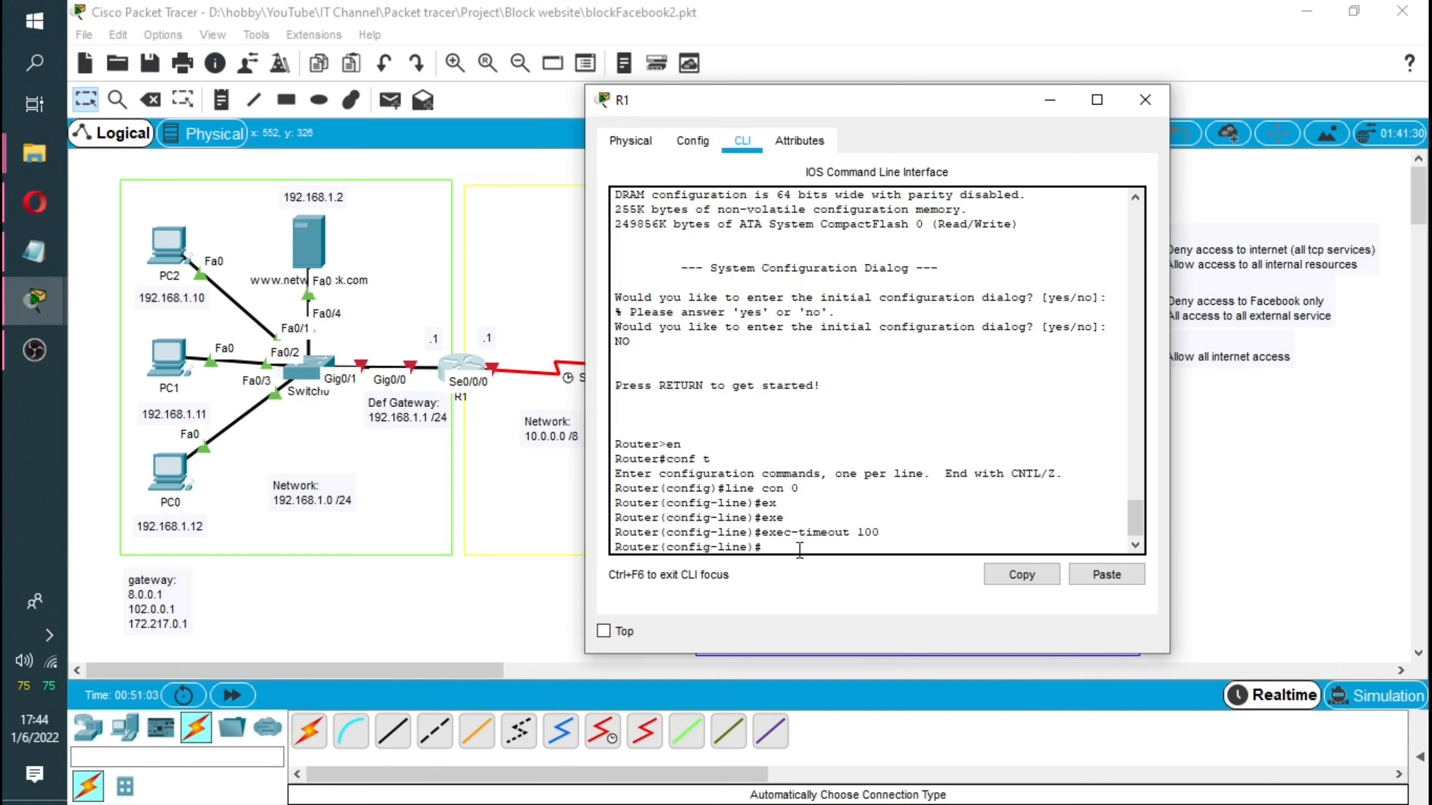
type("exit")
key("Return")
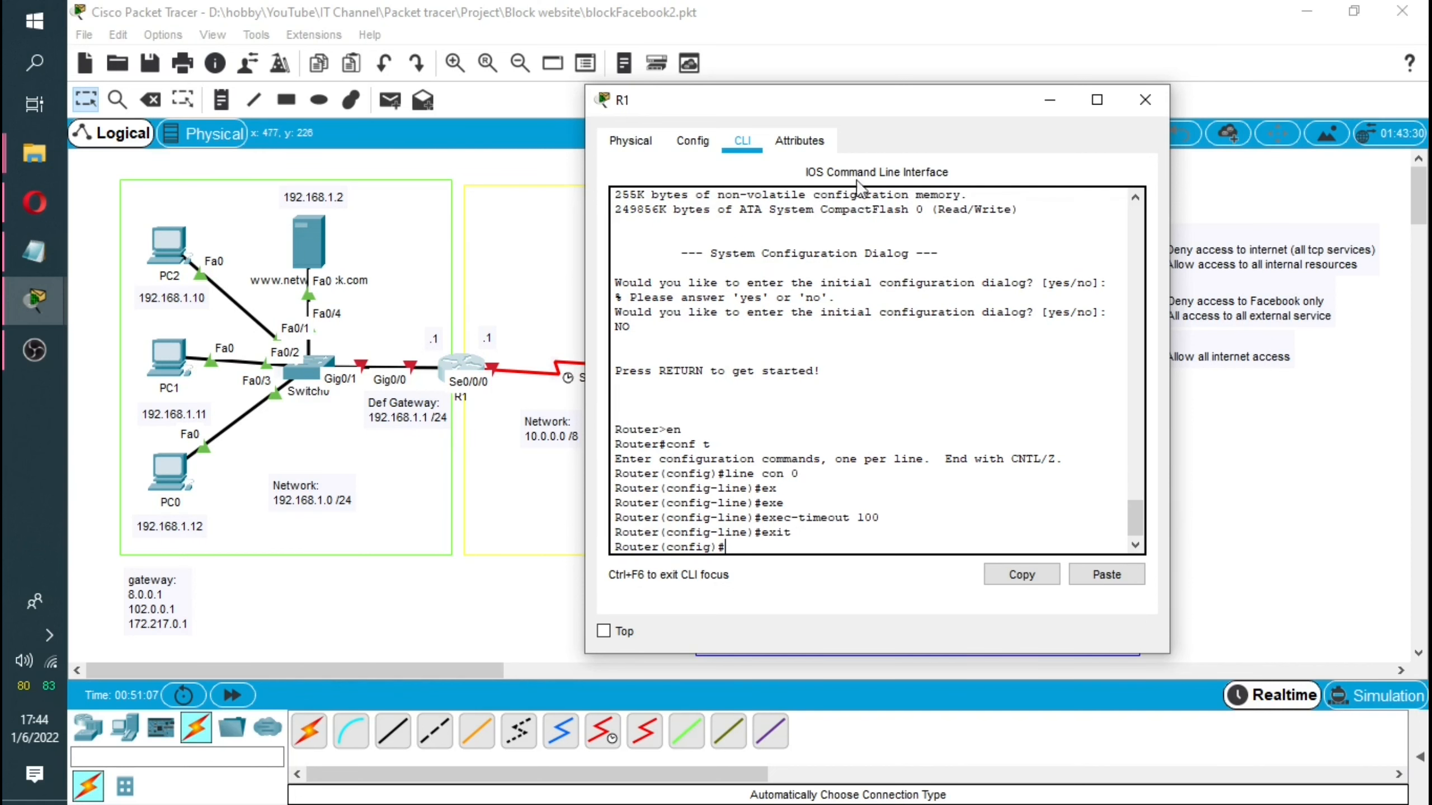
Assign 192.168.1.1 with mask 255.255.255.0 to R1's g0/0 interface and enable it with no shutdown.
left_click_drag(862, 103, 890, 102)
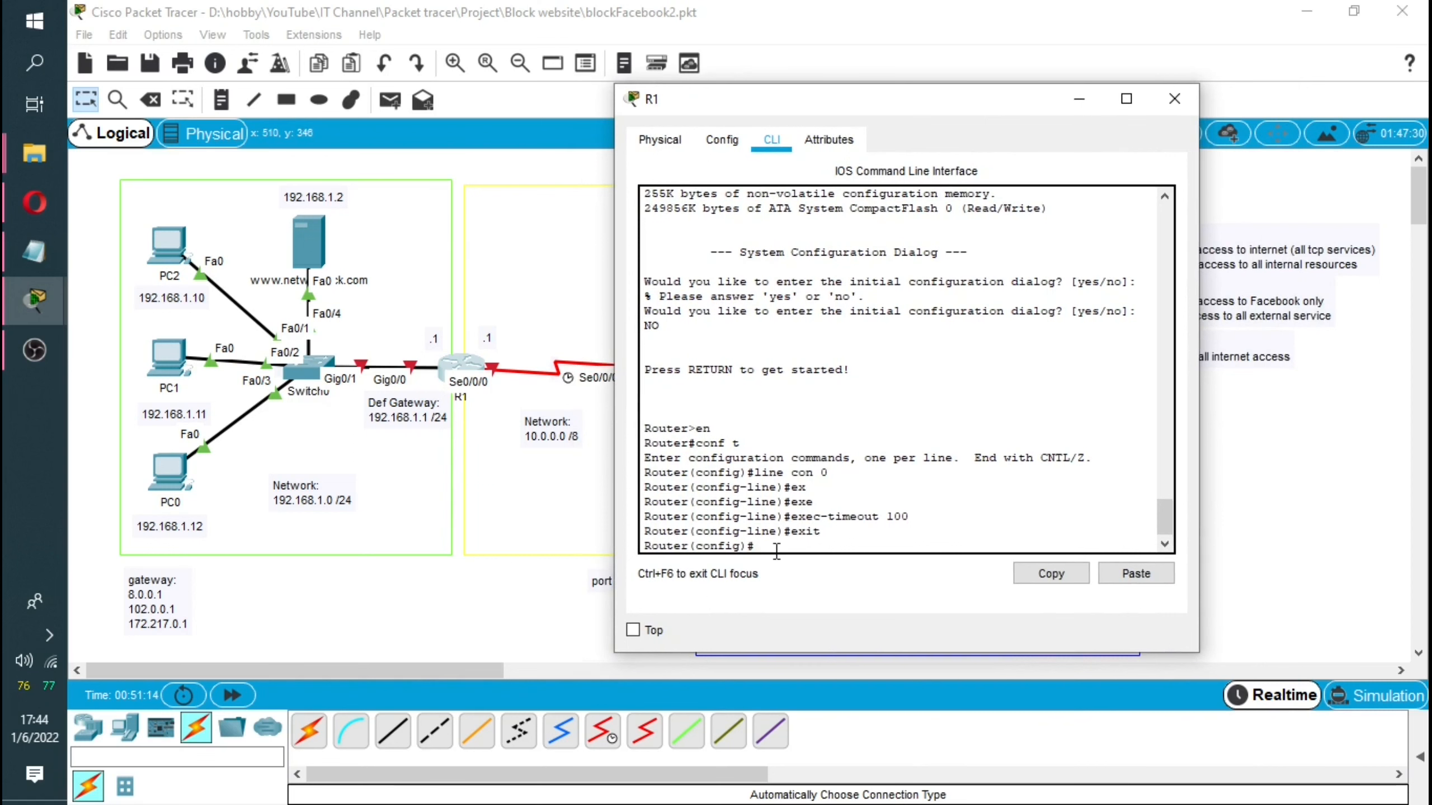
type("int g0/0")
key("Return")
type("ip add")
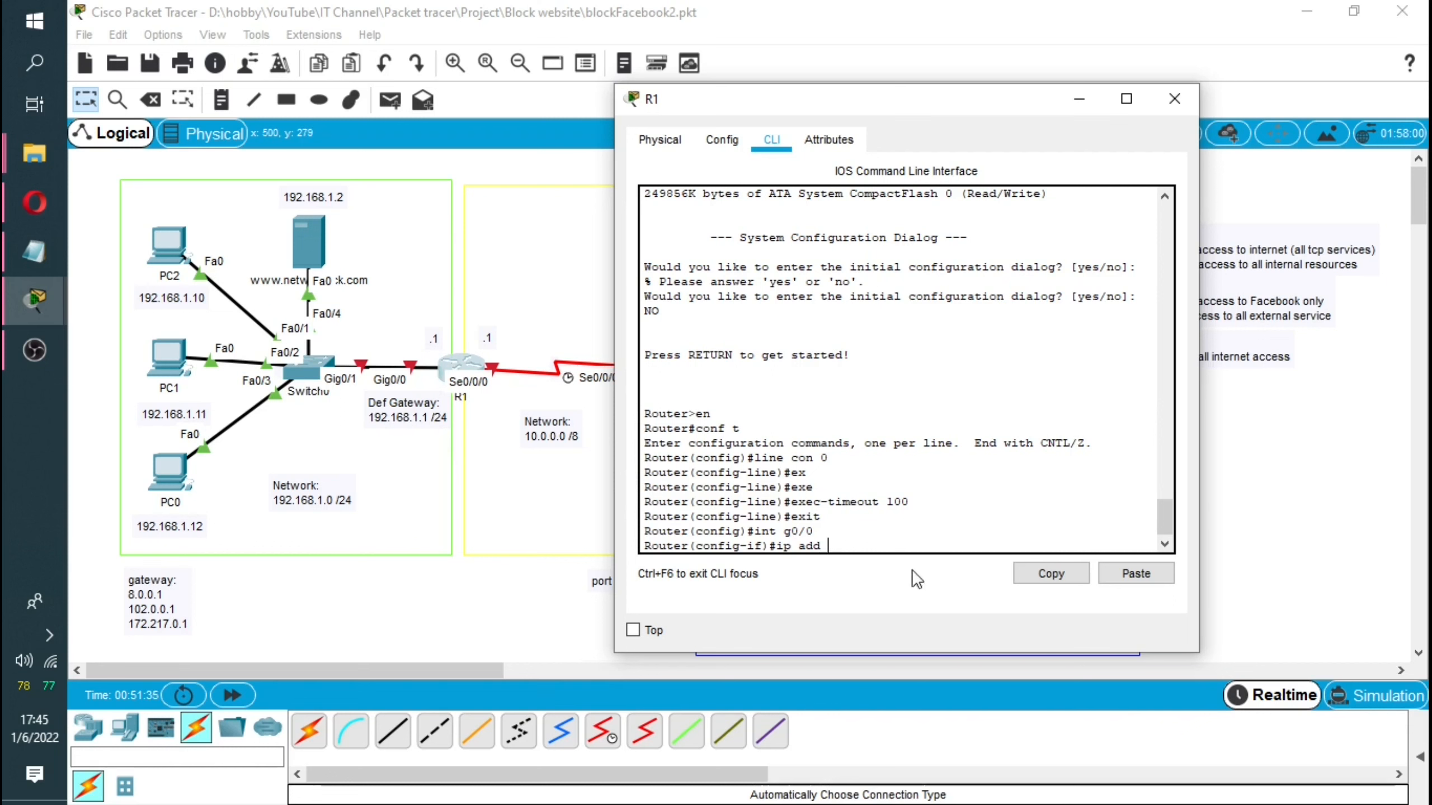
type(" 192.16")
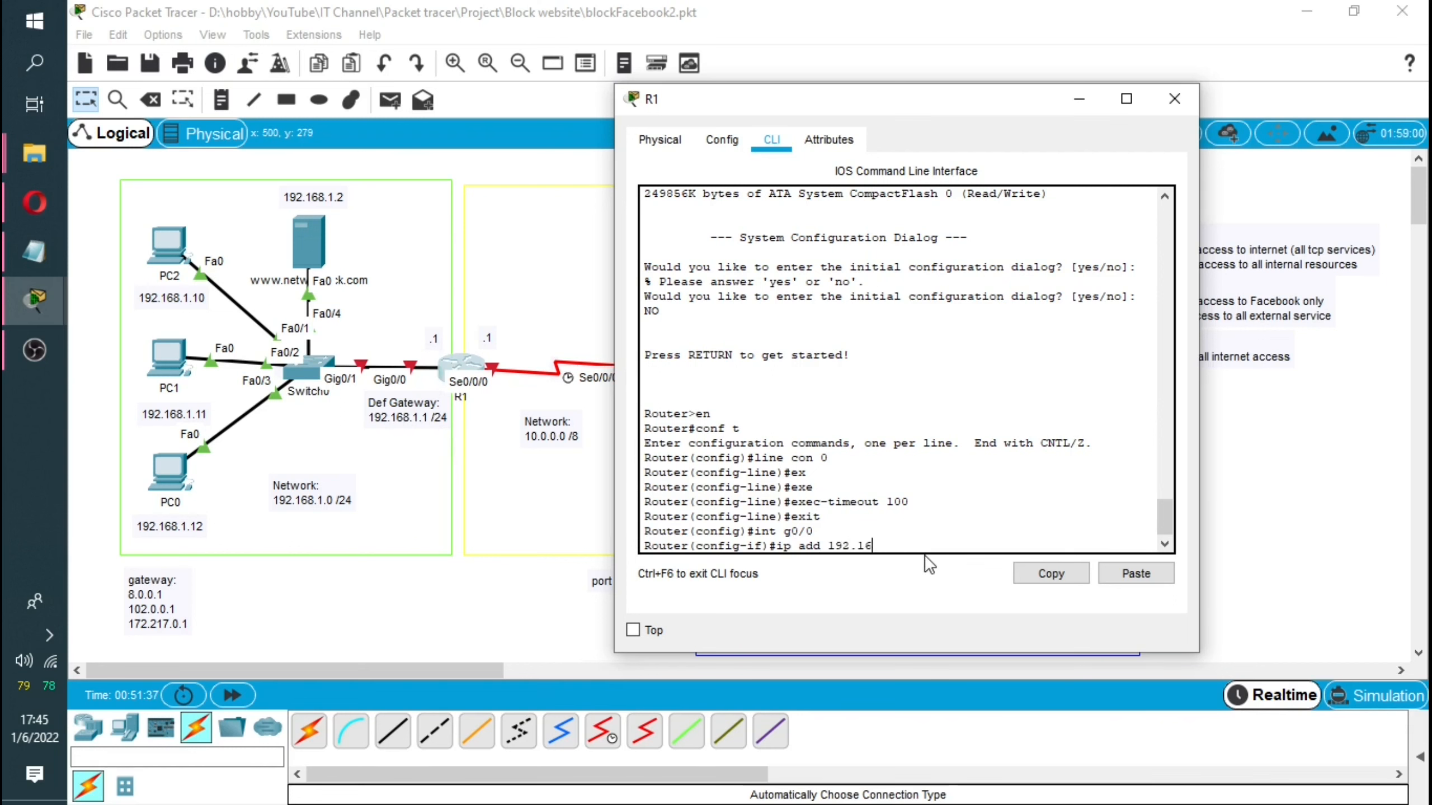
type("8.1.1 255.255.255.0")
key("Return")
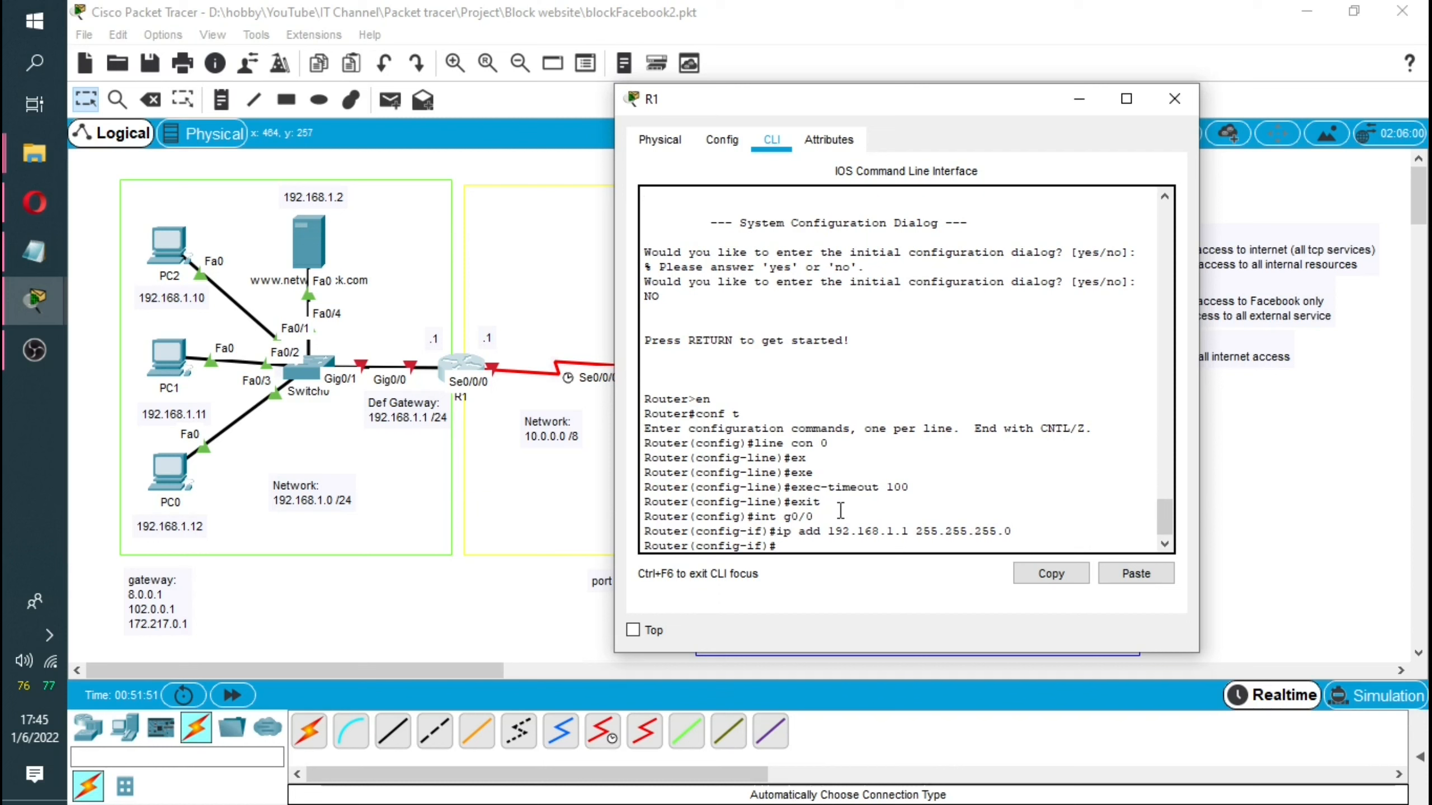
type("no shutdow")
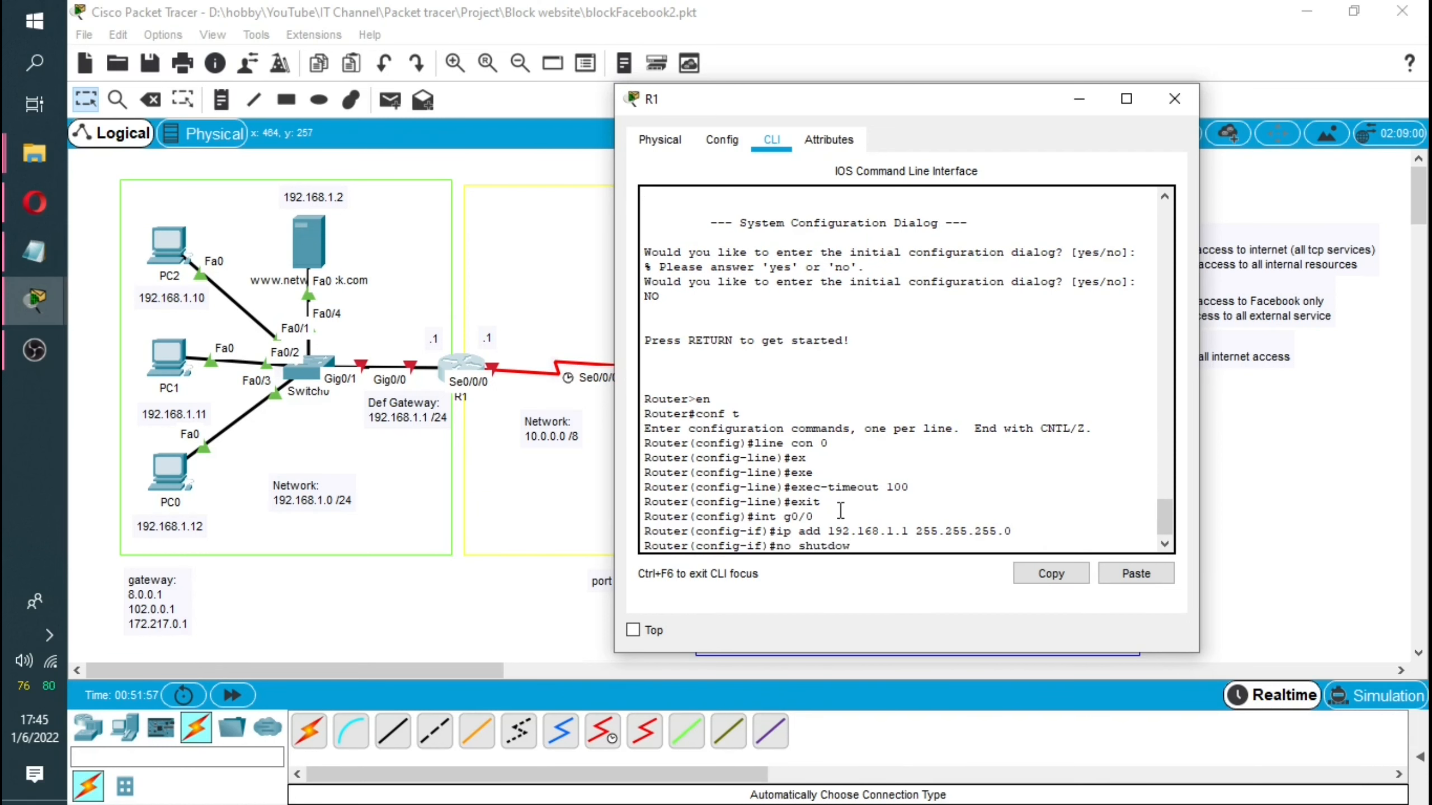
type("n")
key("Return")
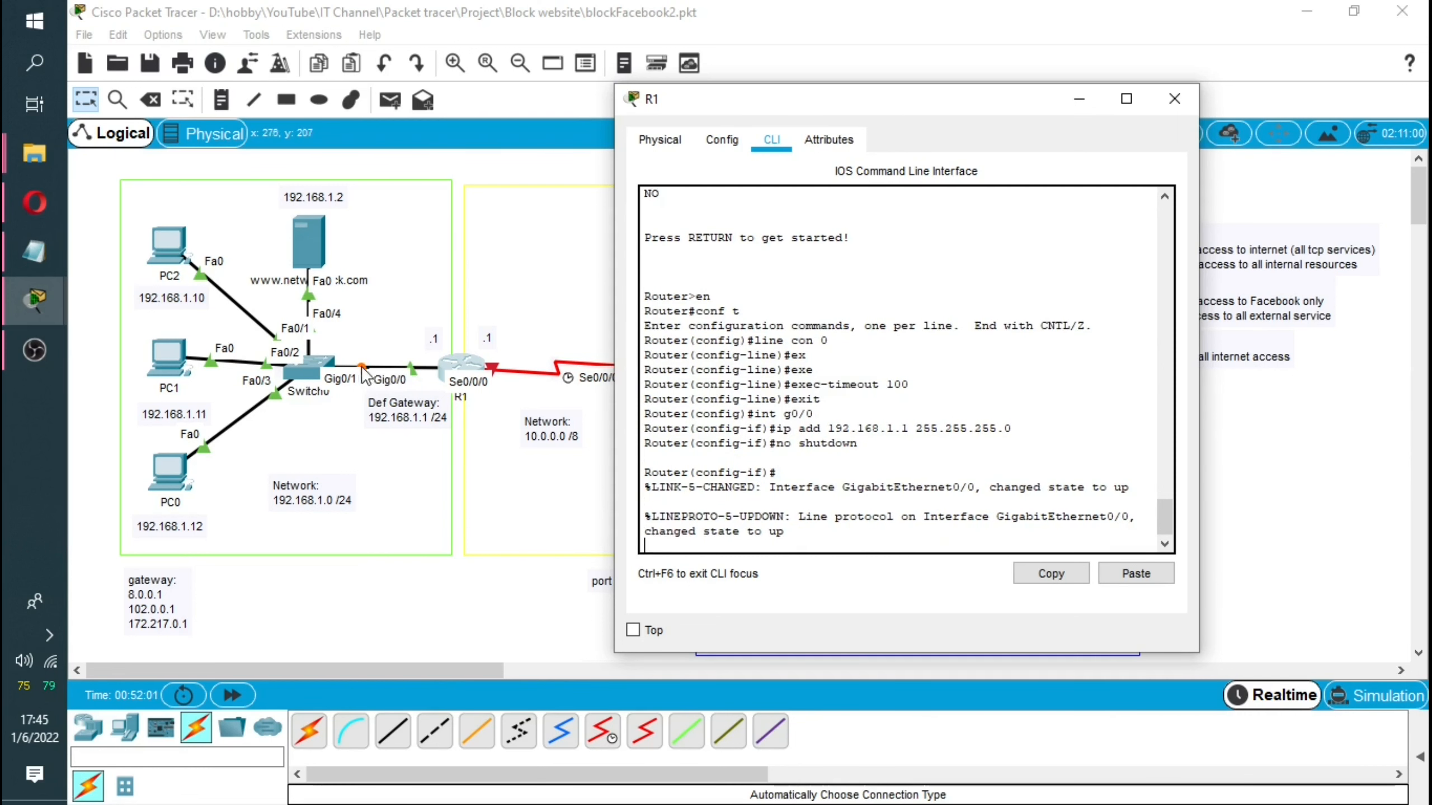
Assign IP address 10.0.0.1 with mask 255.0.0.0 to R1's serial interface s0/0/0.
left_click_drag(983, 104, 1087, 104)
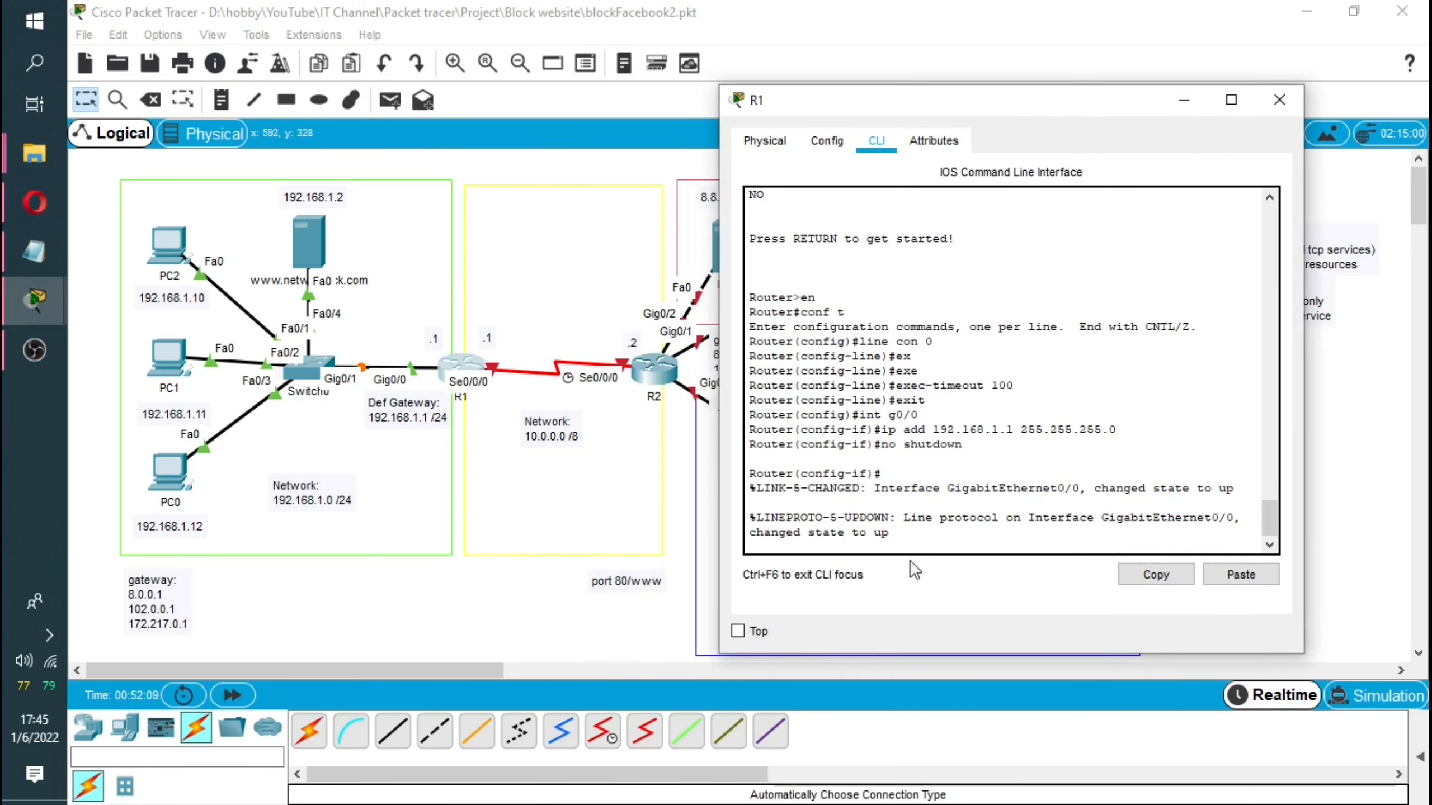
type("int")
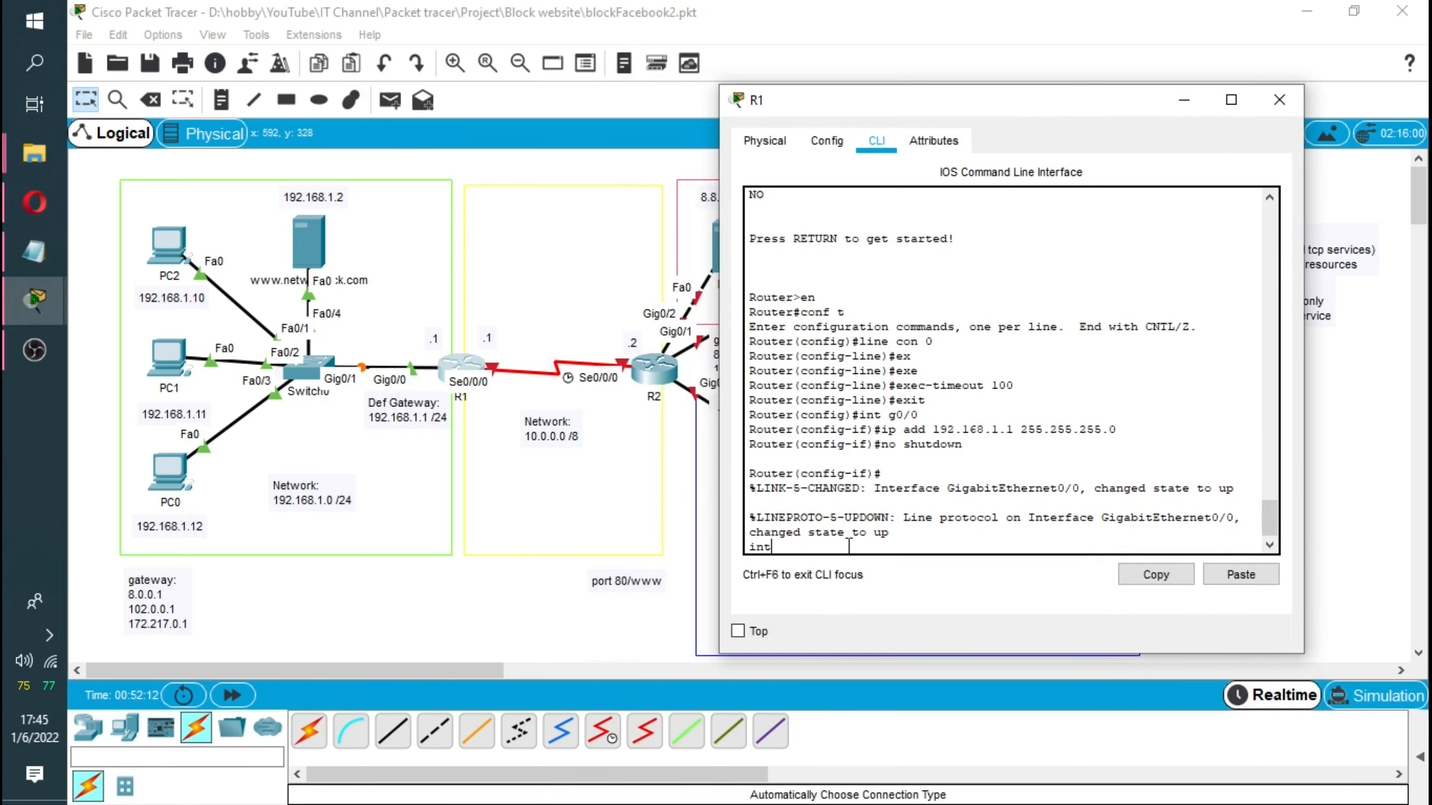
type(" s0")
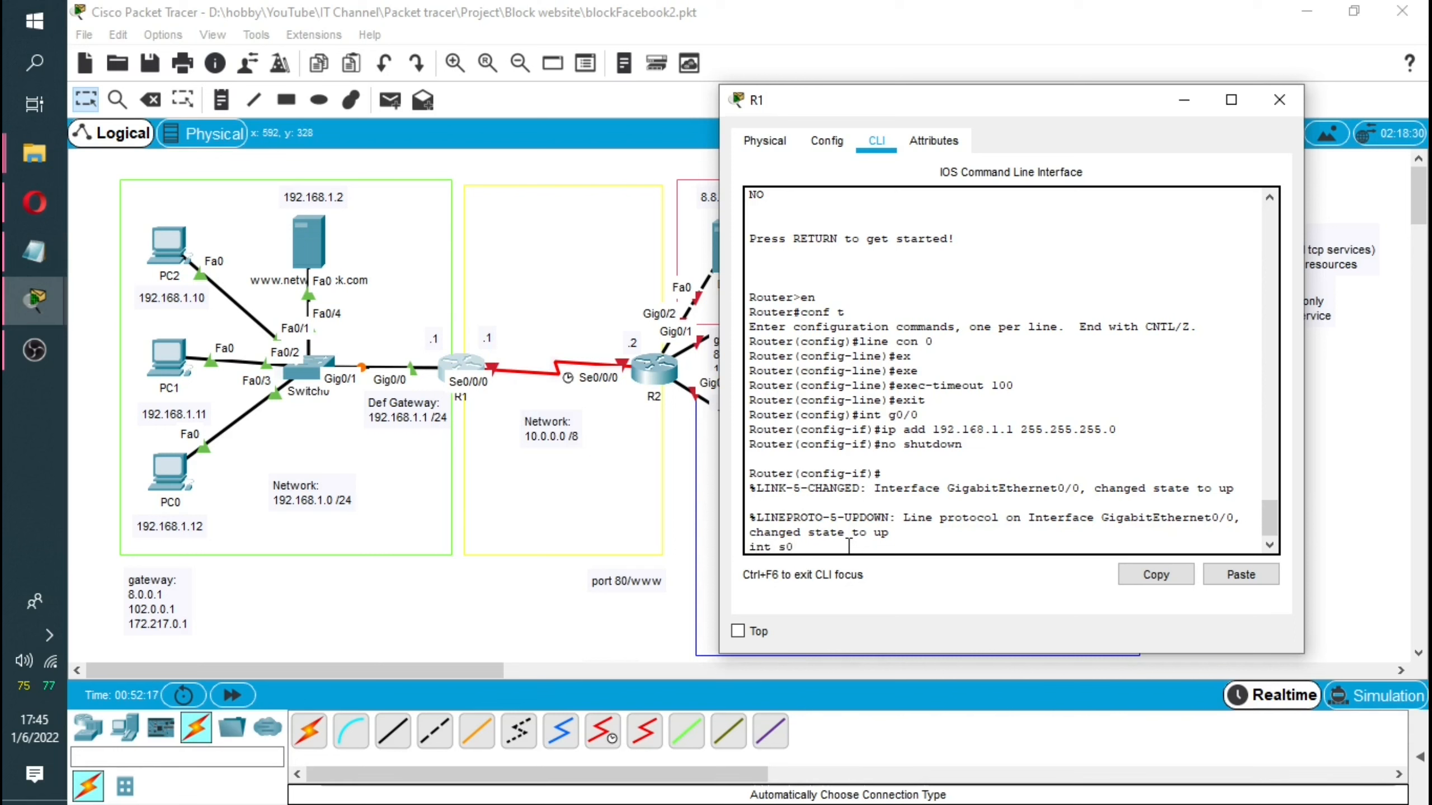
type("/0/0")
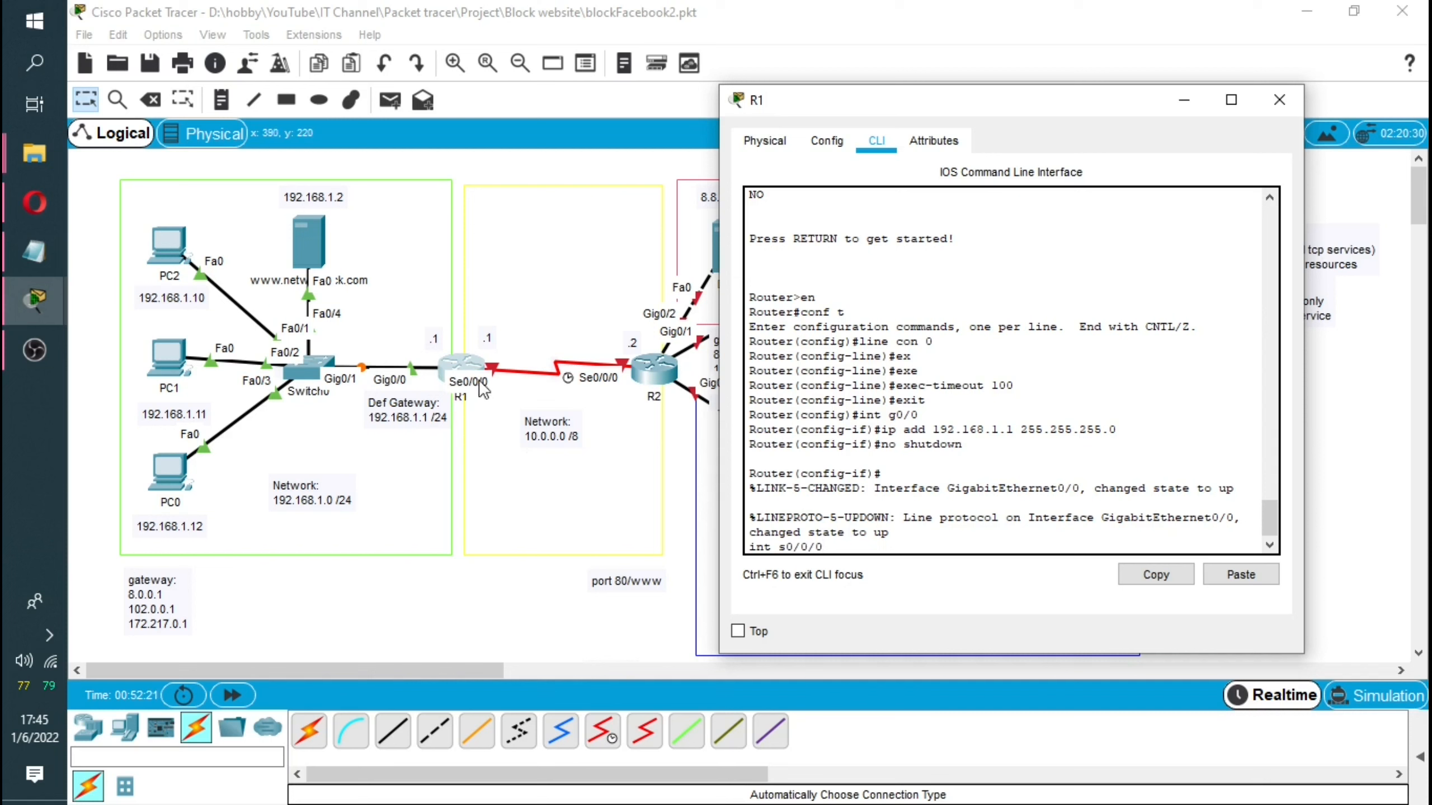
key("Return")
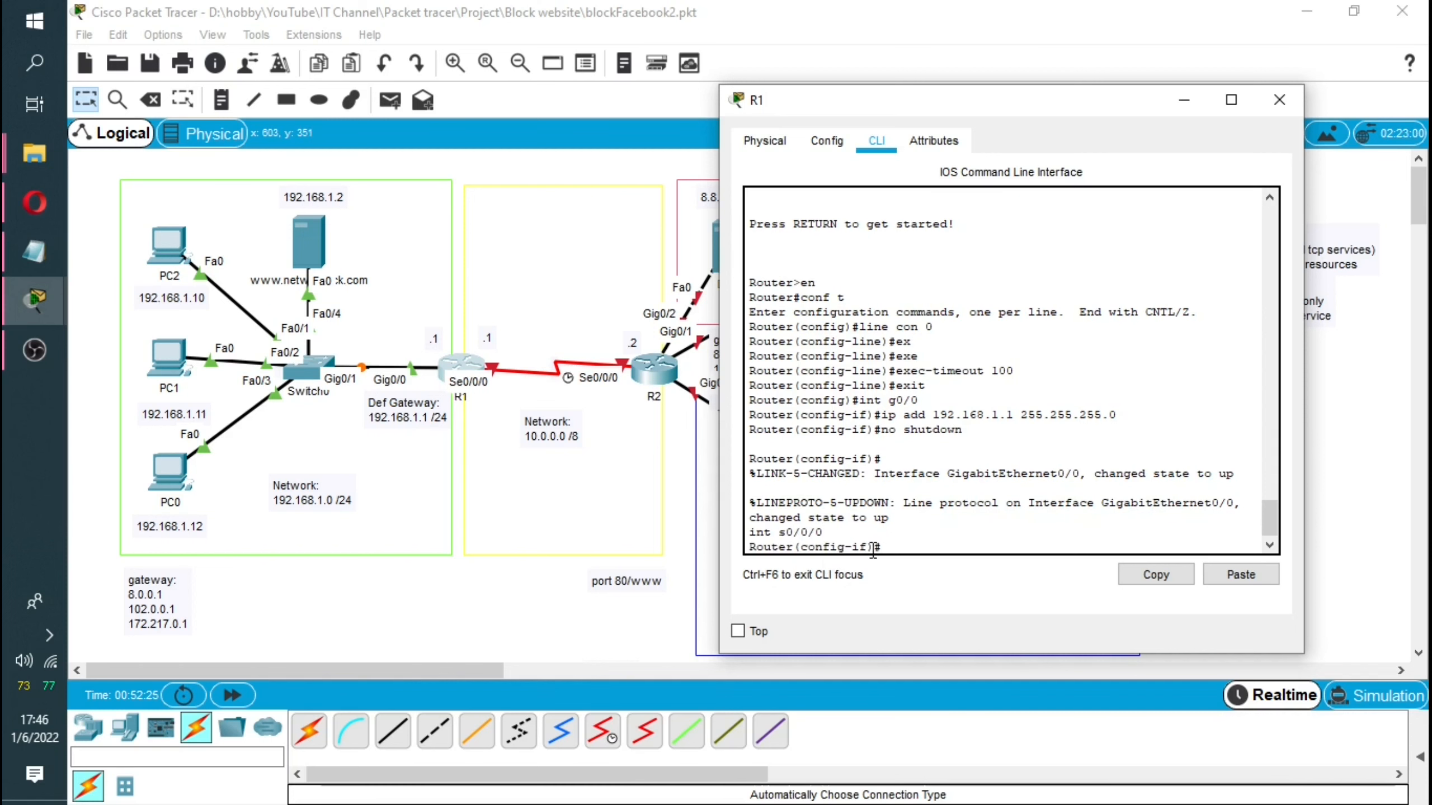
left_click_drag(866, 547, 806, 552)
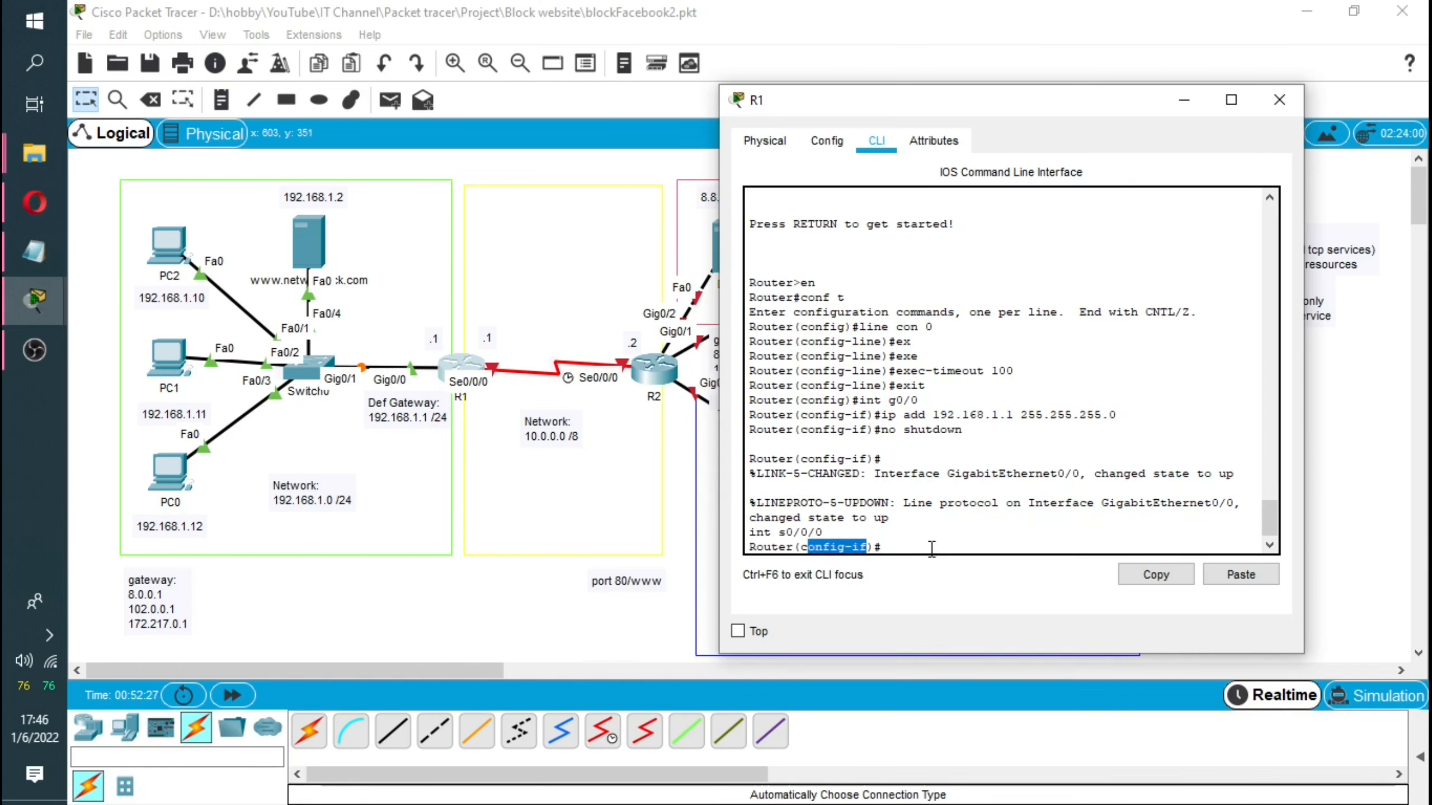
type("ip ")
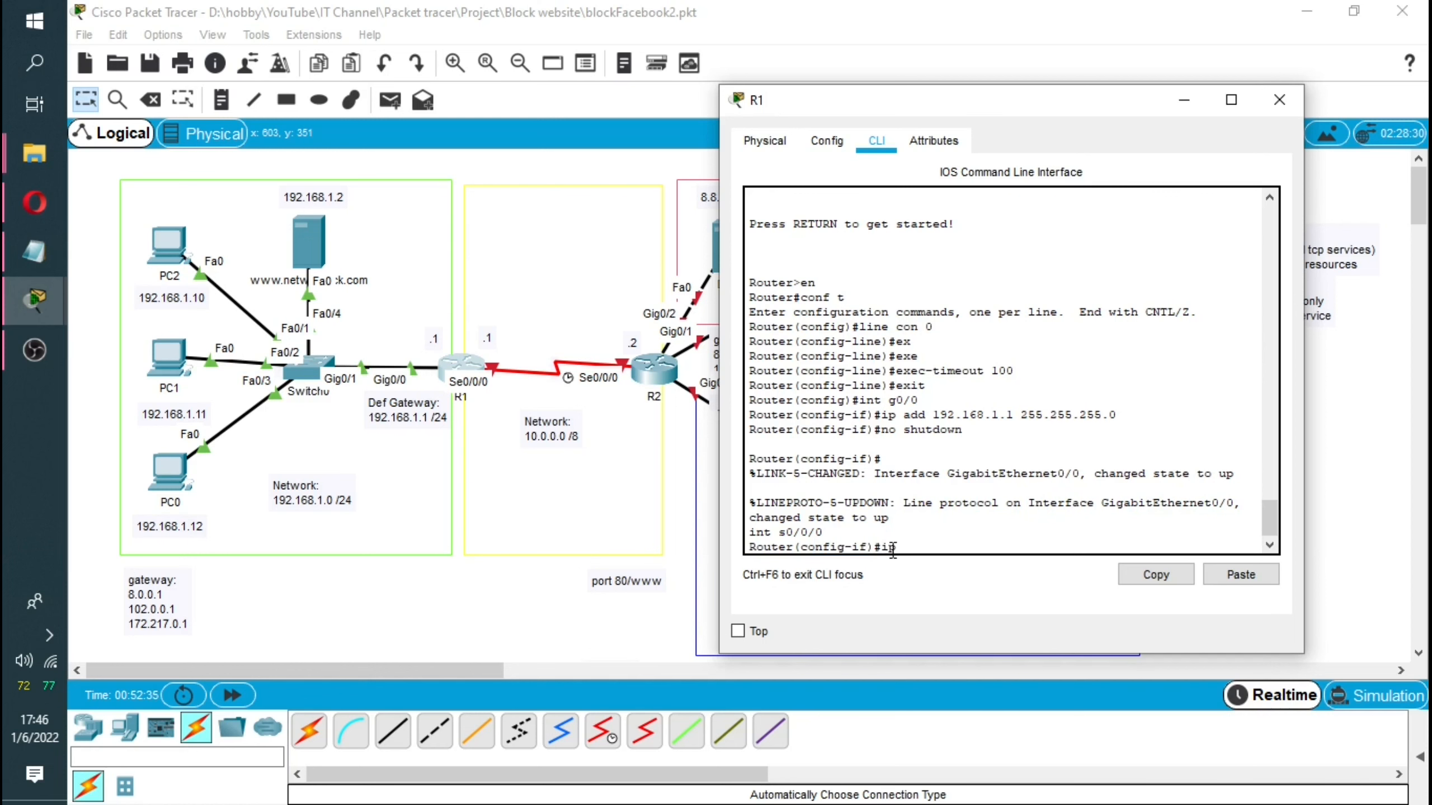
type("add 10.0.0.1 255")
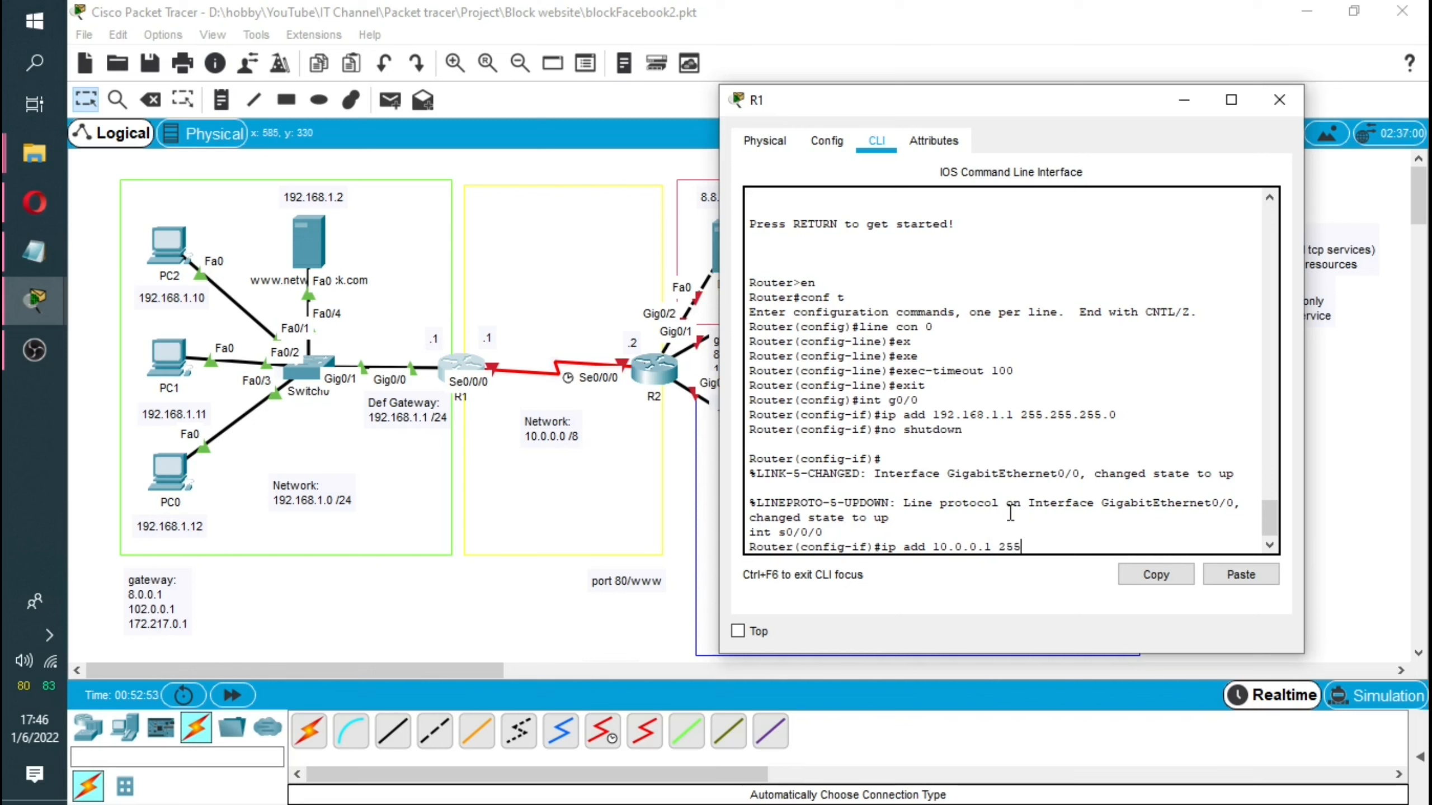
type(".0.0.0")
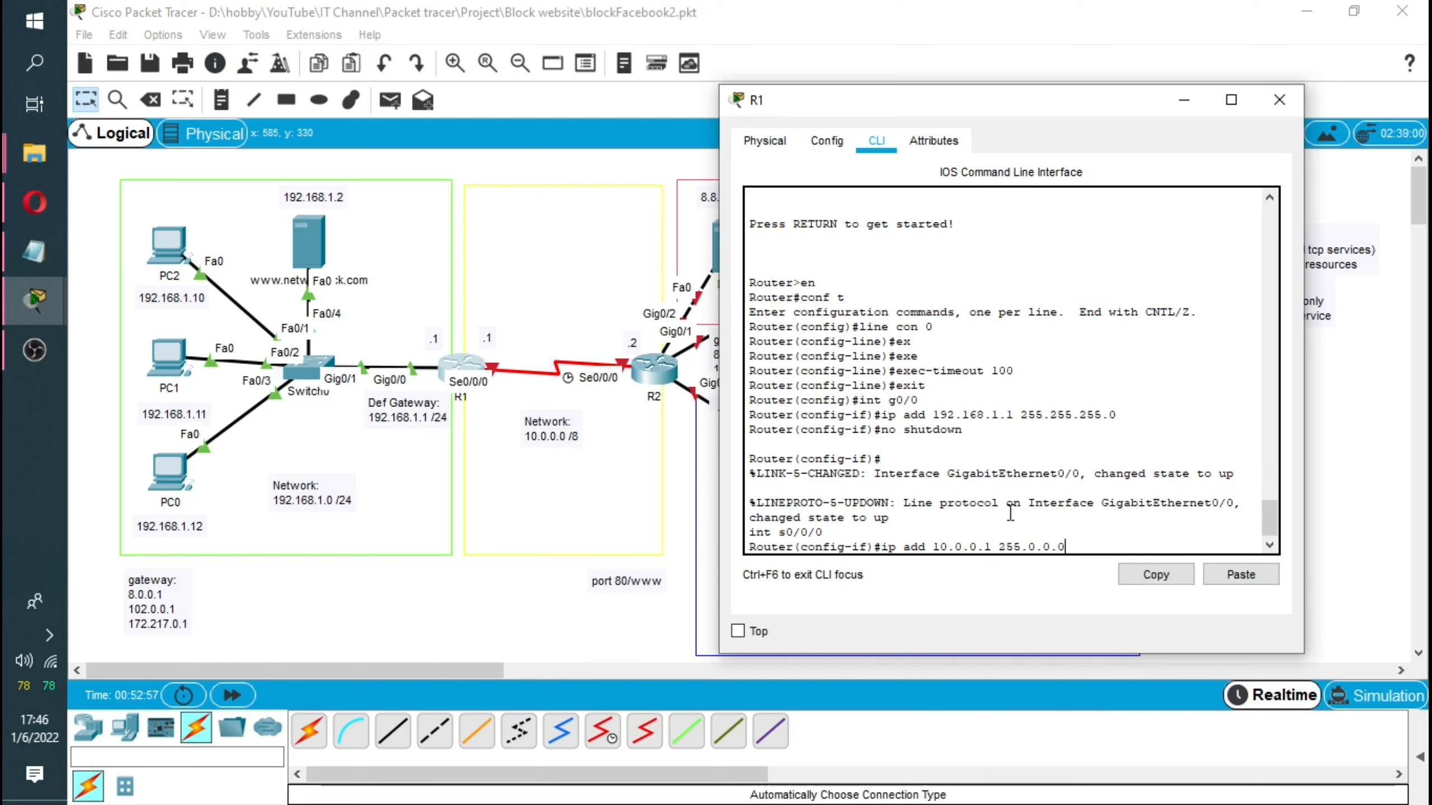
key("Return")
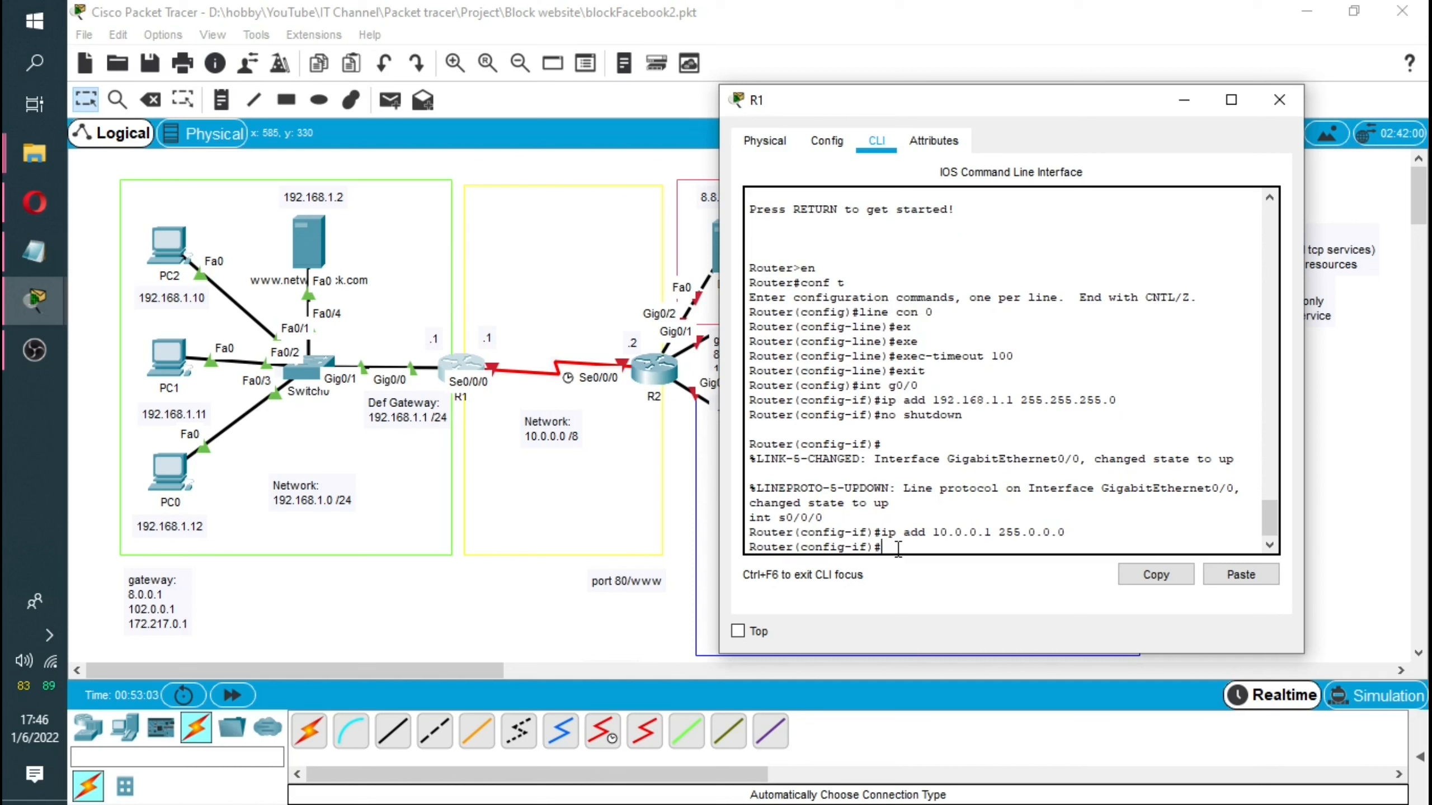
Enable R1's serial interface s0/0/0 with no shut and close the router's window.
type("no shut")
key("Return")
left_click_drag(1048, 532, 1234, 548)
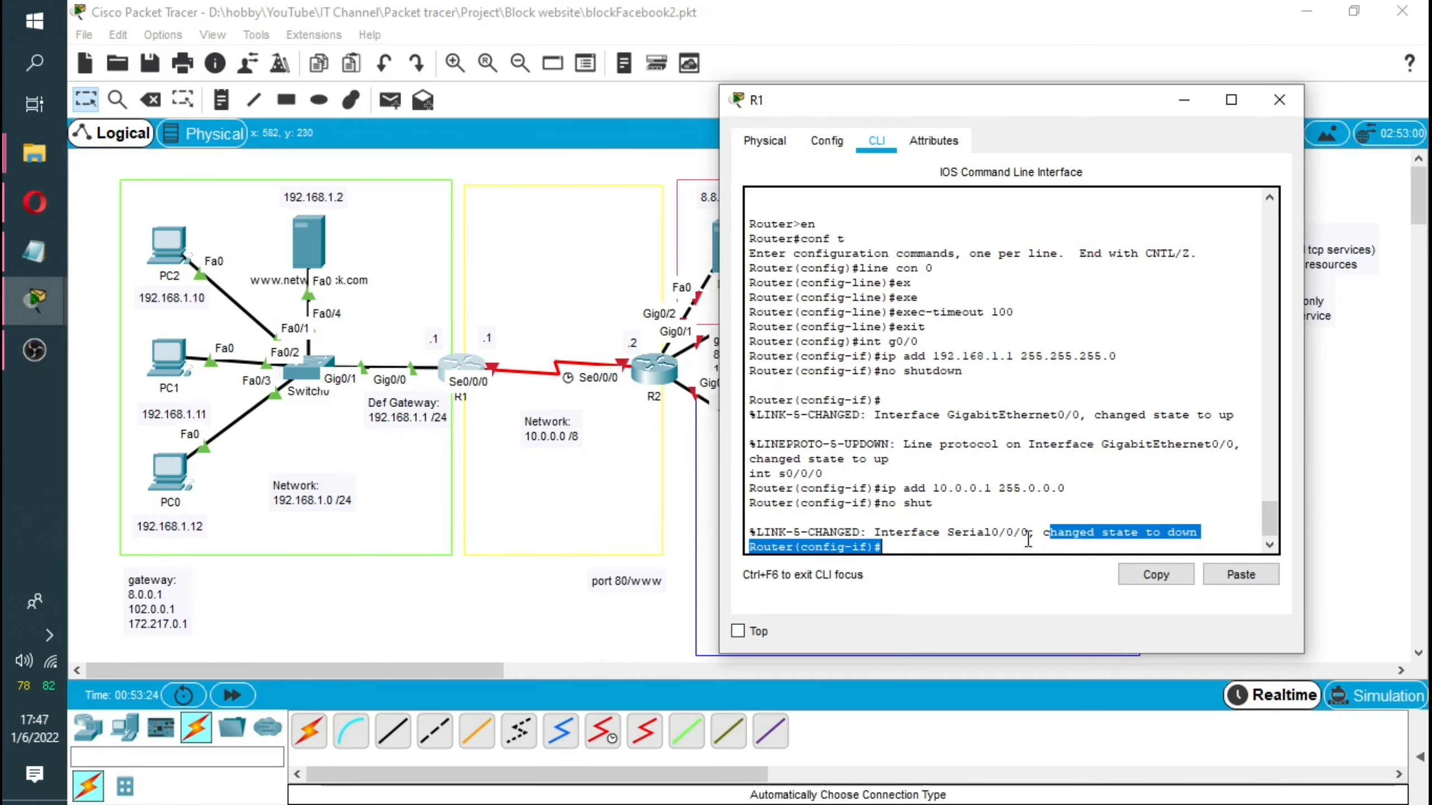
left_click(916, 545)
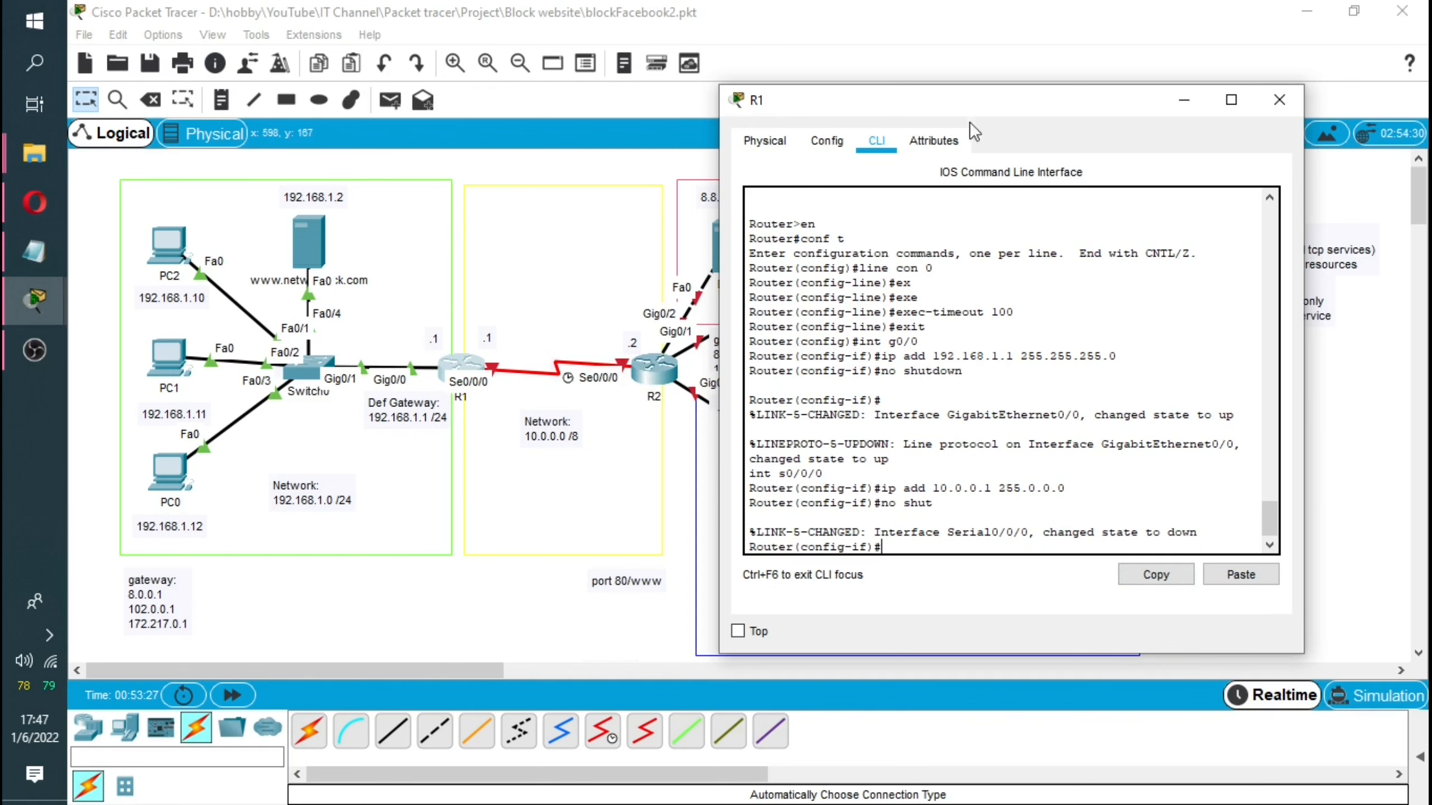
left_click_drag(979, 105, 817, 107)
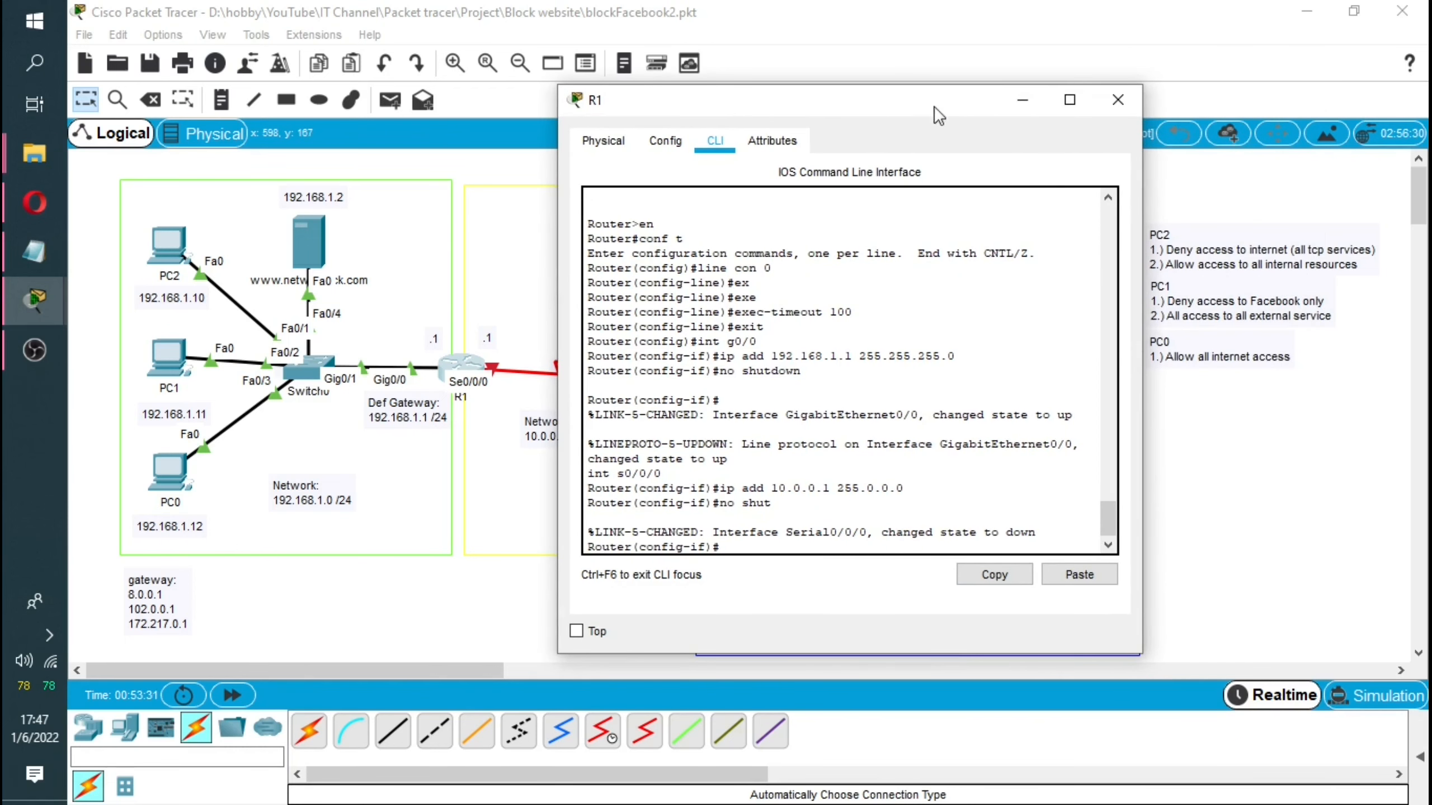
left_click(1117, 99)
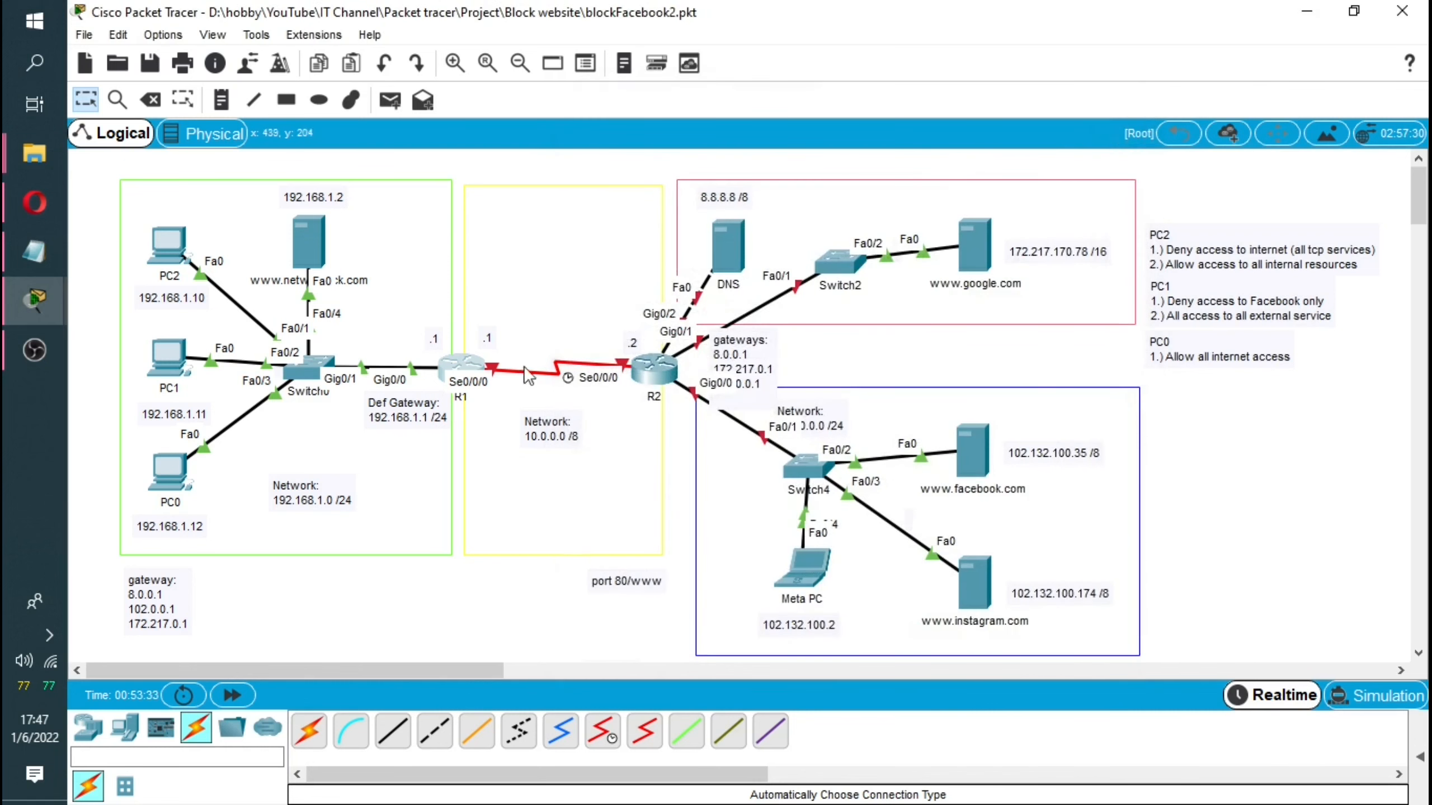
Open router R2's command line and answer no to the initial configuration dialog.
left_click(651, 372)
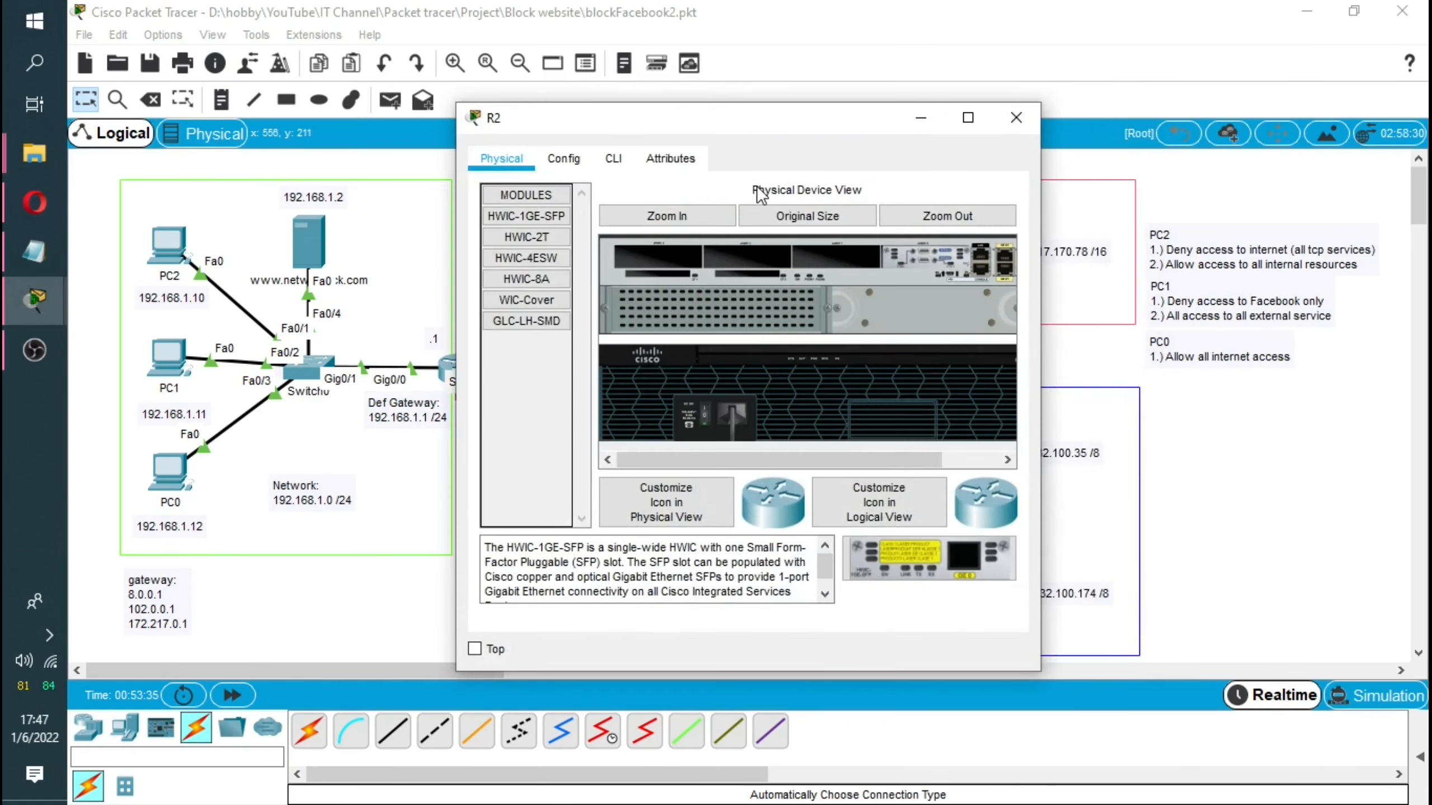
left_click(615, 161)
left_click_drag(694, 111, 953, 109)
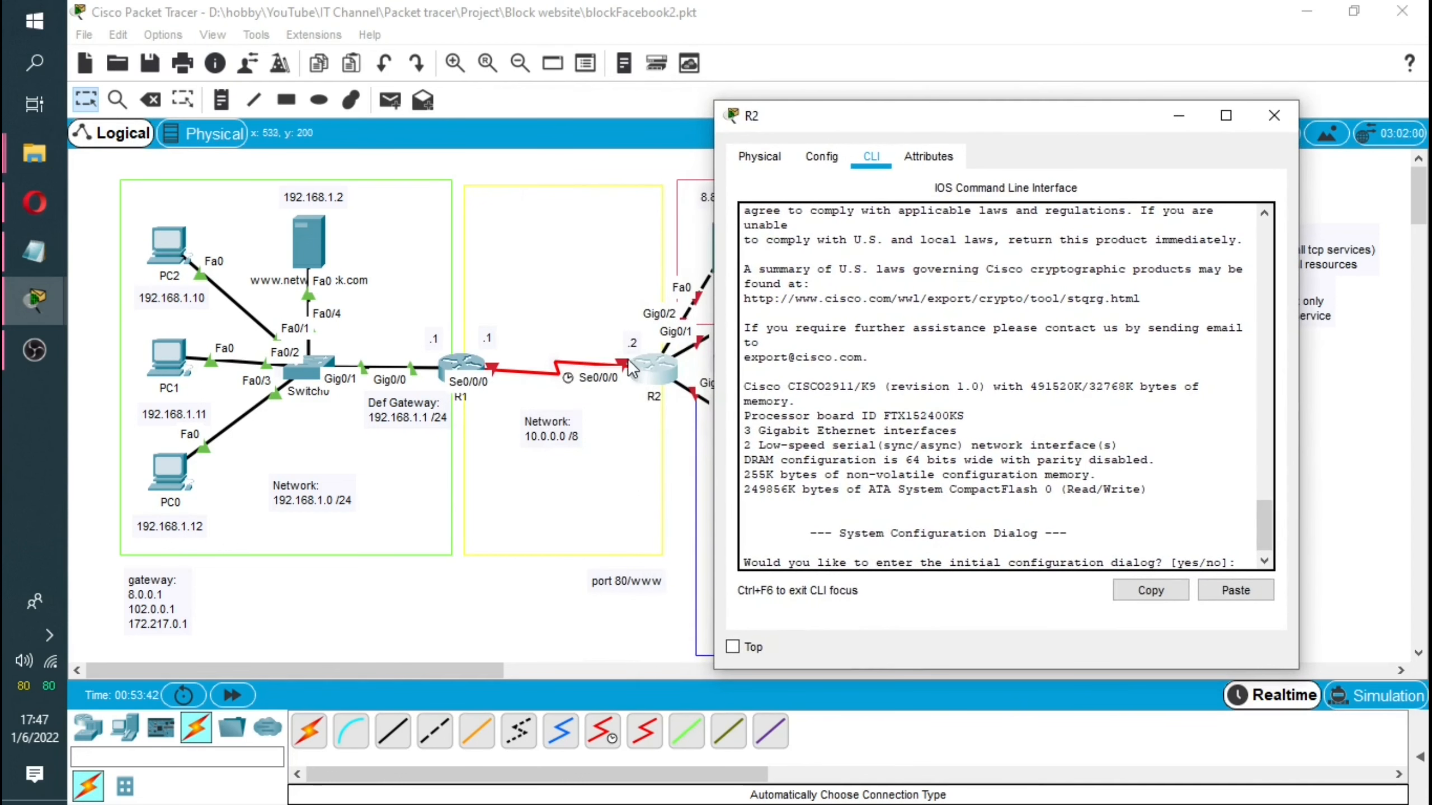
type("no")
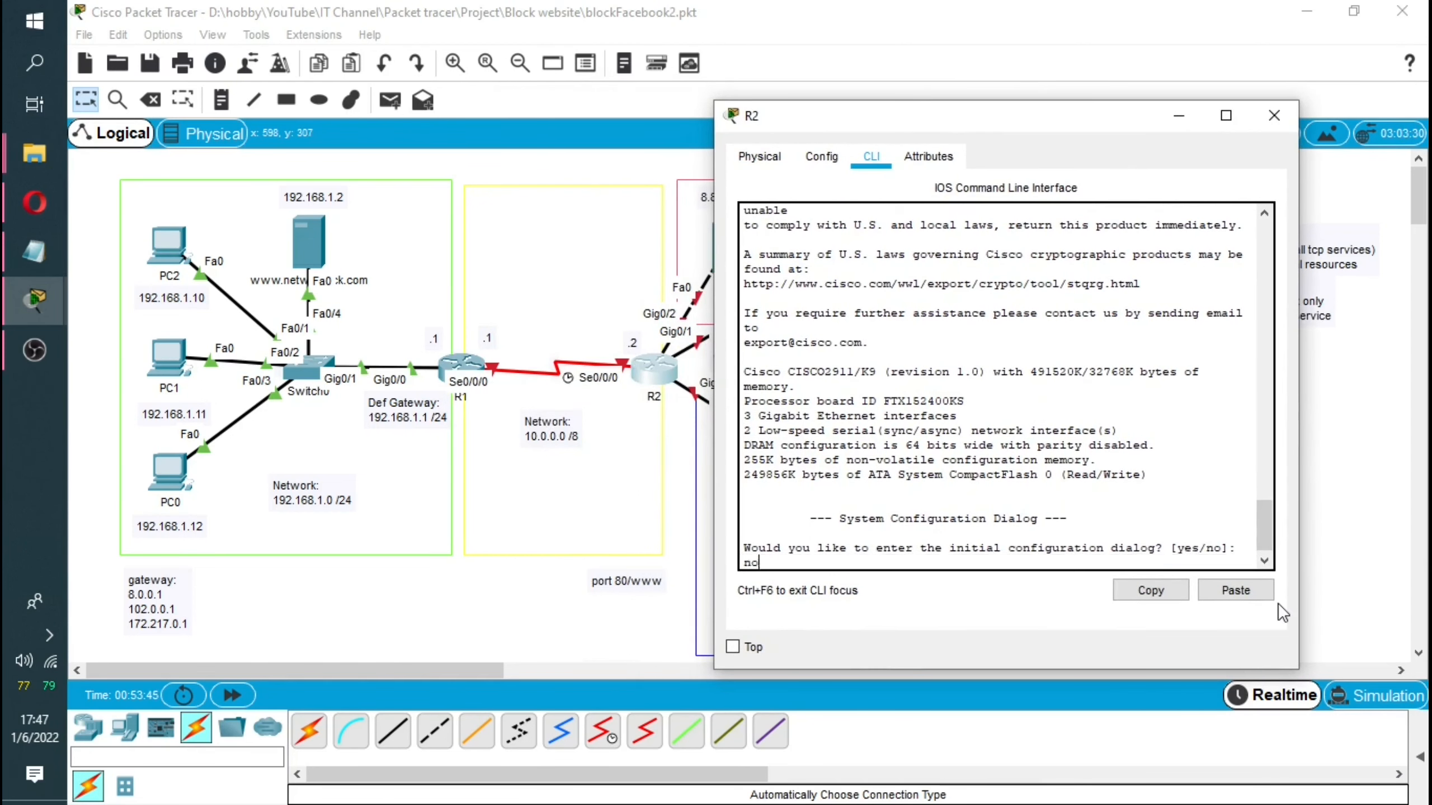
key("Return")
Enter privileged EXEC mode on R2 and switch to global configuration mode with conf t.
key("Return")
type("en")
key("Return")
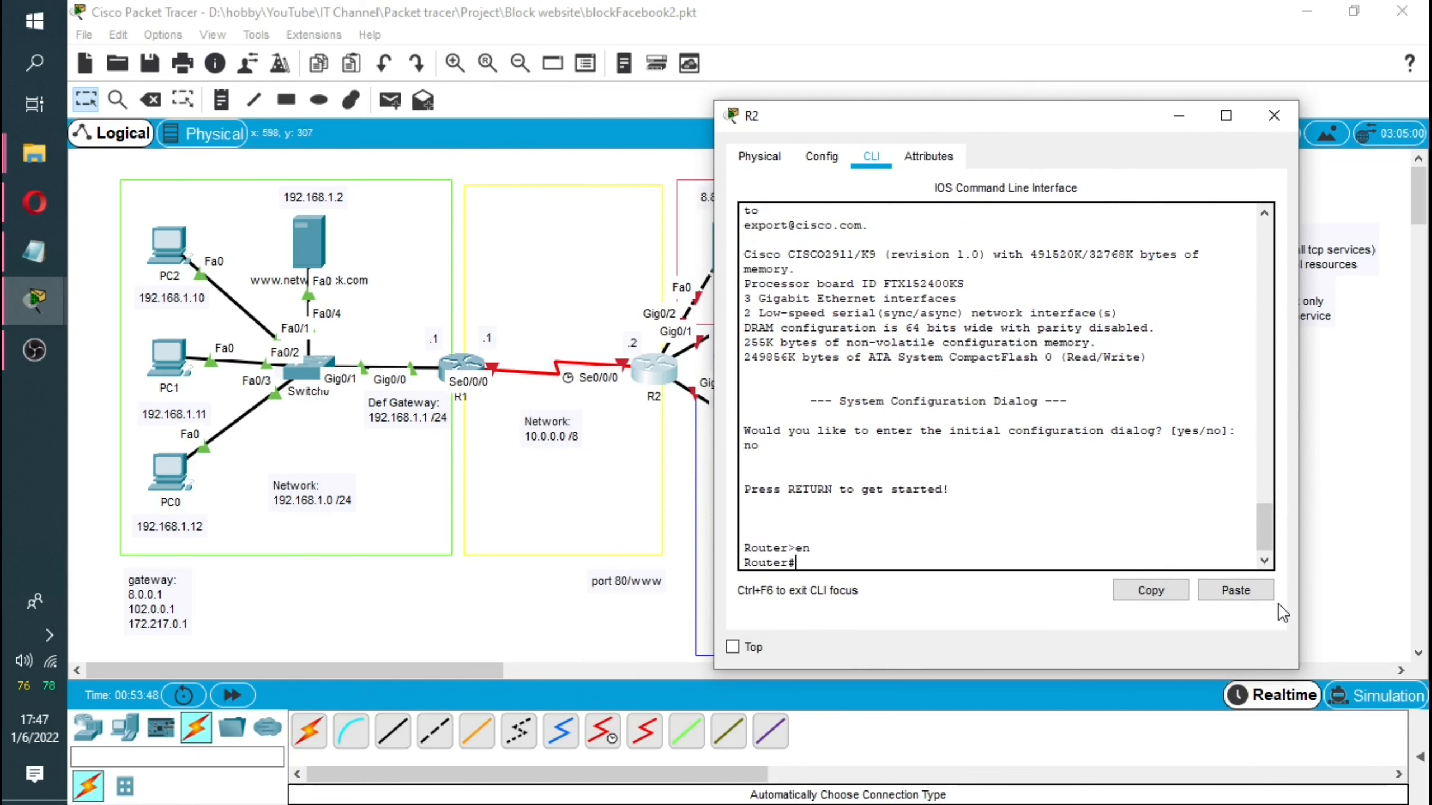
type("conf t")
key("Return")
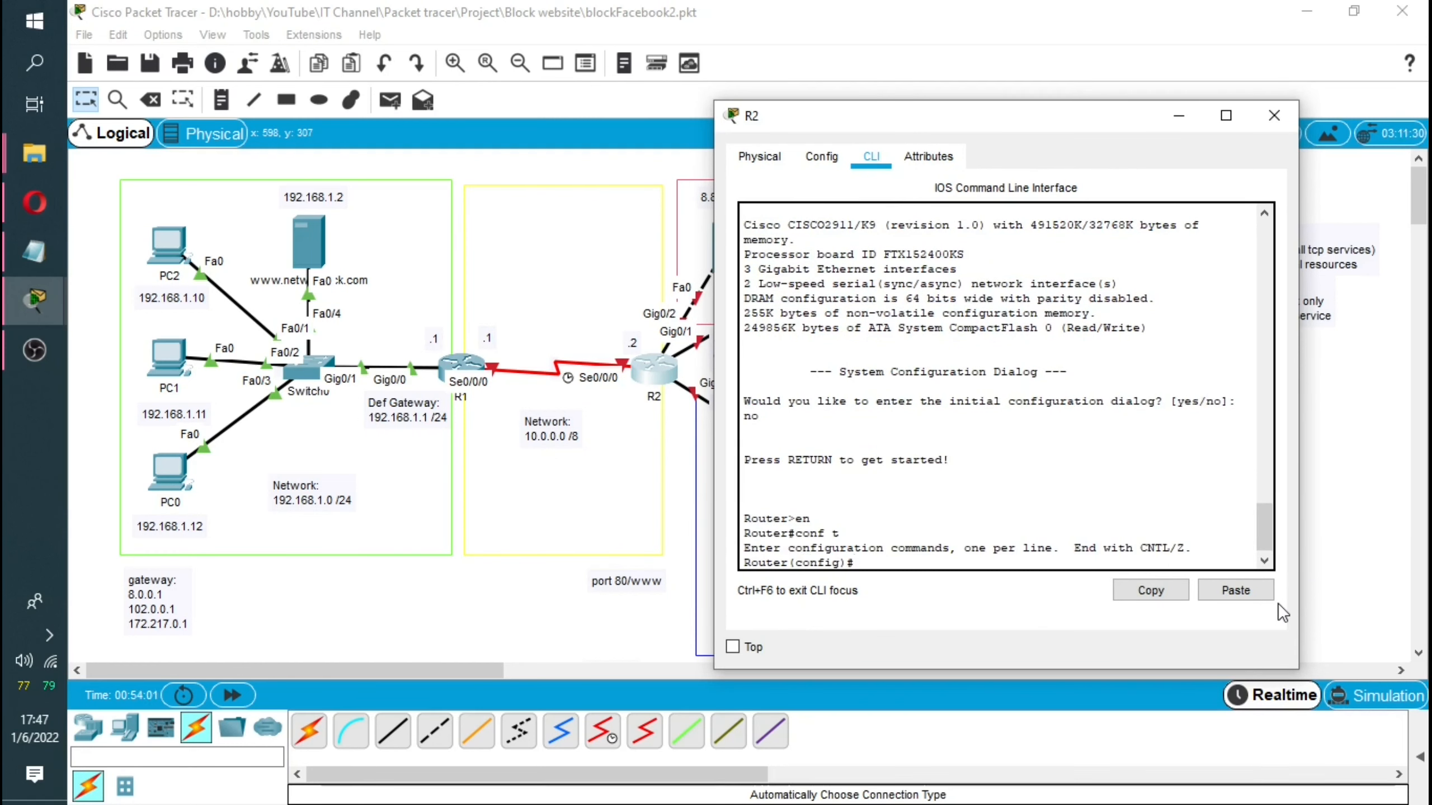
Assign IP address 10.0.0.2 with mask 255.0.0.0 to R2's serial interface s0/0/0 and enable it with no shut.
type("int s0/0/0")
key("Return")
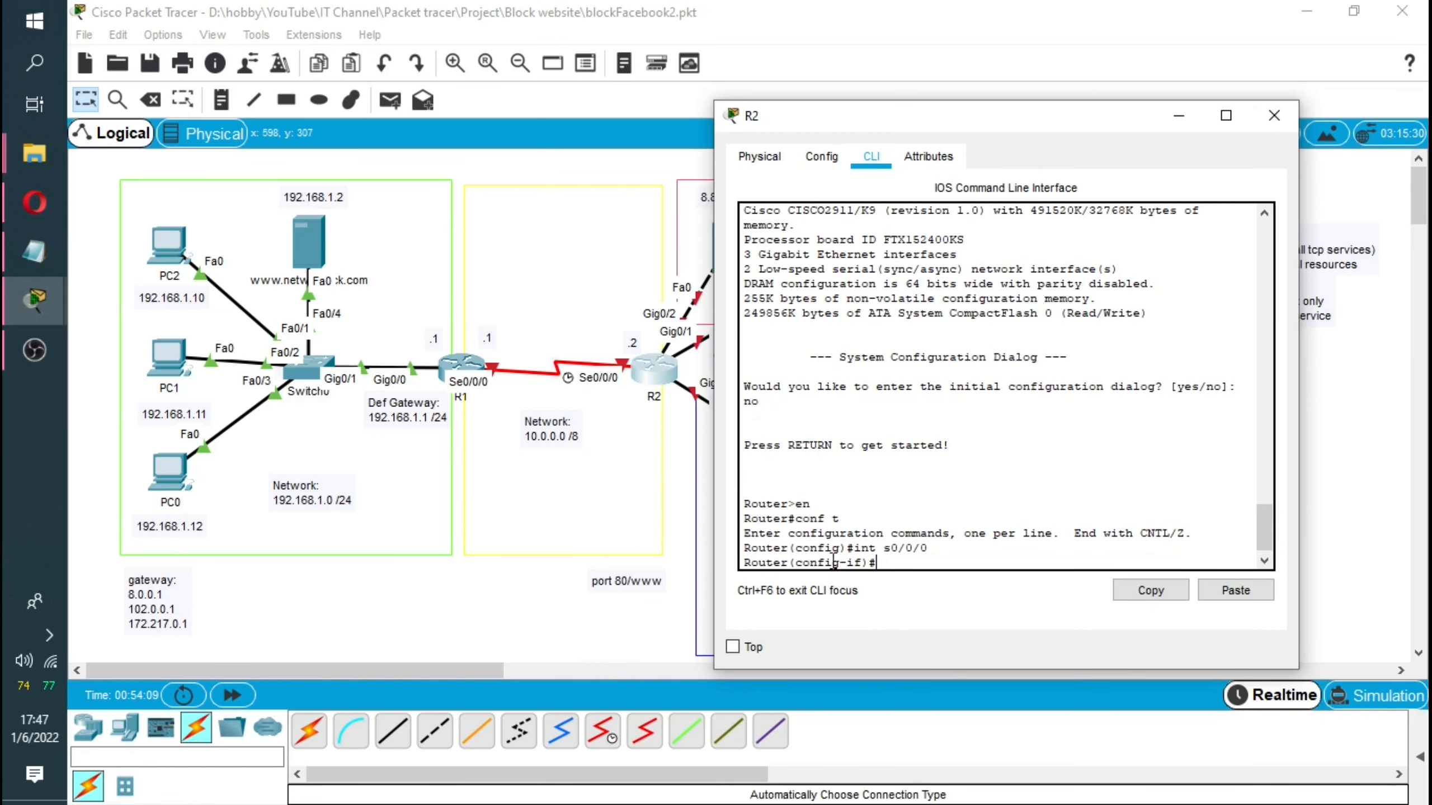
left_click_drag(861, 562, 816, 562)
left_click(815, 562)
type("ip add")
key("Tab")
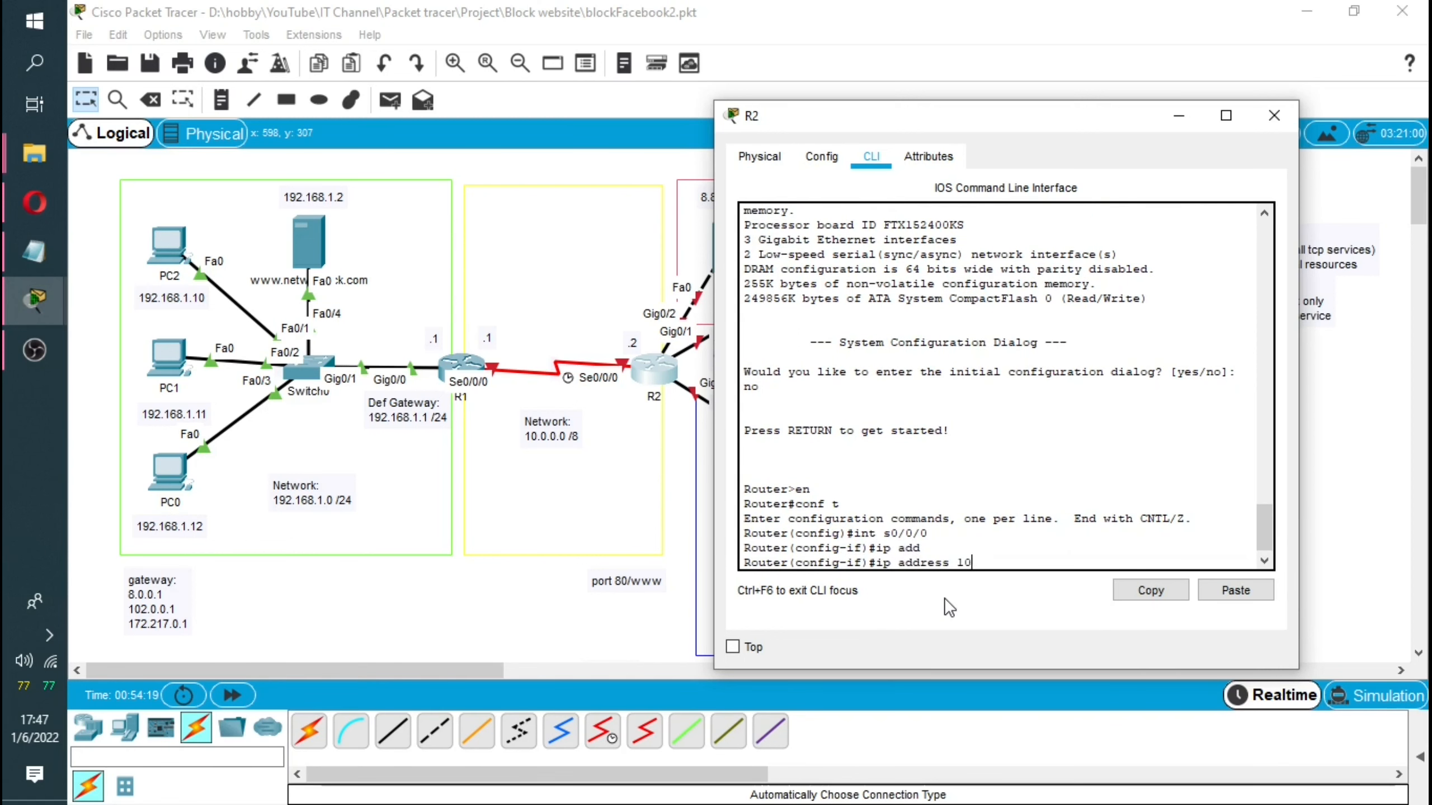
type("10.0.0.2 255.")
type("0.0.0")
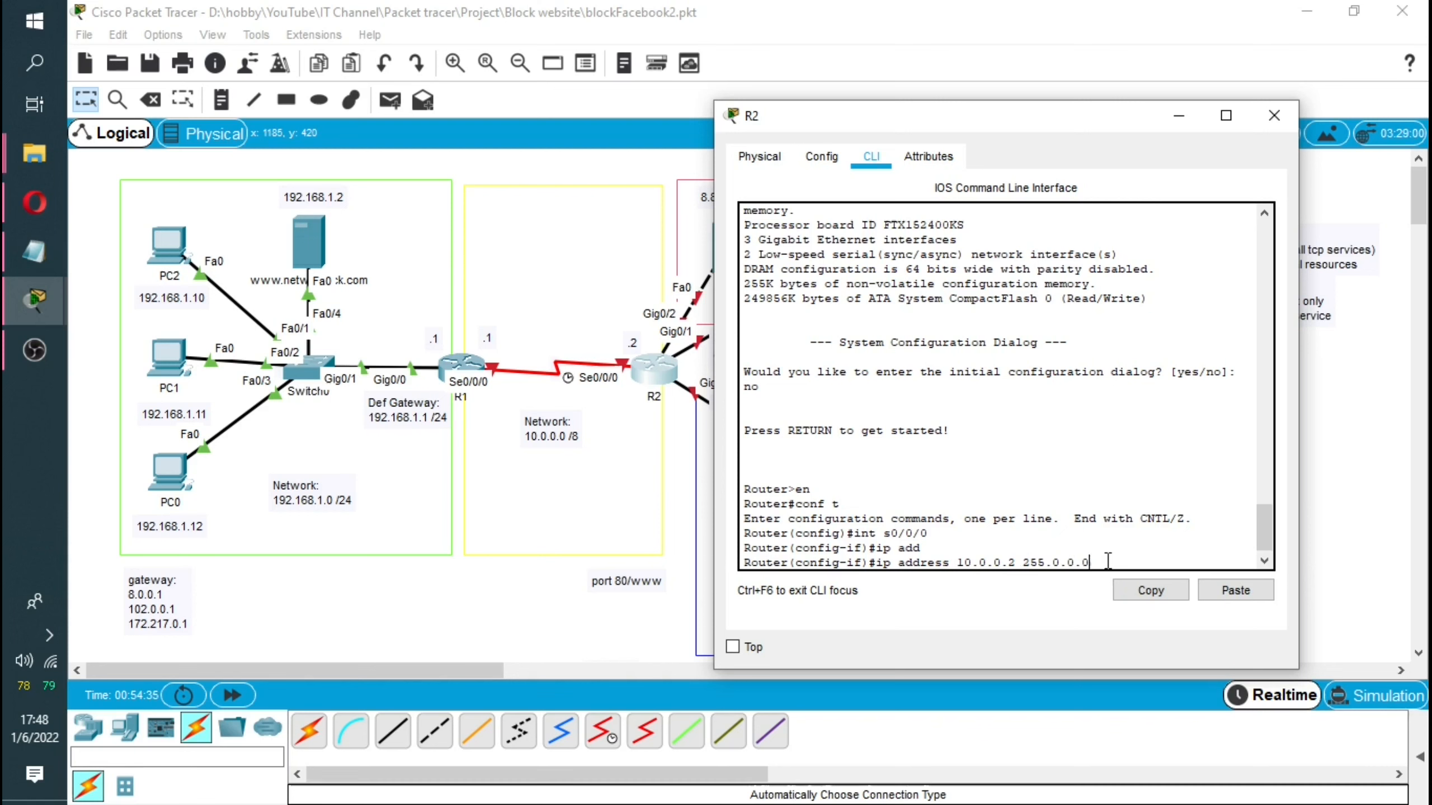
key("Return")
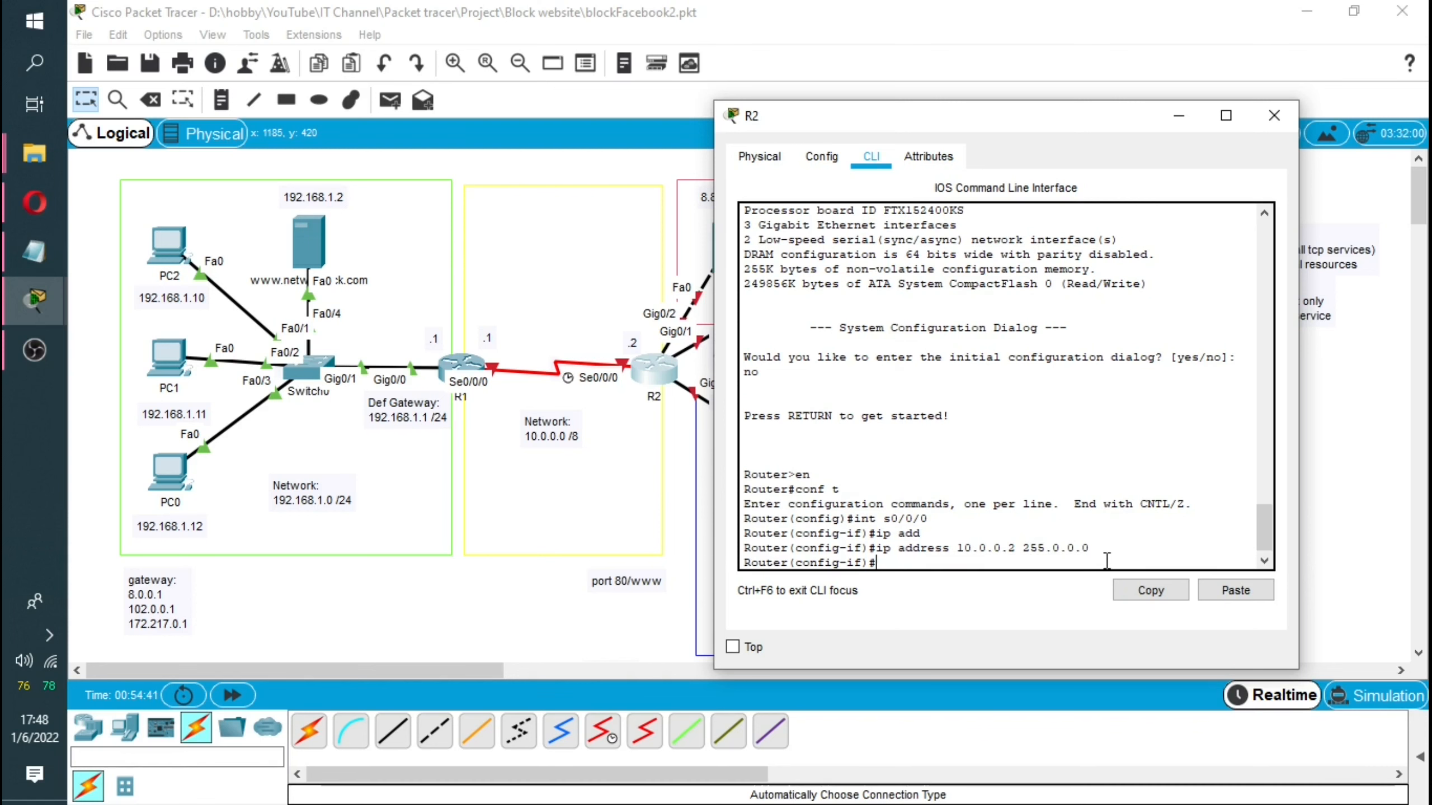
type("no shut")
key("Return")
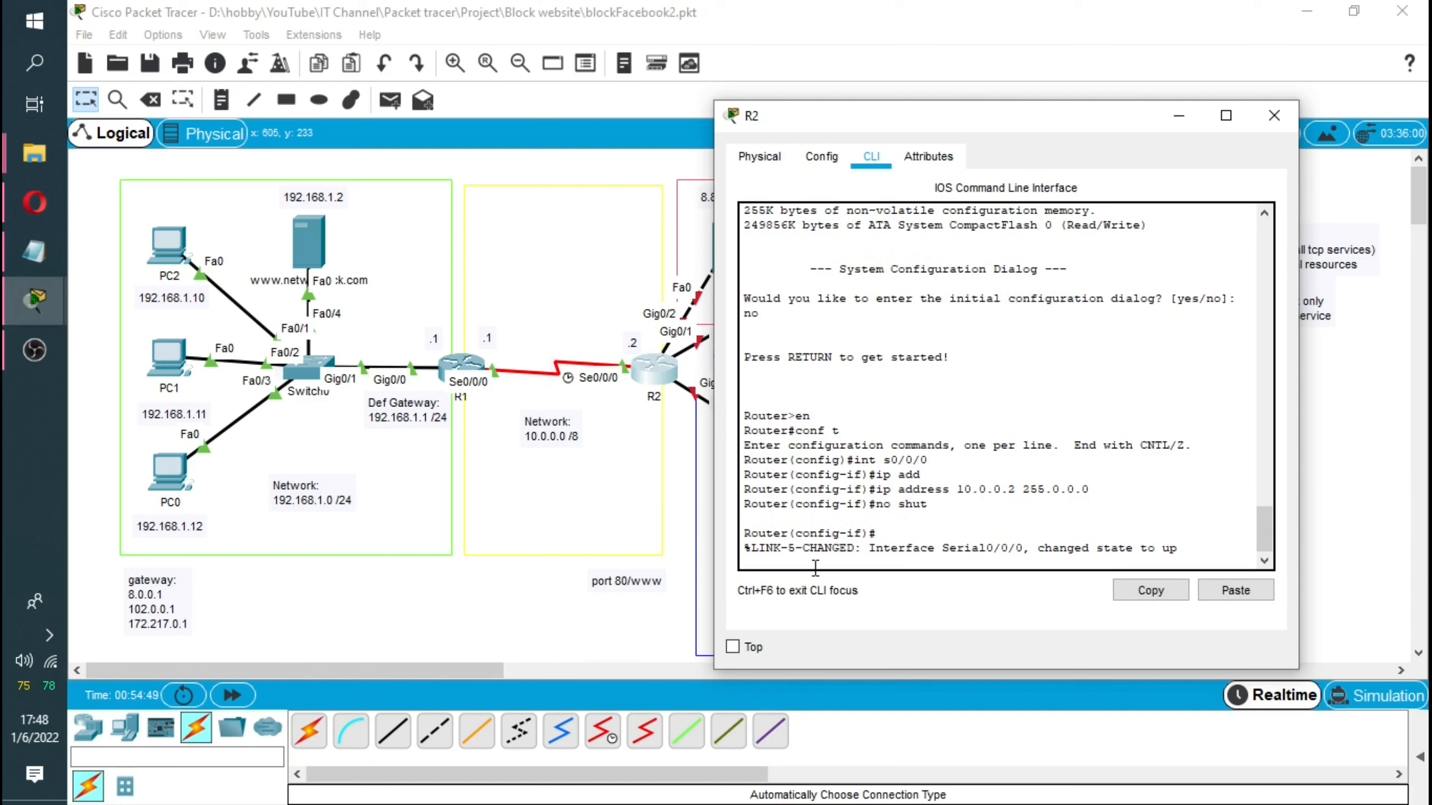
Display R2's running configuration with do show run, examine its interface addresses, and close the router's window.
type("do")
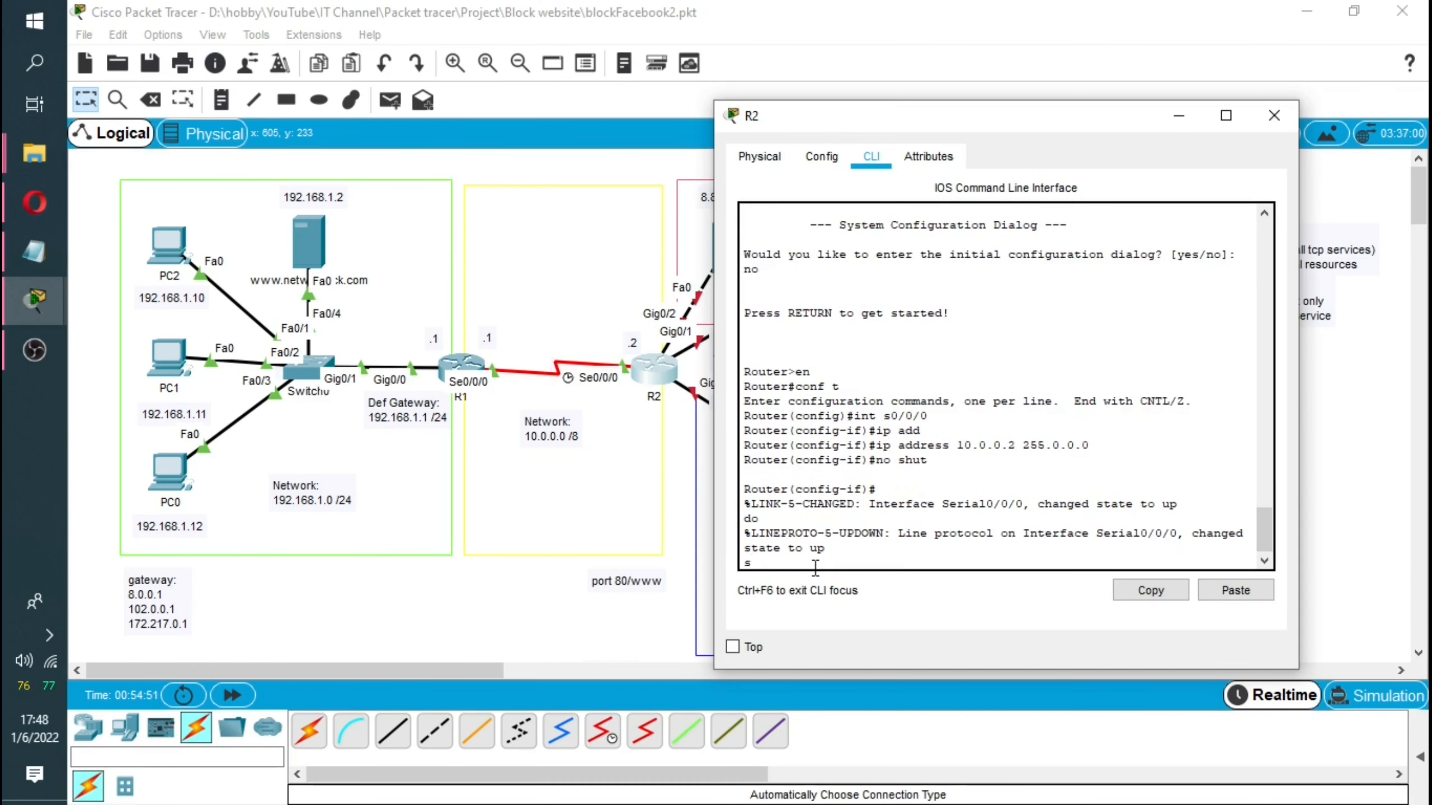
type(" s")
key("Return")
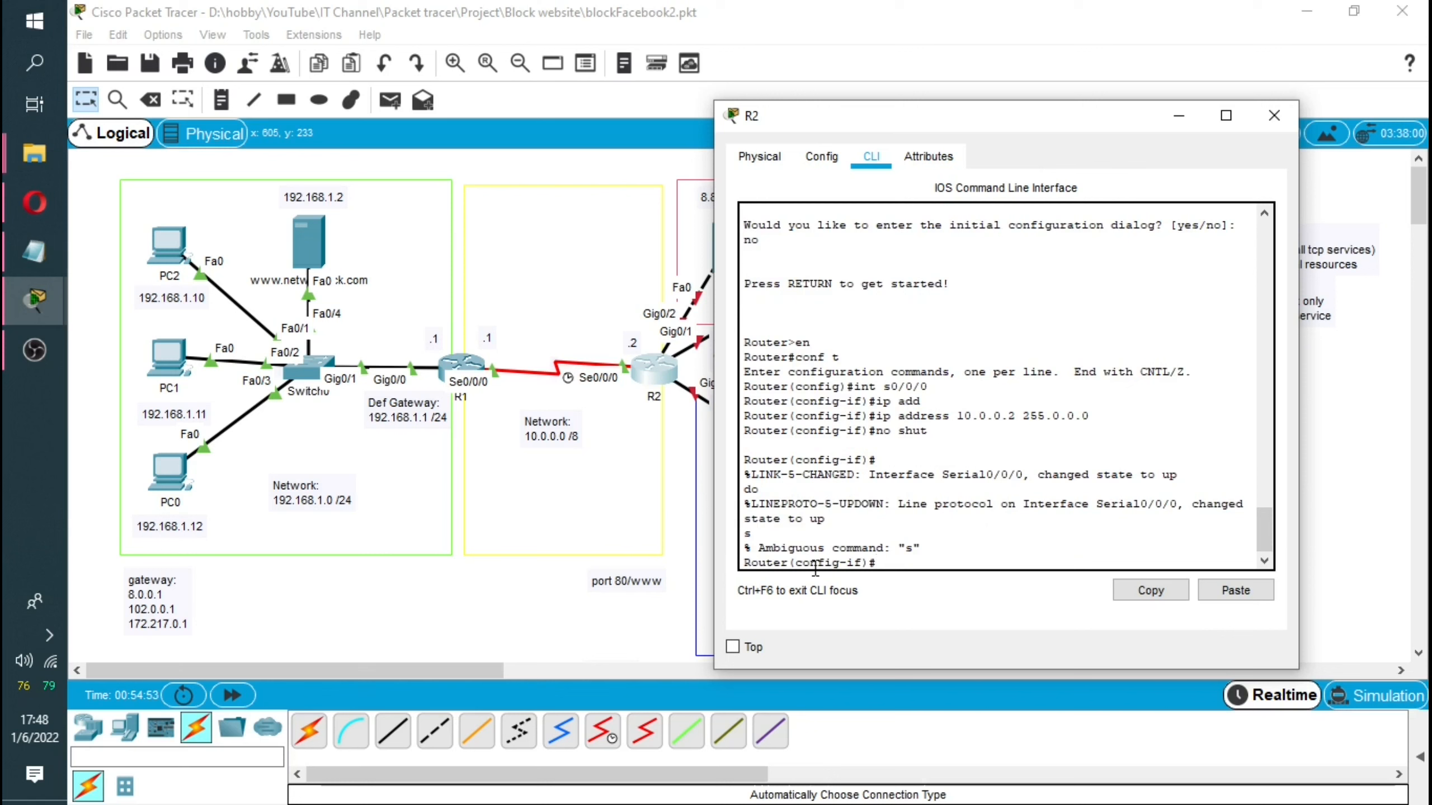
type("do show run")
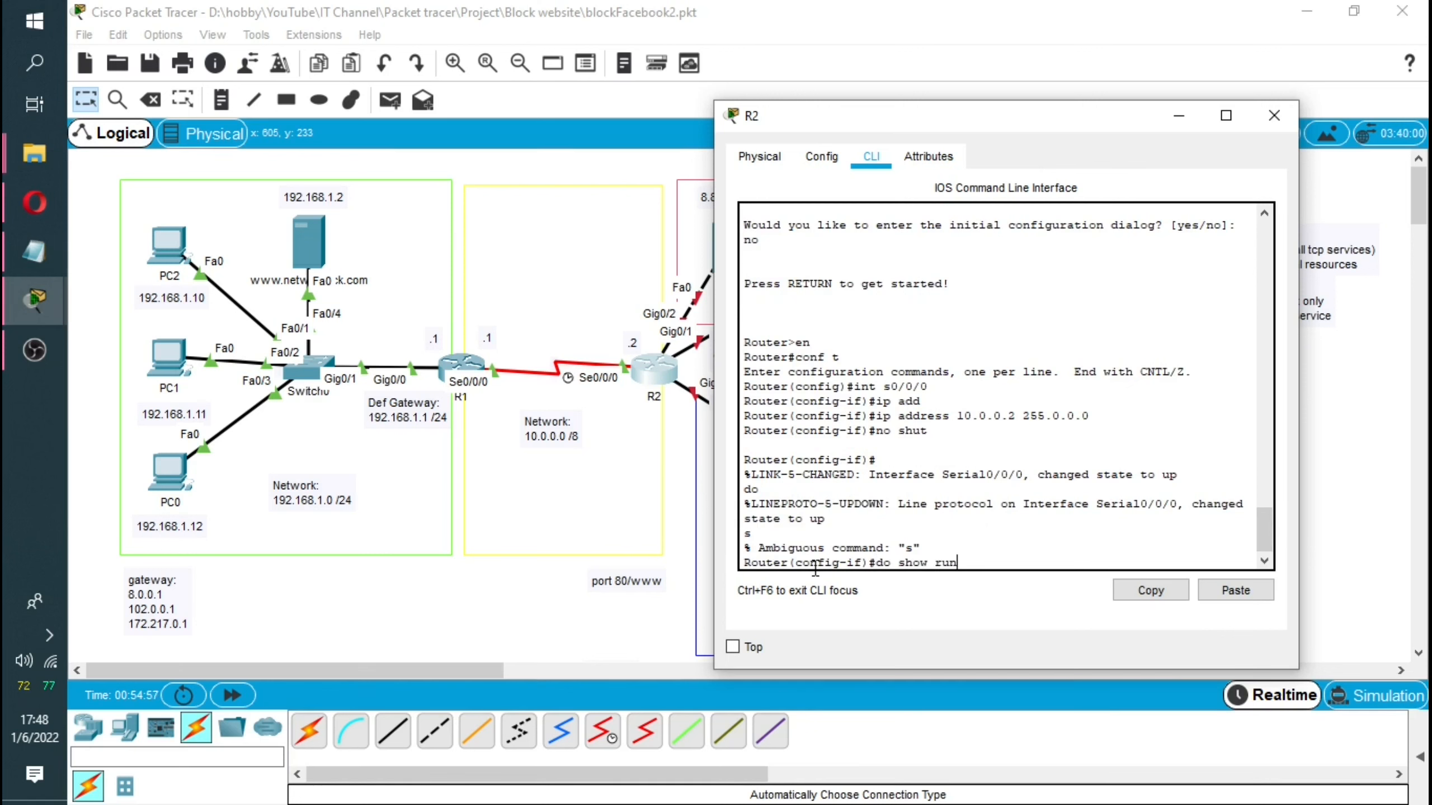
key("Return")
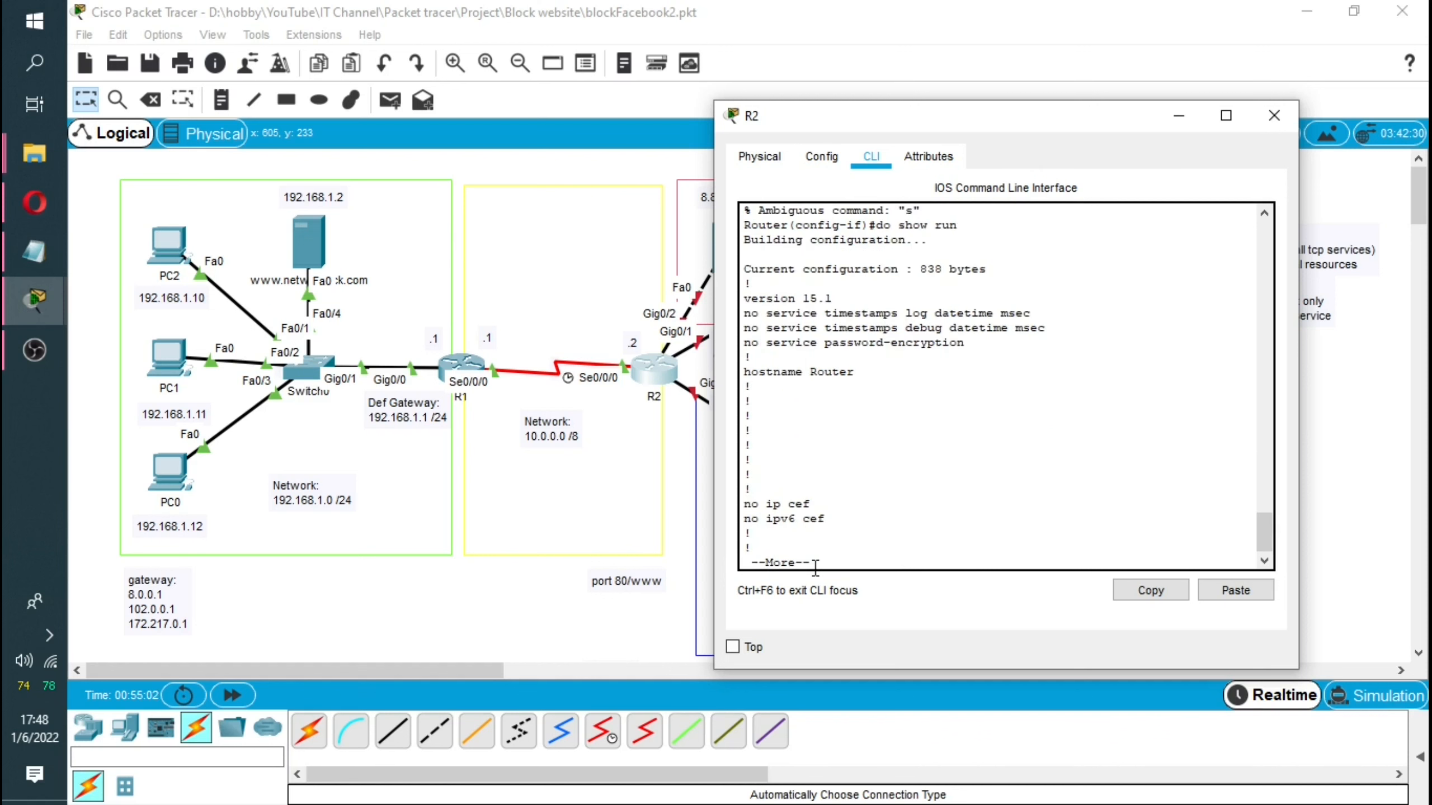
key("Return")
key("Return")
key("Return")
key("Return")
key("Return")
key("Return")
key("Return")
key("Return")
key("Return")
key("Return")
key("Return")
key("Return")
key("Return")
key("Return")
key("Return")
key("Return")
key("Return")
key("Return")
key("Return")
key("Return")
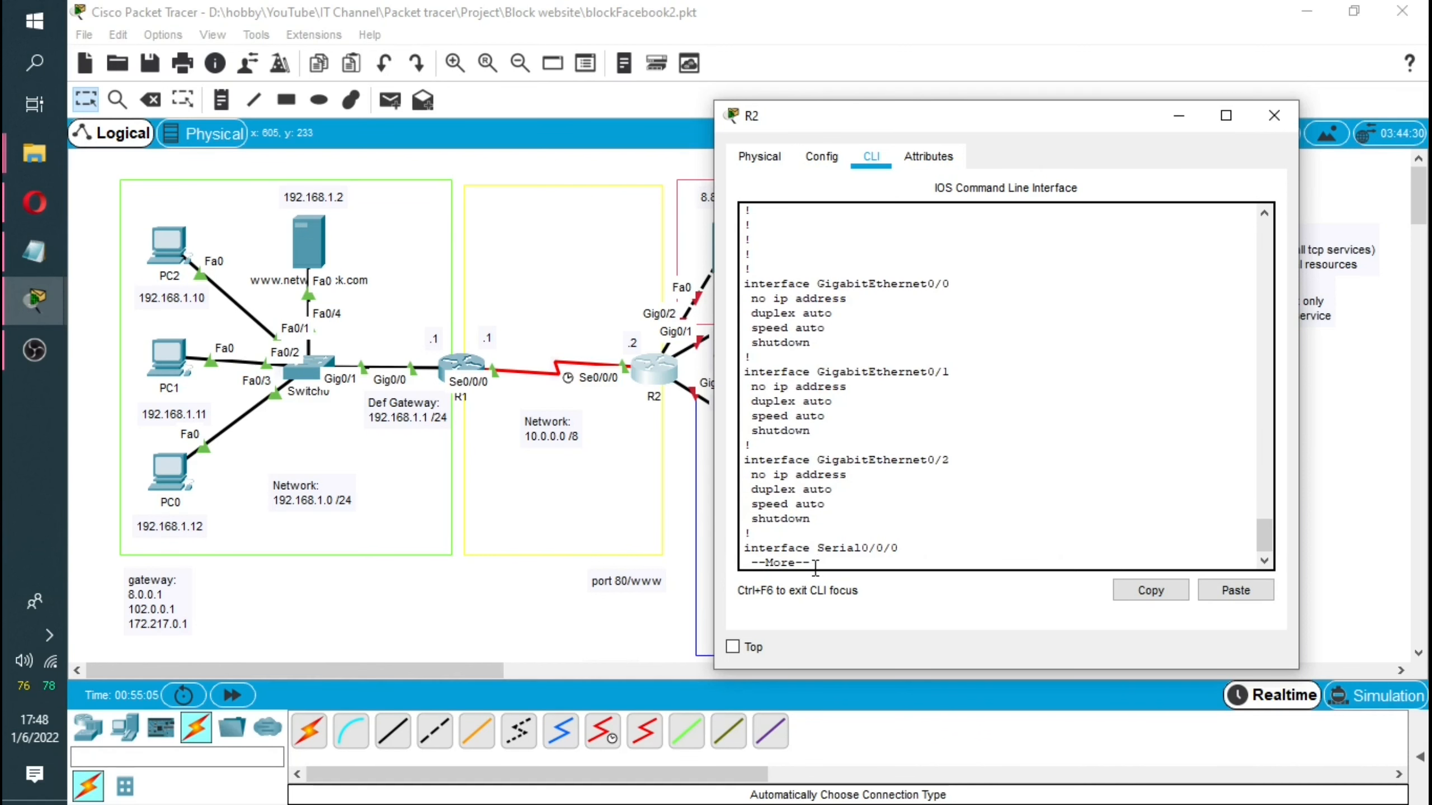
key("Return")
key("Return")
key("Return")
key("Return")
key("Return")
key("Return")
key("Return")
key("Return")
key("Return")
key("Return")
key("Return")
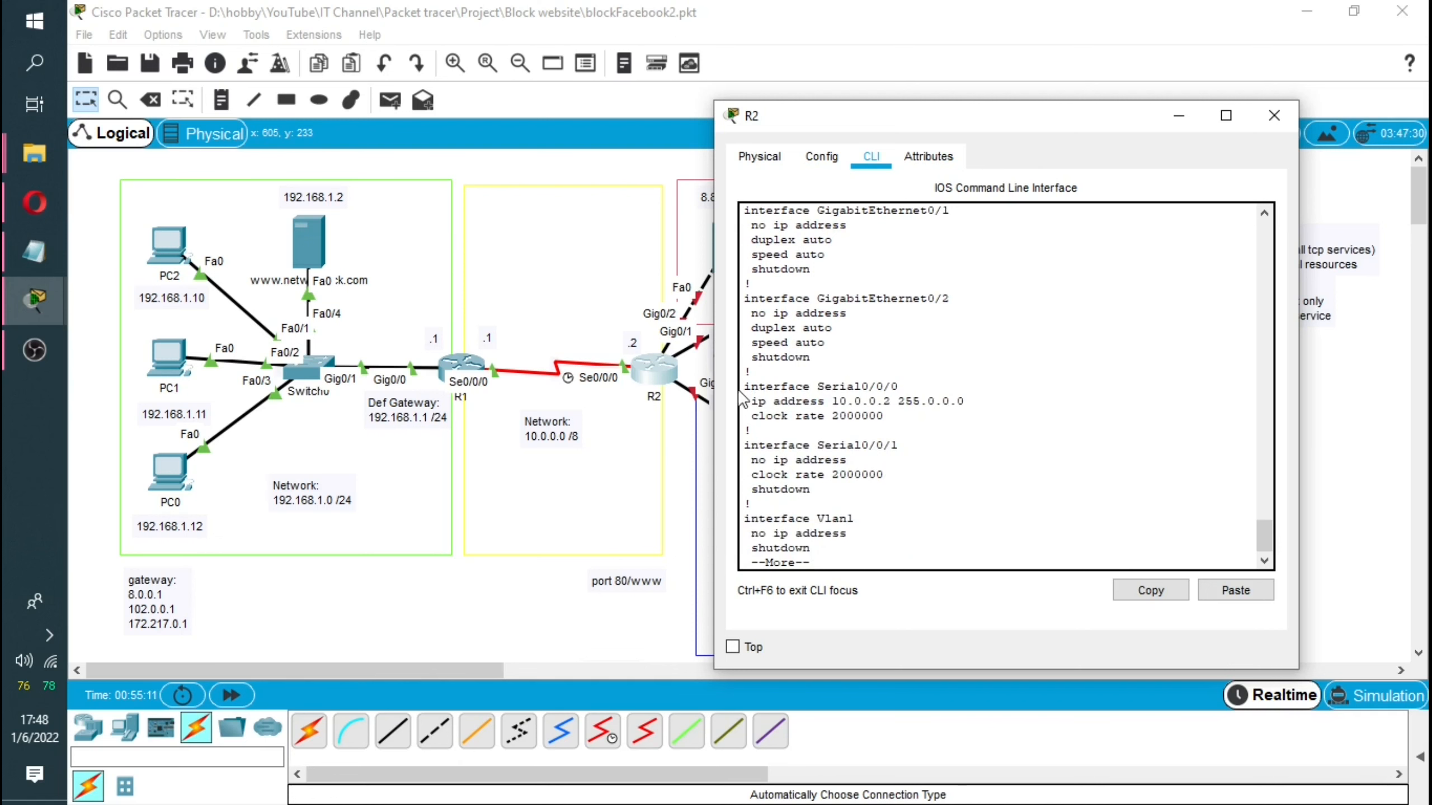
left_click_drag(744, 386, 968, 402)
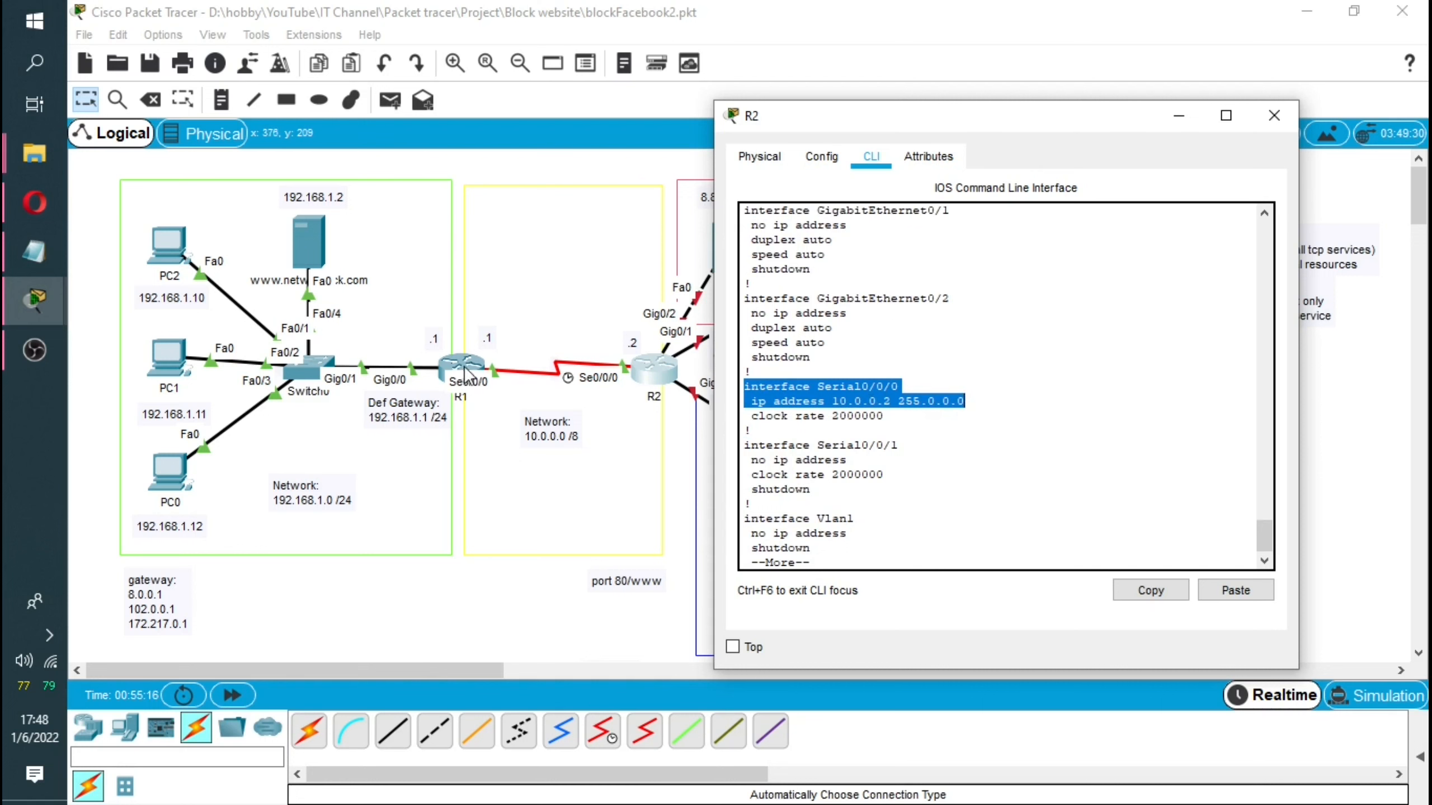
left_click(1274, 116)
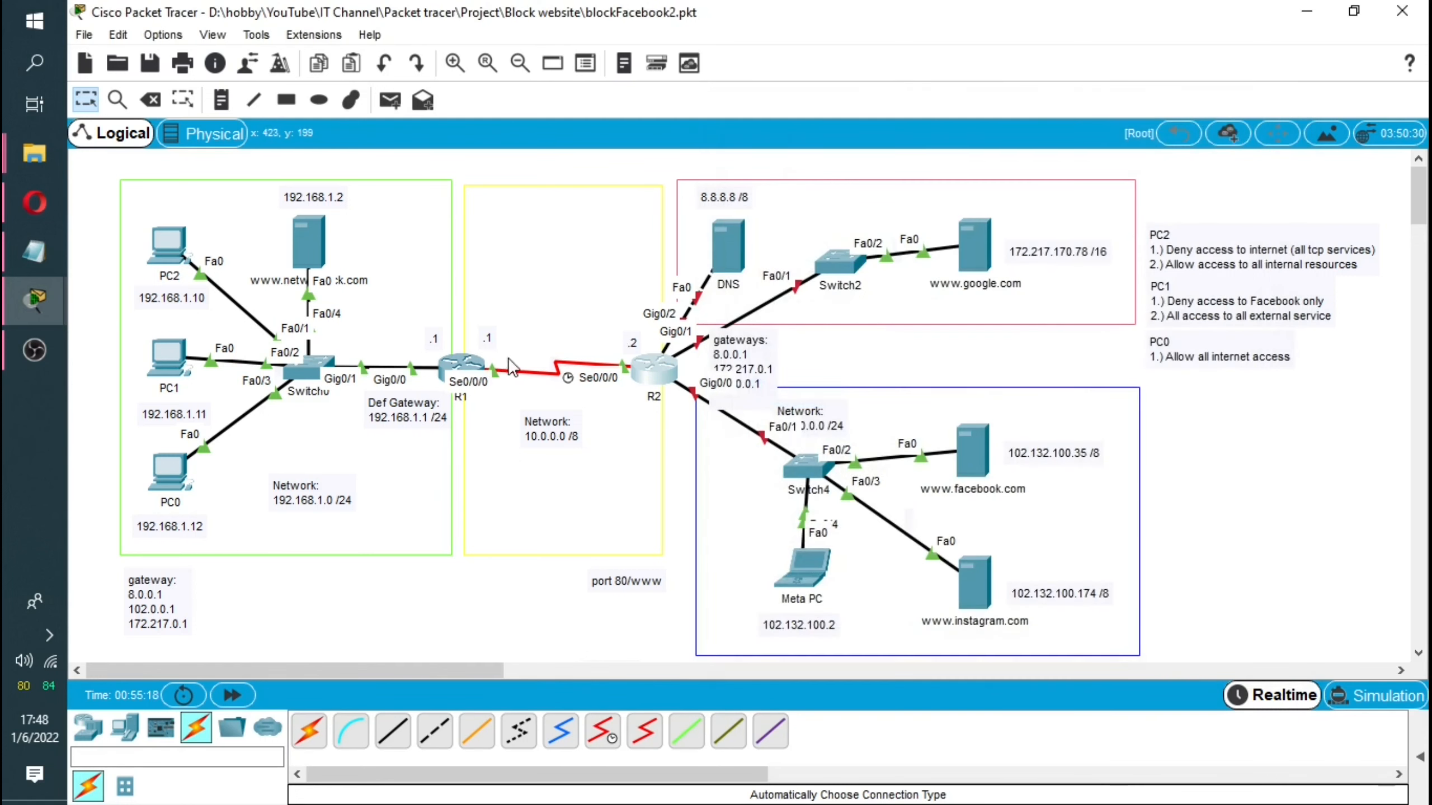
Display R1's running configuration with do sh run, check the GigabitEthernet0/0 and Serial0/0/0 addresses, and close the router's window.
left_click(461, 365)
key("Return")
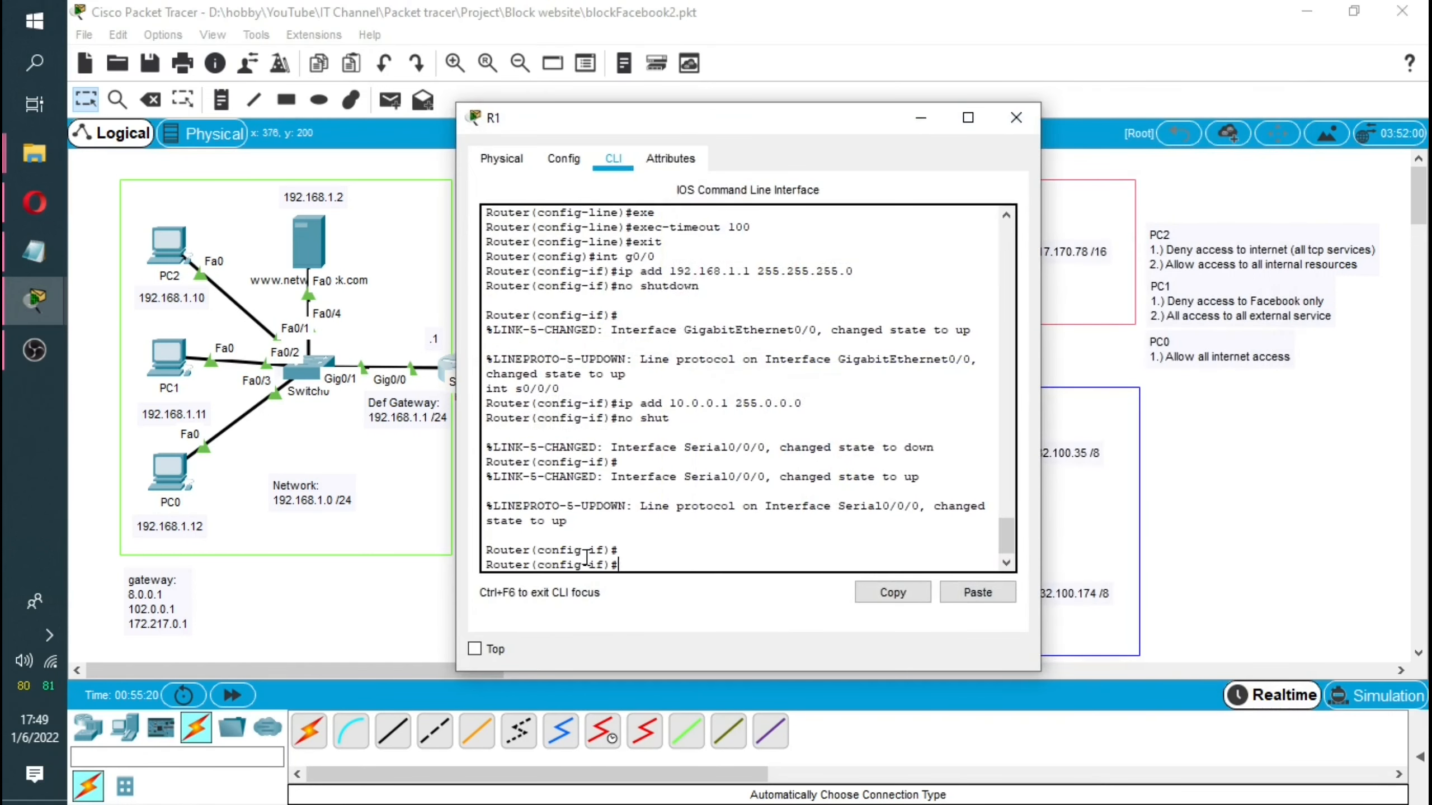
type("do sh run")
key("Return")
key("space")
key("Return")
key("Return")
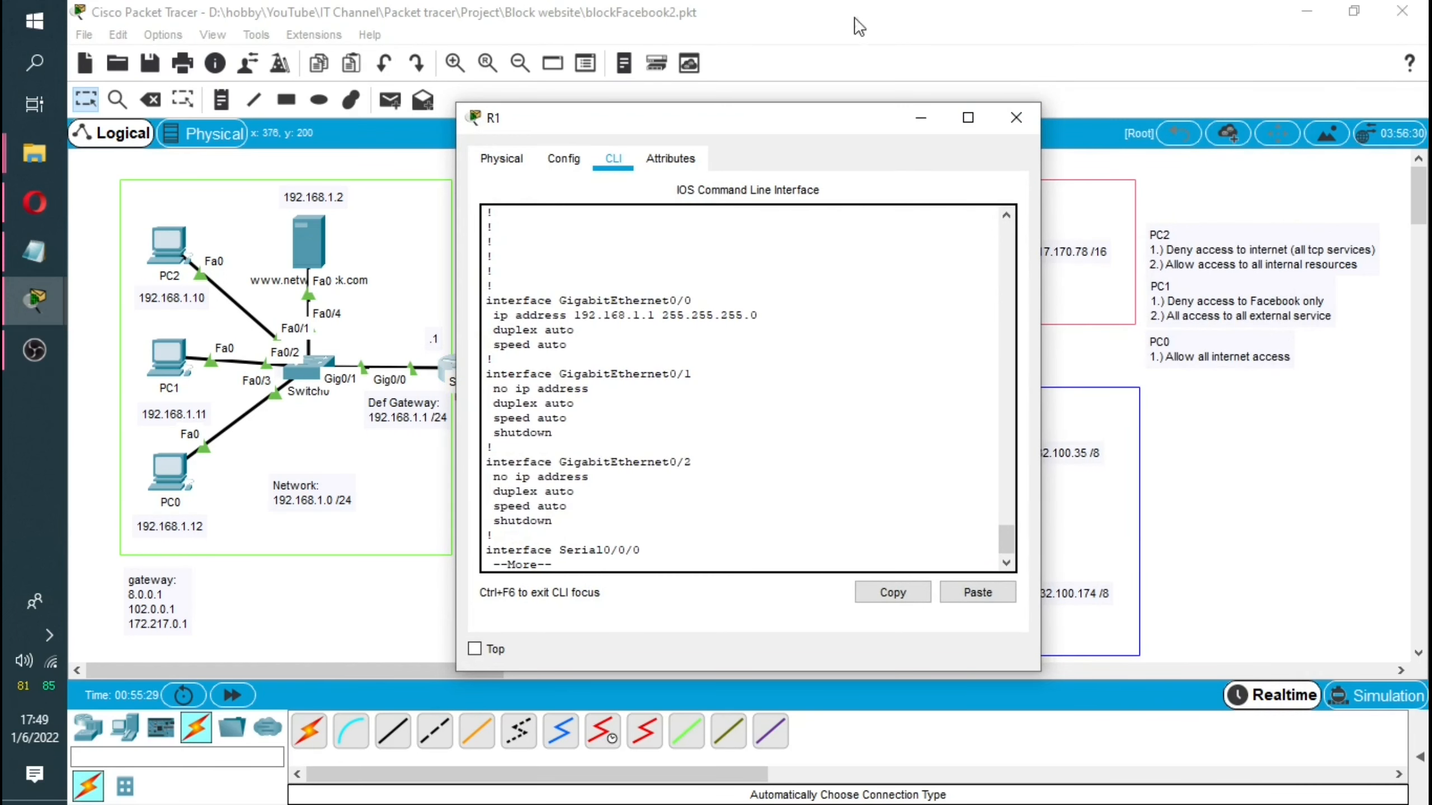
left_click_drag(662, 121, 959, 136)
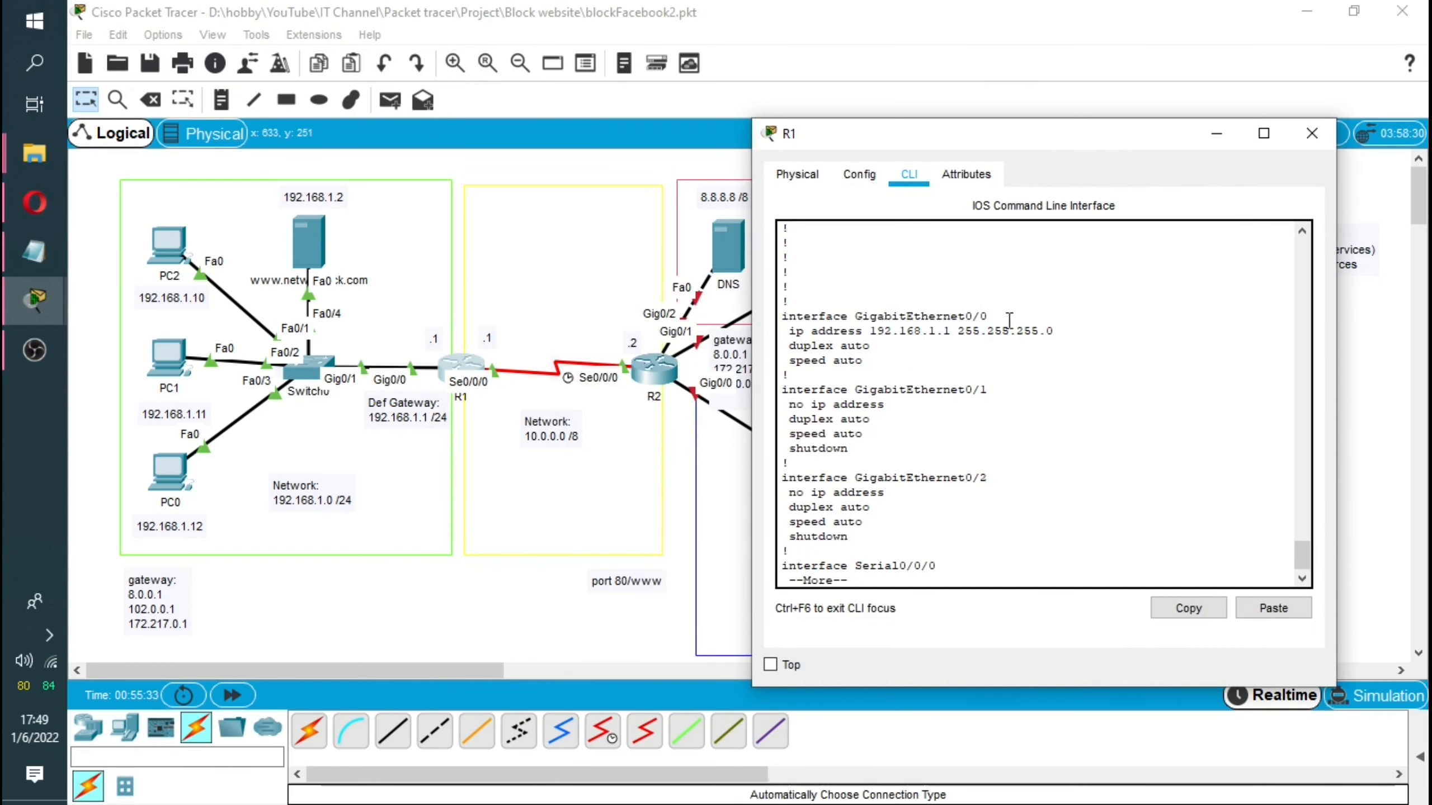
left_click_drag(1059, 332, 769, 333)
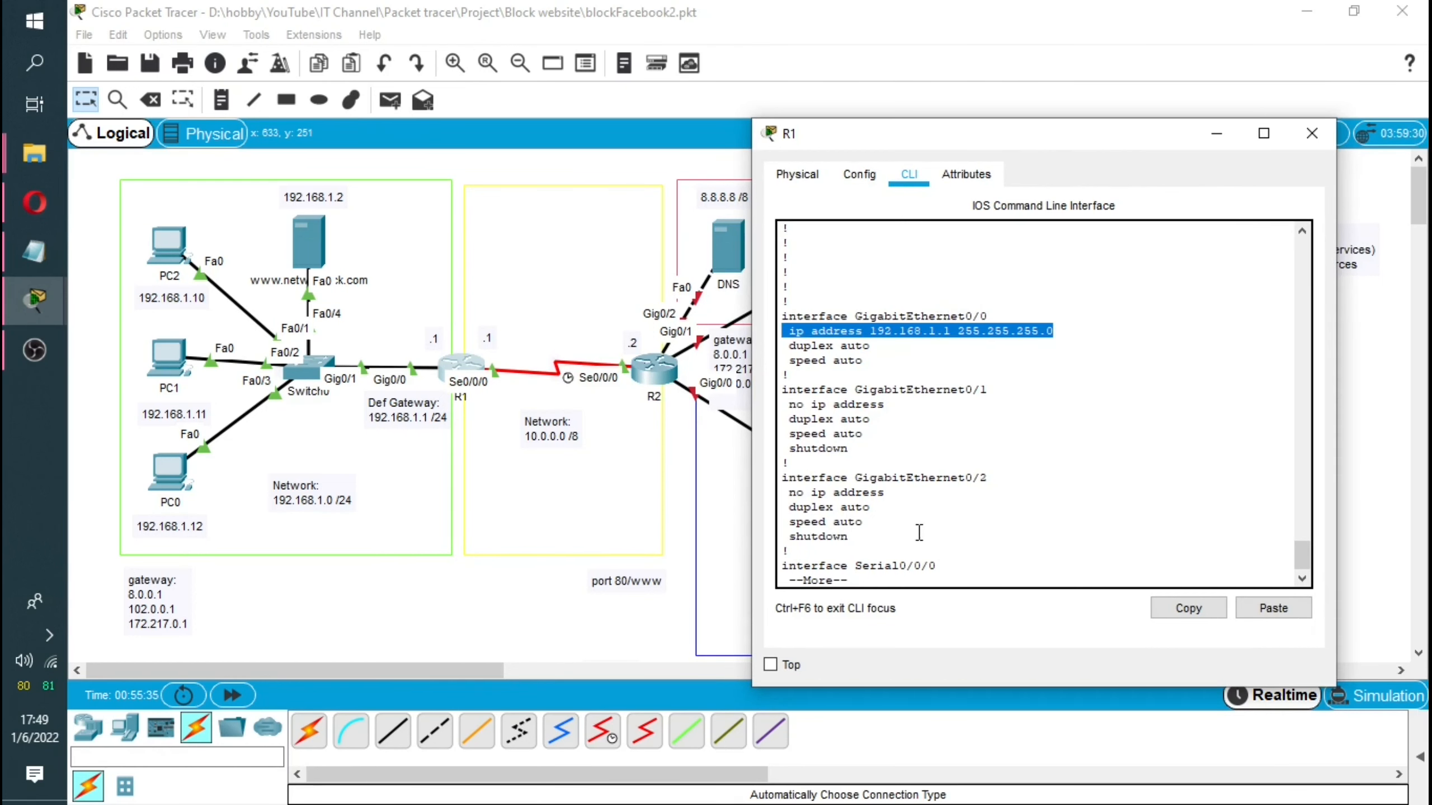
key("Return")
key("Return")
key("Return")
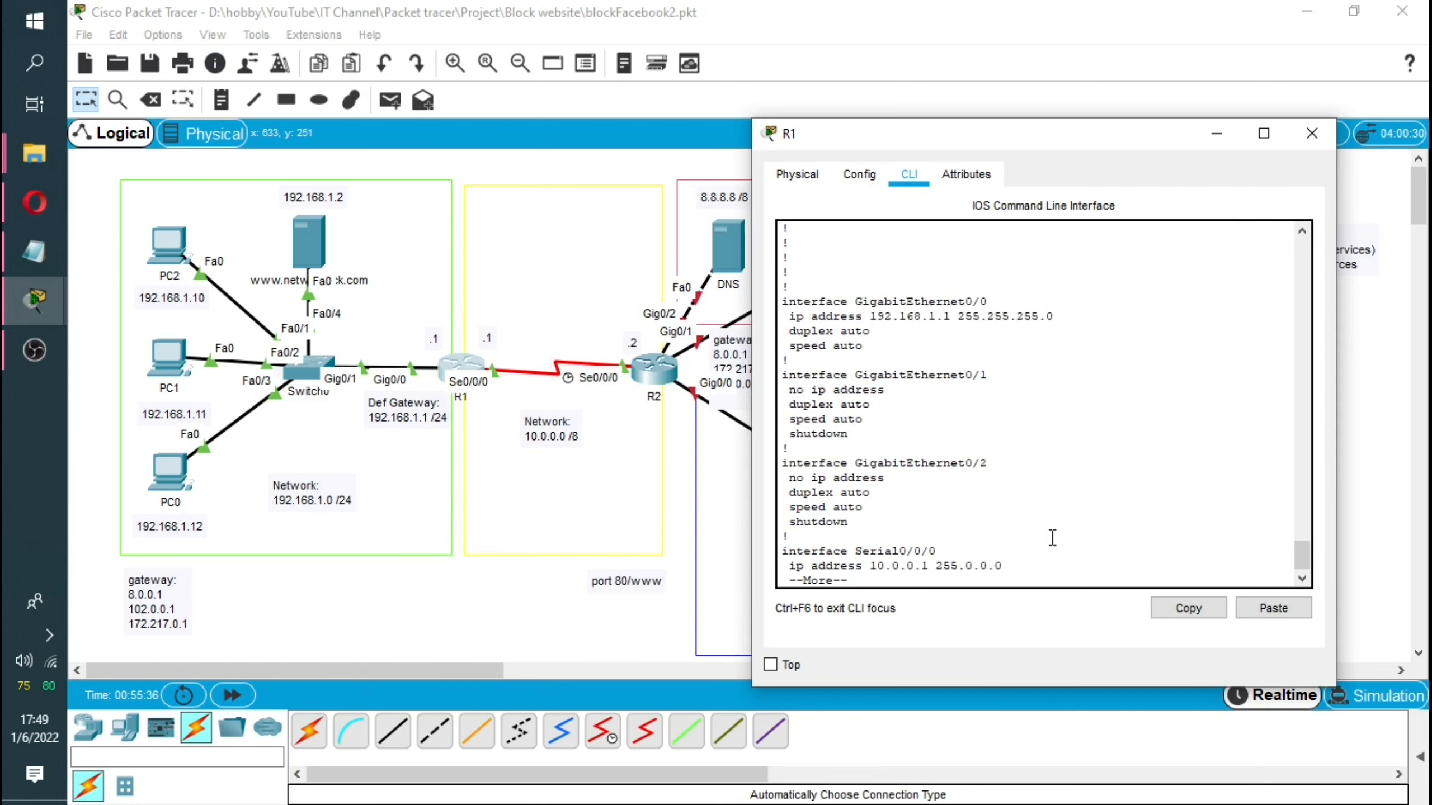
left_click_drag(1030, 533, 792, 501)
left_click(1312, 133)
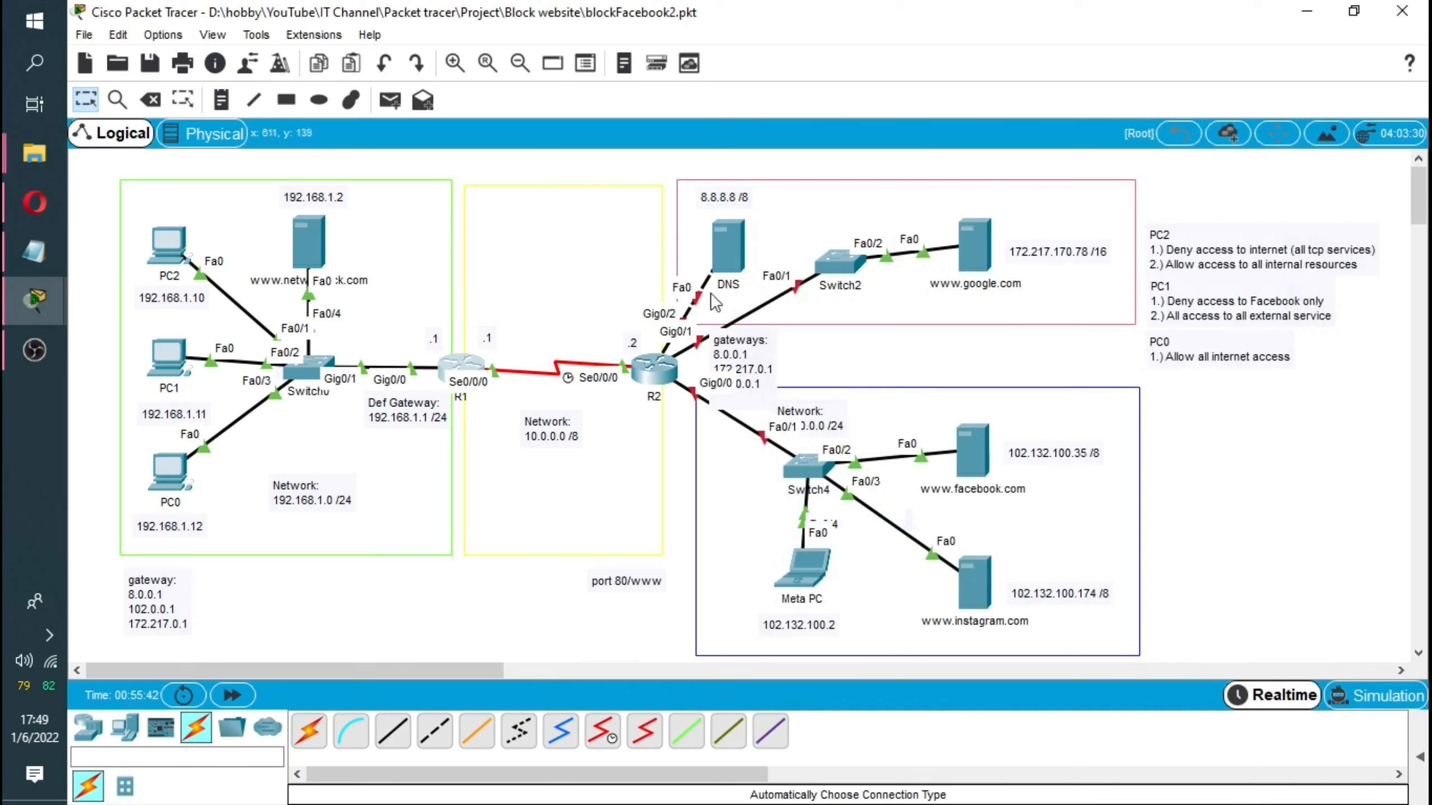
Move the gateways note into the yellow network area above R2 and shift R2 and the DNS server slightly to uncover the port labels.
left_click_drag(745, 367, 644, 291)
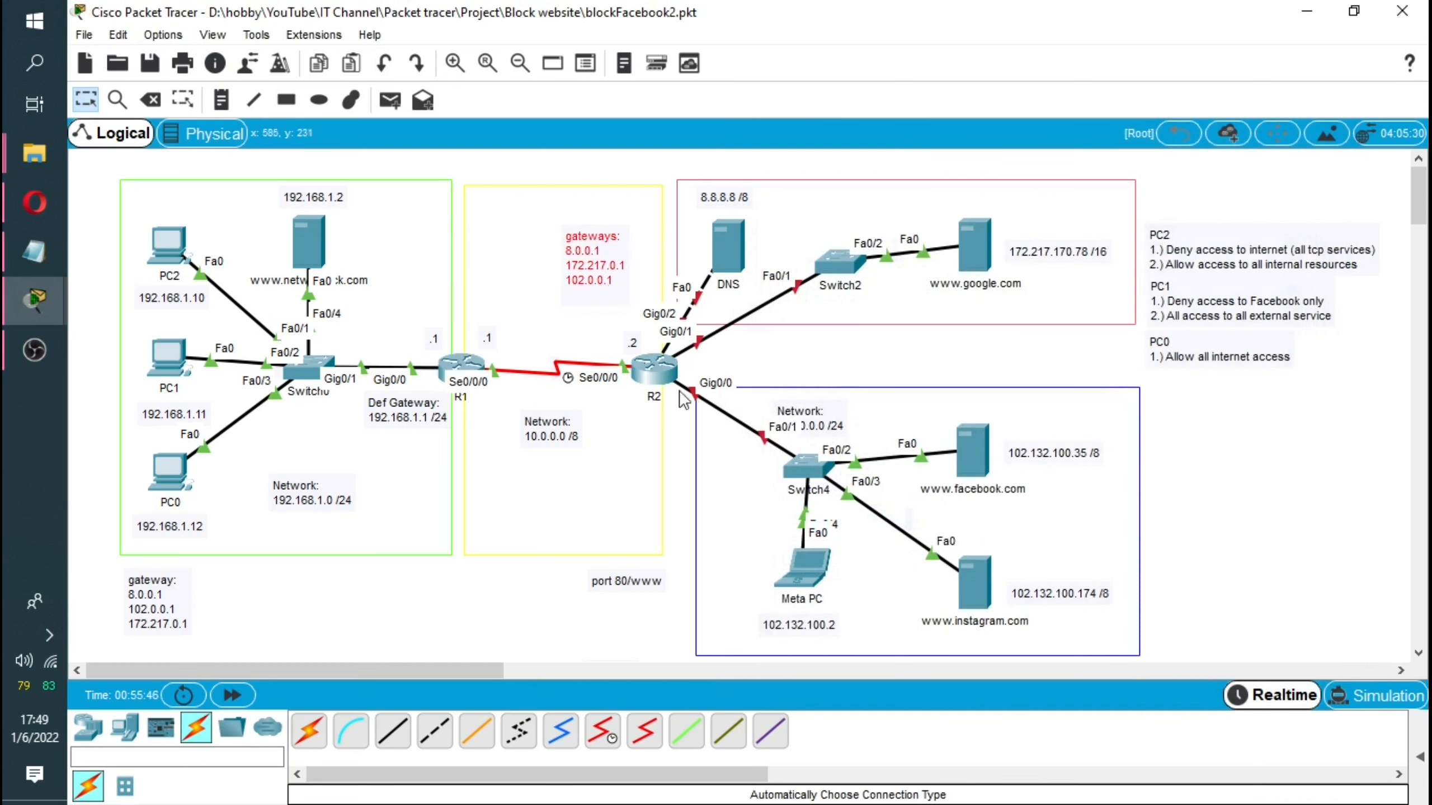
left_click_drag(658, 364, 663, 365)
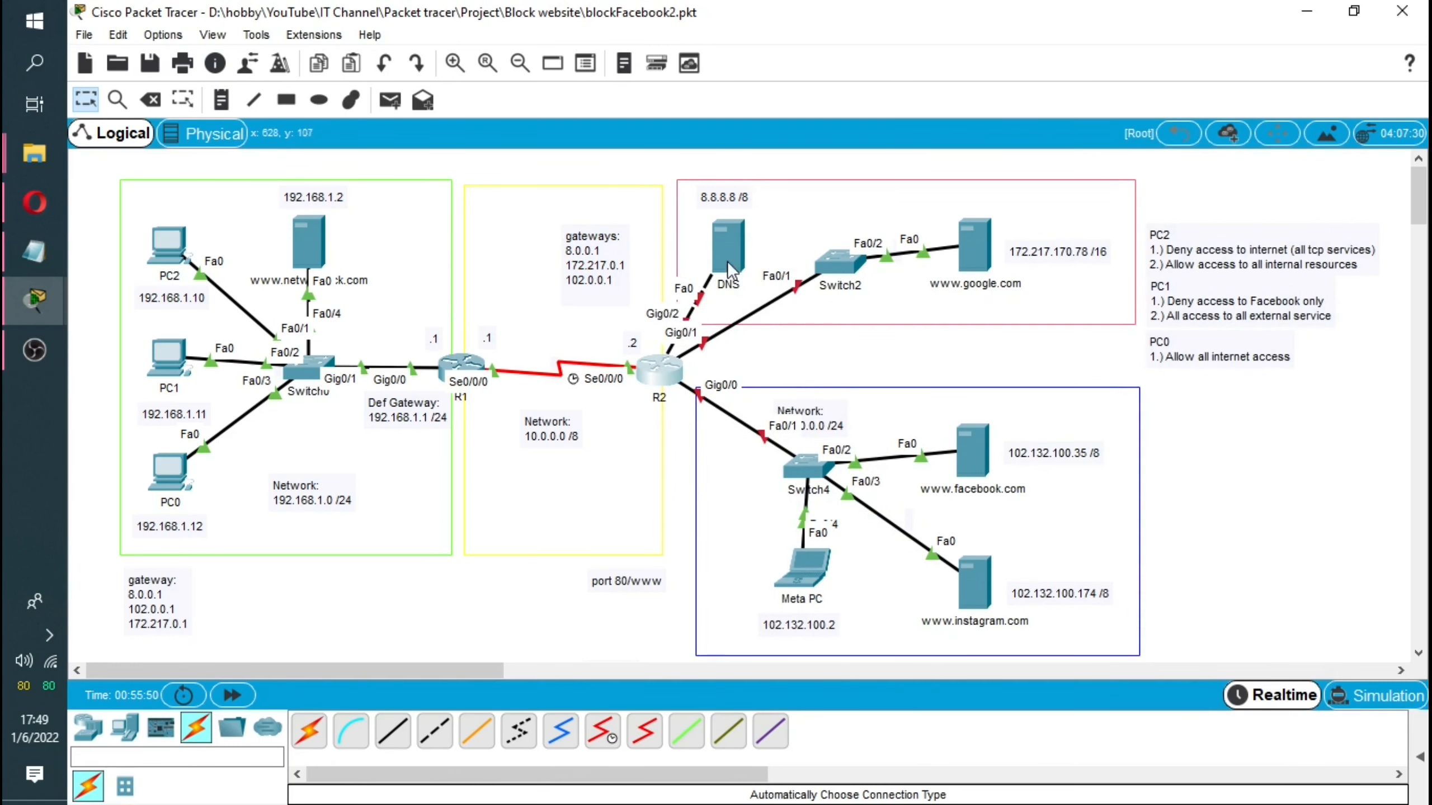
left_click_drag(727, 260, 706, 226)
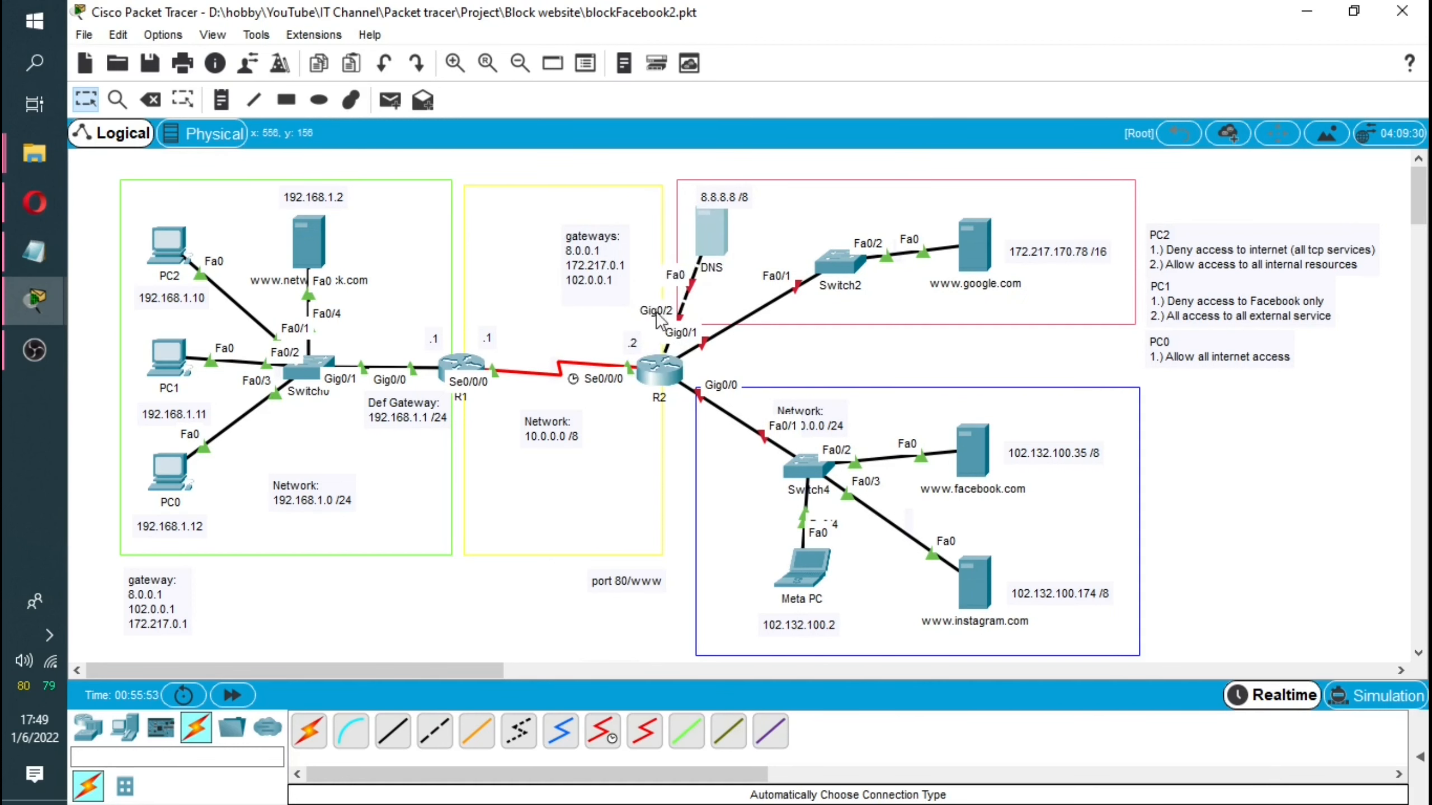
Reopen R2's command line and page through the rest of the running configuration to return to the interface configuration prompt.
left_click(670, 367)
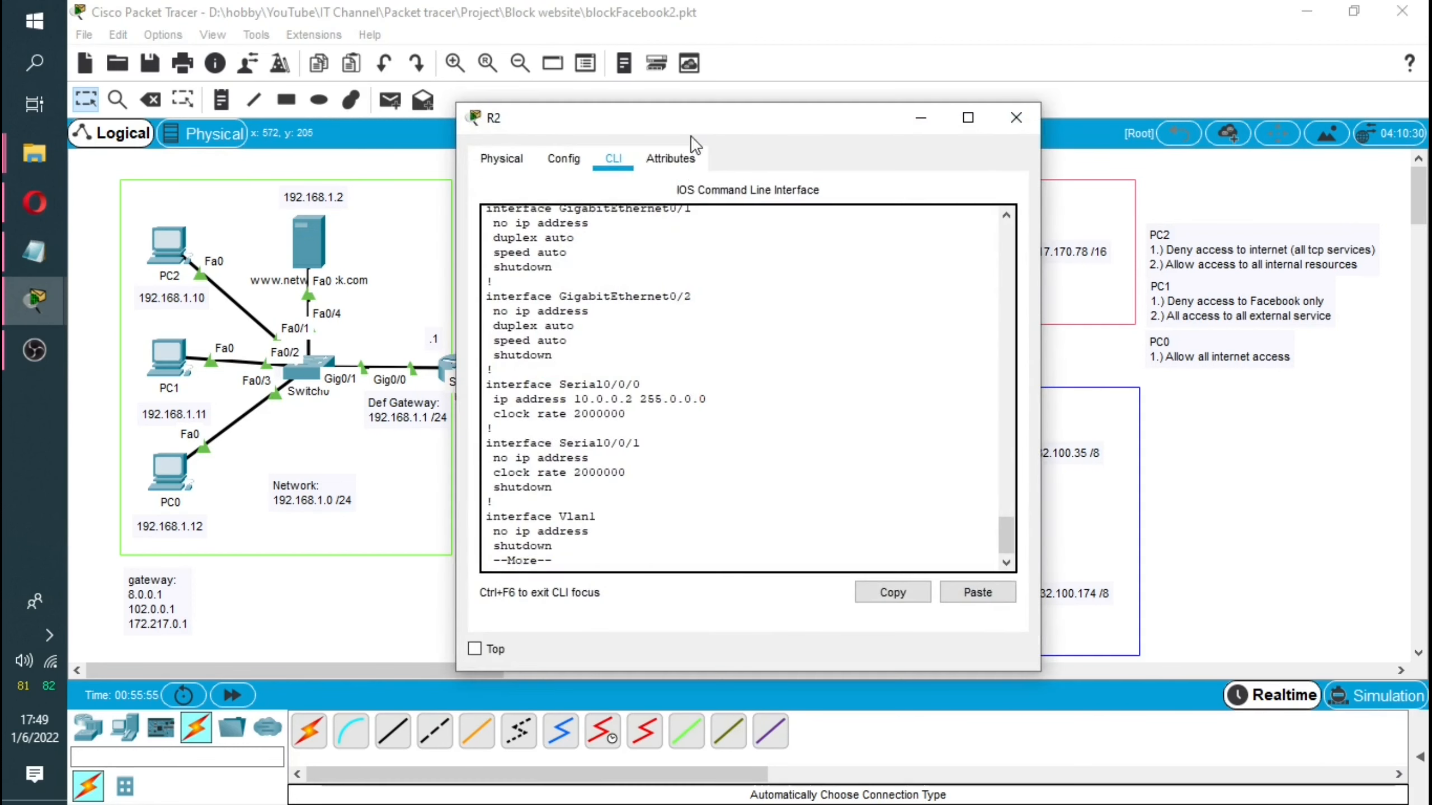
left_click_drag(688, 121, 995, 124)
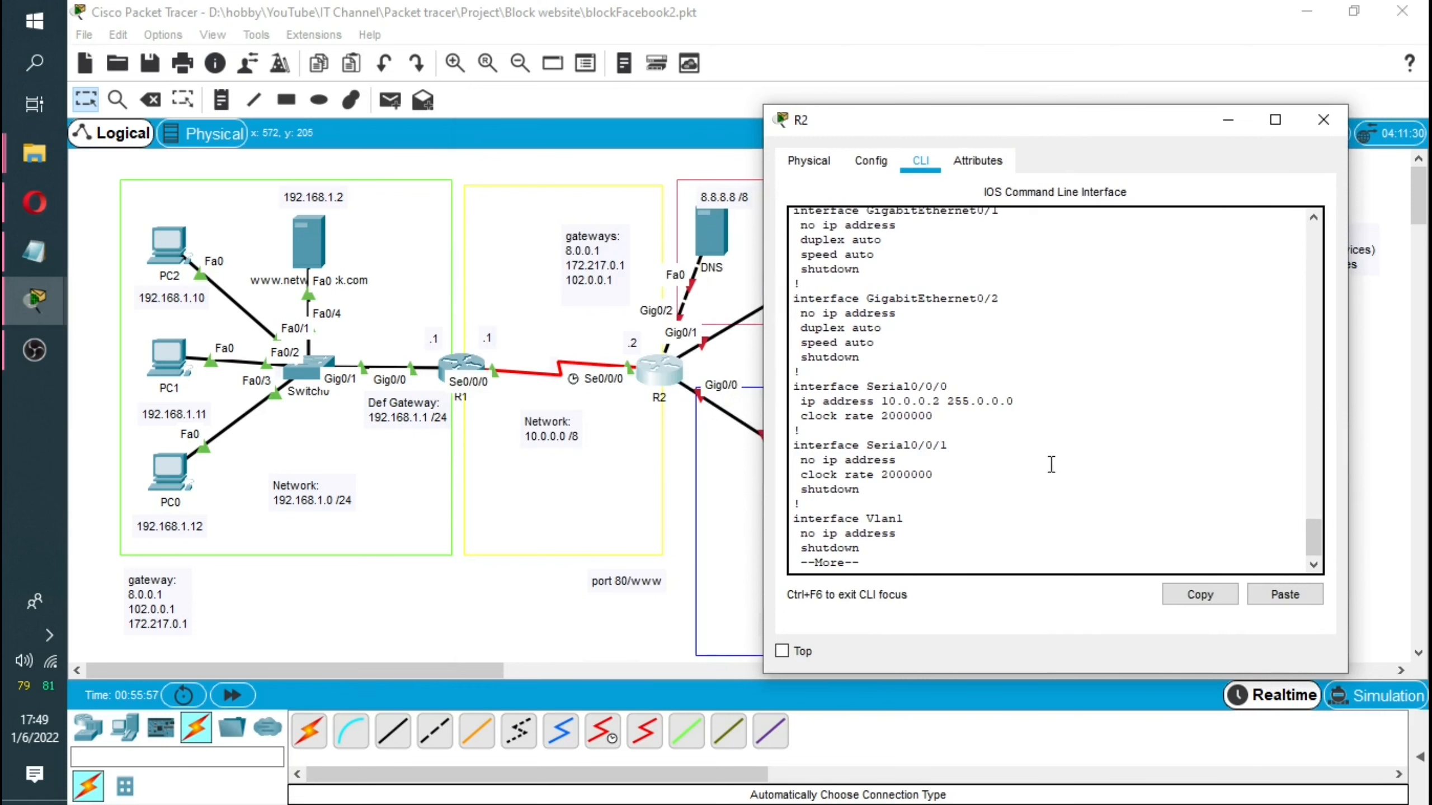
left_click(975, 550)
key("Return")
key("Return")
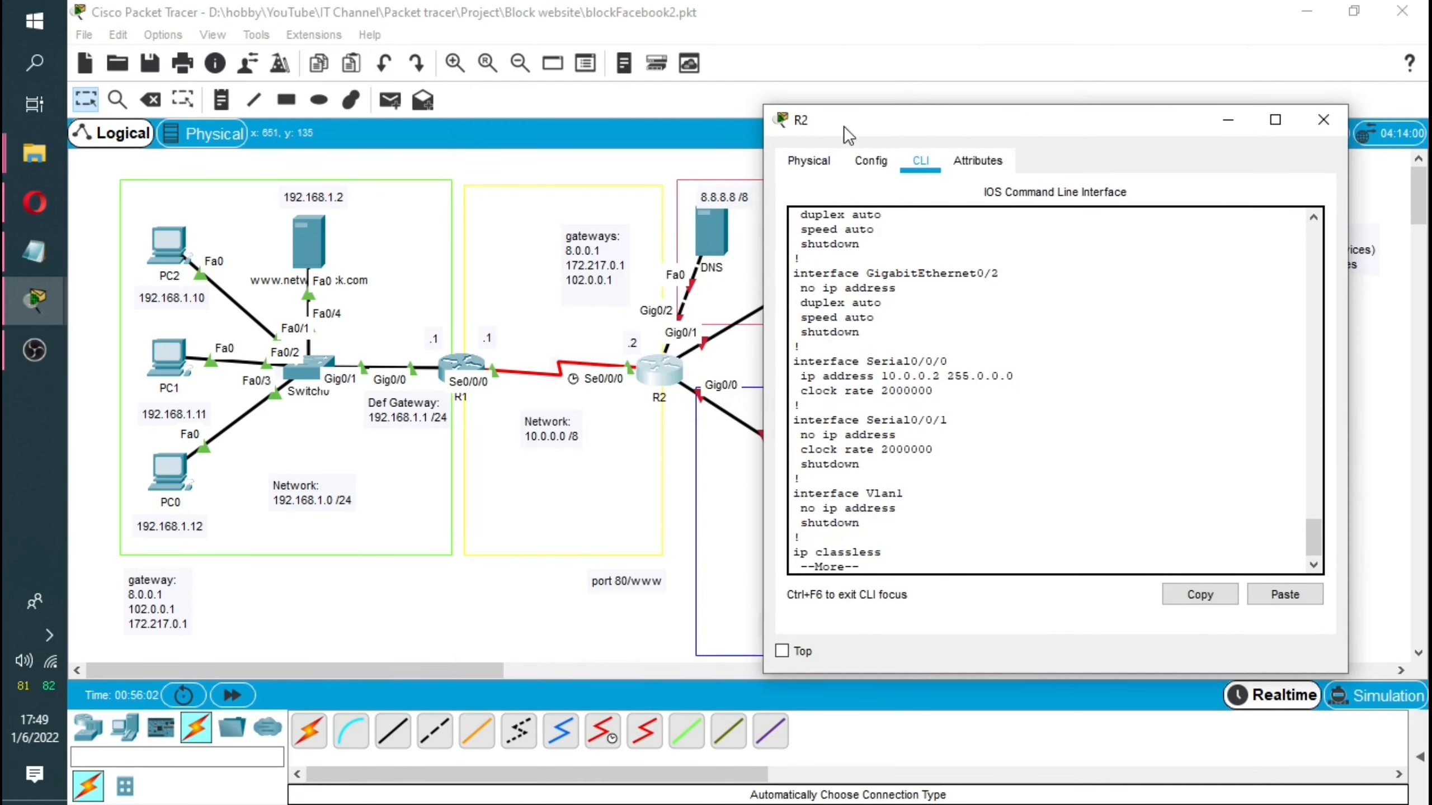
left_click_drag(844, 121, 840, 69)
key("Return")
key("Return")
key("Return")
key("Return")
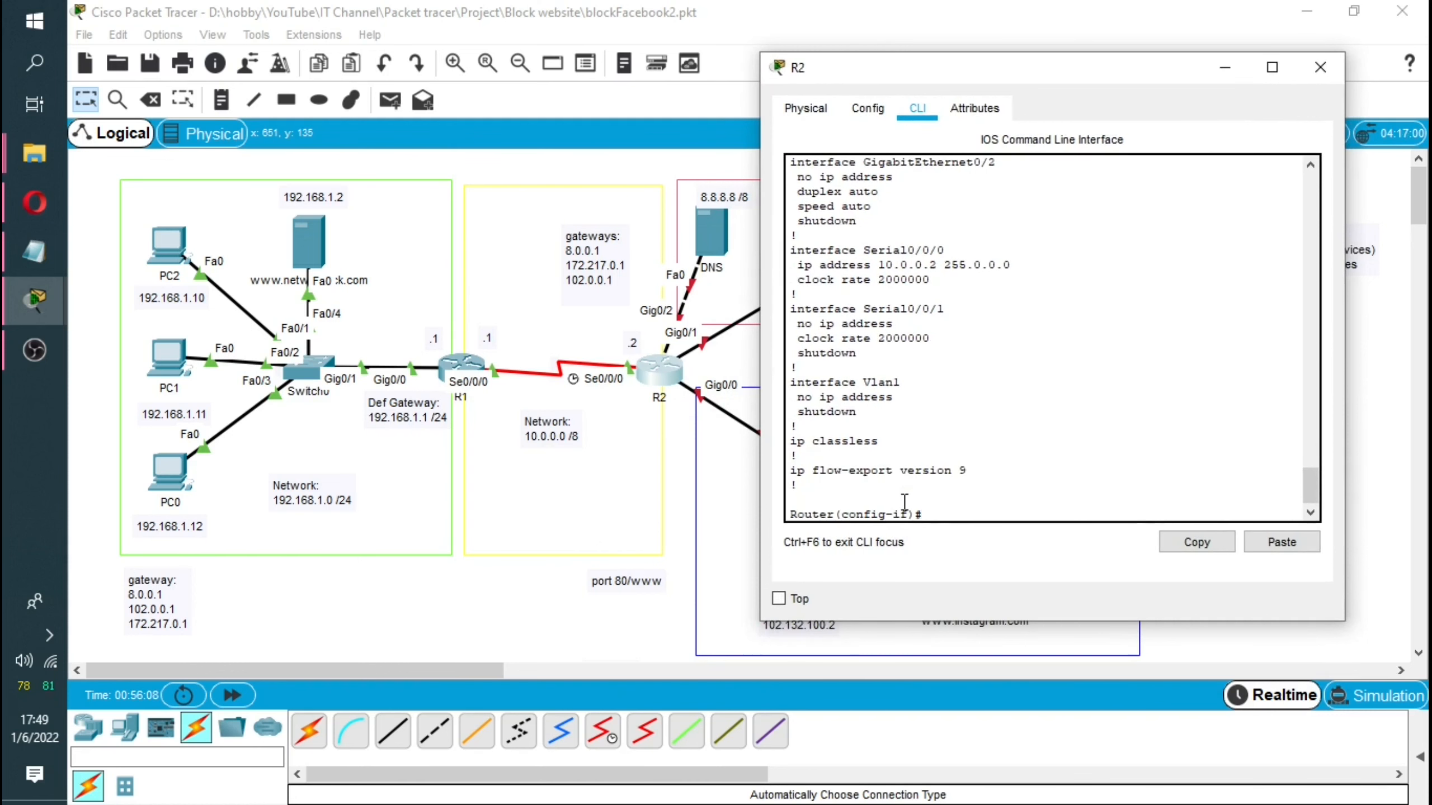
Assign IP address 8.0.0.1 with mask 255.0.0.0 to R2's interface g0/2 facing the DNS server.
type("int g")
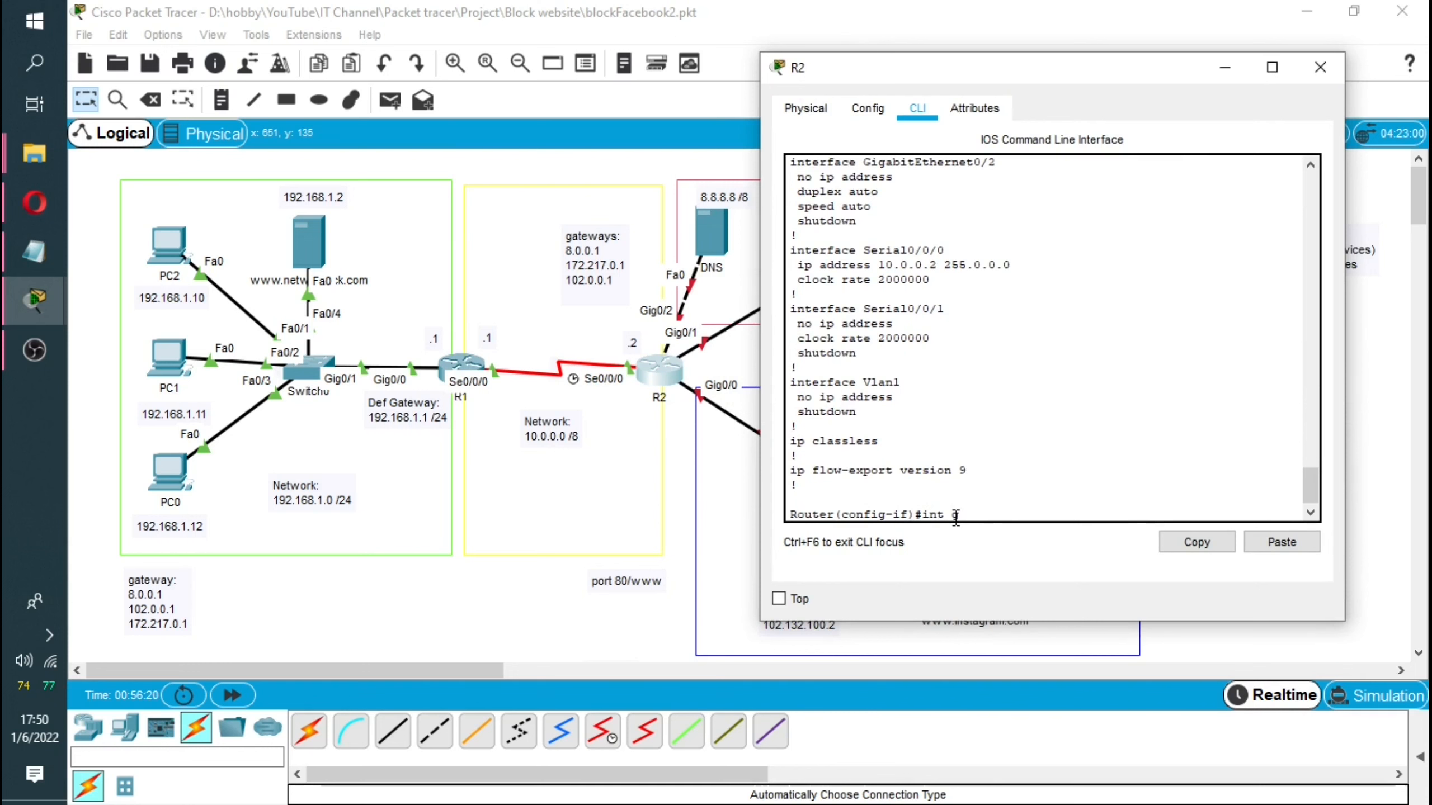
type("0/0")
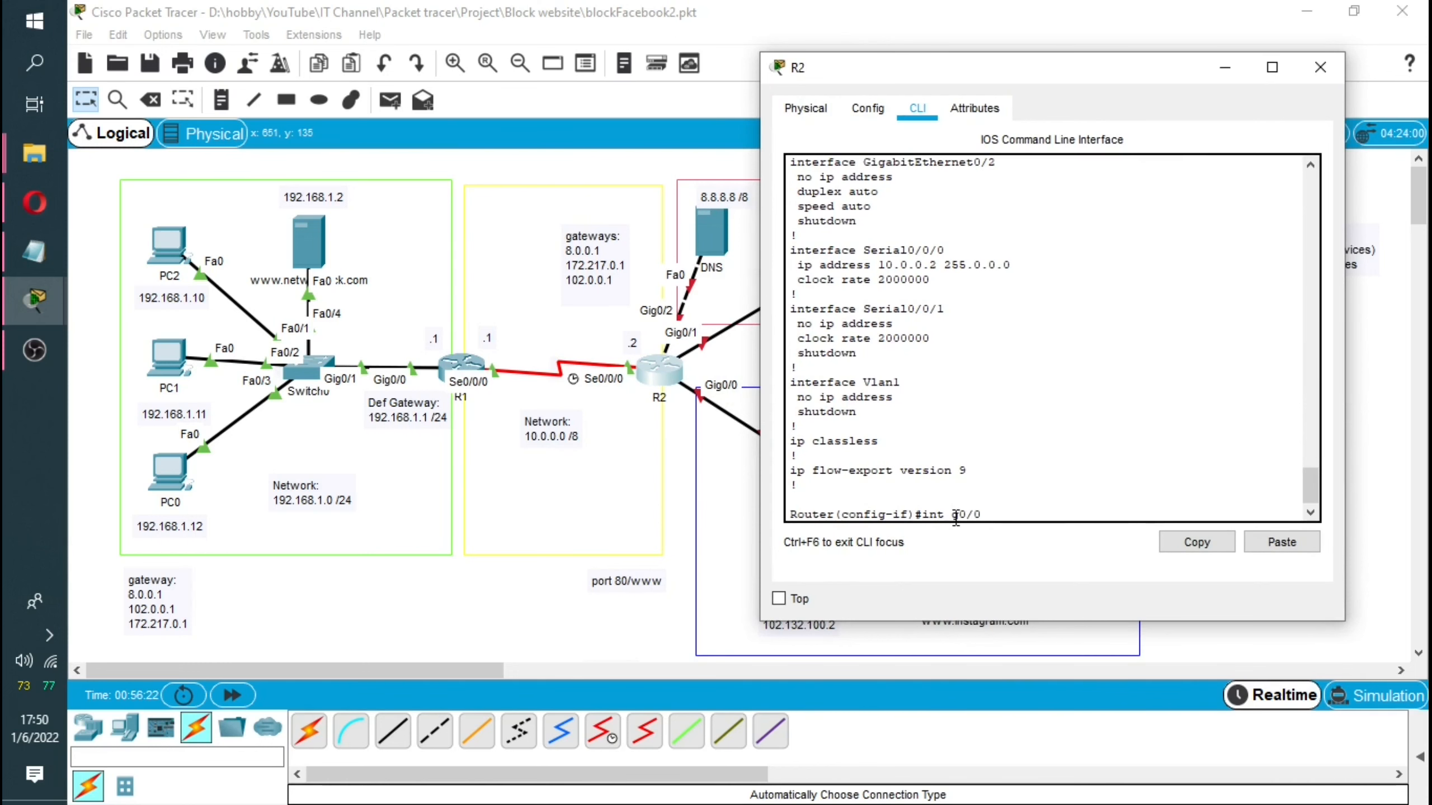
key("Return")
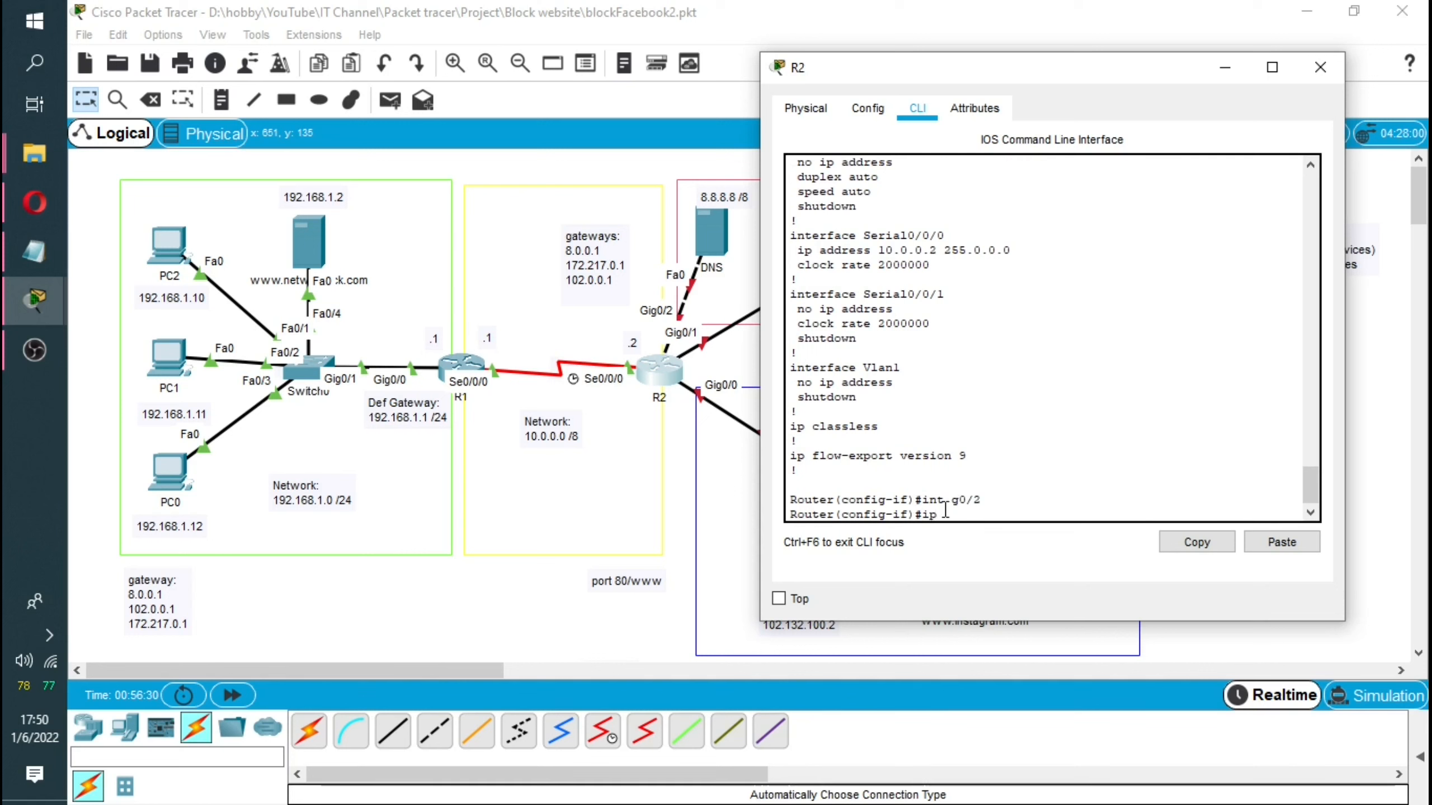
type("dd")
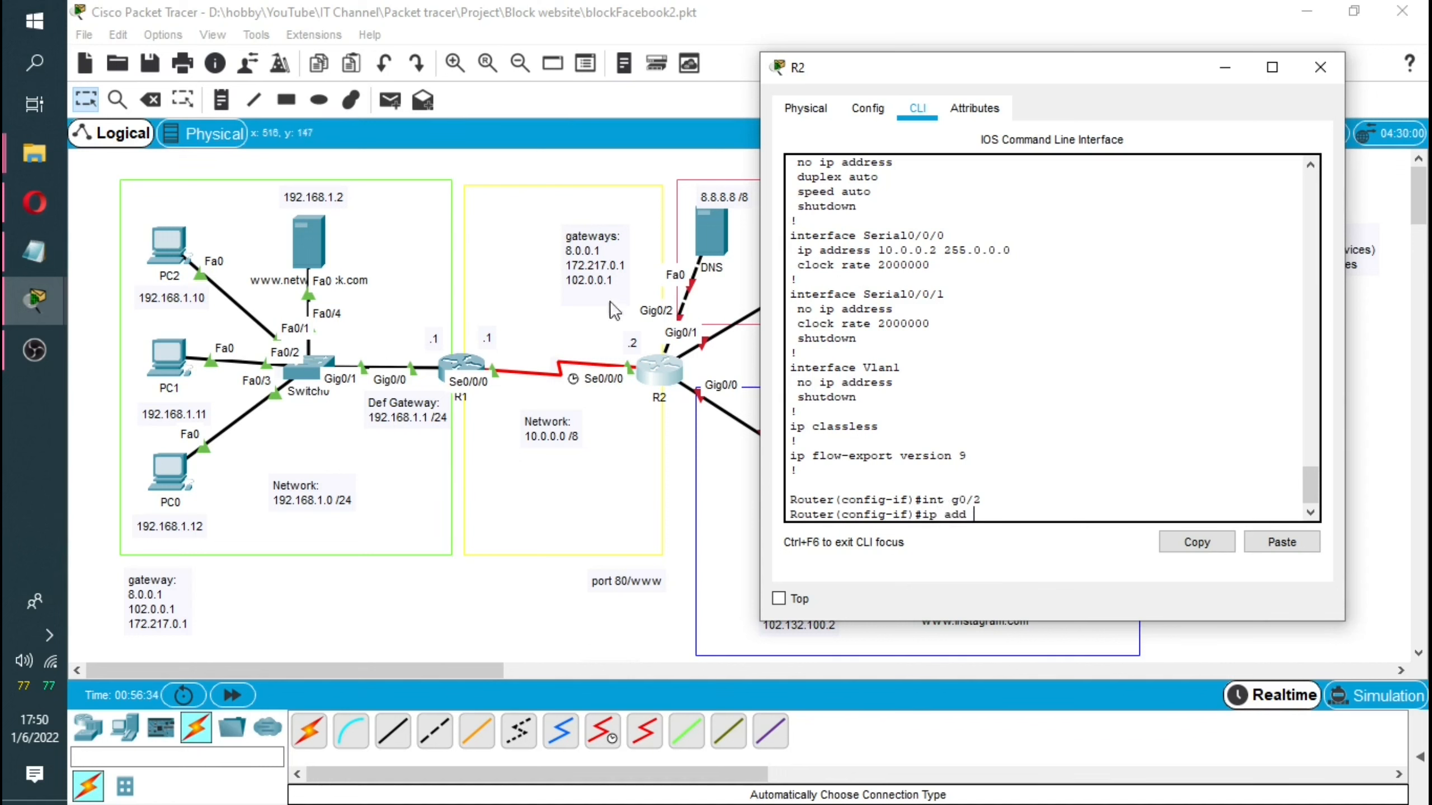
type(" 8.0.0")
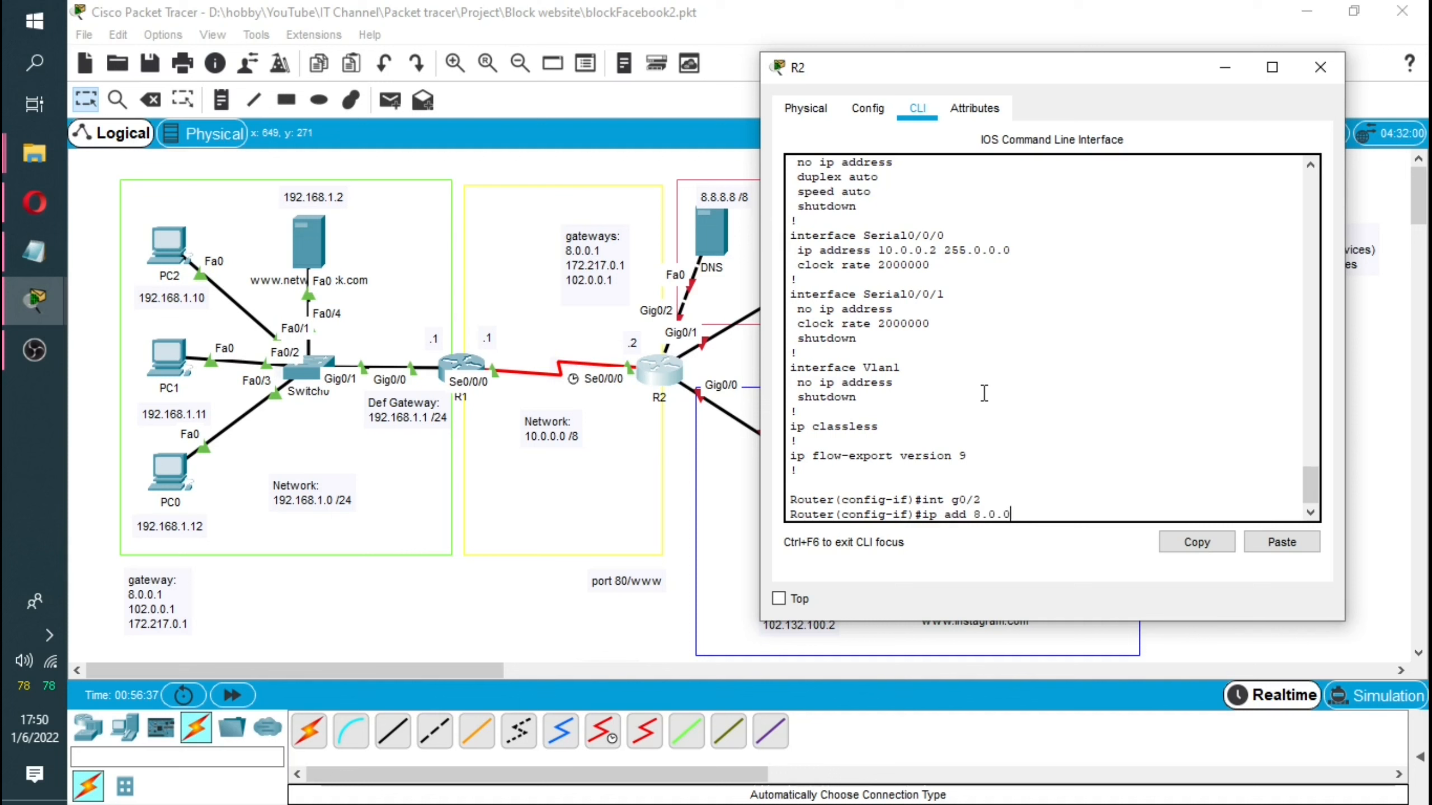
type(".1")
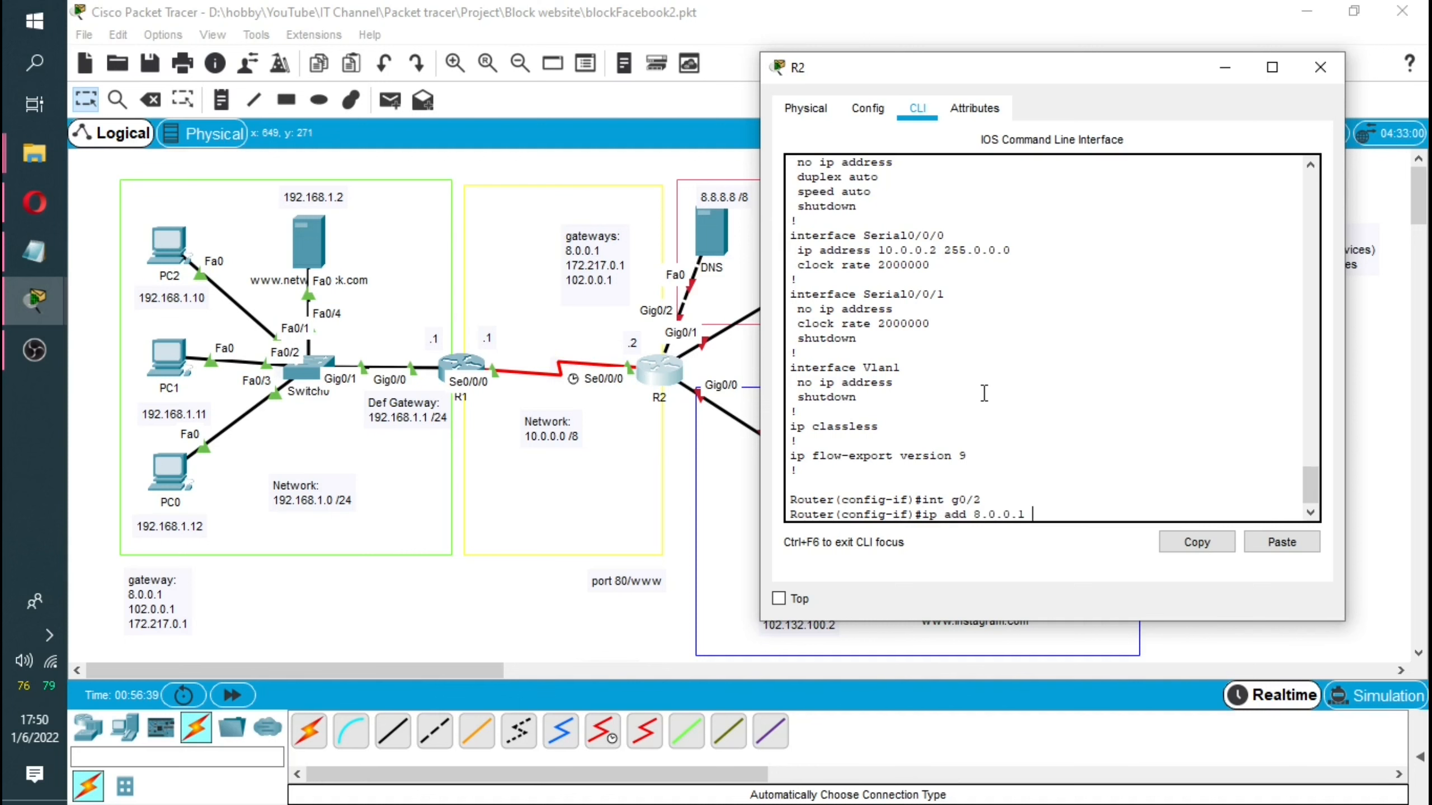
type(" 255.0.0.0")
key("Return")
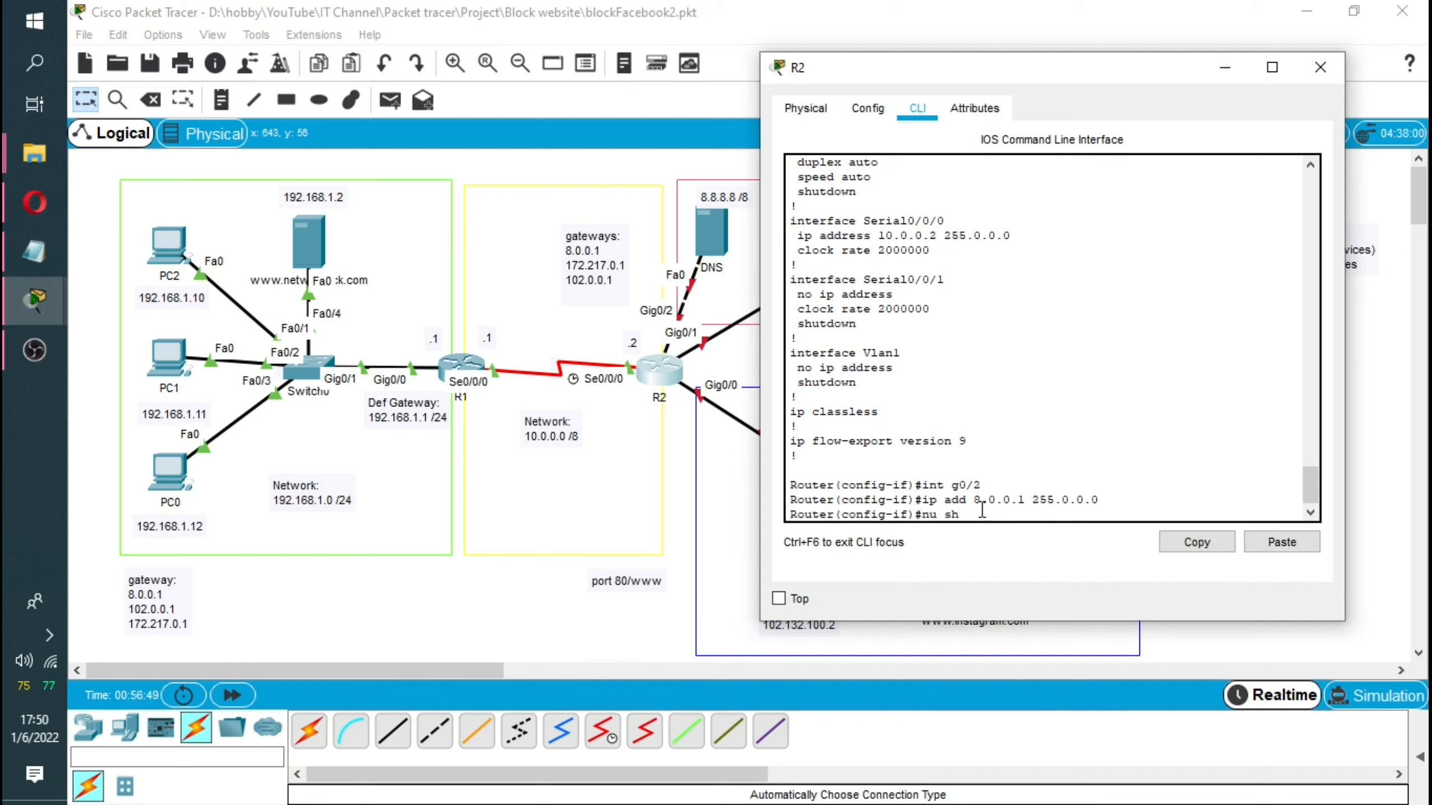
Enable R2's interface g0/2 with no shut and return to a fresh interface configuration prompt.
key("Return")
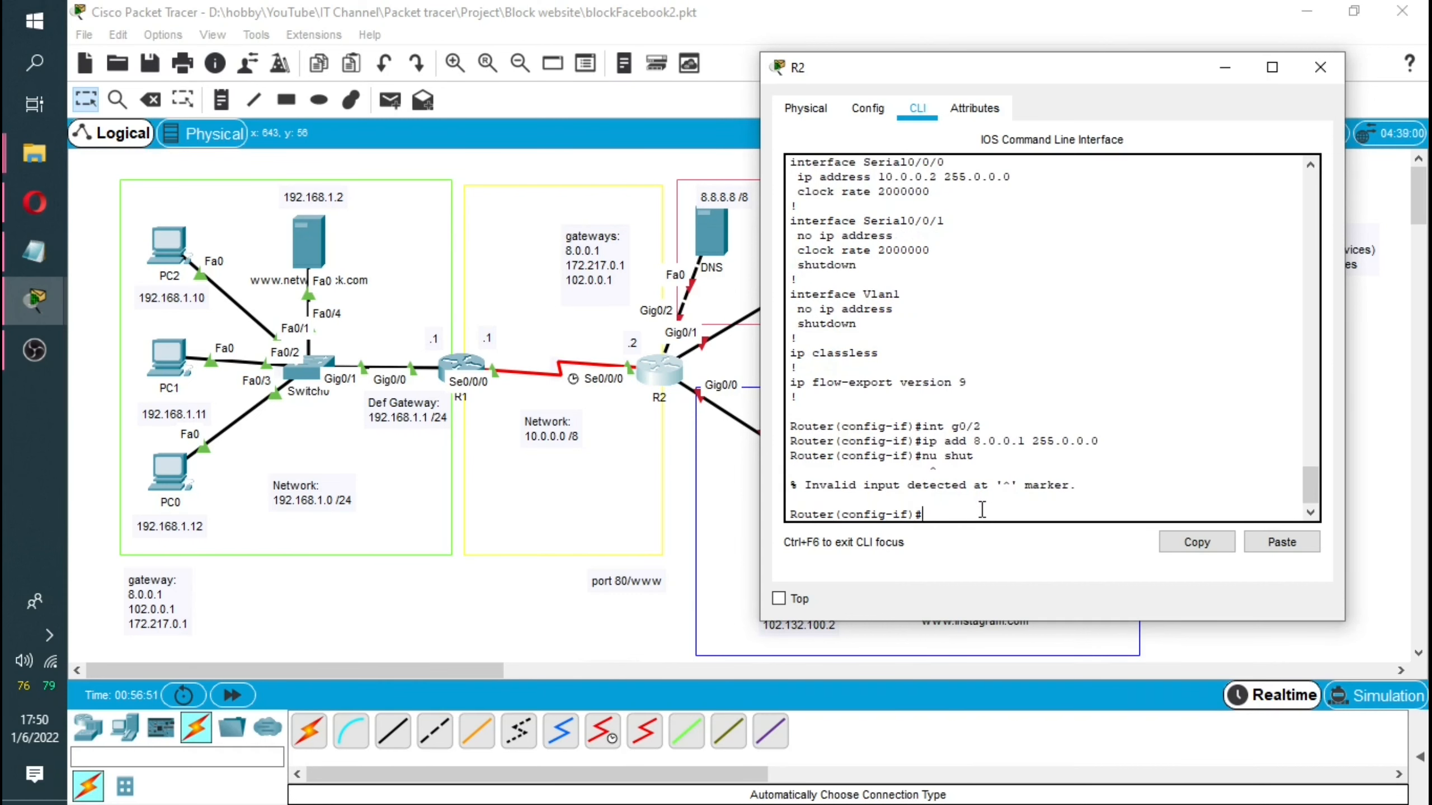
key("Up")
key("BackSpace")
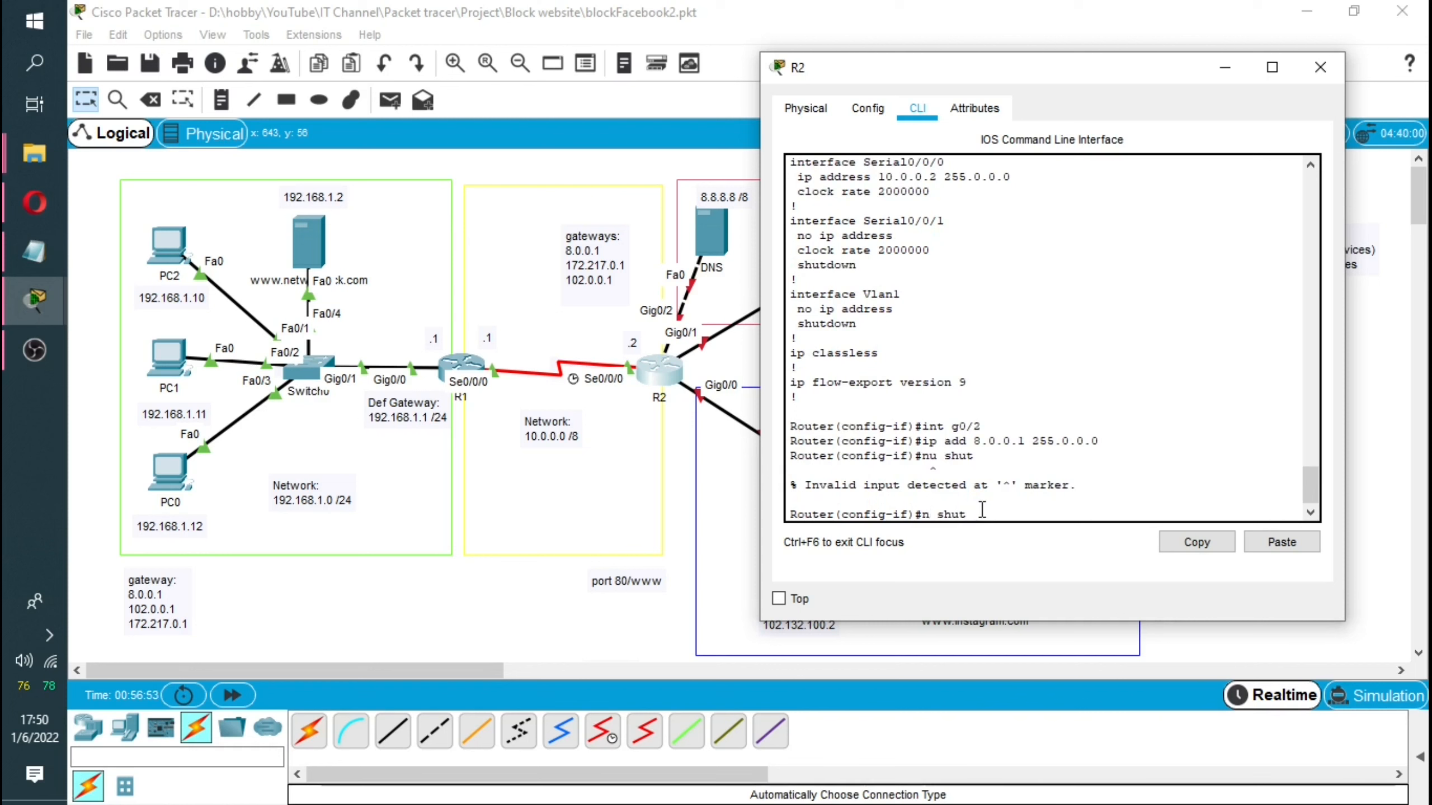
type("o")
key("Return")
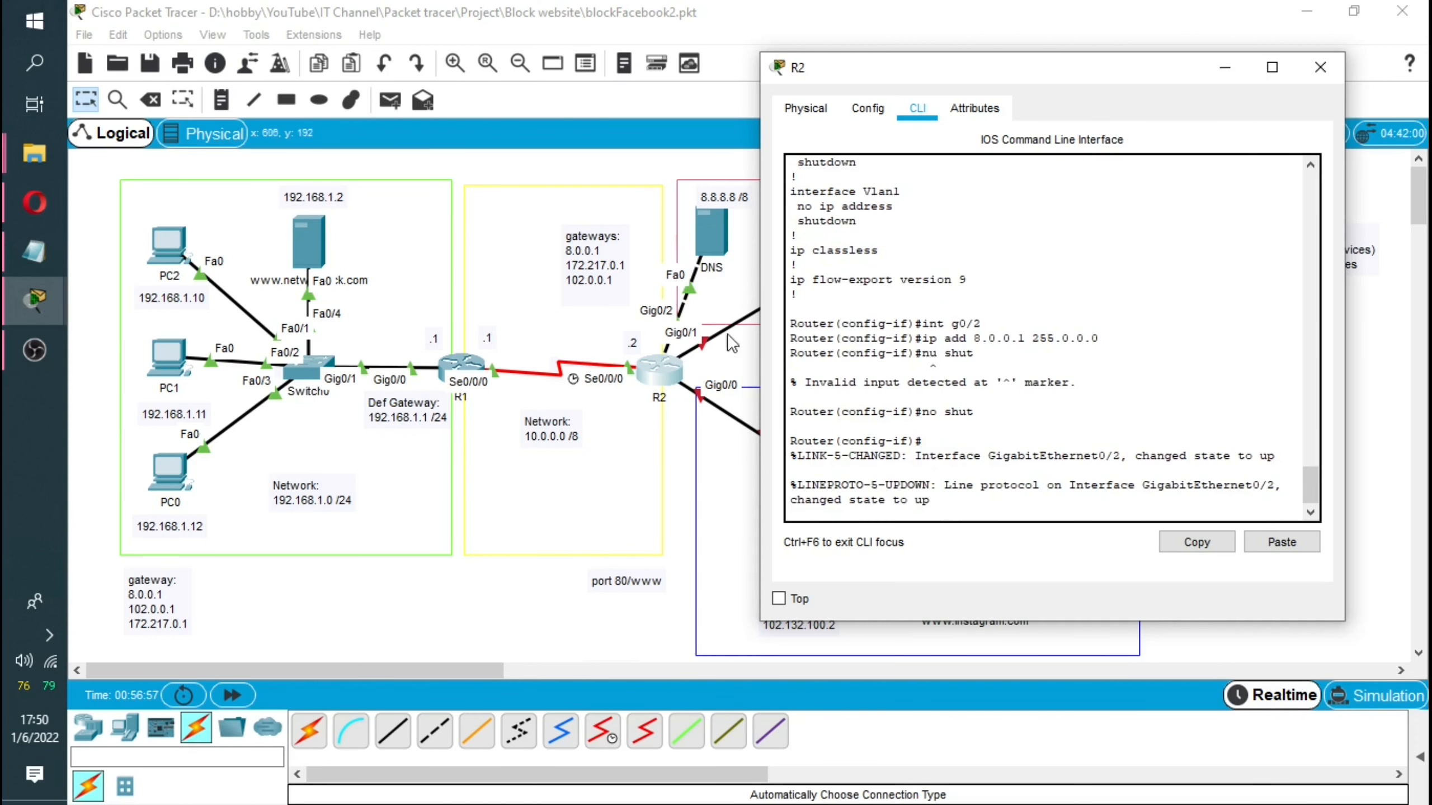
left_click_drag(1004, 80, 1038, 85)
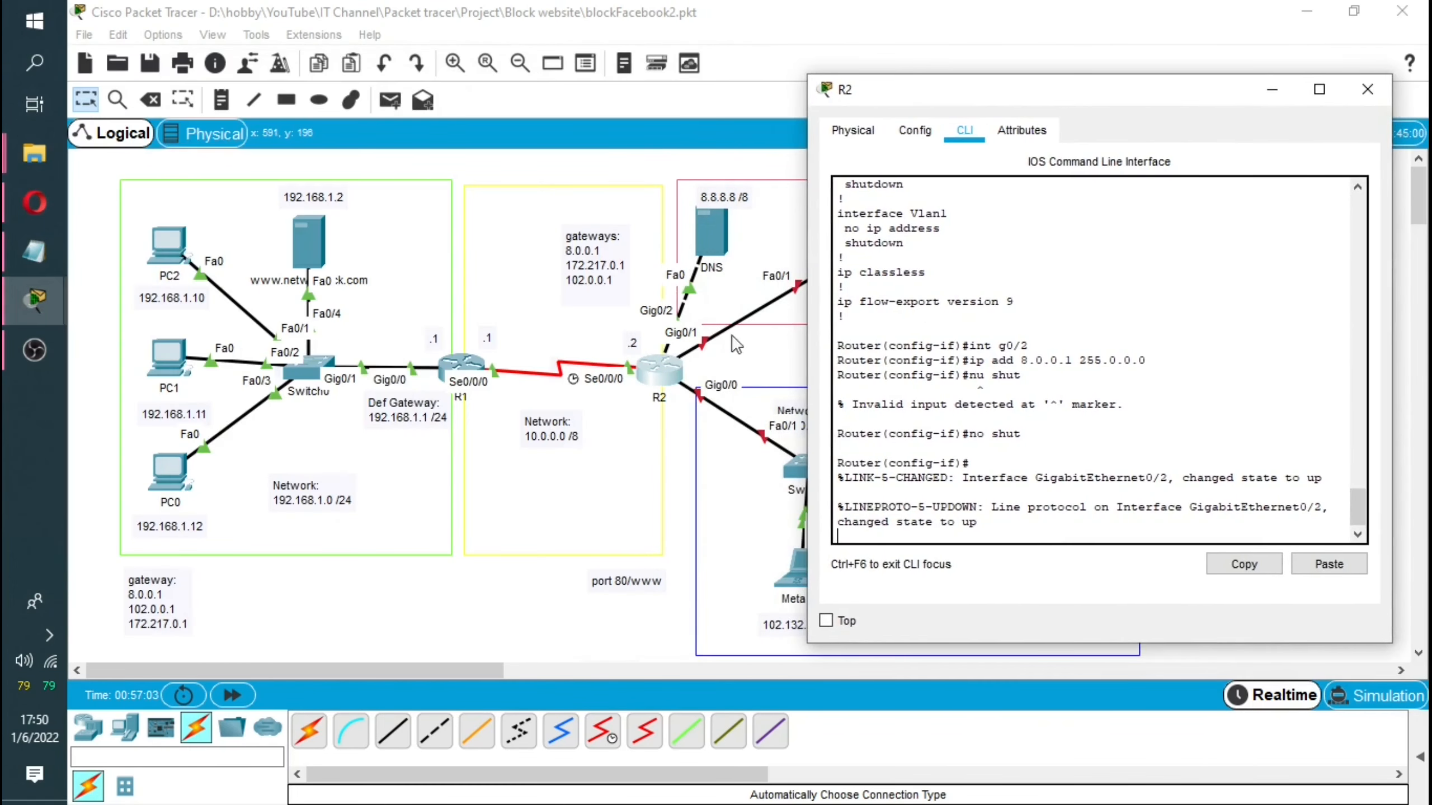
left_click(1004, 534)
key("Return")
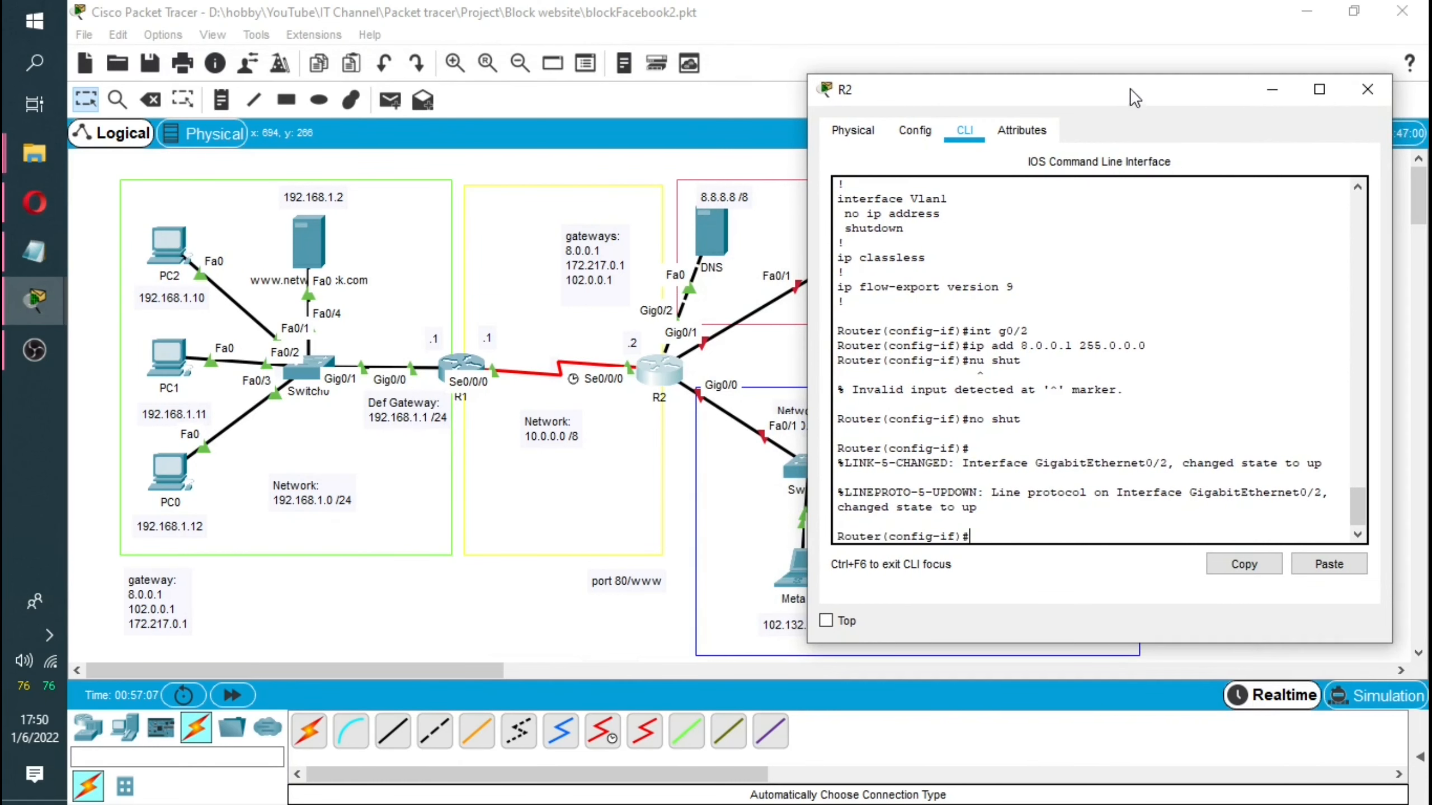
Assign IP address 172.217.0.1 with mask 255.255.0.0 to R2's interface g0/1 facing Switch2.
mouse_move(1130, 89)
left_mouse_down()
mouse_move(1129, 232)
mouse_move(1114, 81)
left_mouse_up()
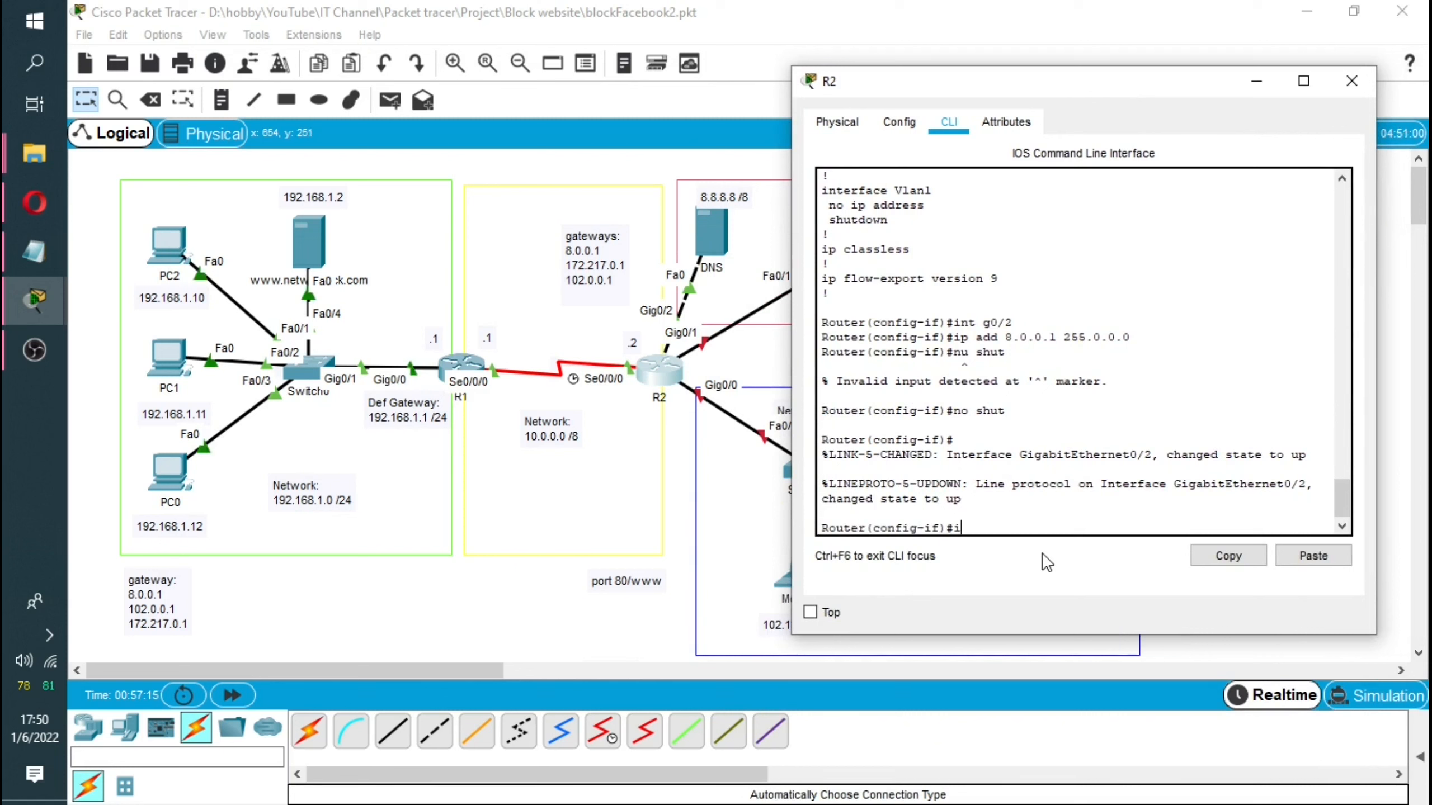
type("int g0/1")
key("Return")
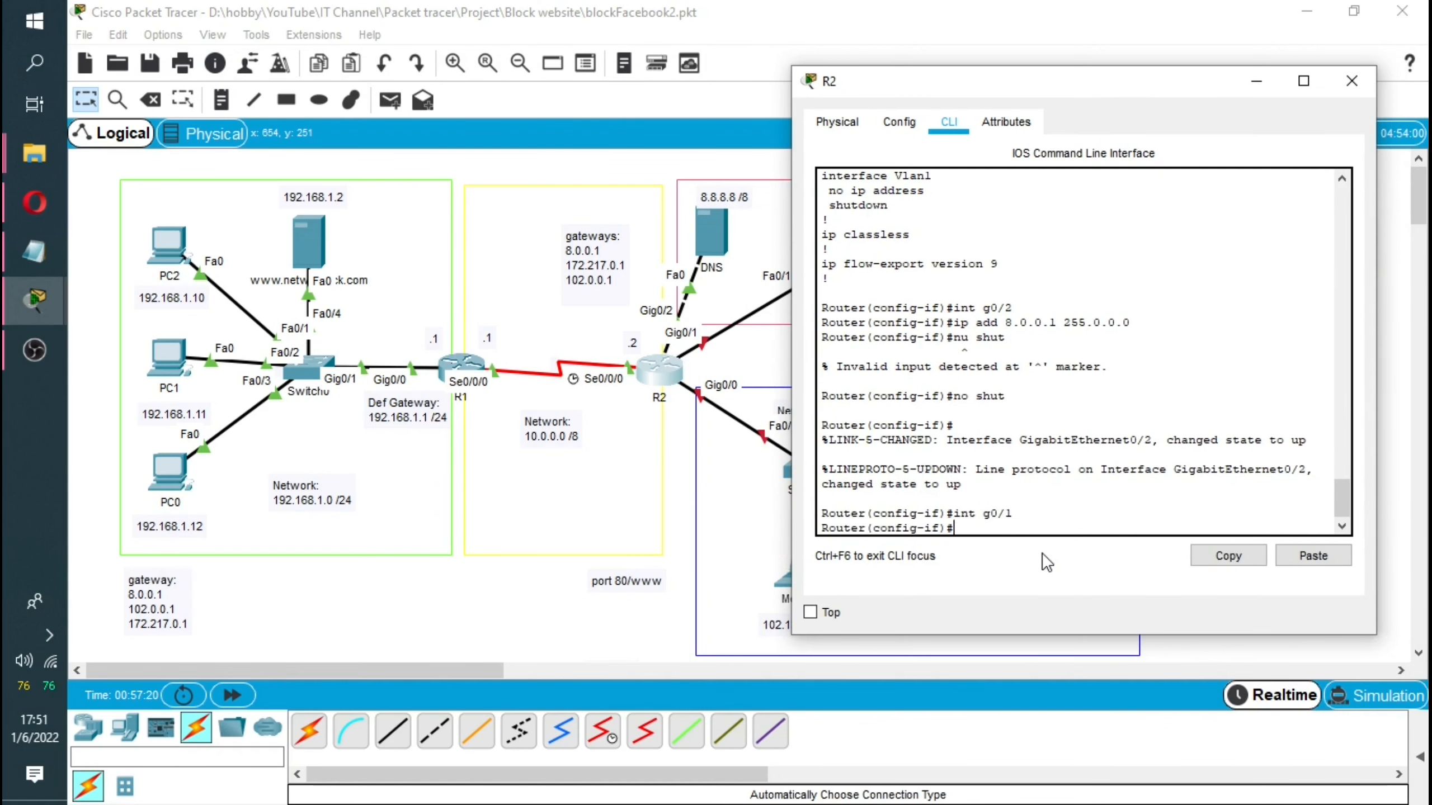
type("ip add 1")
left_click_drag(1109, 80, 1134, 125)
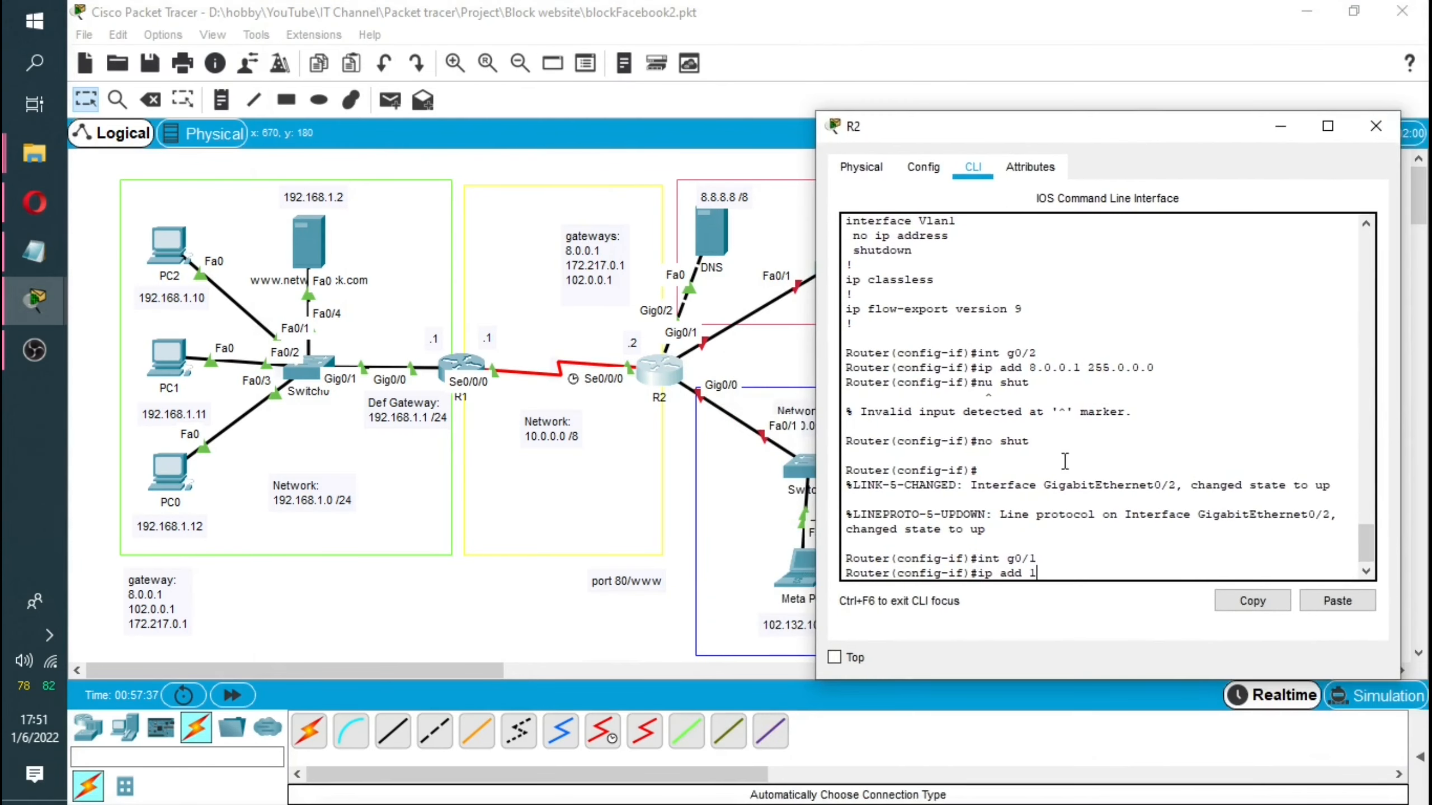
type("72.217")
type(".0.1 255.255.0.0")
key("Return")
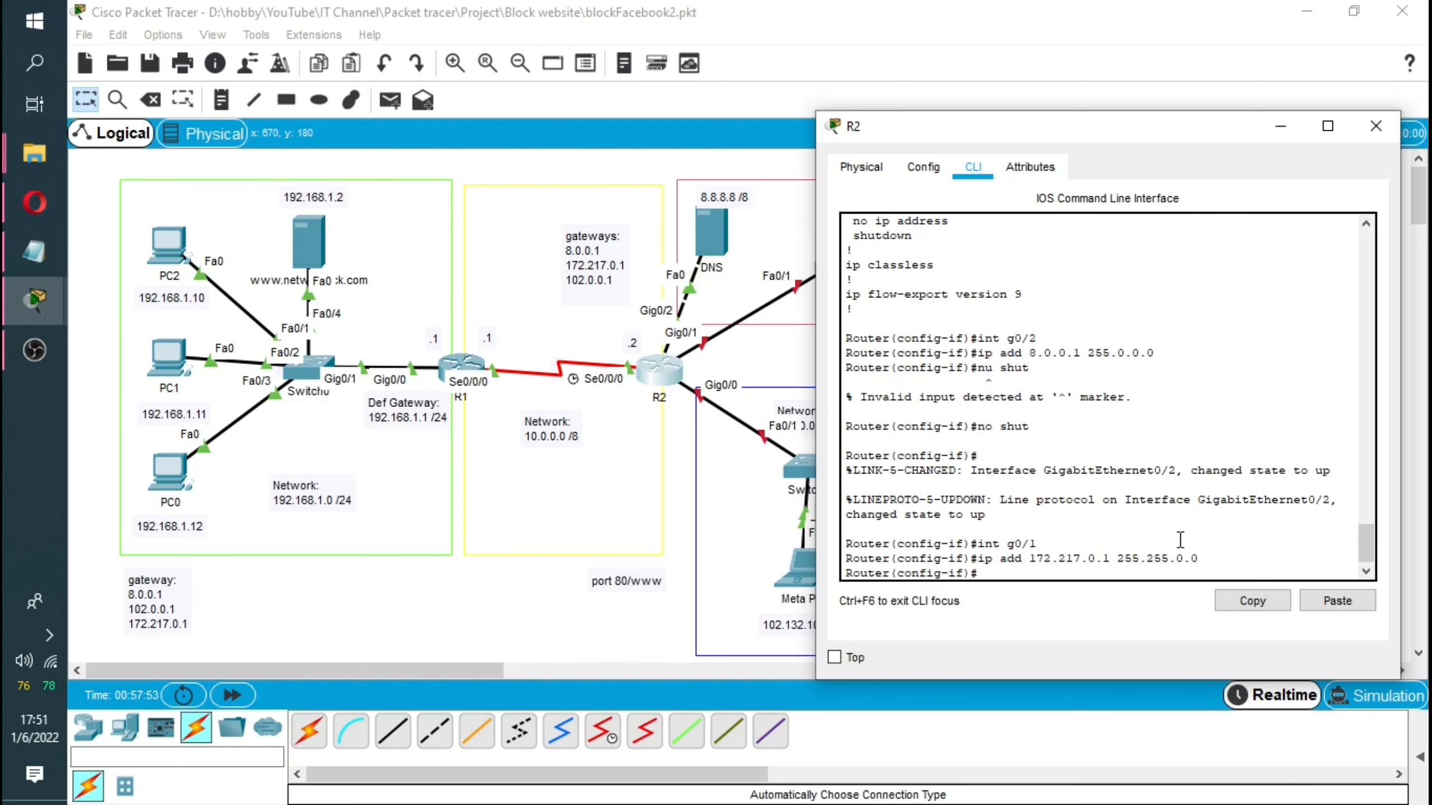
left_click_drag(1192, 123, 661, 195)
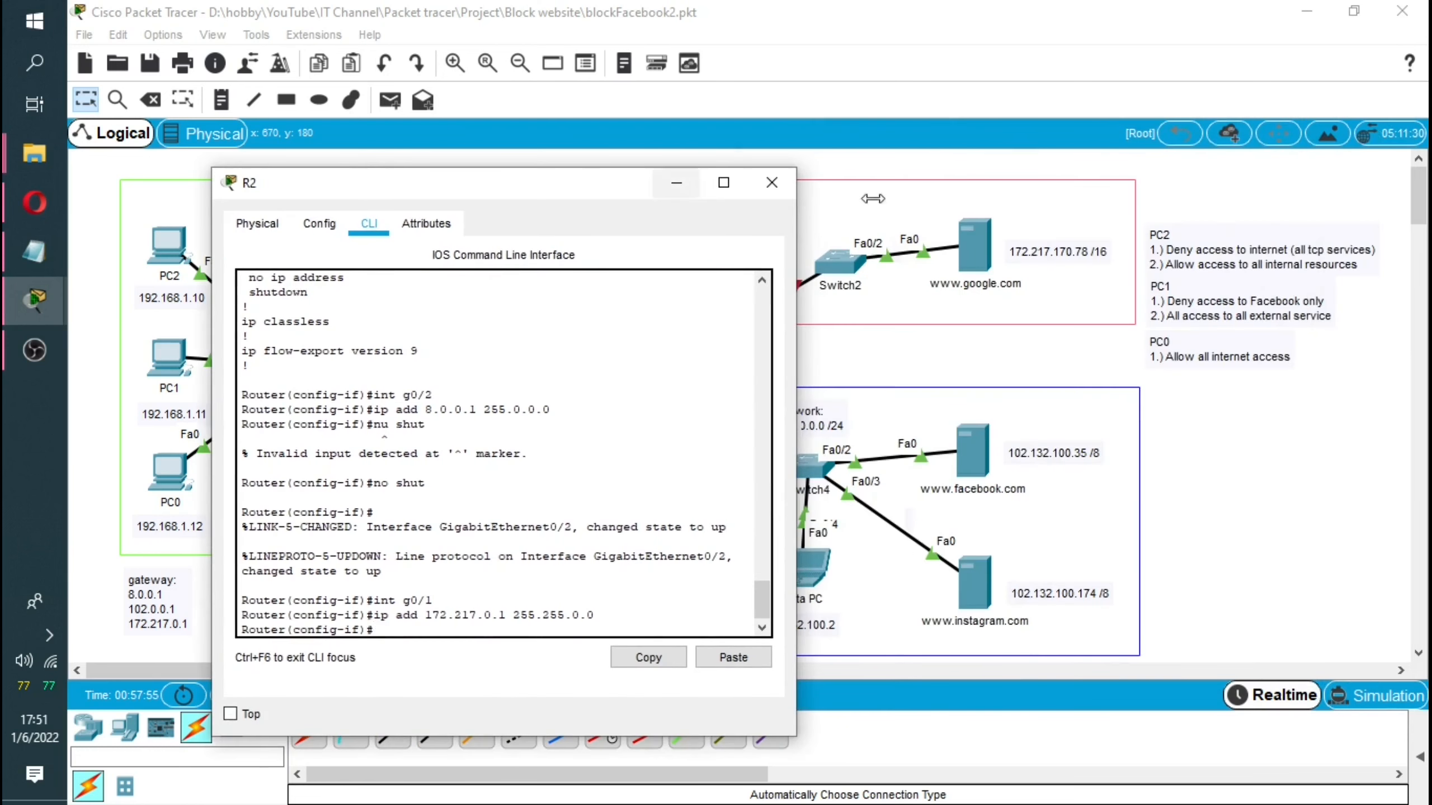
left_click(976, 246)
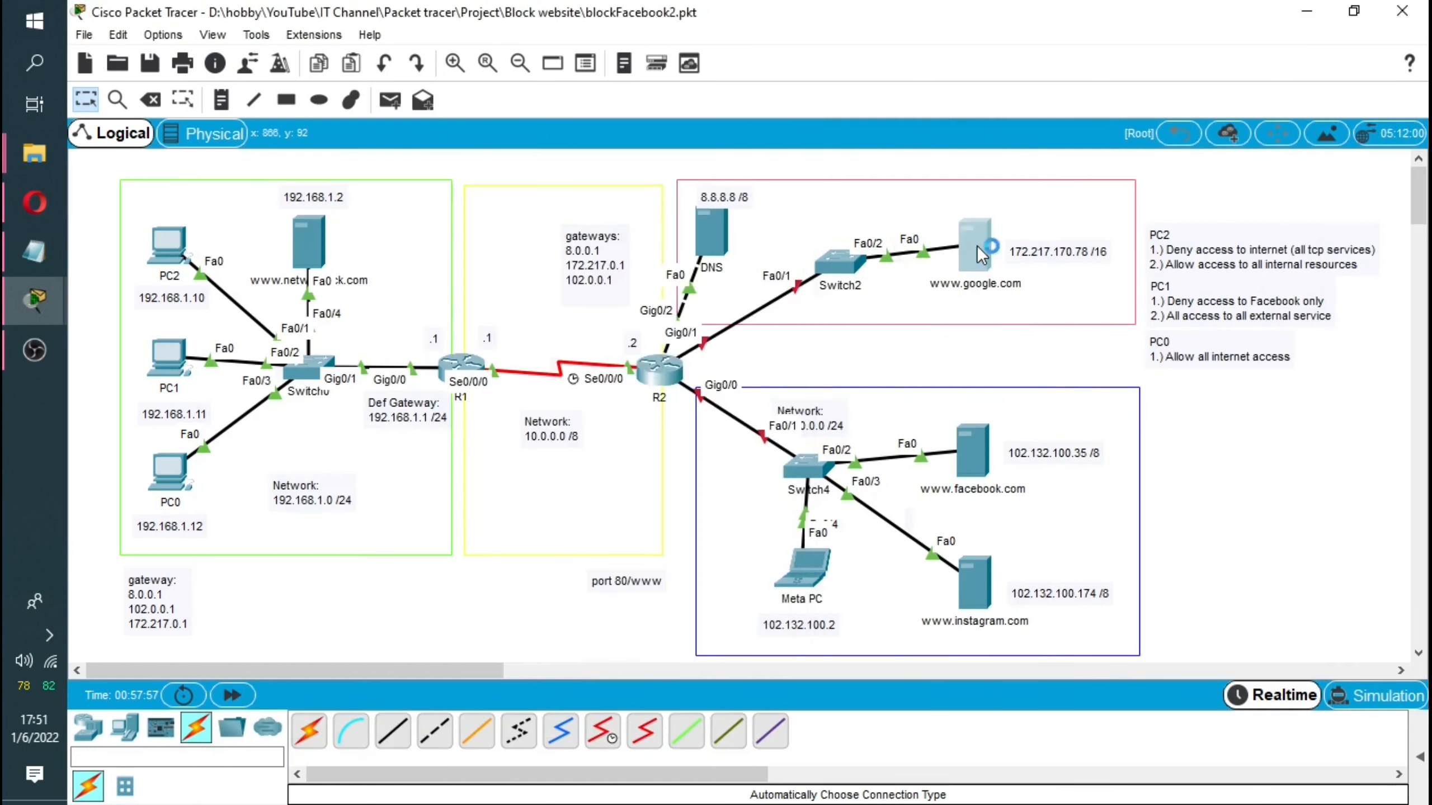
left_click(523, 229)
left_click_drag(702, 307, 603, 301)
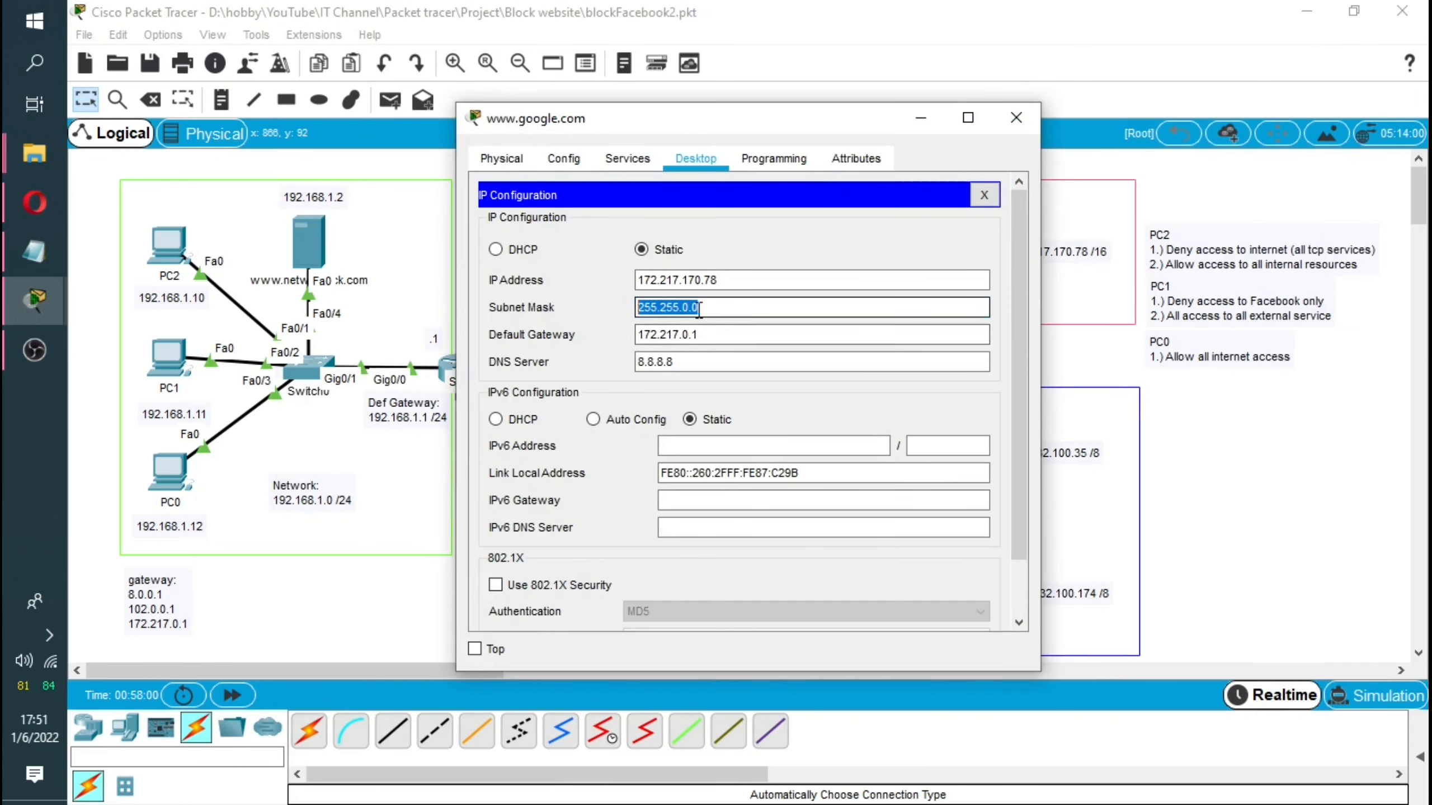
left_click(1017, 119)
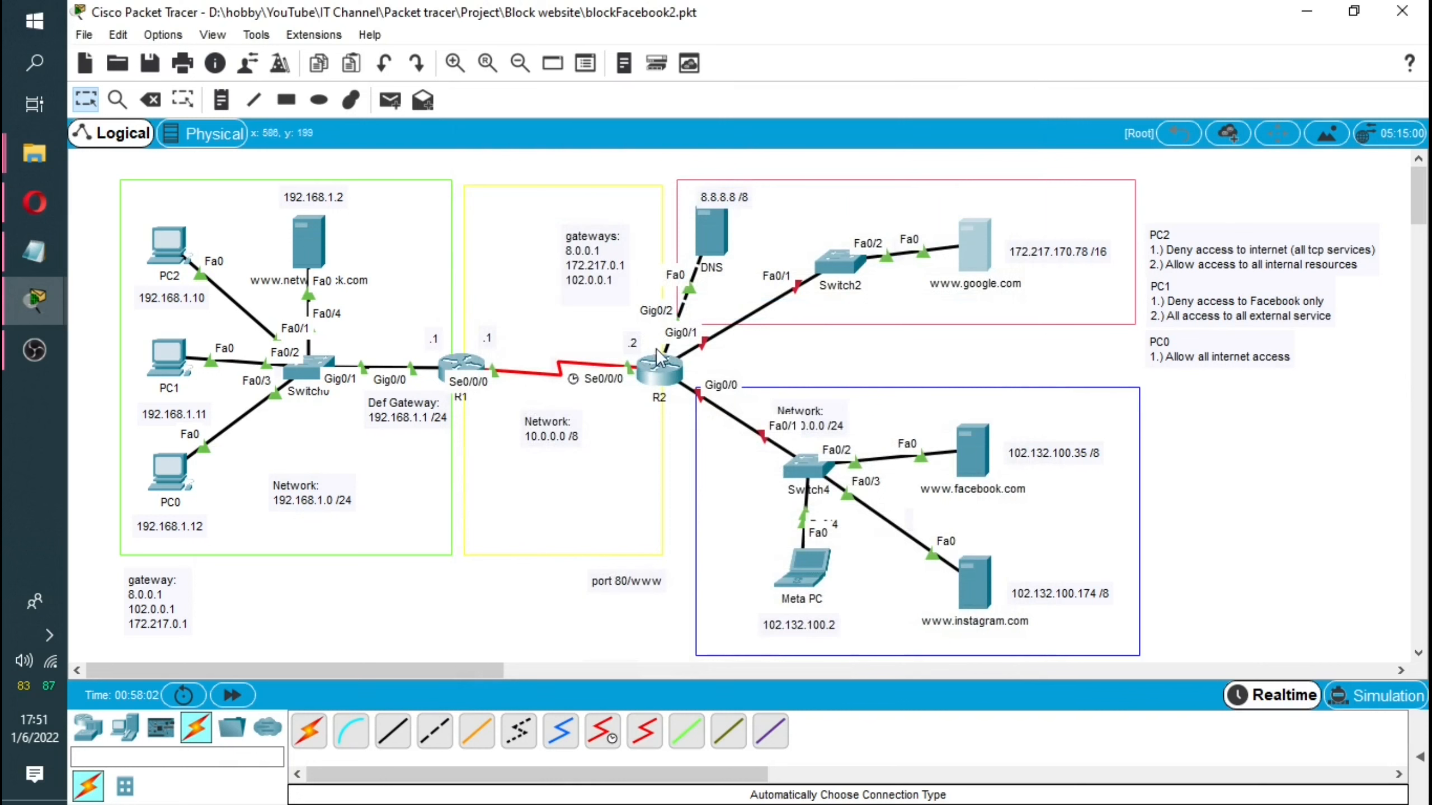
Reopen R2's command line and enable interface g0/1 with no sh.
left_click(660, 369)
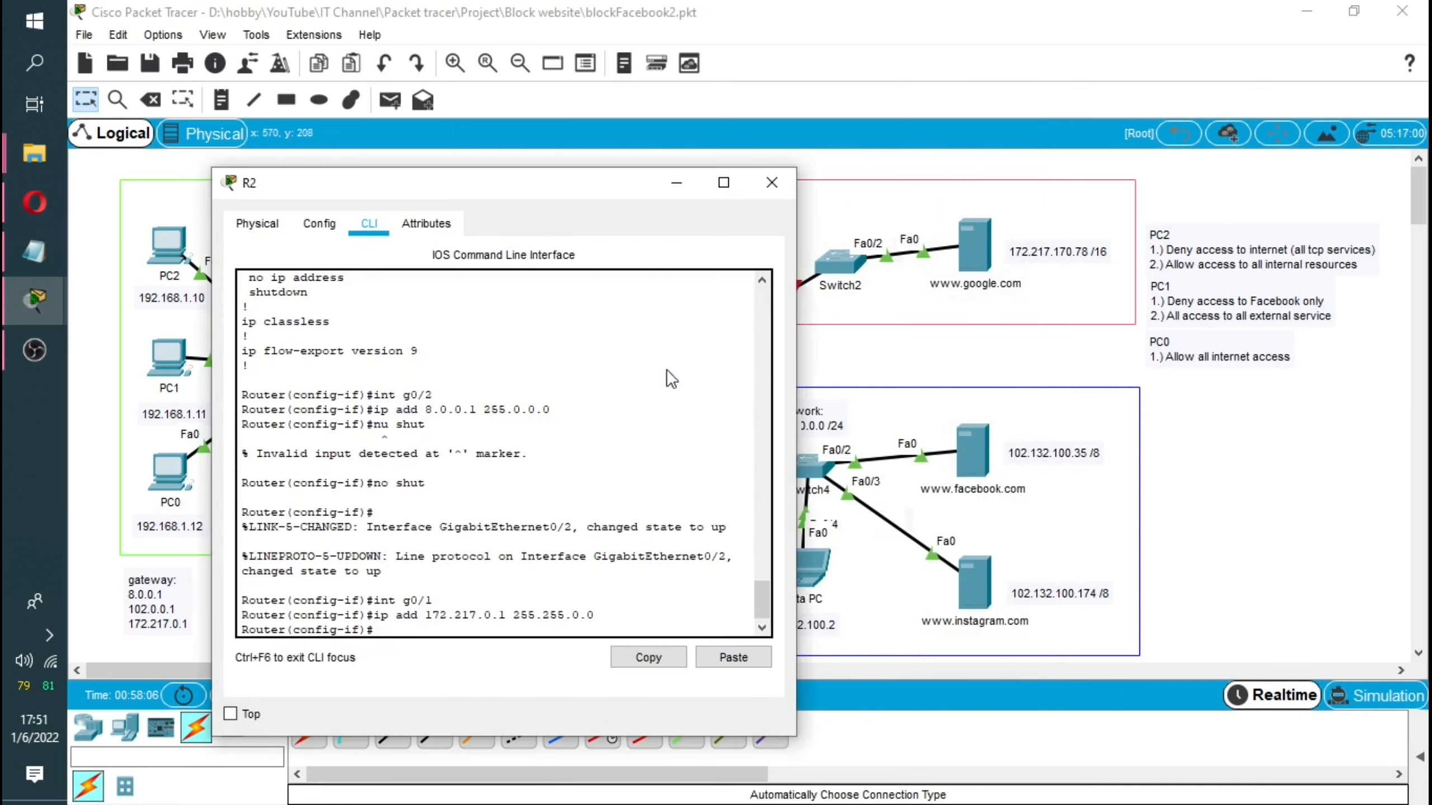
left_click_drag(623, 192, 1203, 136)
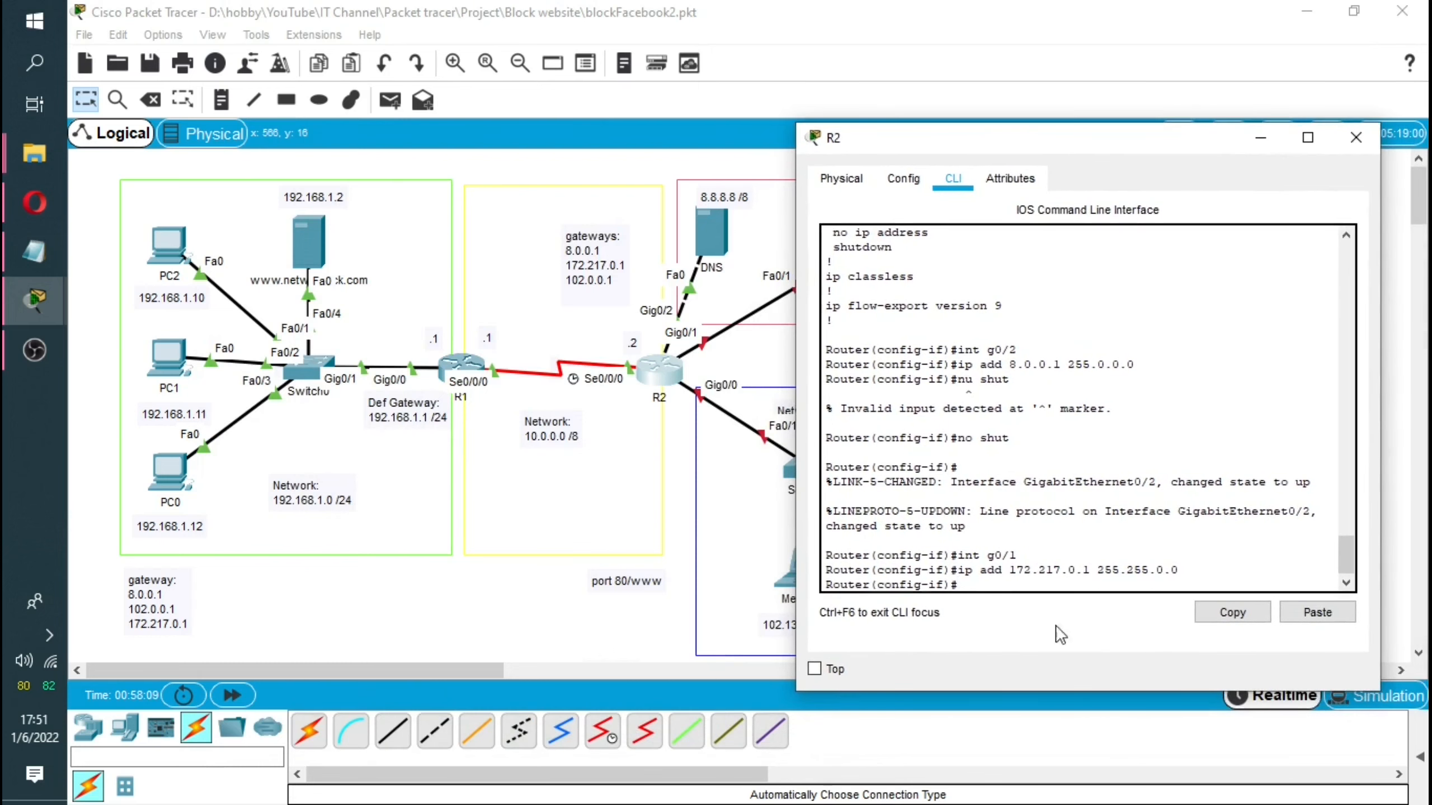
type("no sh")
key("Return")
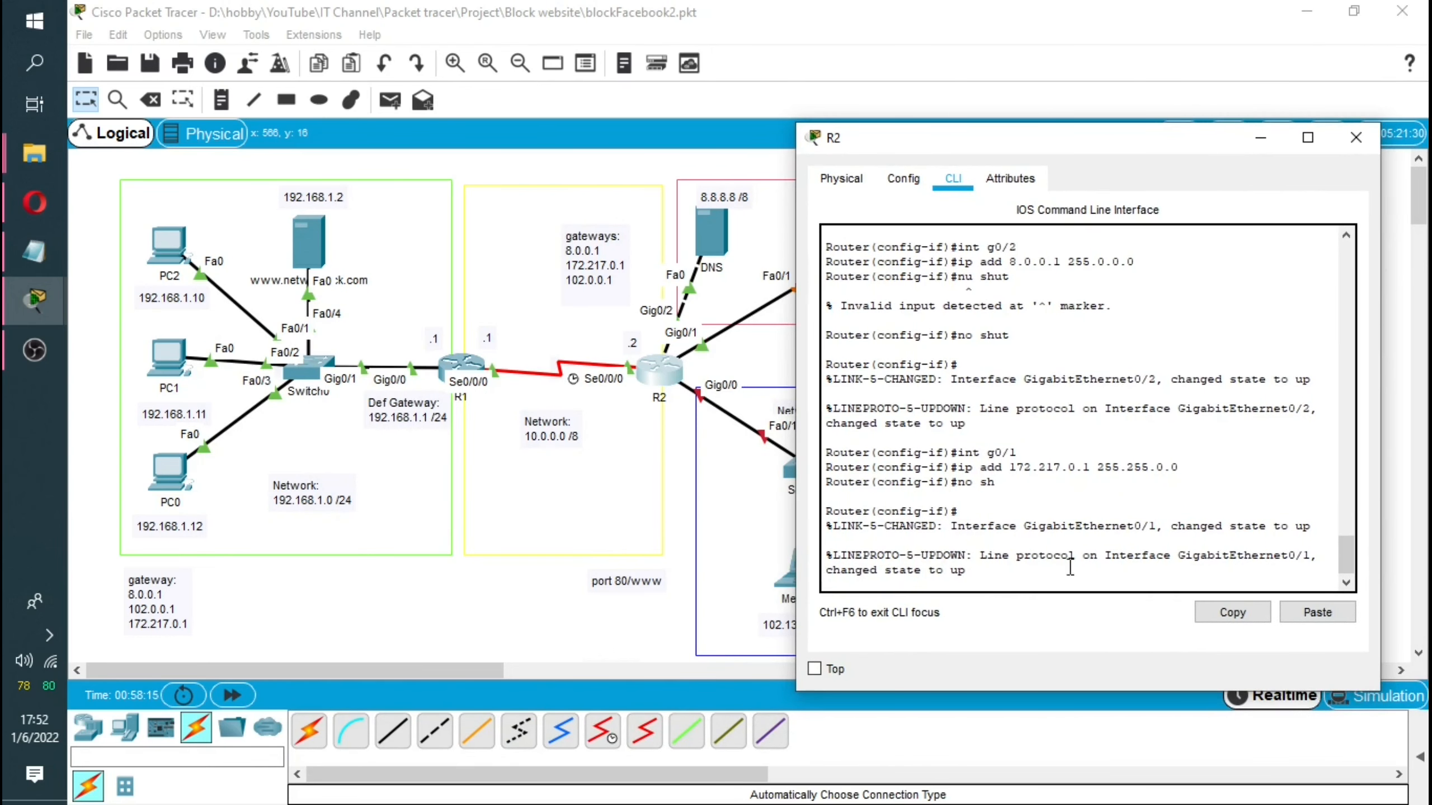
Assign IP address 102.0.0.1 with mask 255.0.0.0 to R2's interface g0/0 facing Switch4.
left_click_drag(1039, 142, 298, 133)
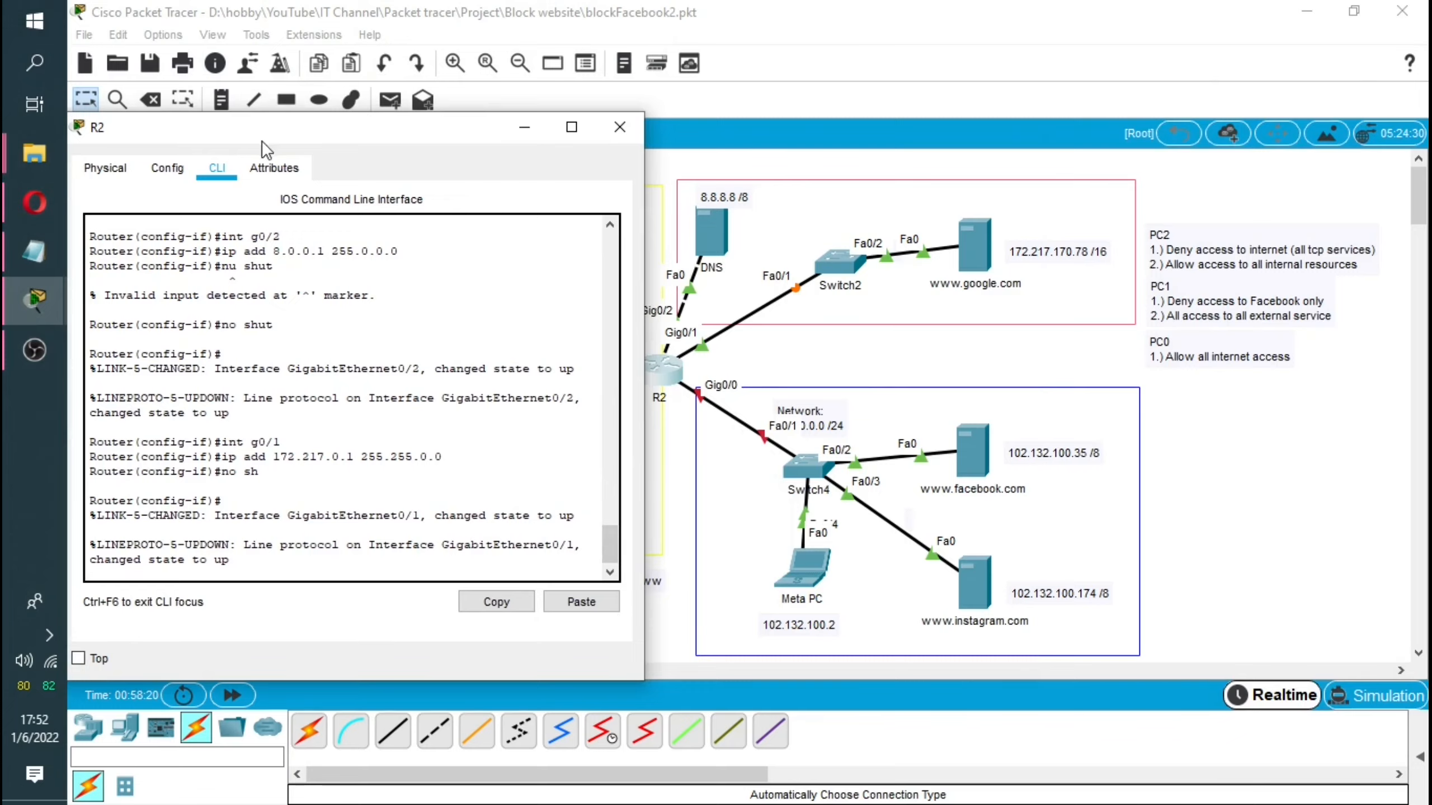
left_click_drag(263, 139, 970, 143)
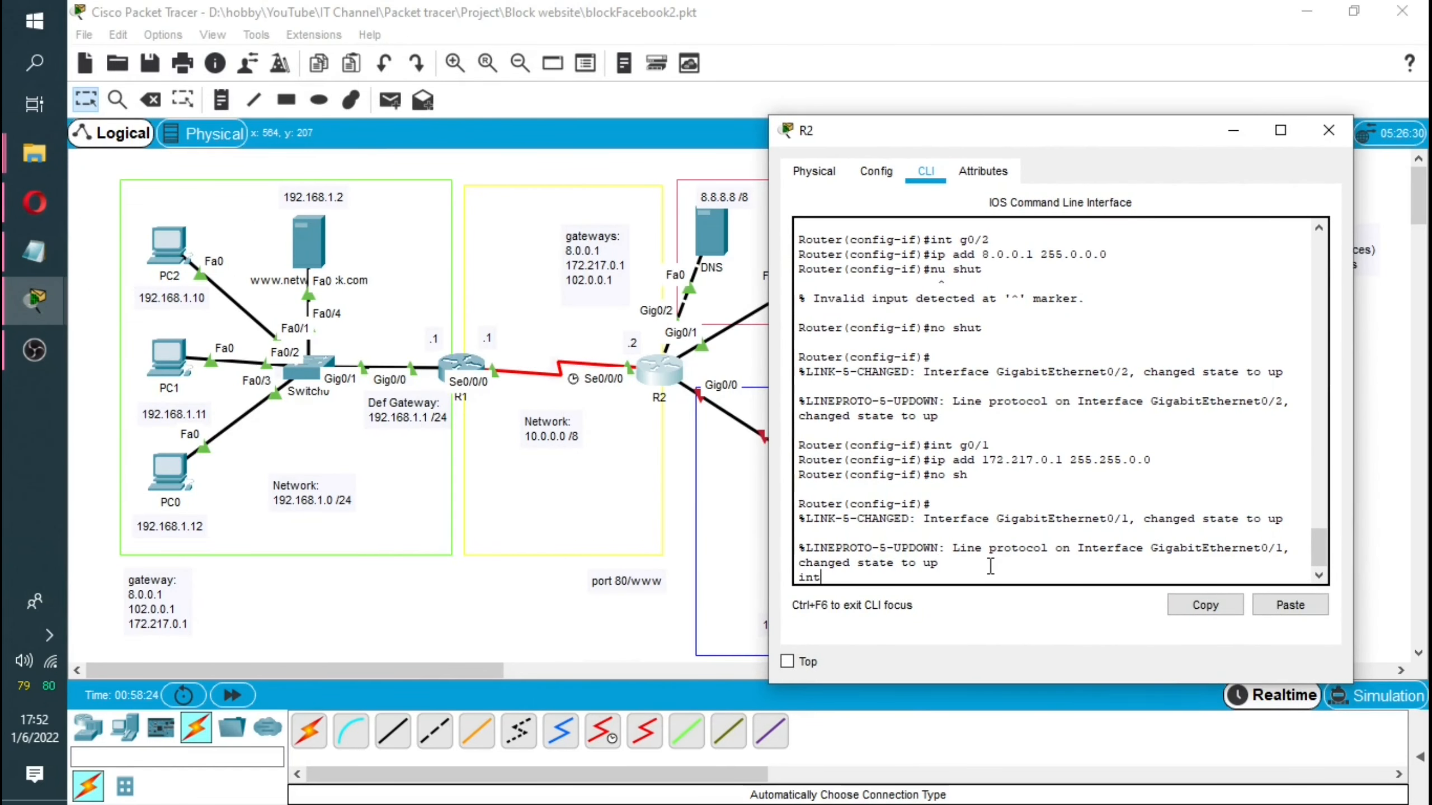
type("0/0")
key("Return")
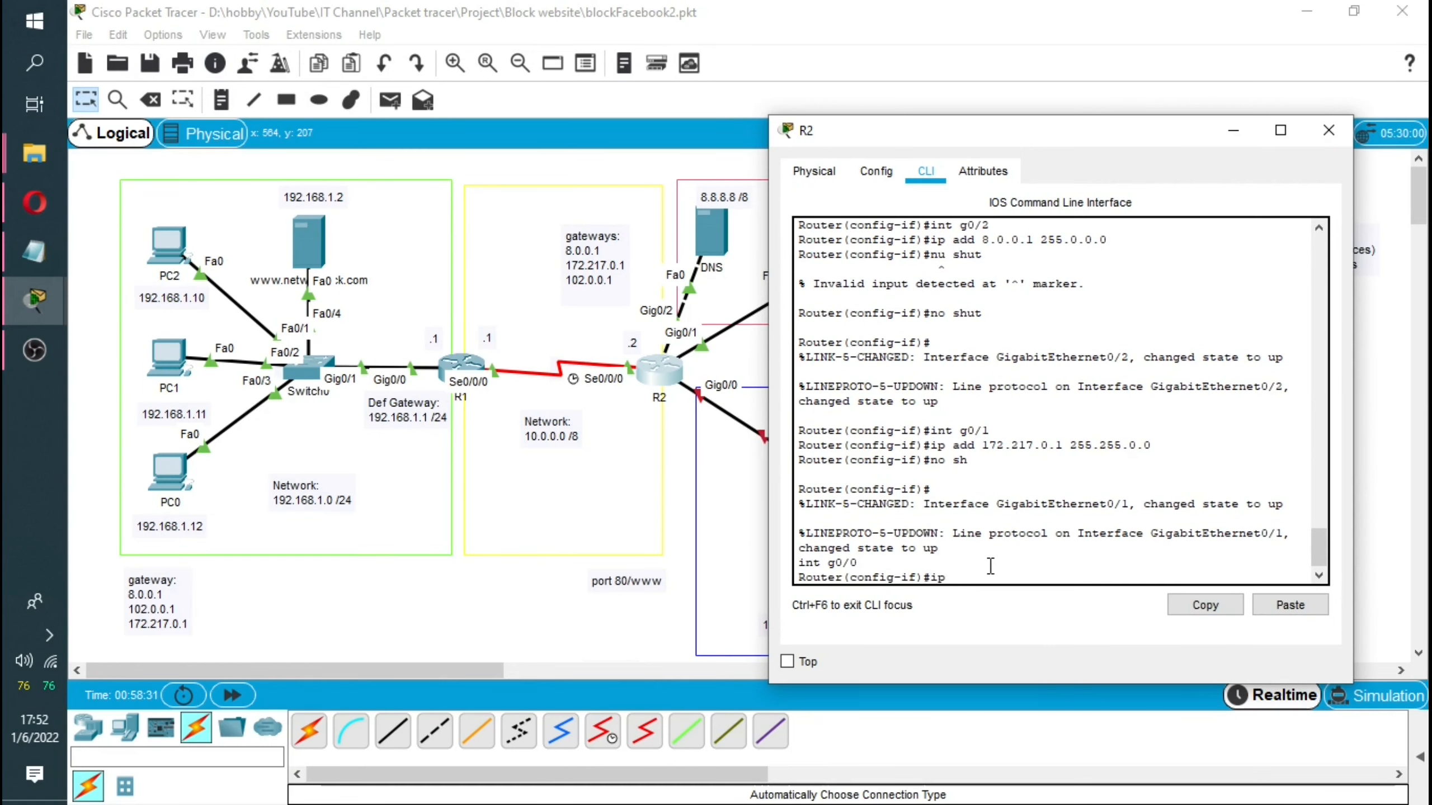
type("ip add ")
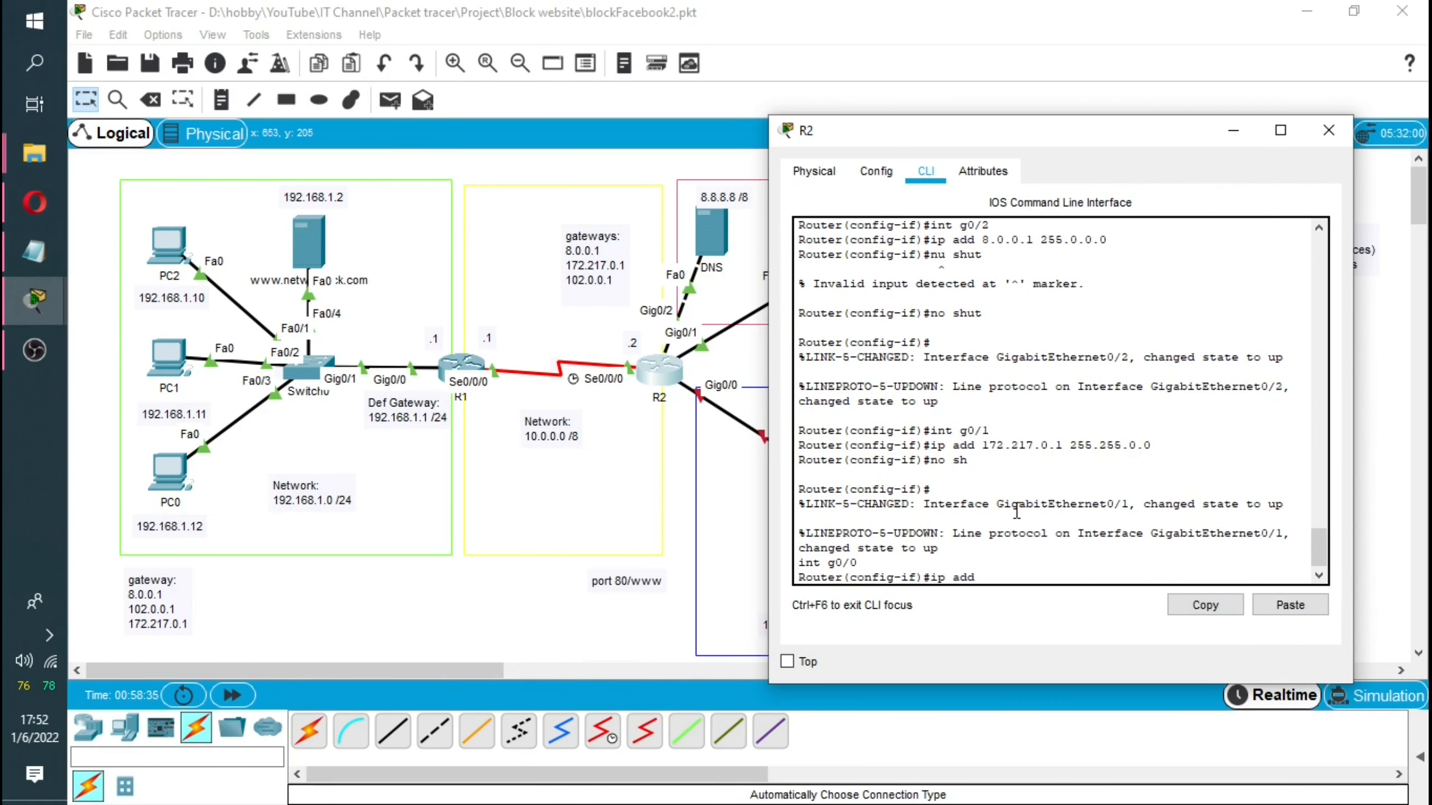
type("102.0.0.1 255.0.0.0")
left_click_drag(1148, 136, 1096, 132)
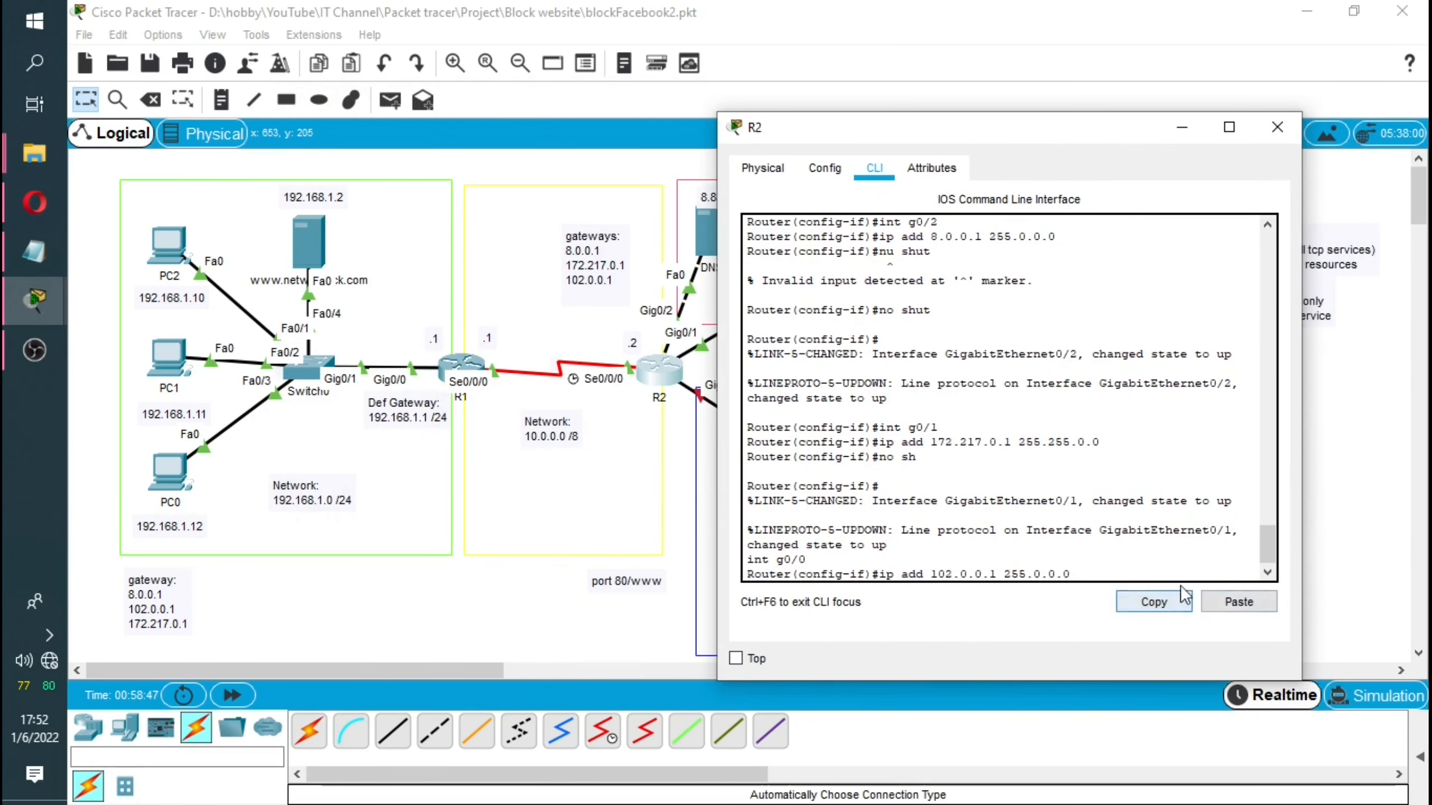
key("Return")
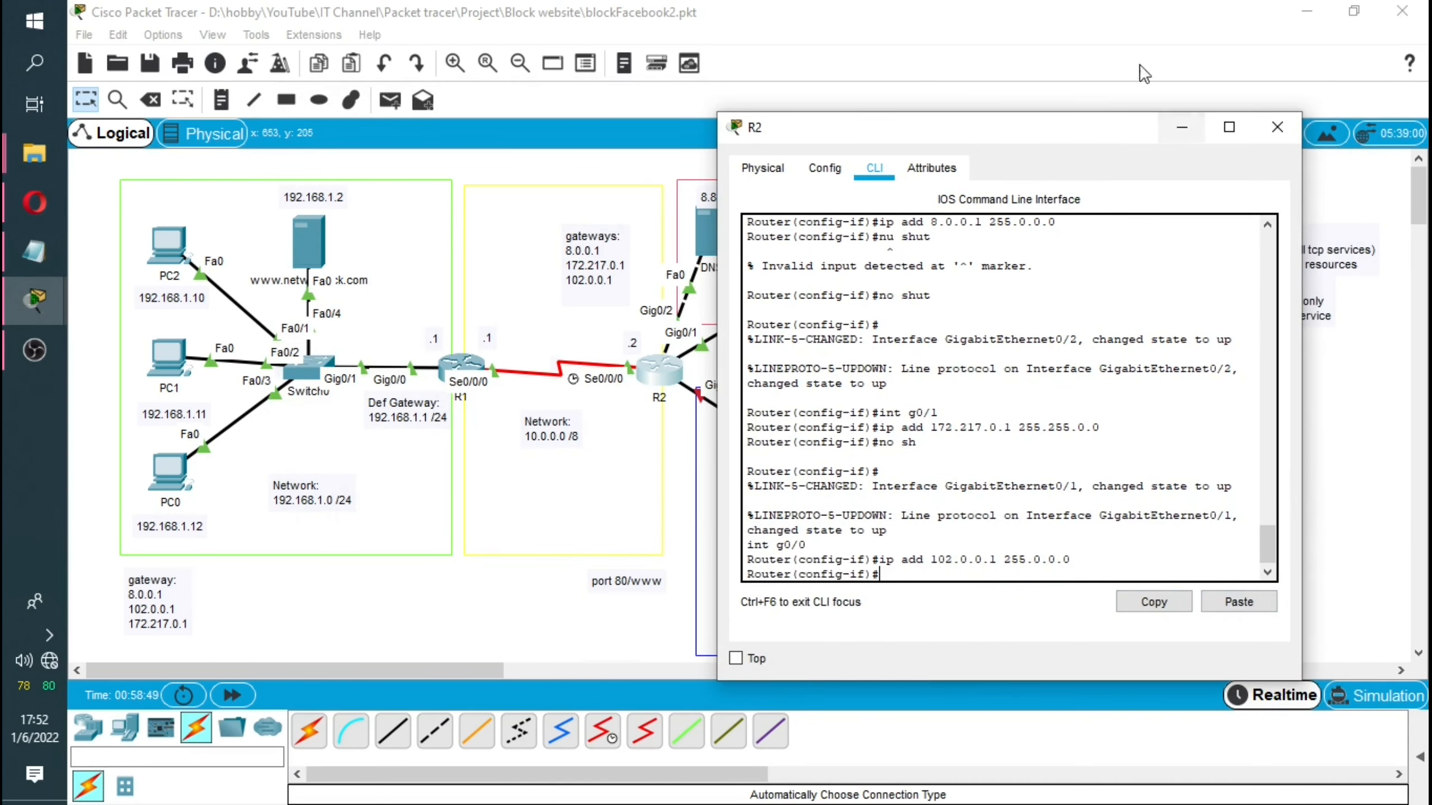
Enable R2's interface g0/0 with no shut and minimize the router's window.
left_click_drag(1120, 127, 470, 116)
type("no shut")
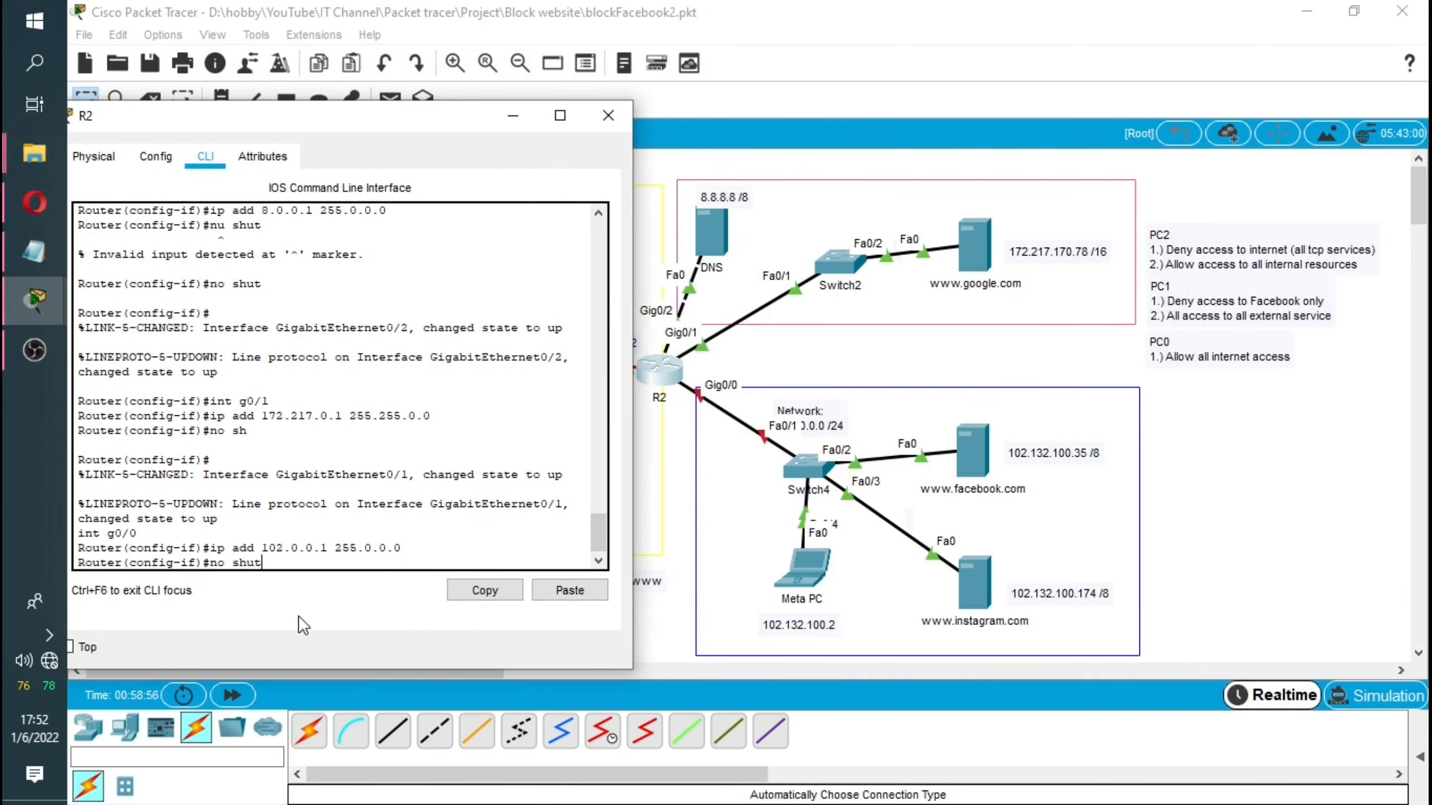
key("Return")
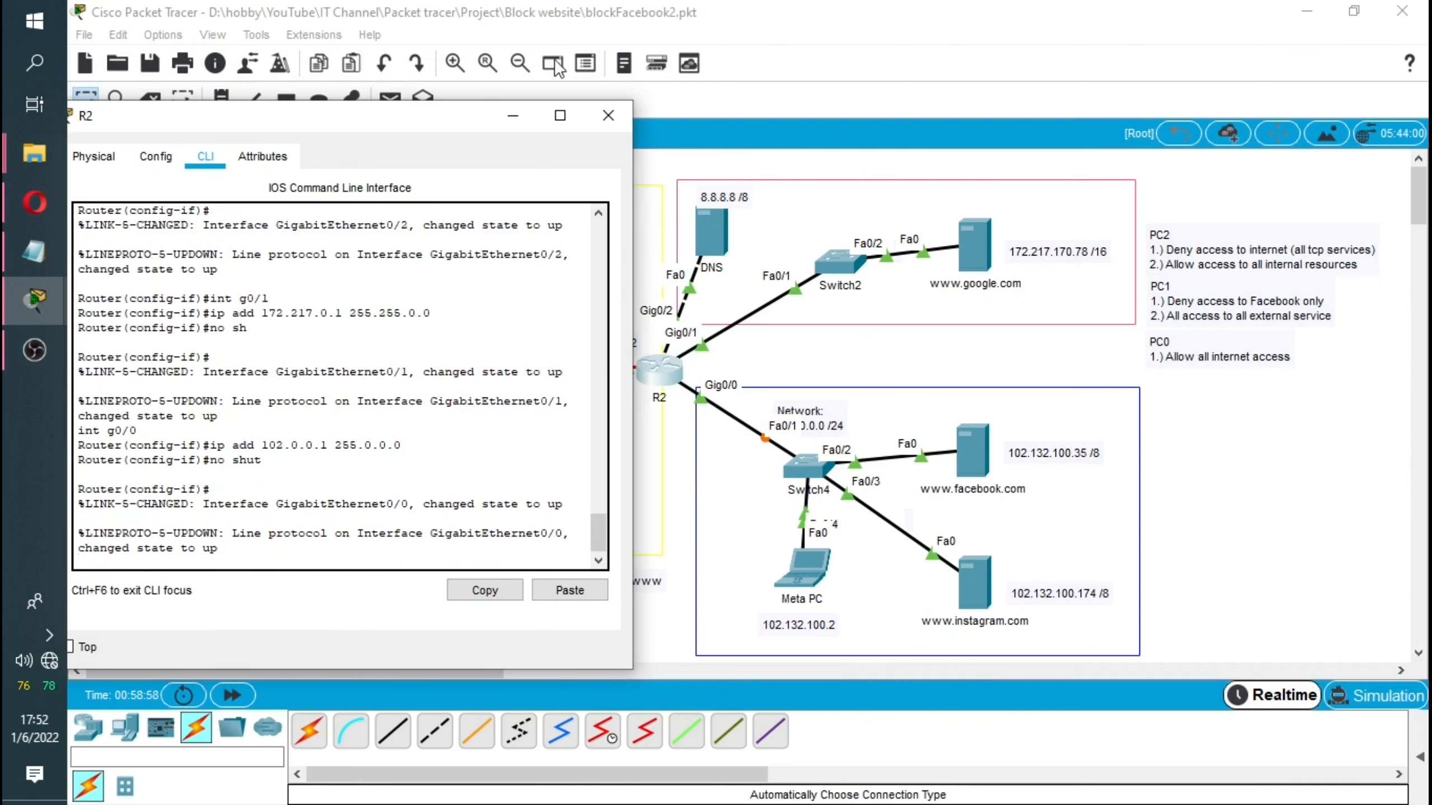
left_click(515, 116)
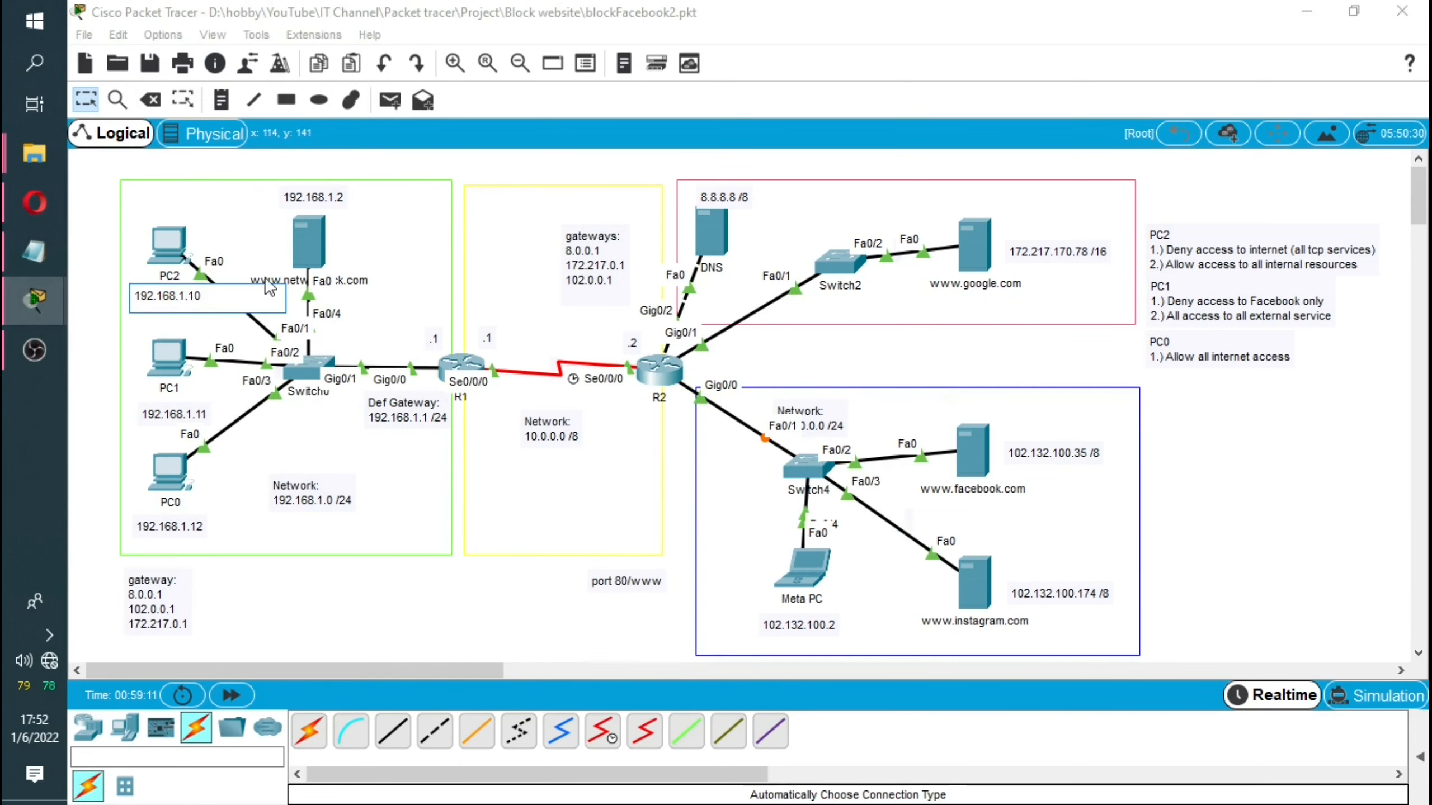
double_click(333, 275)
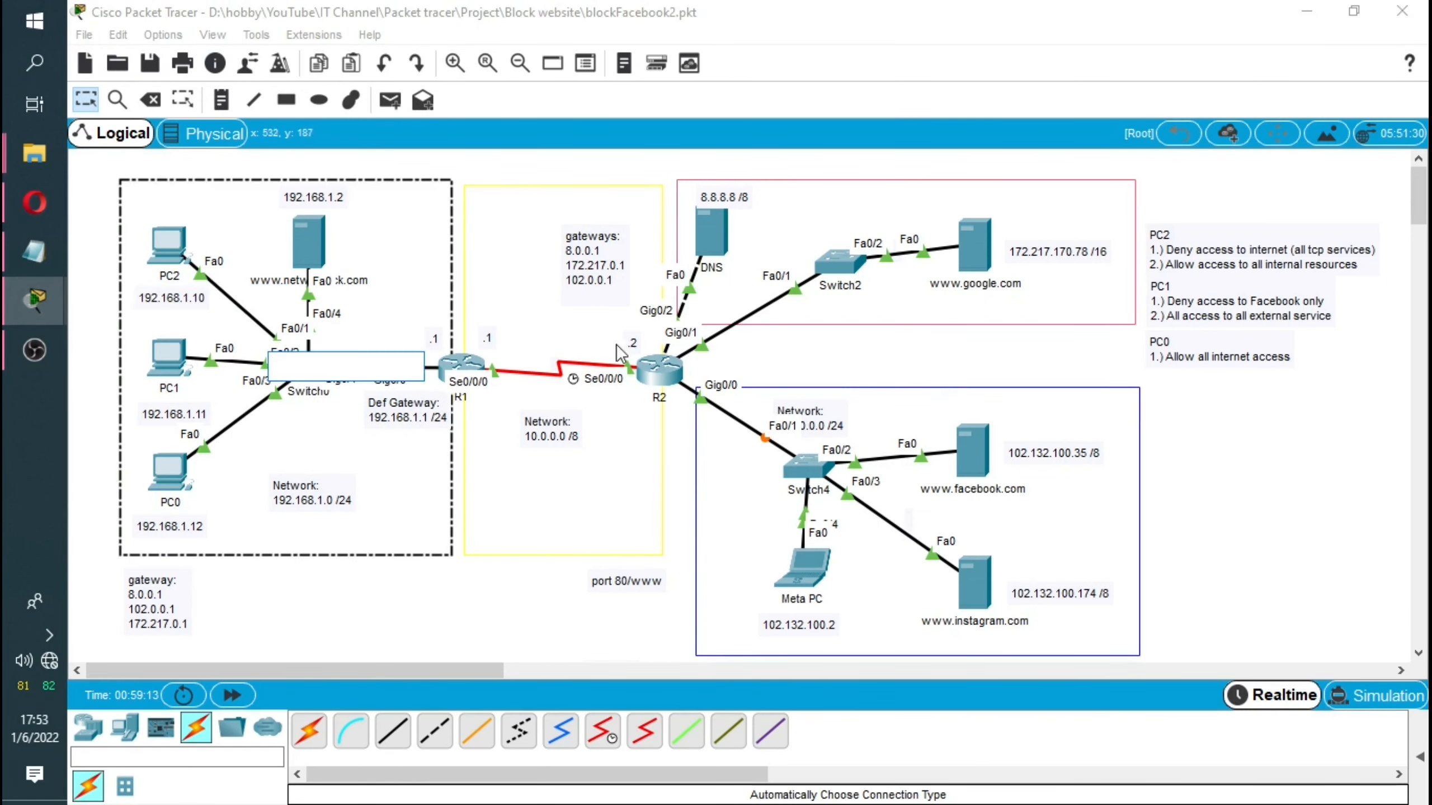
left_click(184, 261)
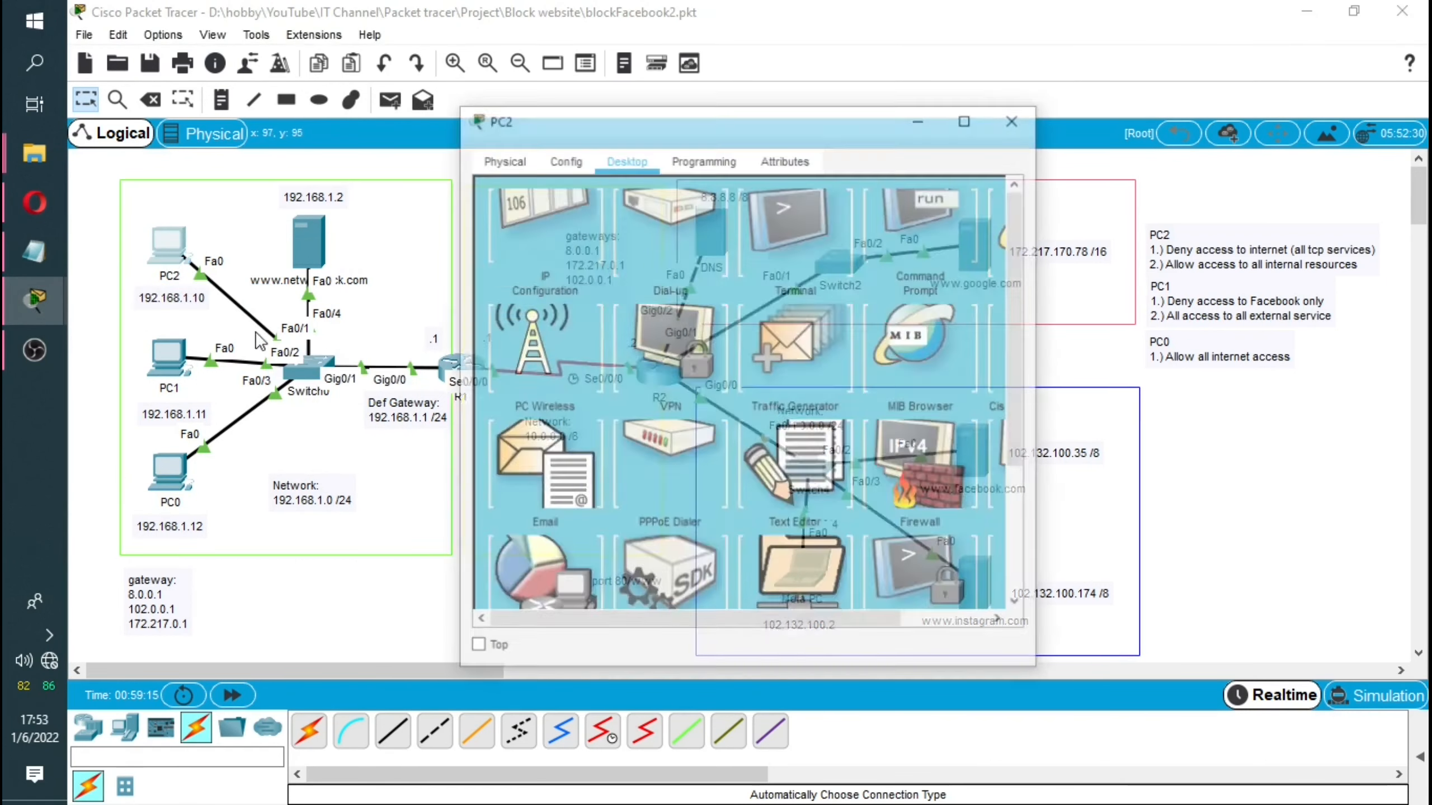
left_click_drag(869, 124, 545, 127)
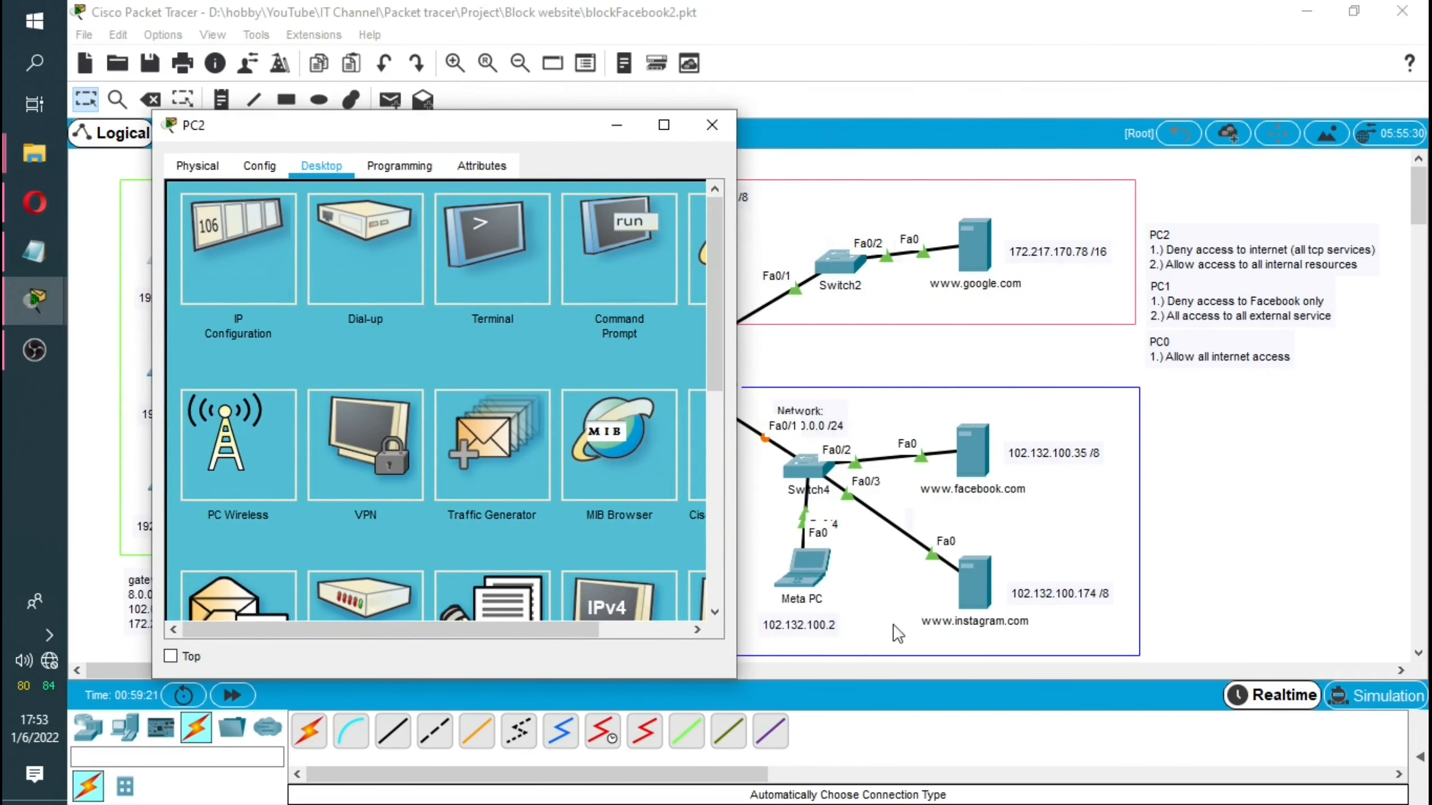
left_click(628, 288)
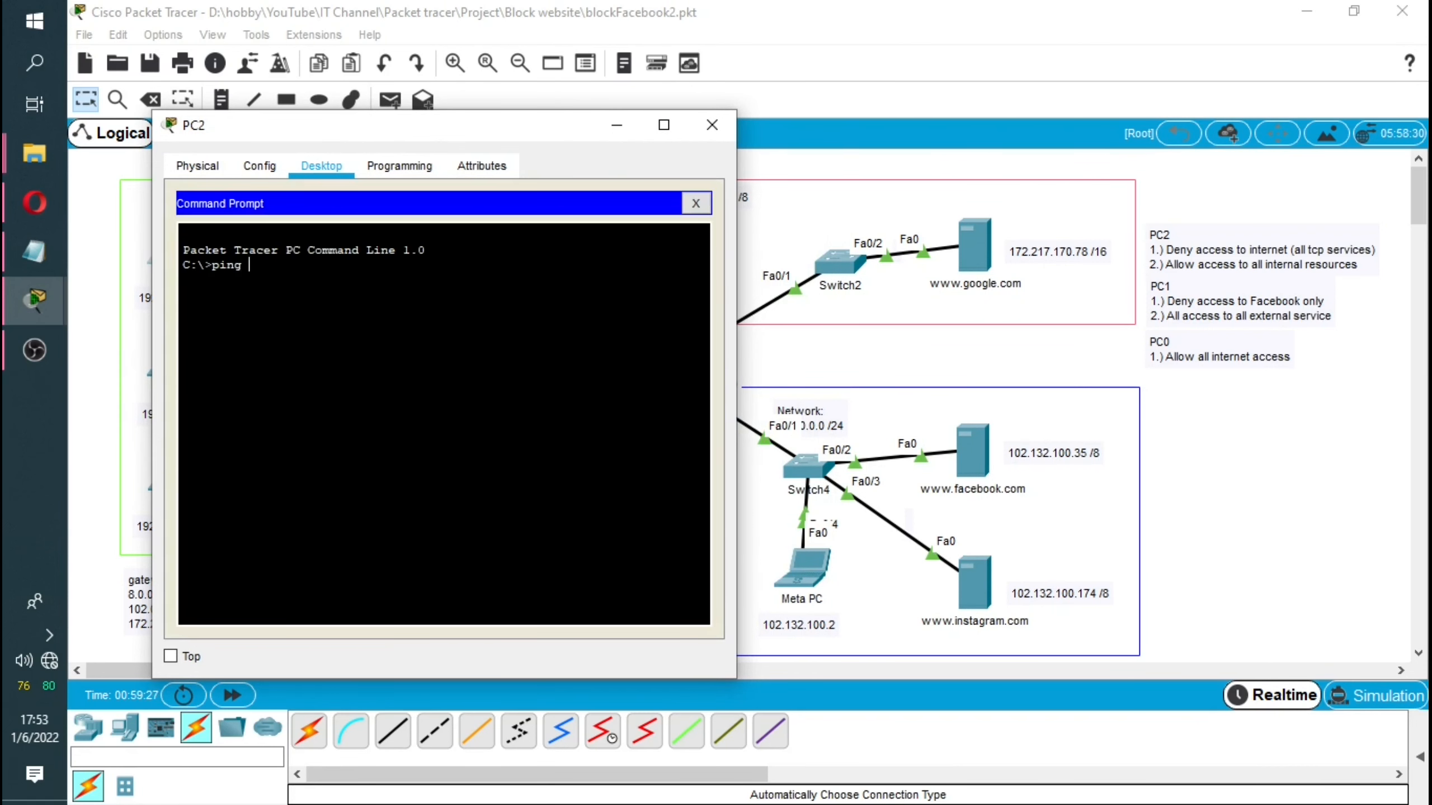
type("102.132.100.35")
key("Return")
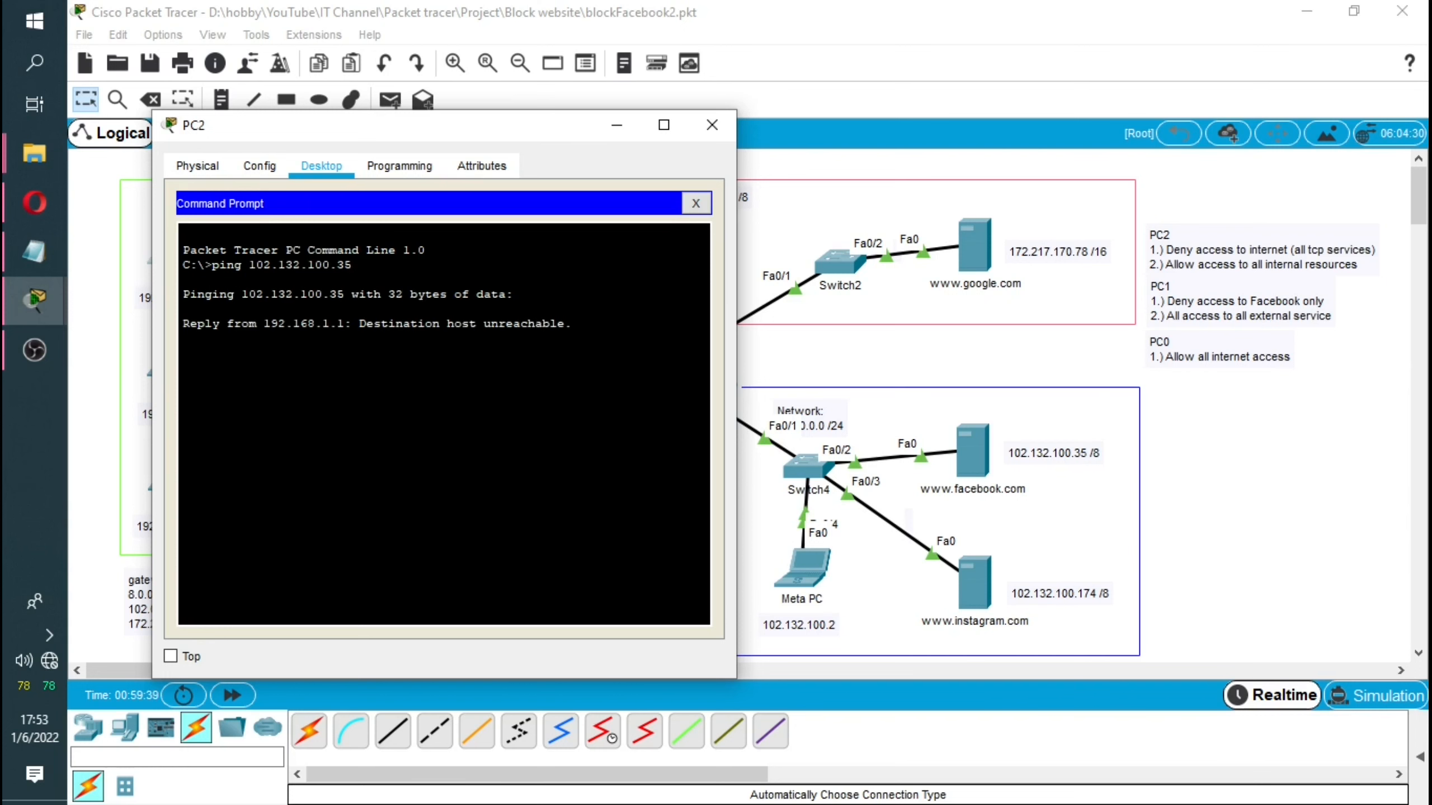
left_click(711, 131)
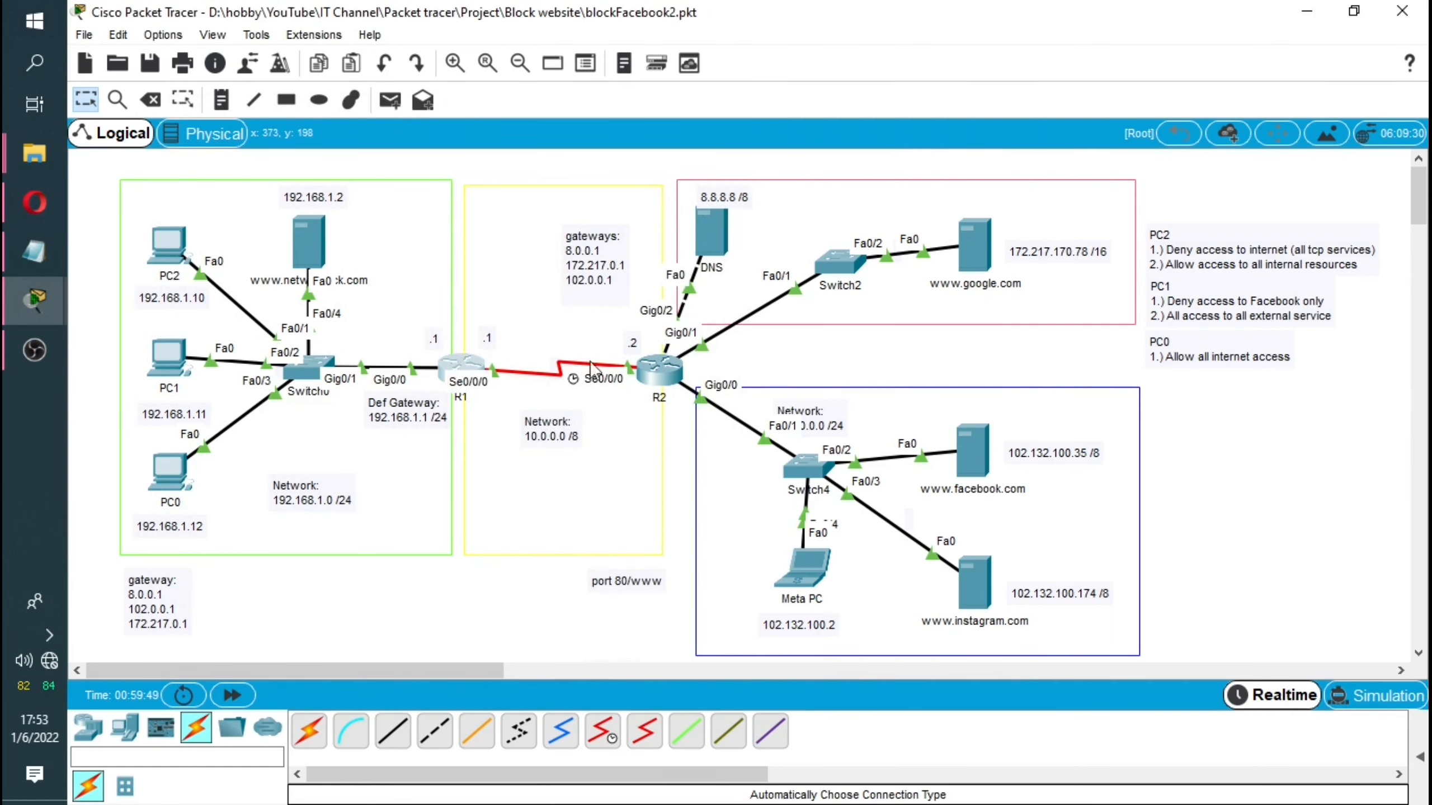
Quit R1's configuration listing, exit to global configuration mode, and display the routing table with do sh ip route.
left_click(460, 365)
left_click_drag(597, 117, 755, 116)
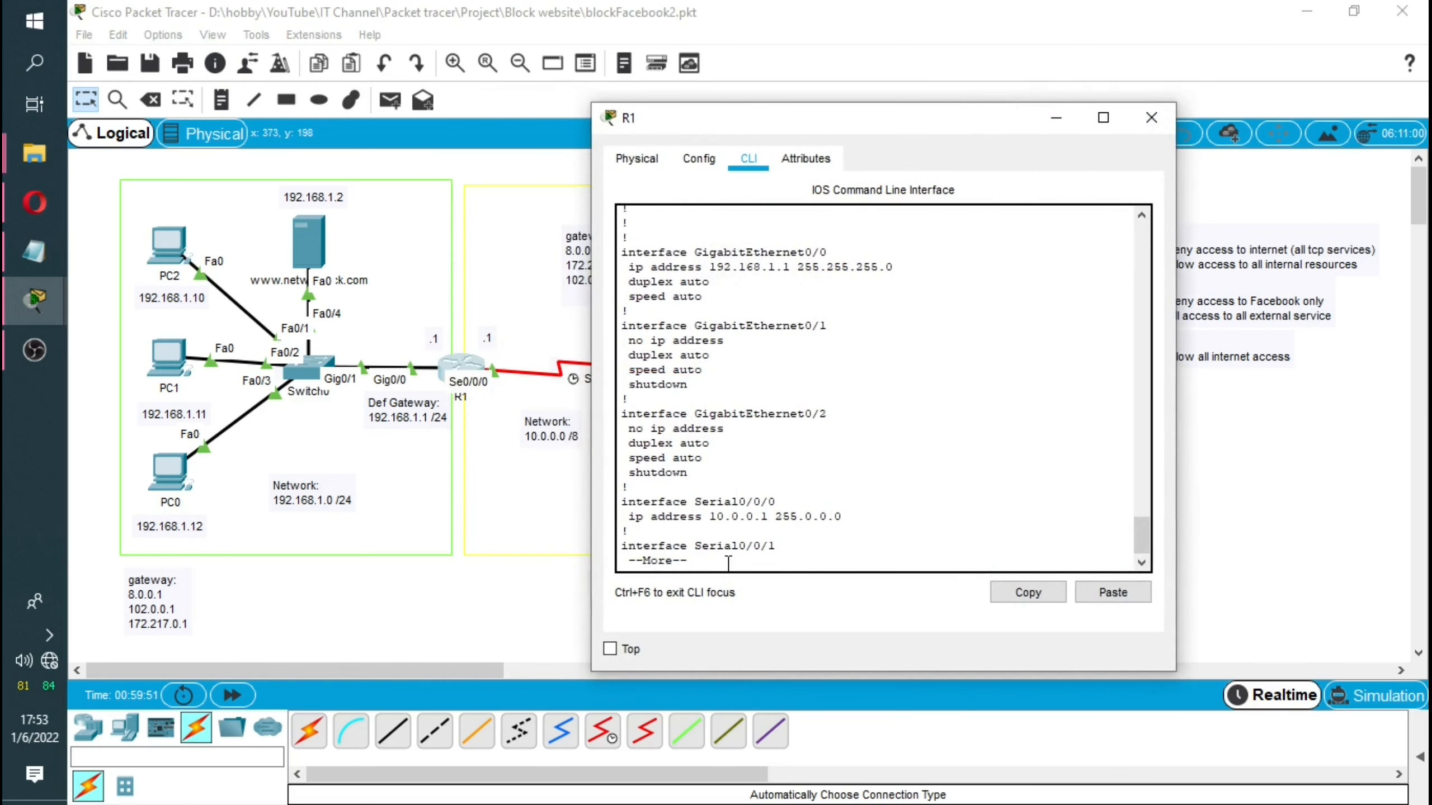
key("q")
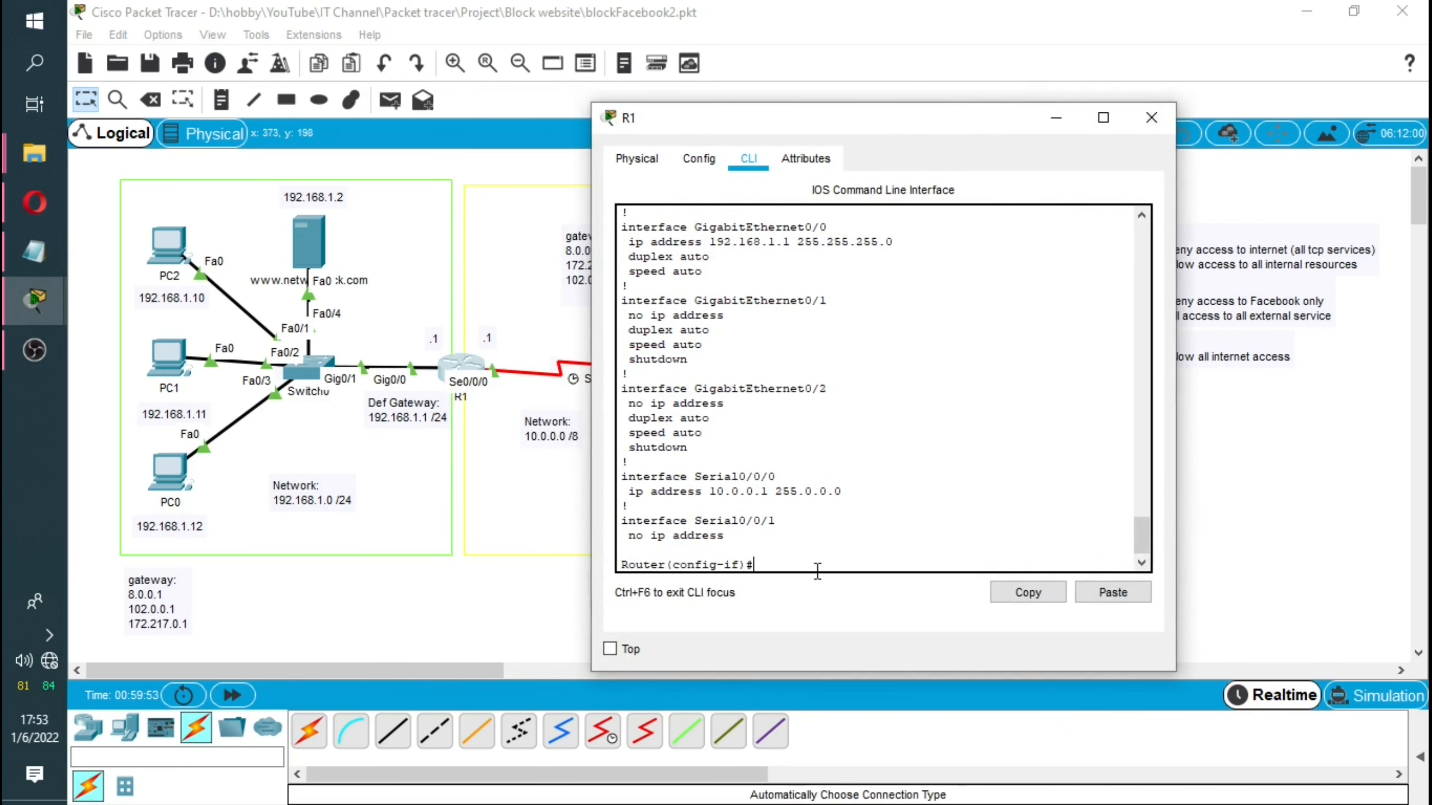
type("ex")
key("Return")
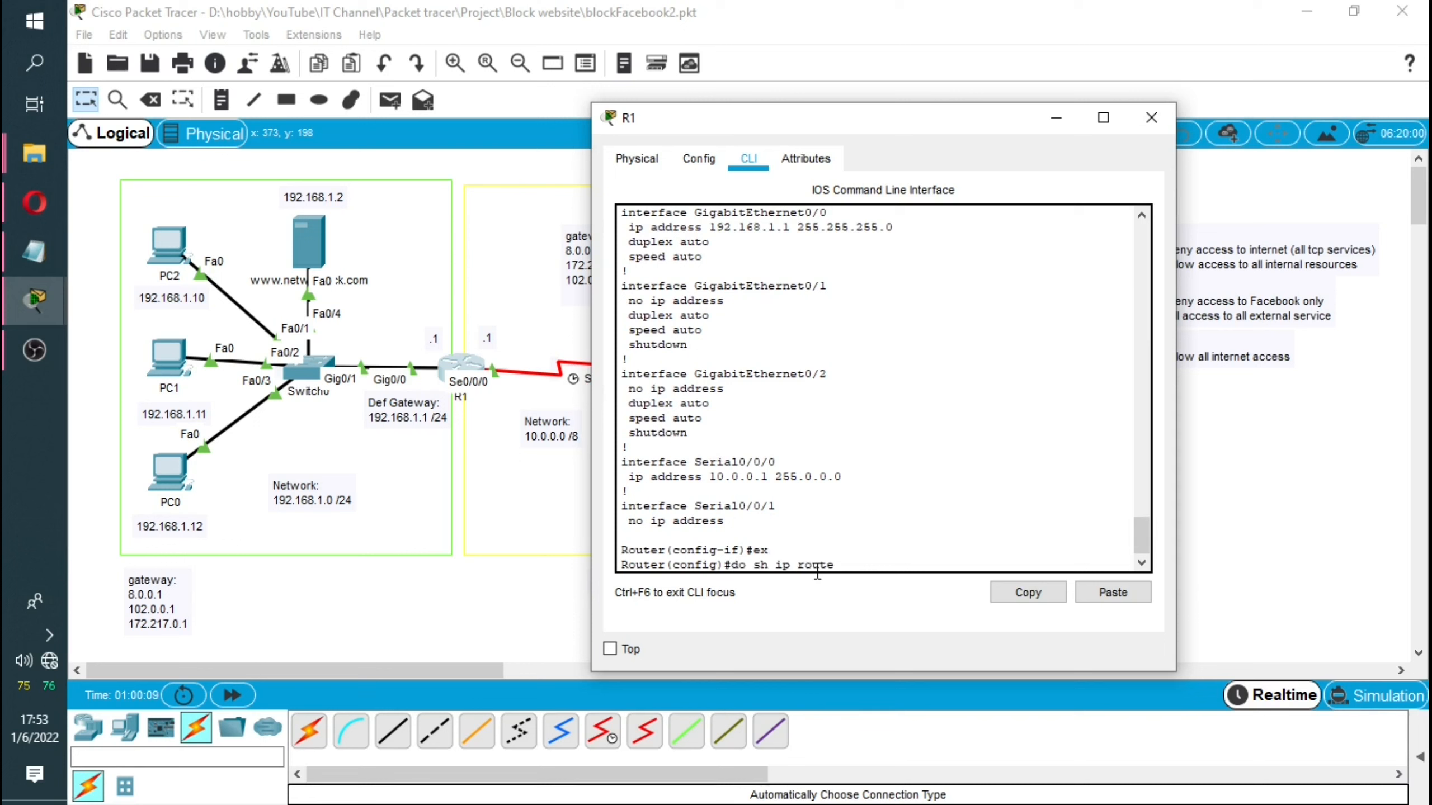
key("Return")
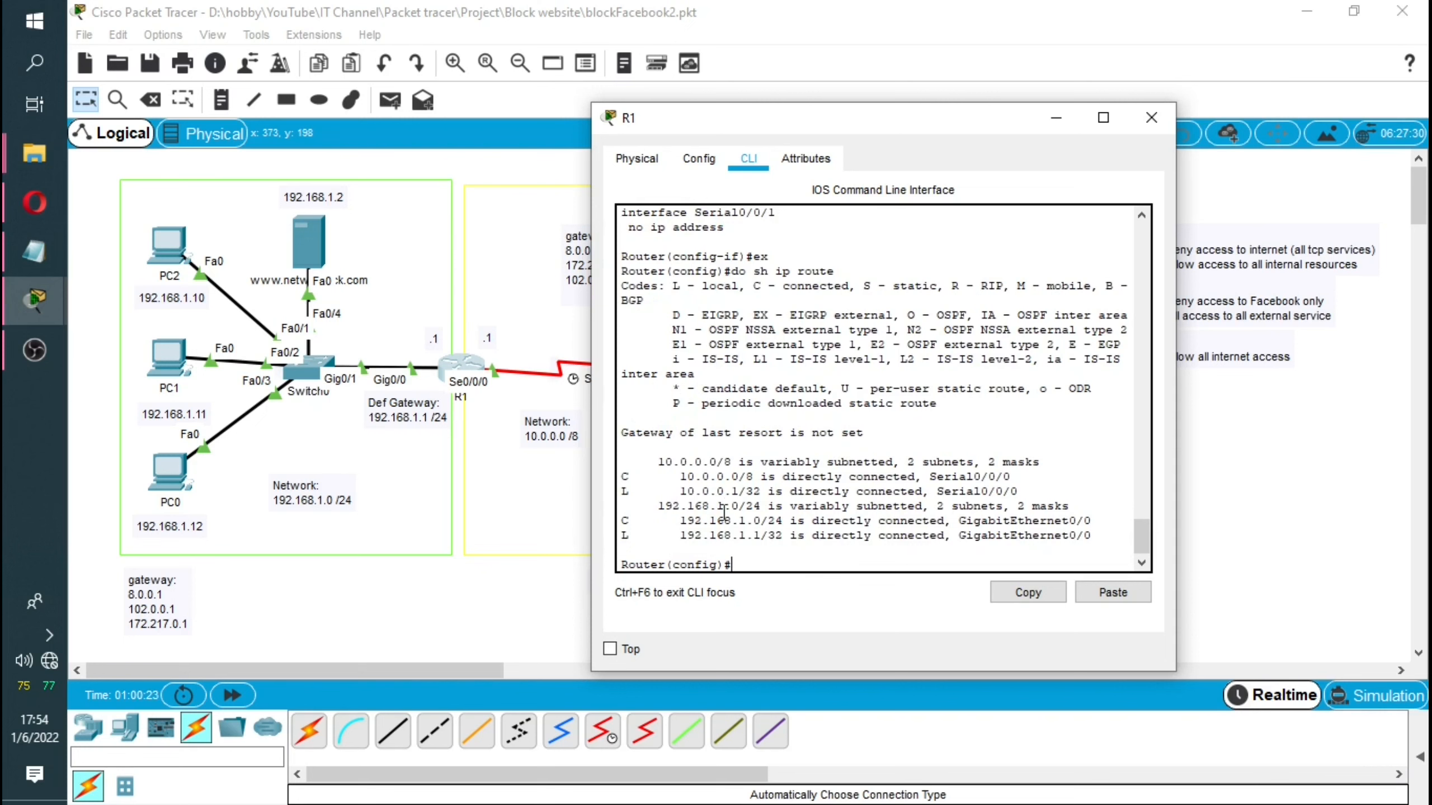
Examine the directly connected networks in R1's routing table and compare them with the networks in the topology.
left_click(1103, 127)
left_click(1364, 11)
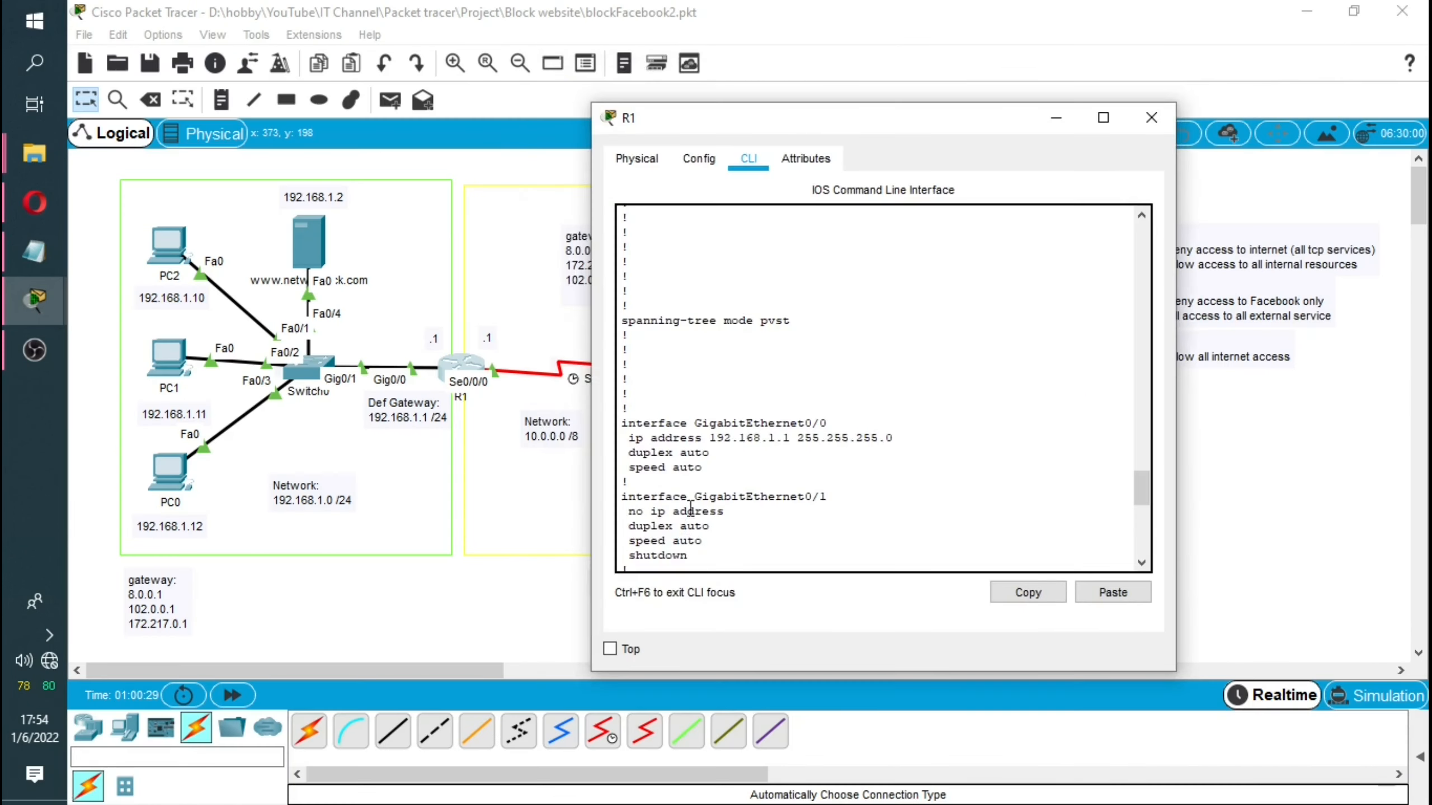
left_click_drag(1146, 486, 1147, 538)
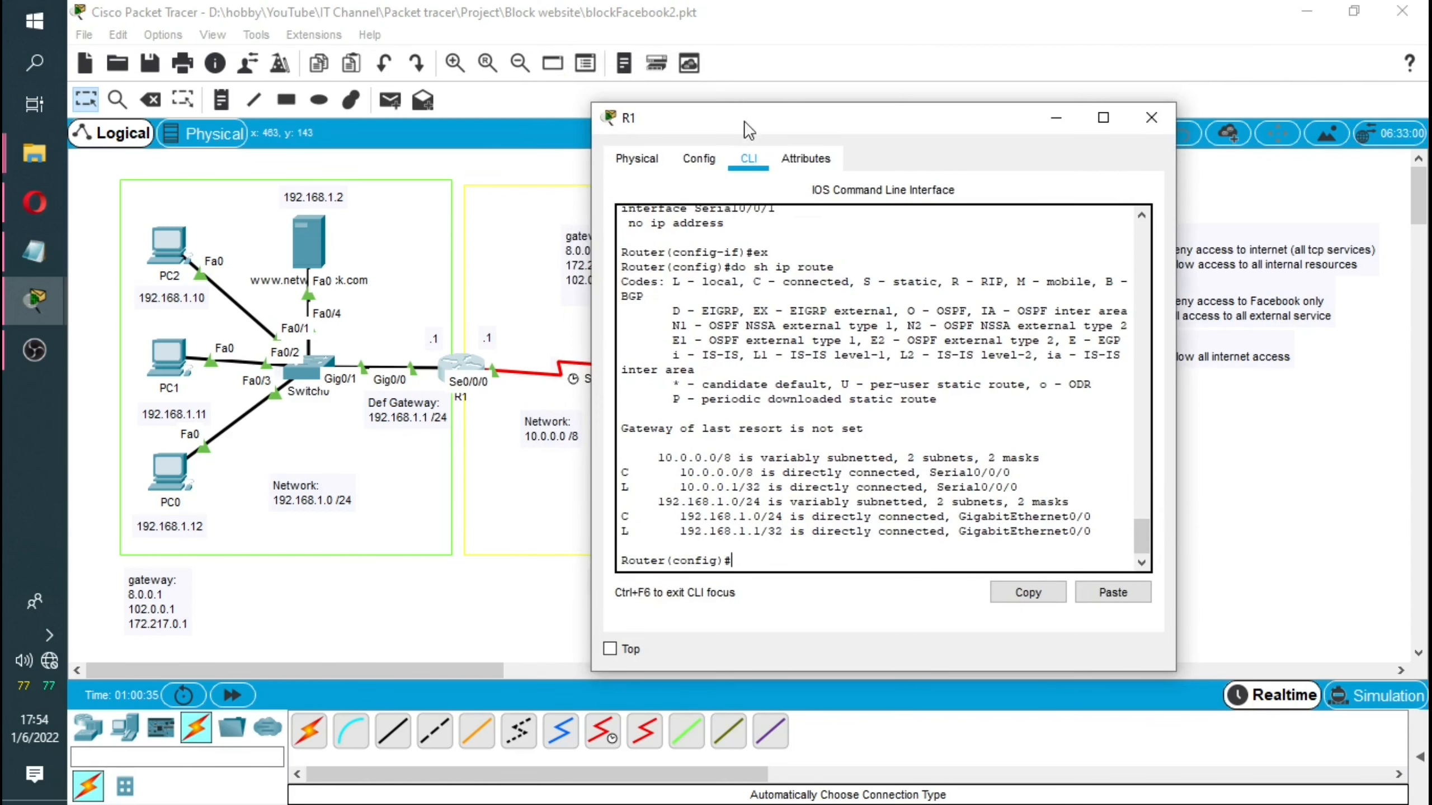
left_click_drag(744, 121, 951, 87)
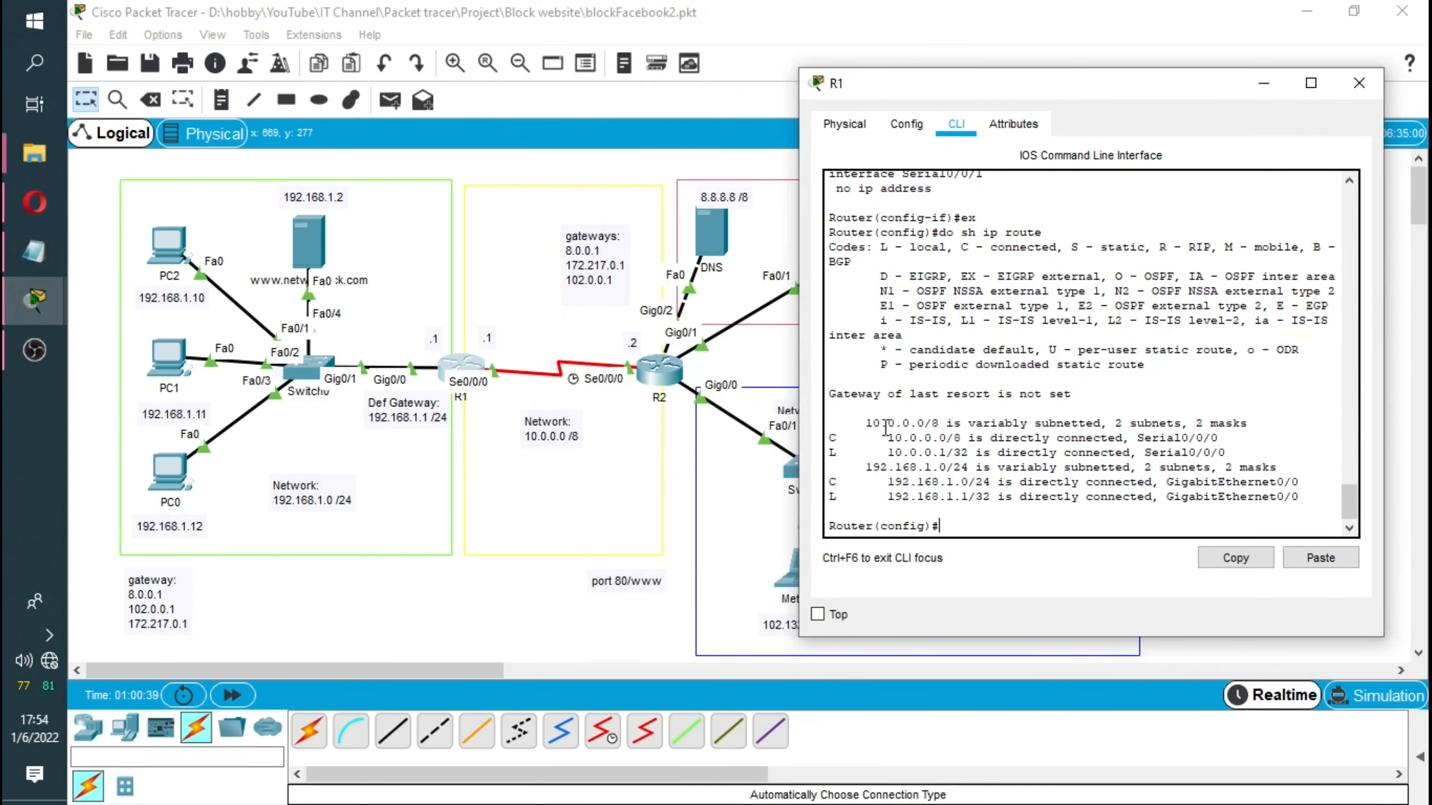
left_click_drag(887, 437, 1221, 438)
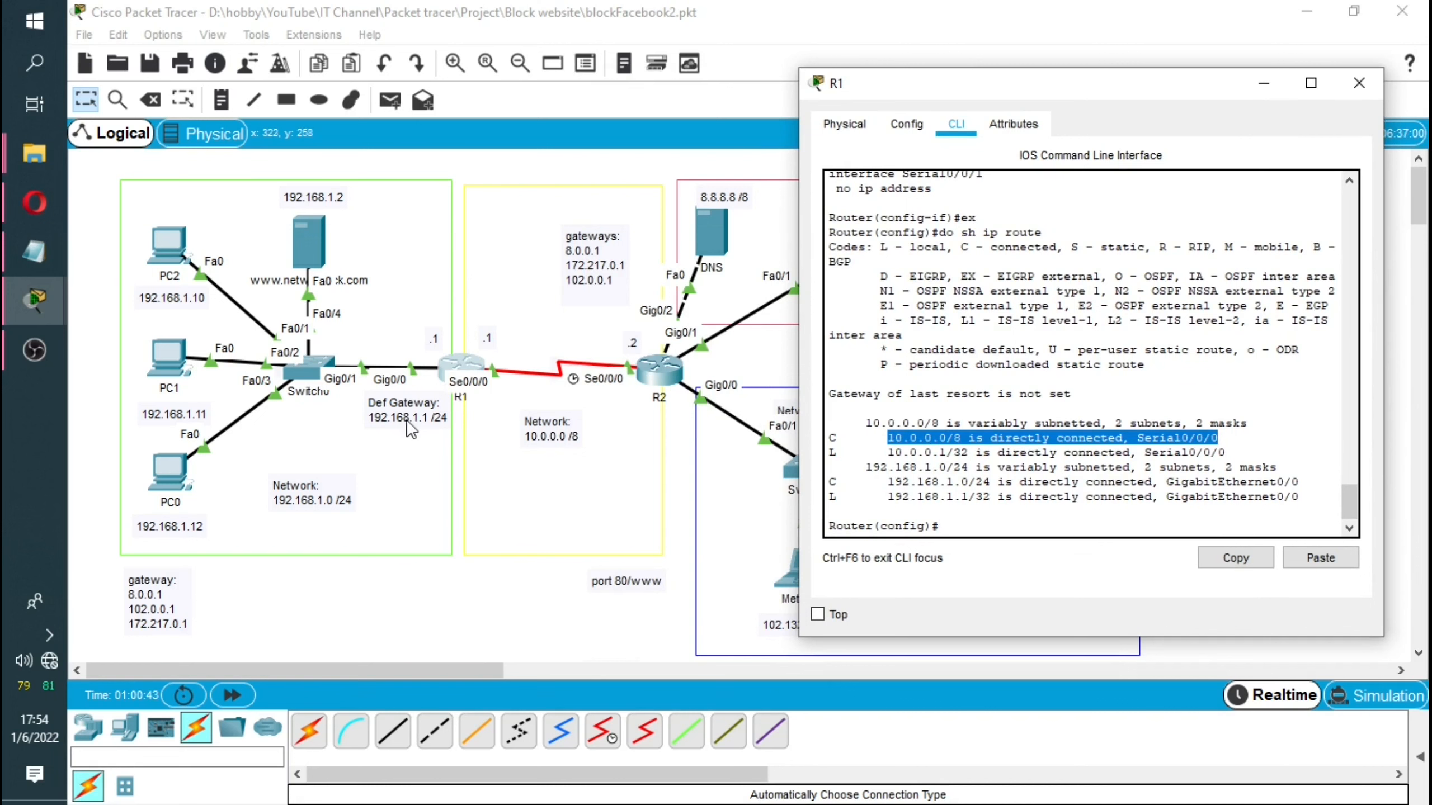
left_click_drag(858, 467, 1255, 467)
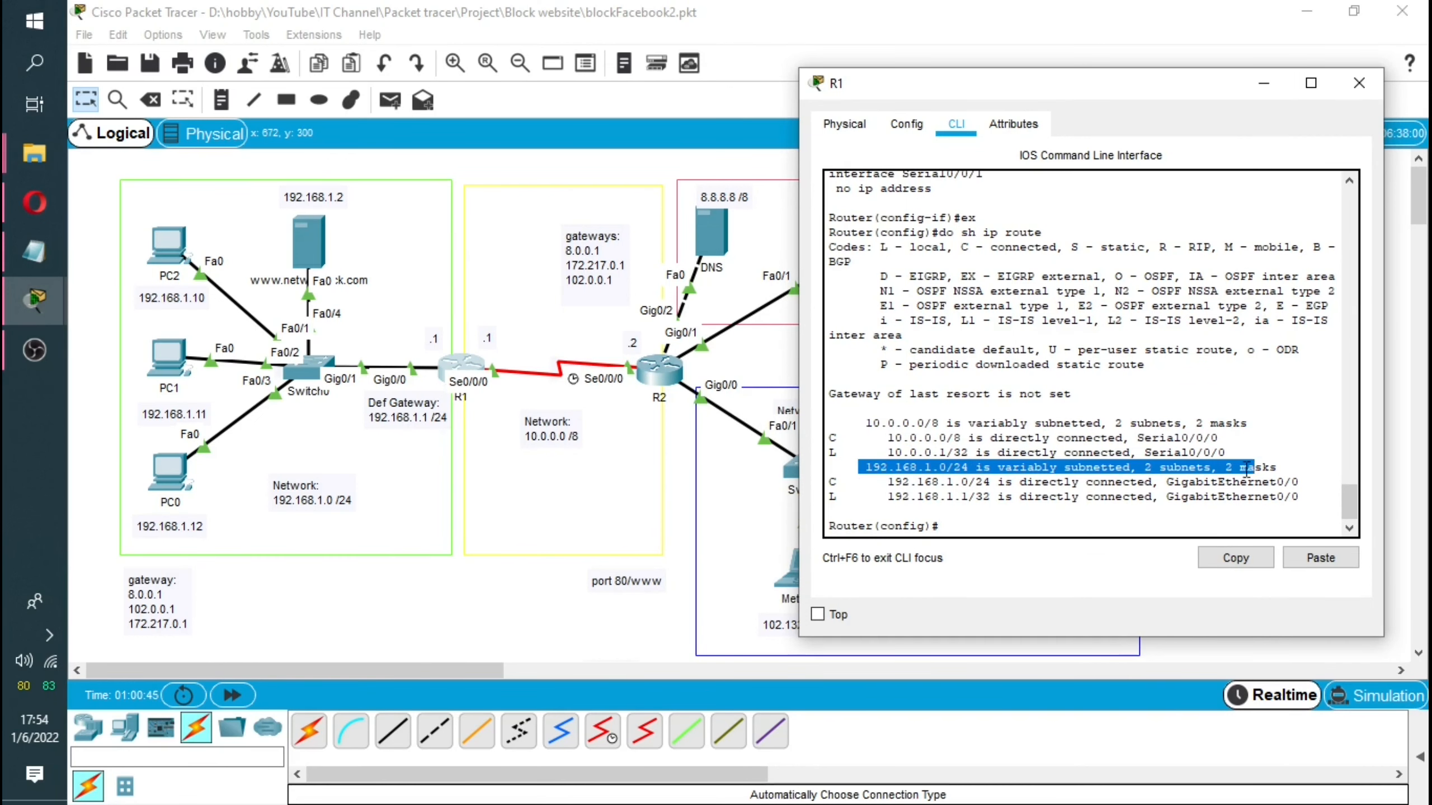
left_click_drag(1049, 86, 304, 159)
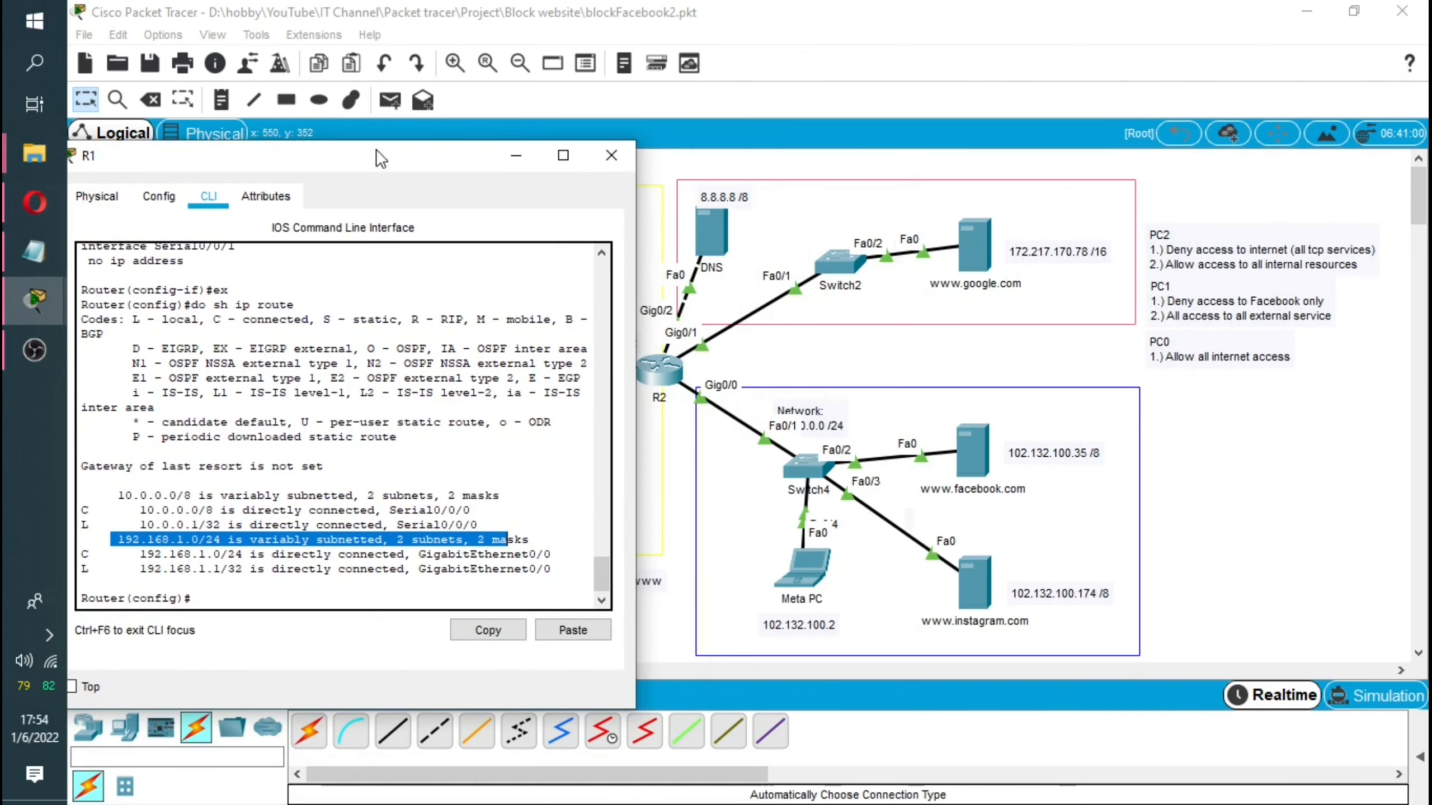
left_click_drag(376, 159, 989, 109)
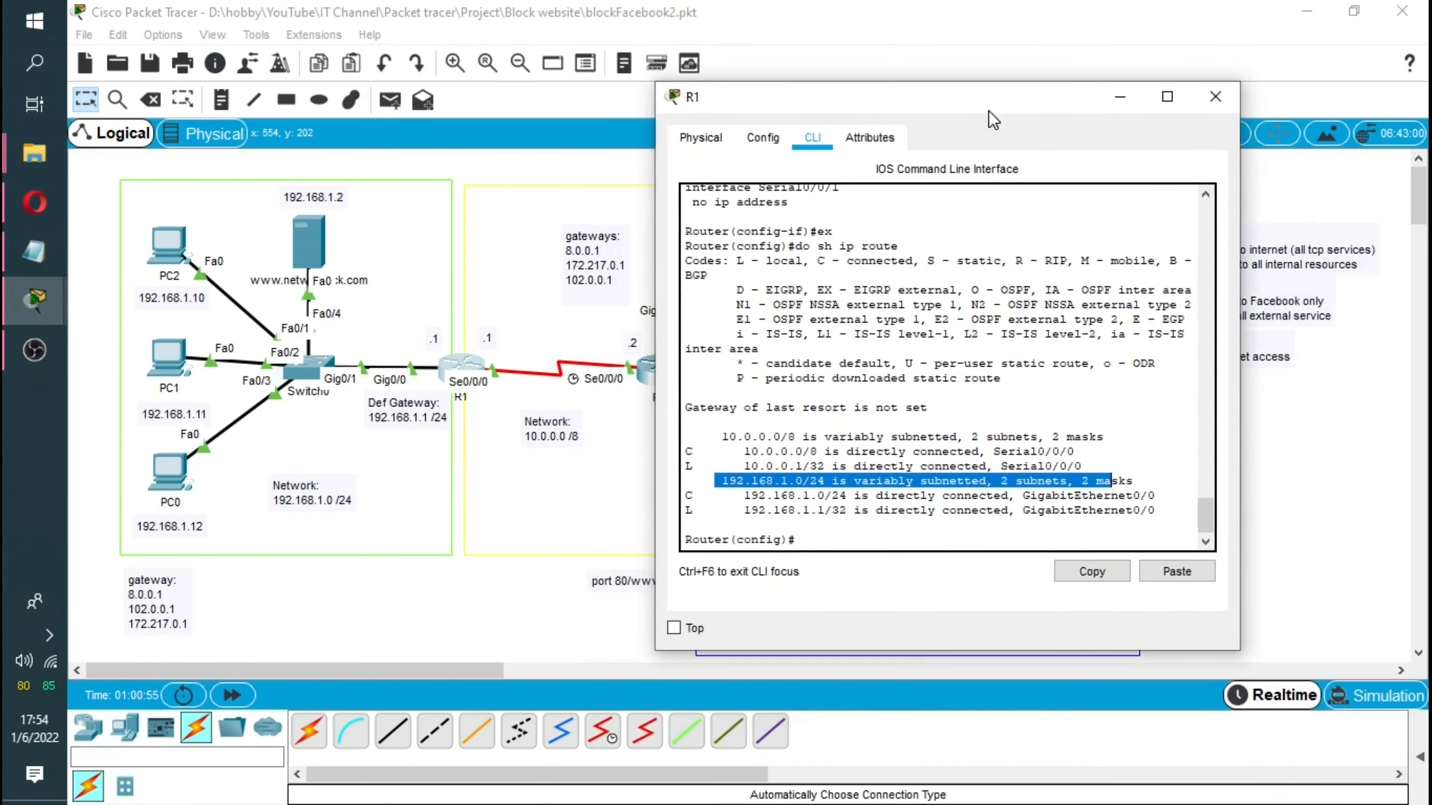
Add a static route on R1 to the Google network 172.217.0.0 with mask 255.255.0.0 through s0/0/0.
left_click(844, 536)
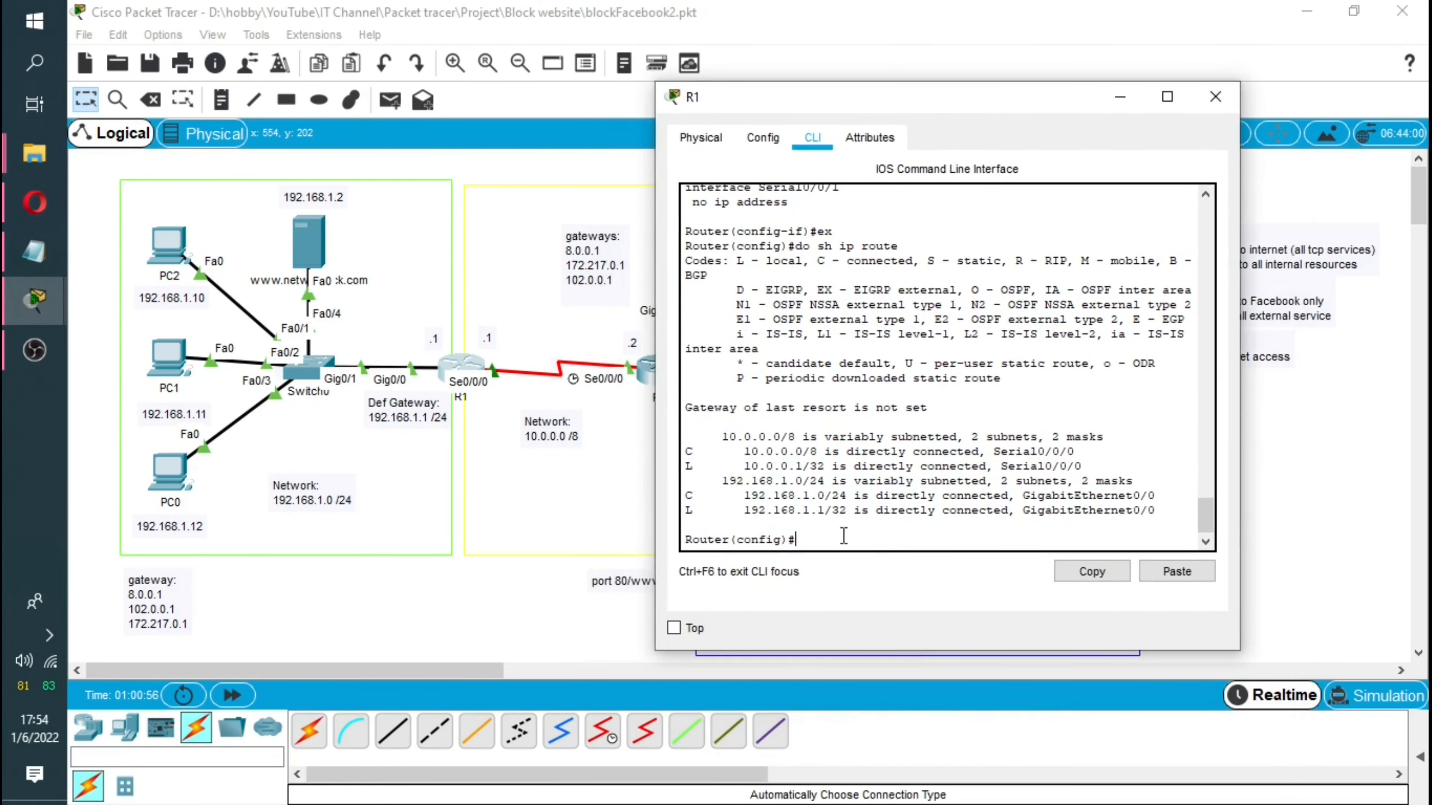
type("ip route")
left_click_drag(868, 106, 287, 132)
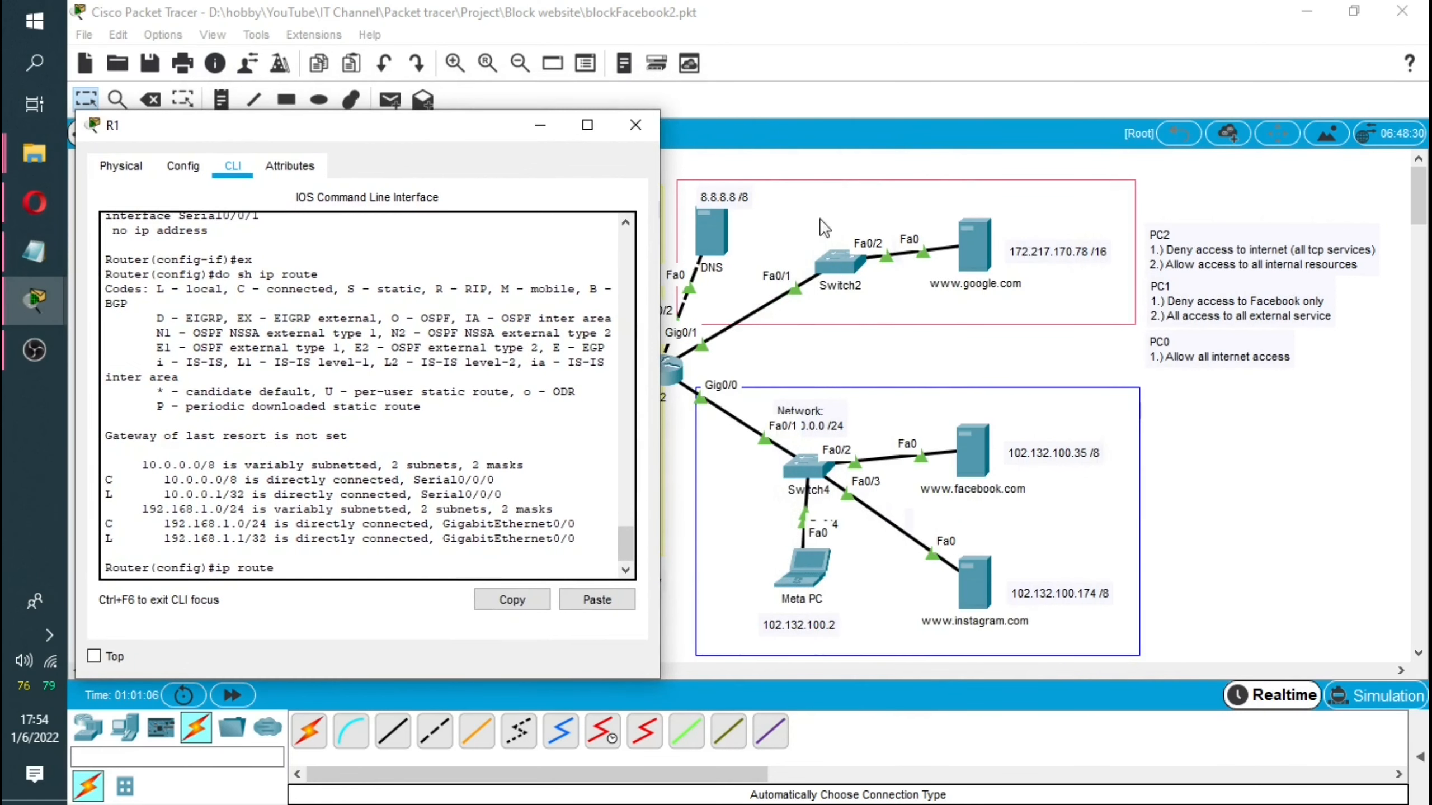
mouse_move(408, 136)
left_mouse_down()
mouse_move(438, 132)
mouse_move(369, 132)
mouse_move(429, 135)
left_mouse_up()
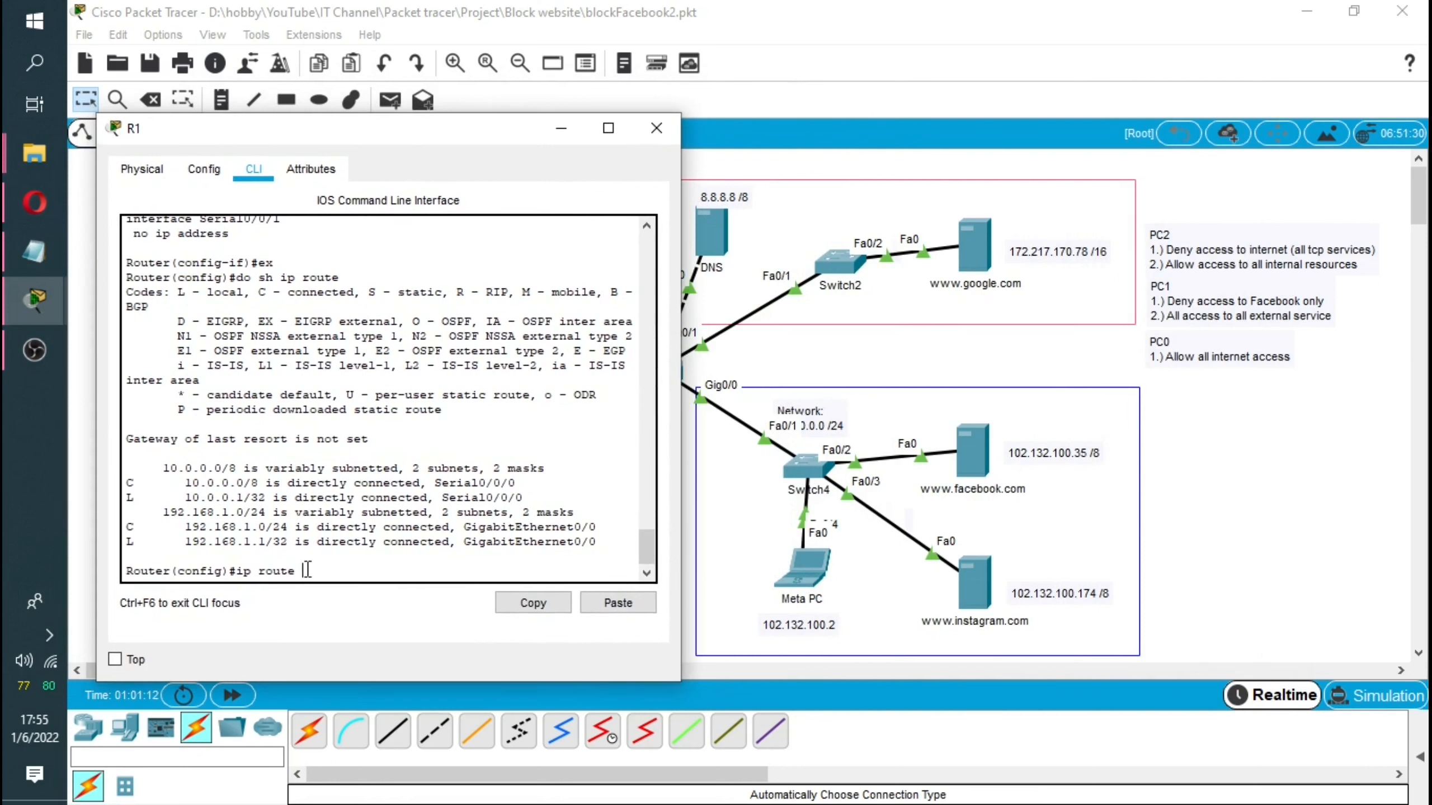
type("2.217.0.0 25")
type("5.255.0")
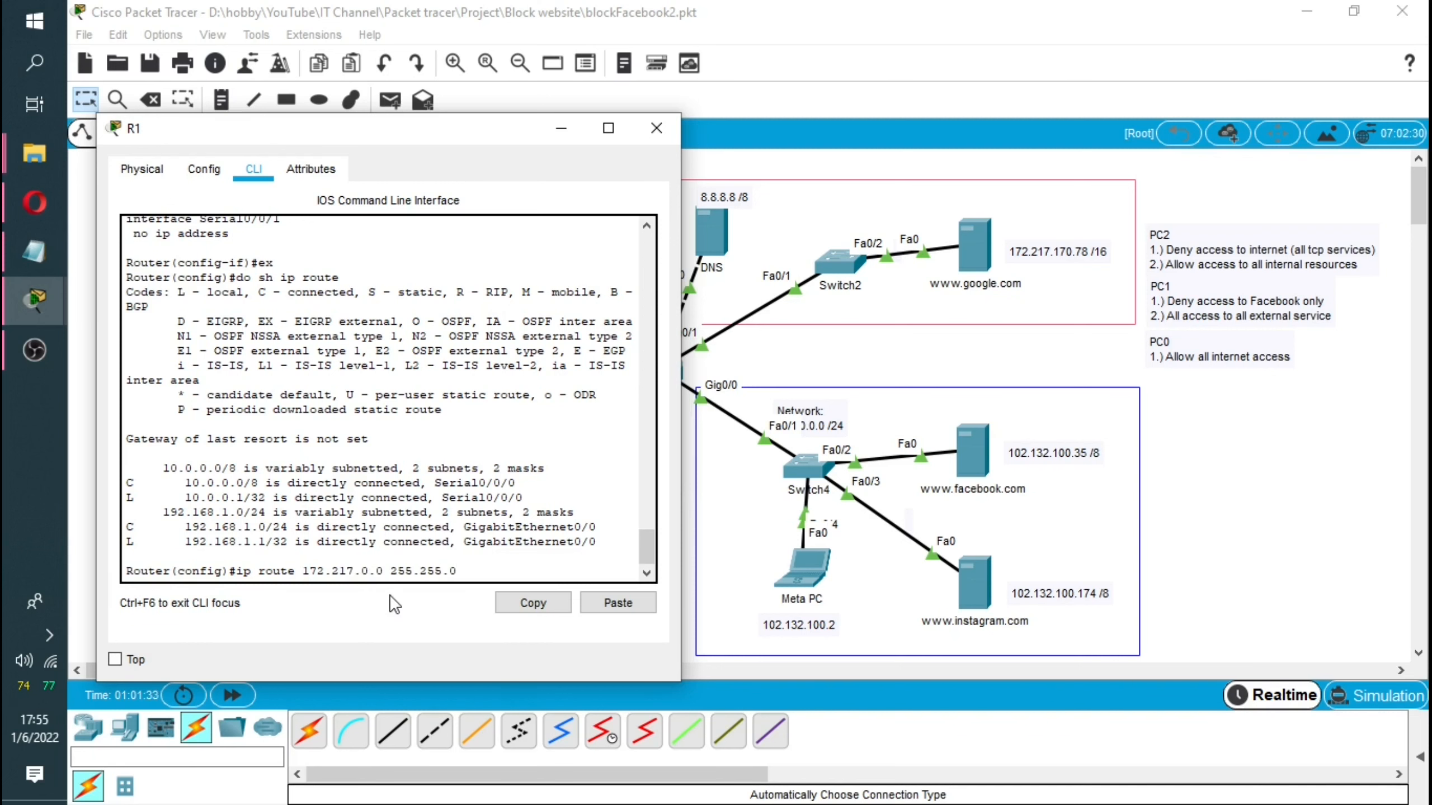
type(".0")
left_click_drag(433, 138, 894, 151)
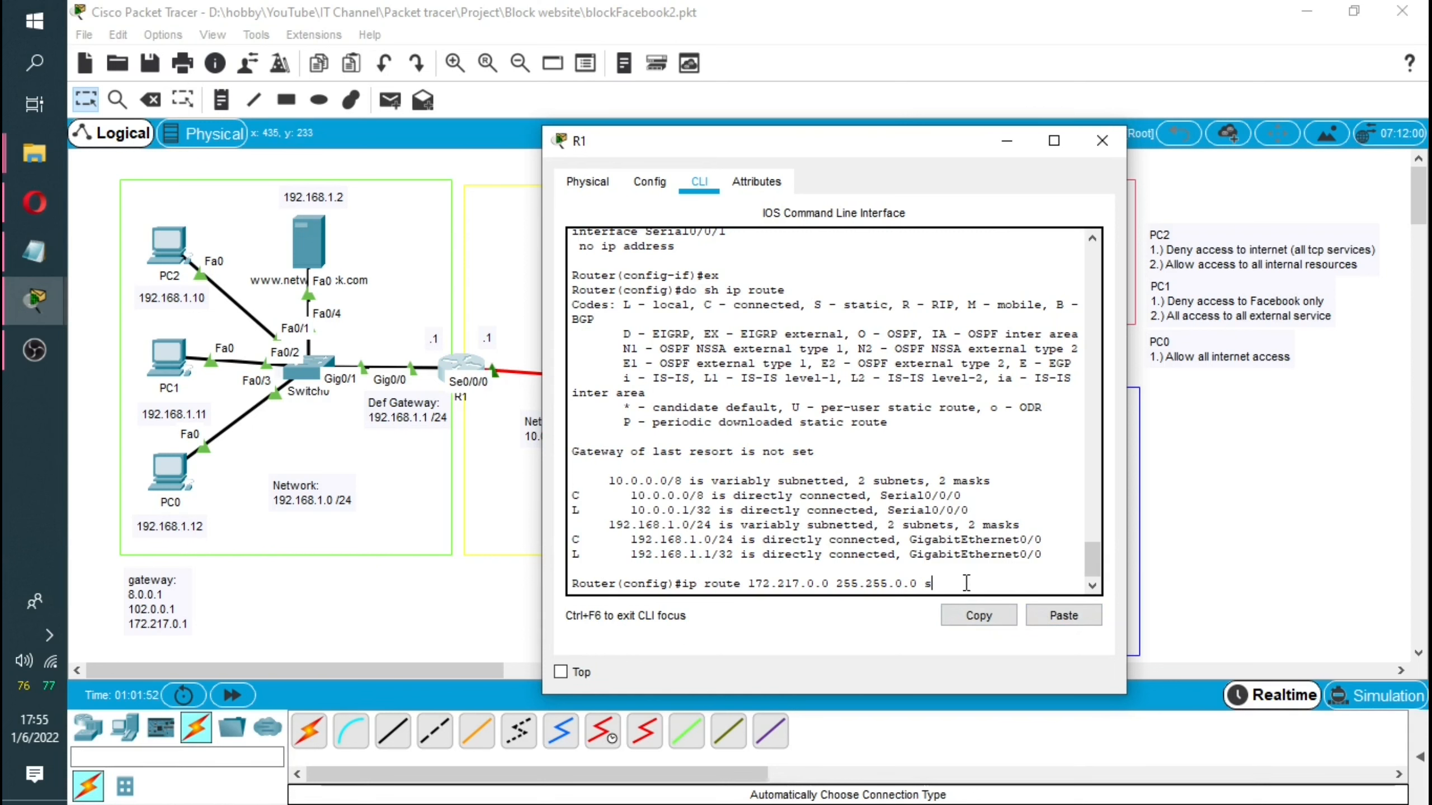
type("/0/0")
key("Return")
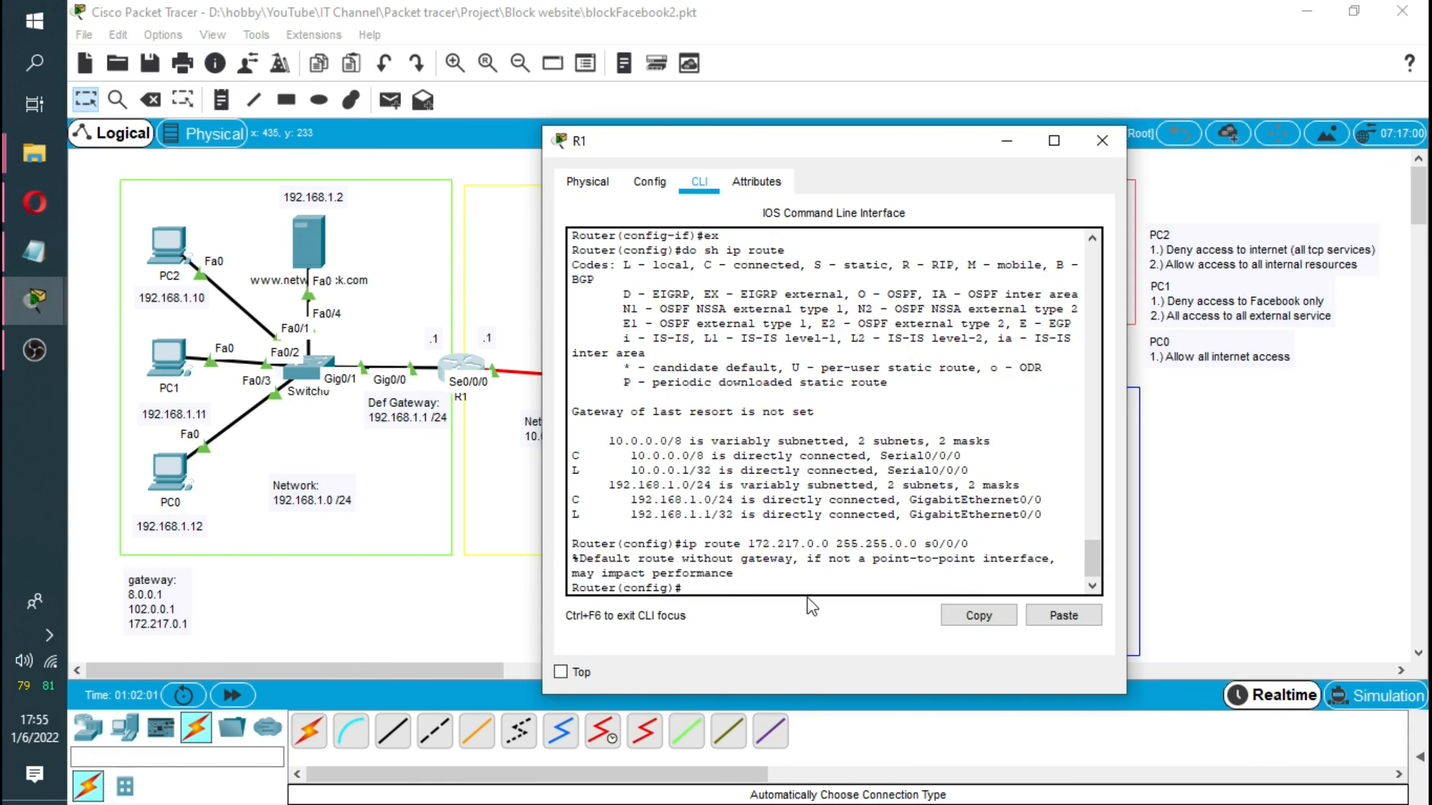
Display R1's routing table with do sh ip route and compare the static 172.217.0.0 entry with the topology.
key("Up")
key("Up")
key("Return")
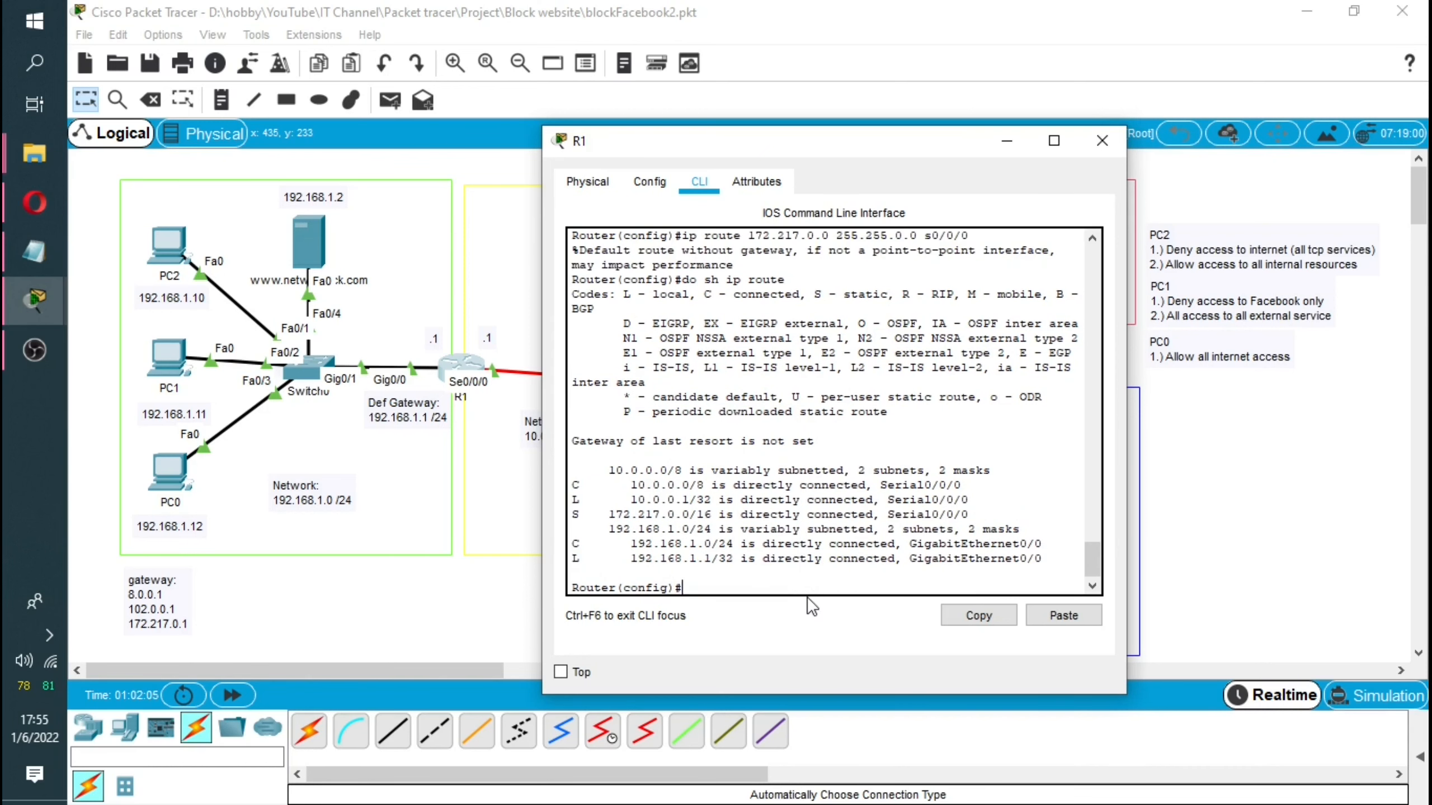
left_click_drag(573, 511, 970, 515)
left_click_drag(908, 148, 459, 129)
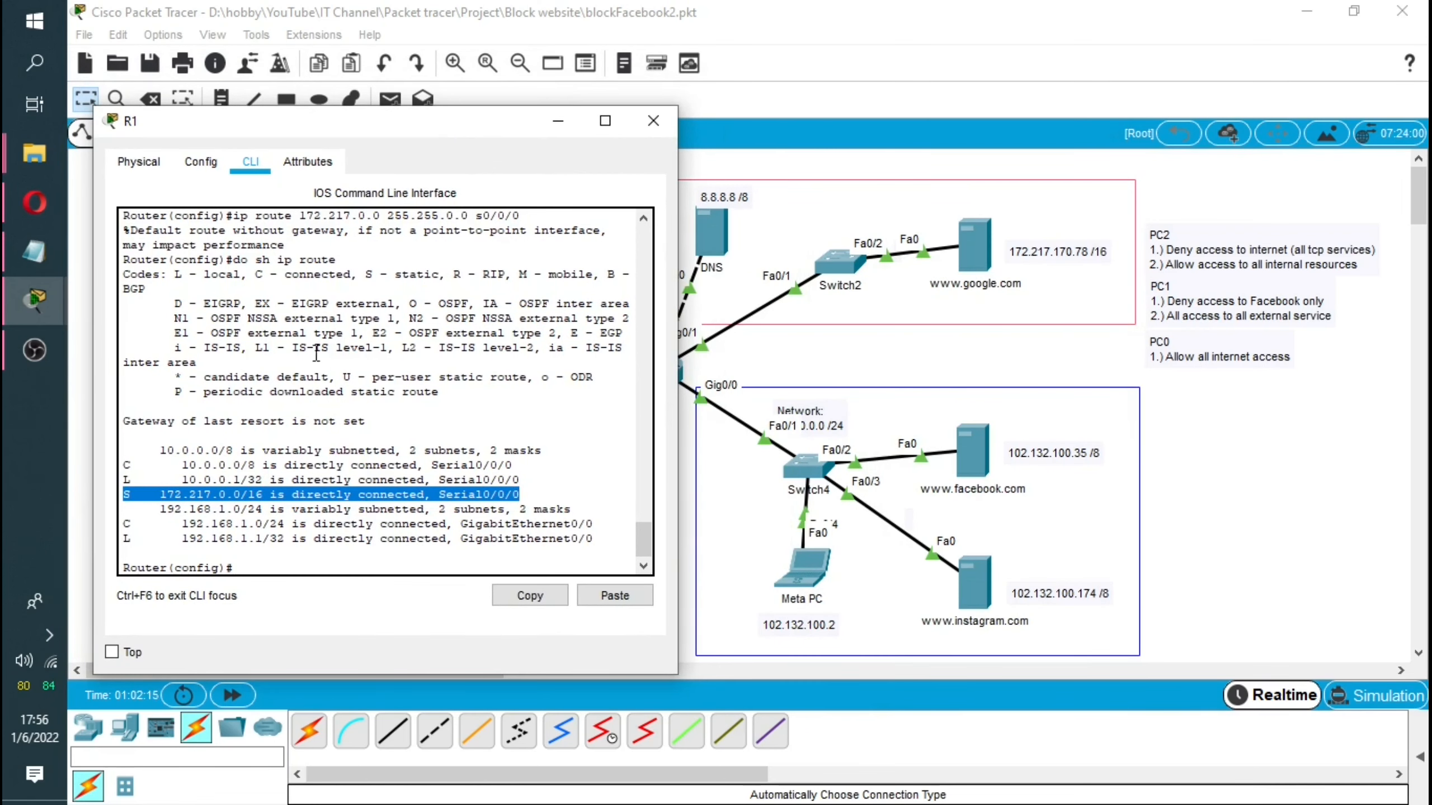
left_click_drag(322, 136, 358, 523)
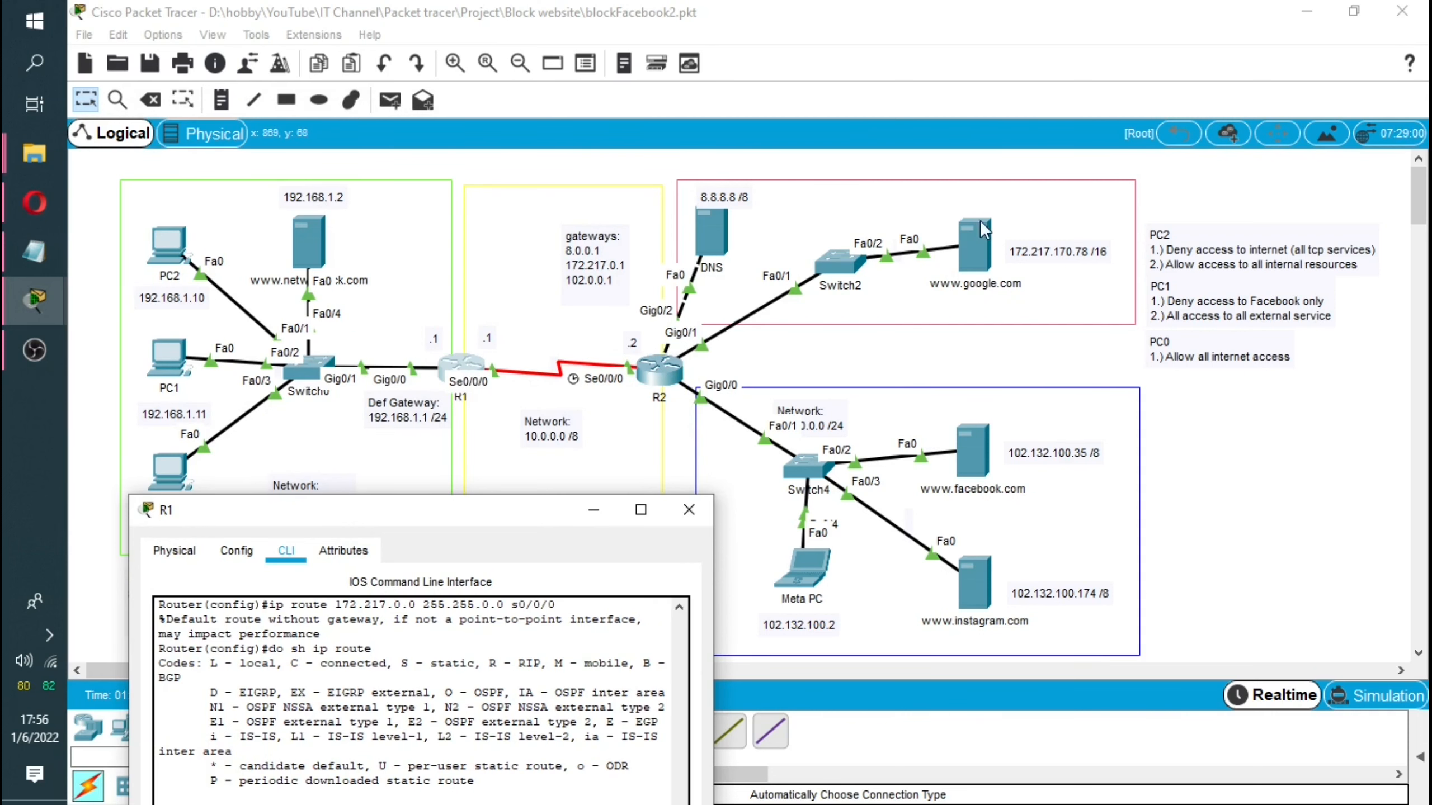
left_click_drag(514, 509, 463, 458)
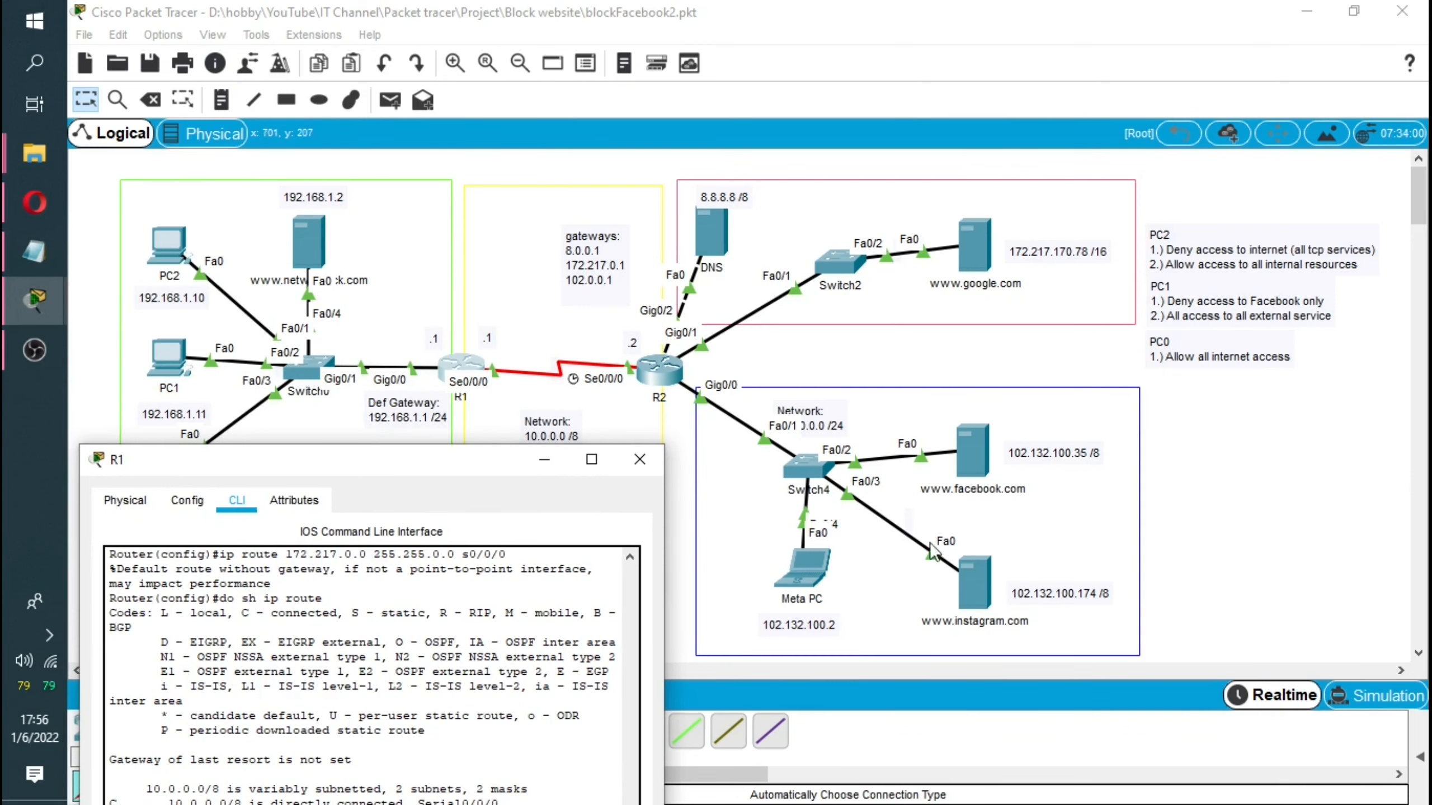
left_click_drag(437, 462, 506, 125)
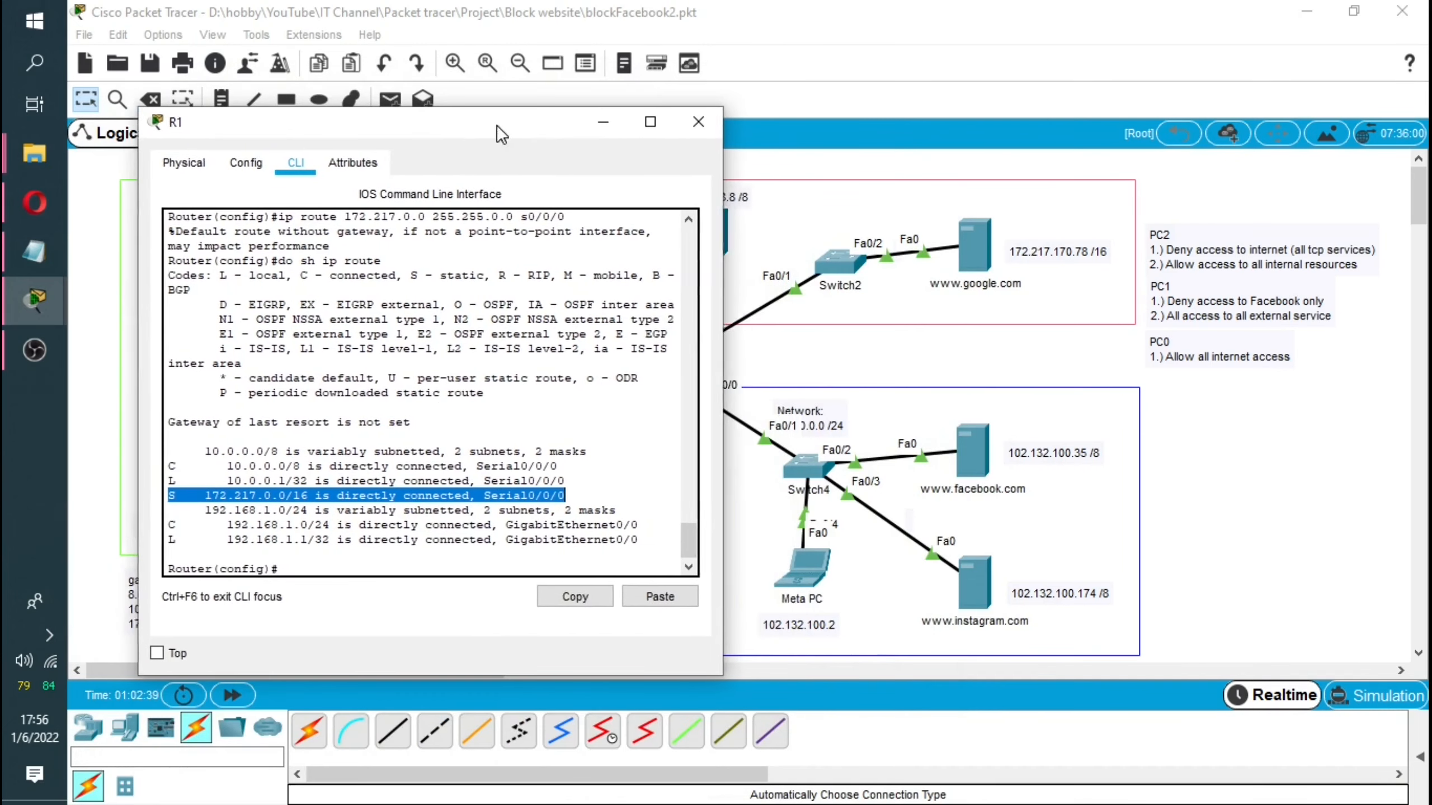
Add a static route on R1 to the DNS server's network 8.0.0.0 with mask 255.0.0.0 through s0/0/0.
left_click(292, 575)
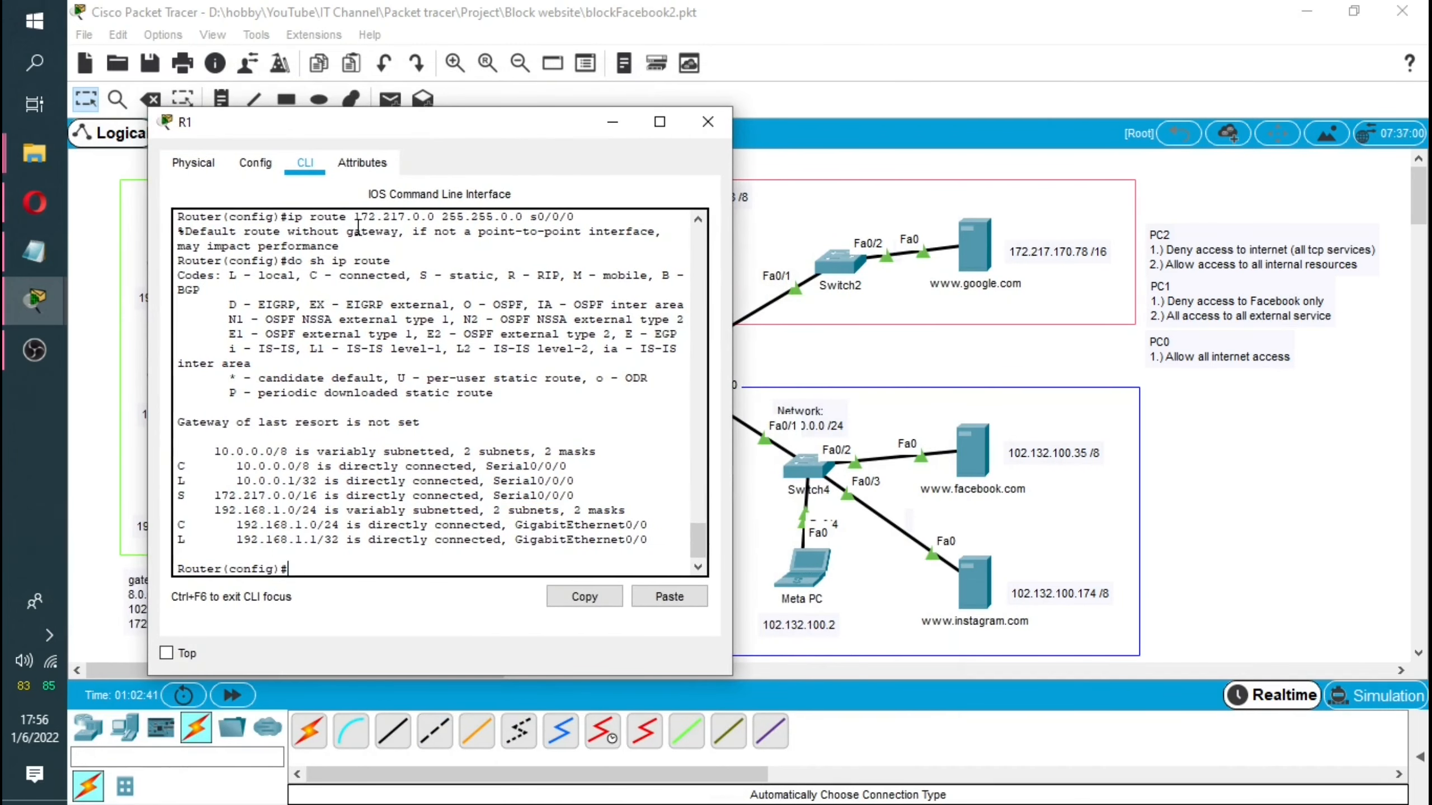
left_click_drag(422, 134, 402, 114)
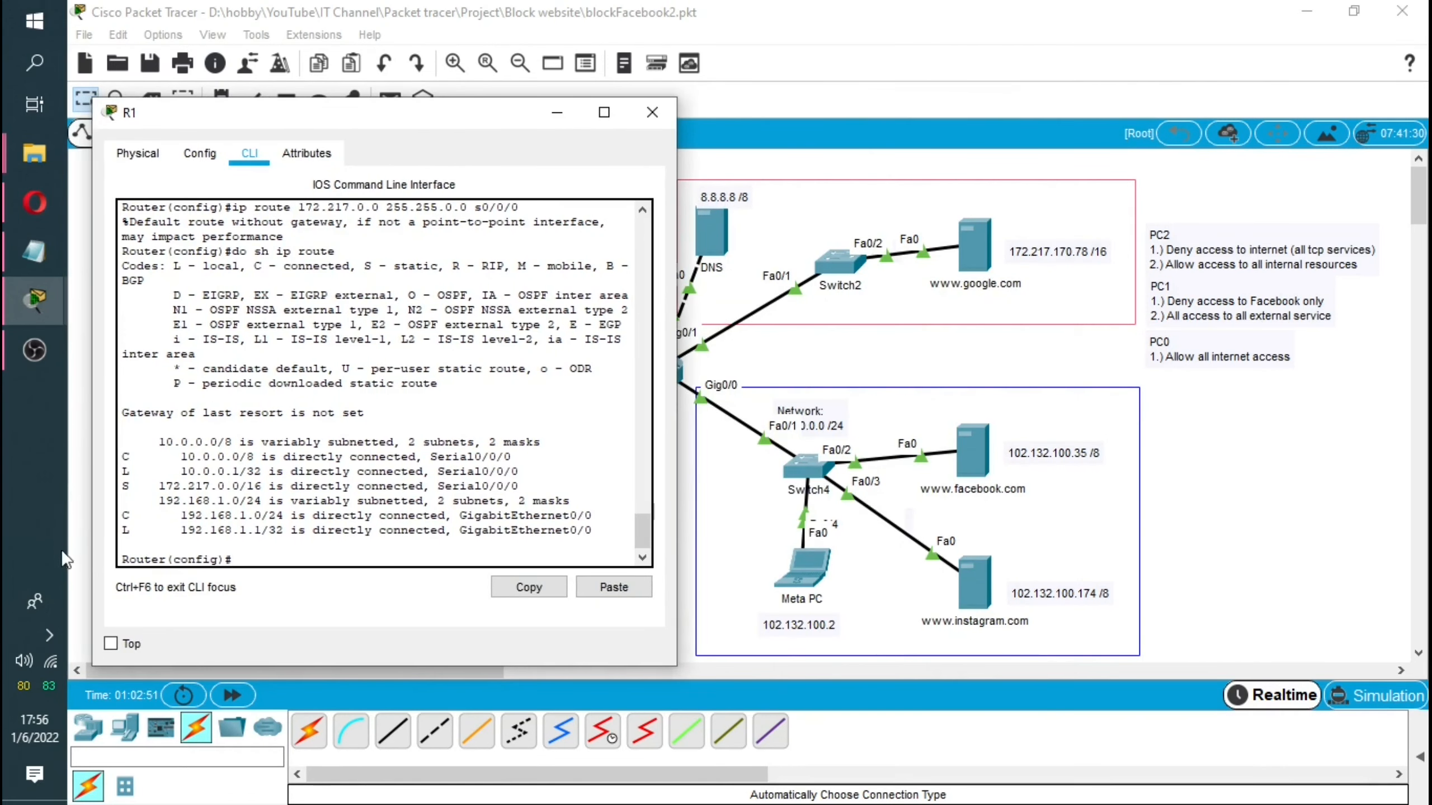
type("ip route 8.0.0.0")
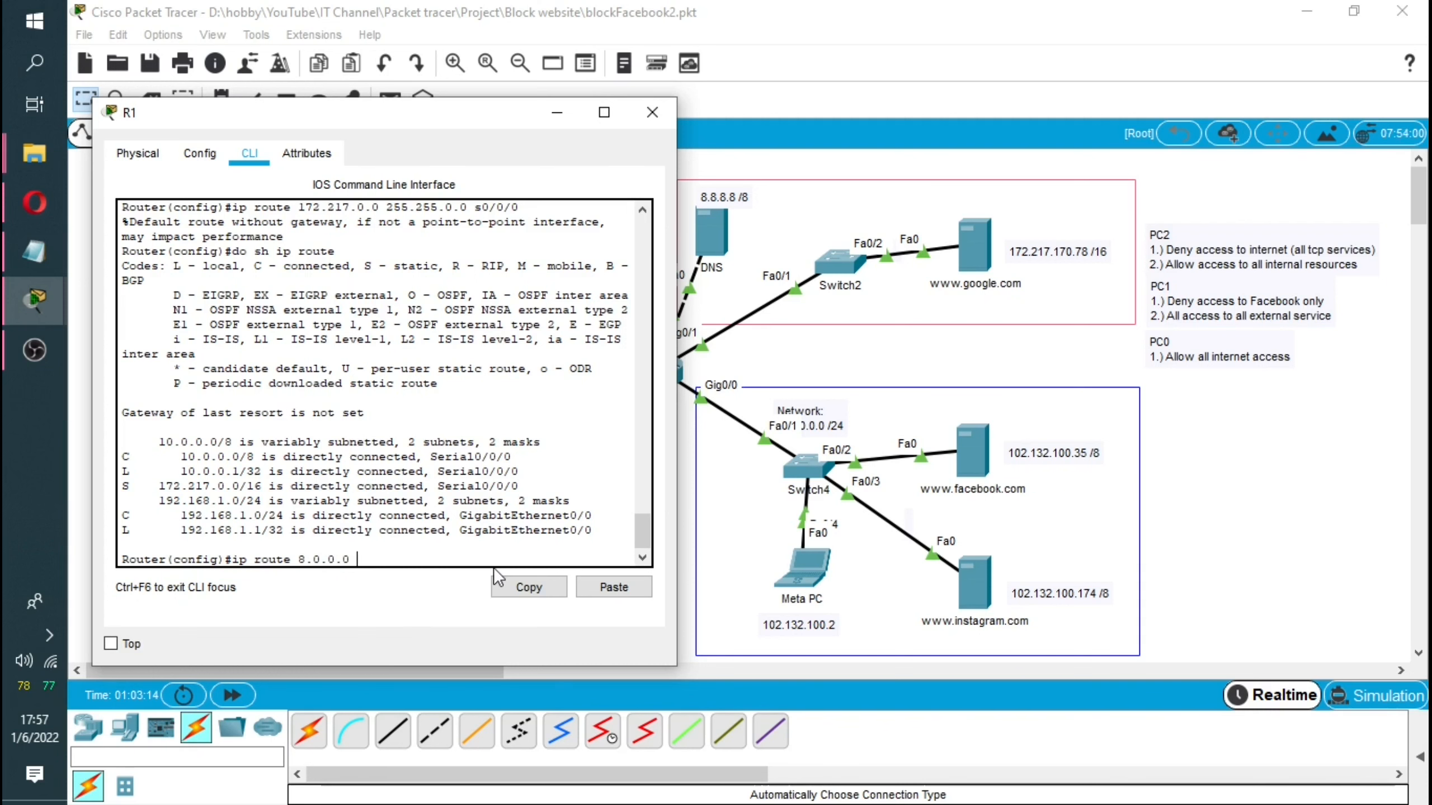
type(" 255.0000")
key("BackSpace")
key("BackSpace")
key("BackSpace")
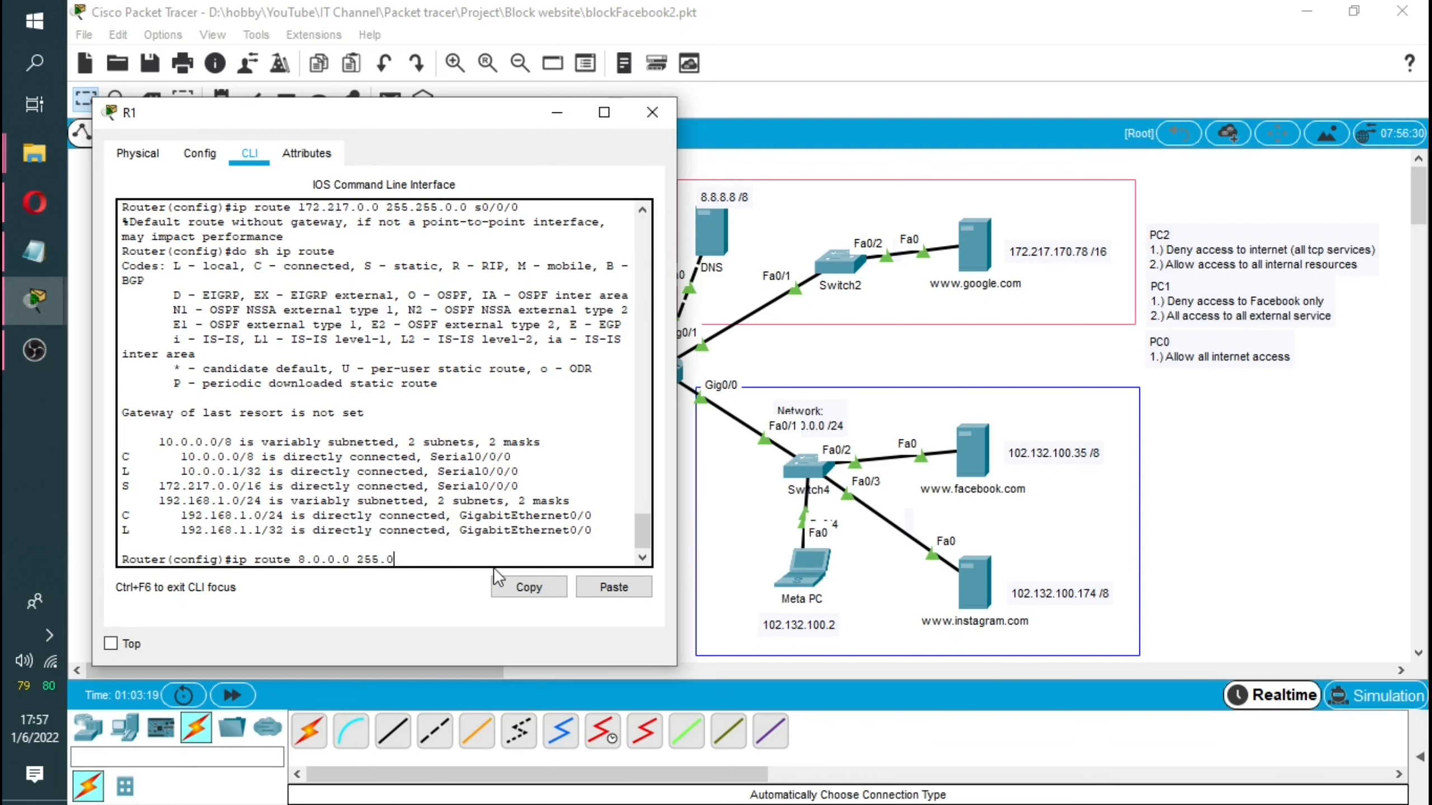
type(".0.0")
left_click_drag(496, 115, 667, 411)
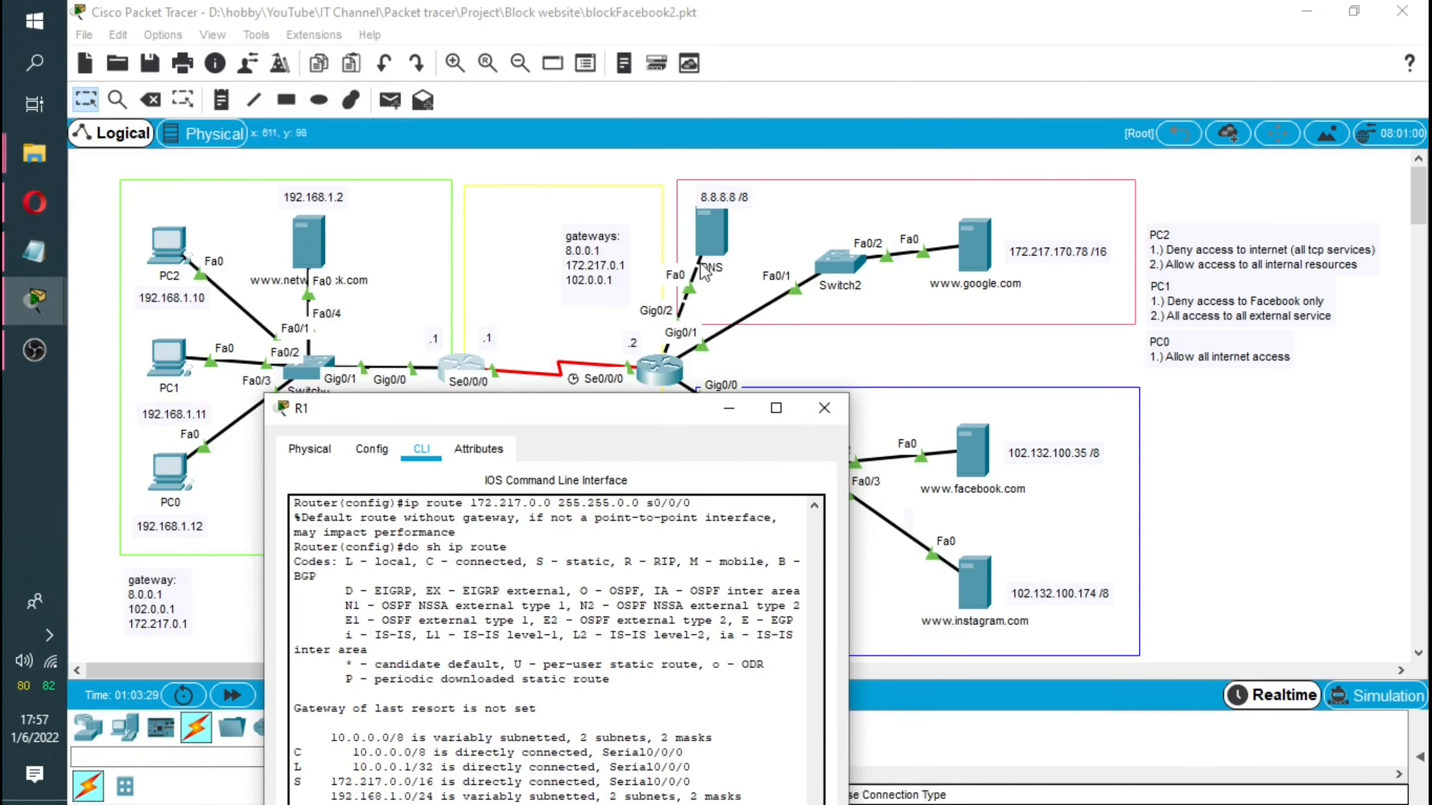
left_click_drag(509, 404, 327, 112)
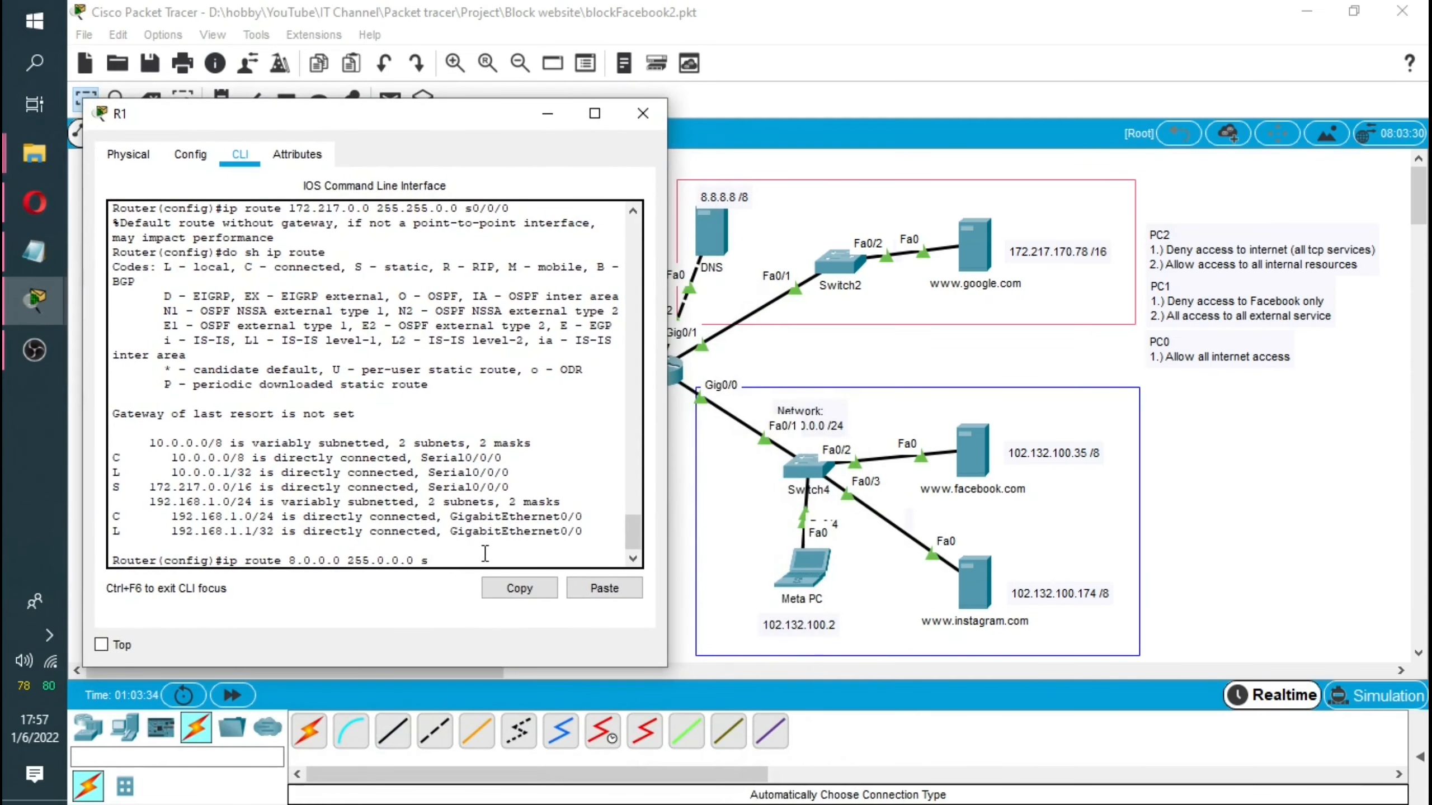
type("0/0/0")
key("Return")
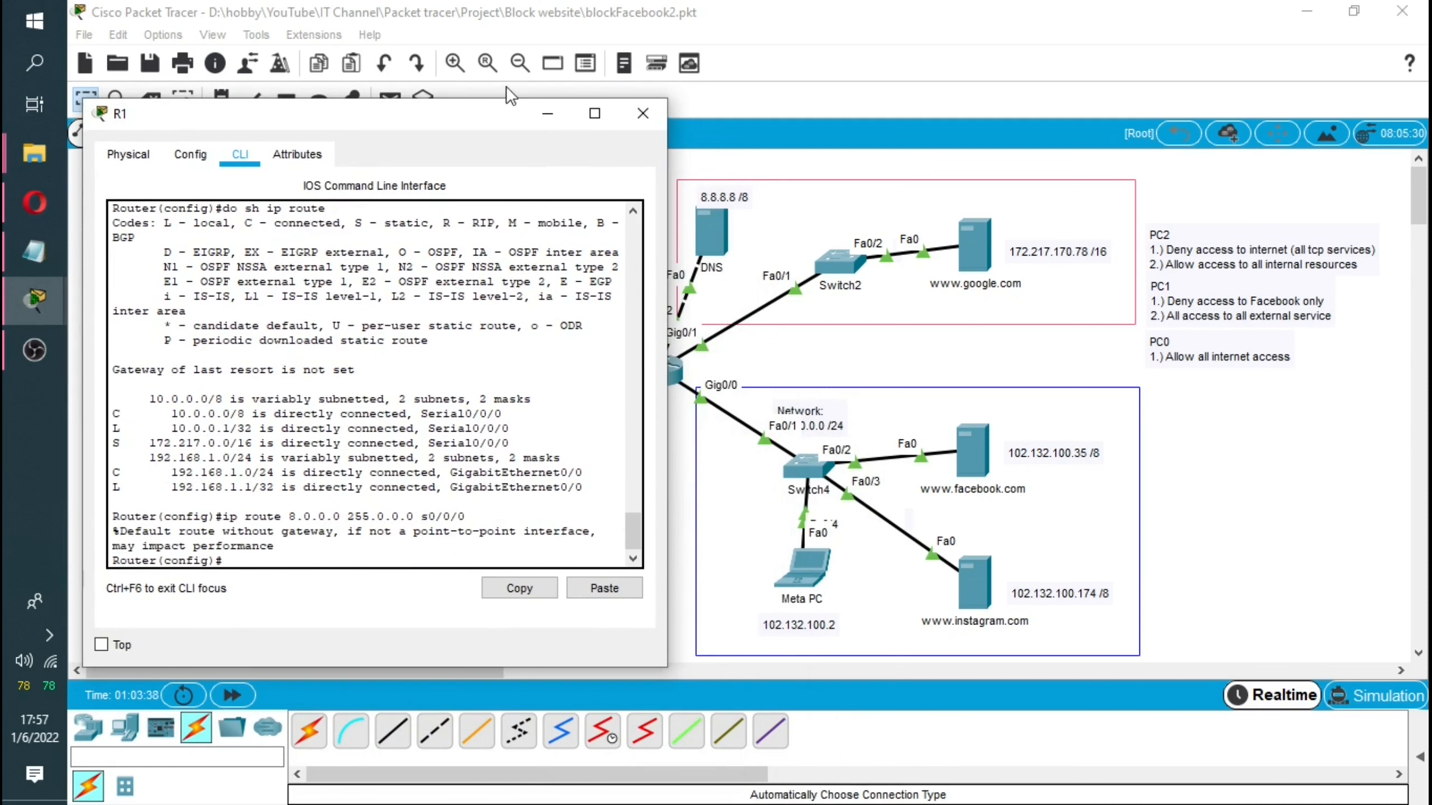
Add a static route on R1 to the Facebook and Instagram network 102.0.0.0 with mask 255.0.0.0 through s0/0/0.
left_click_drag(432, 112, 528, 123)
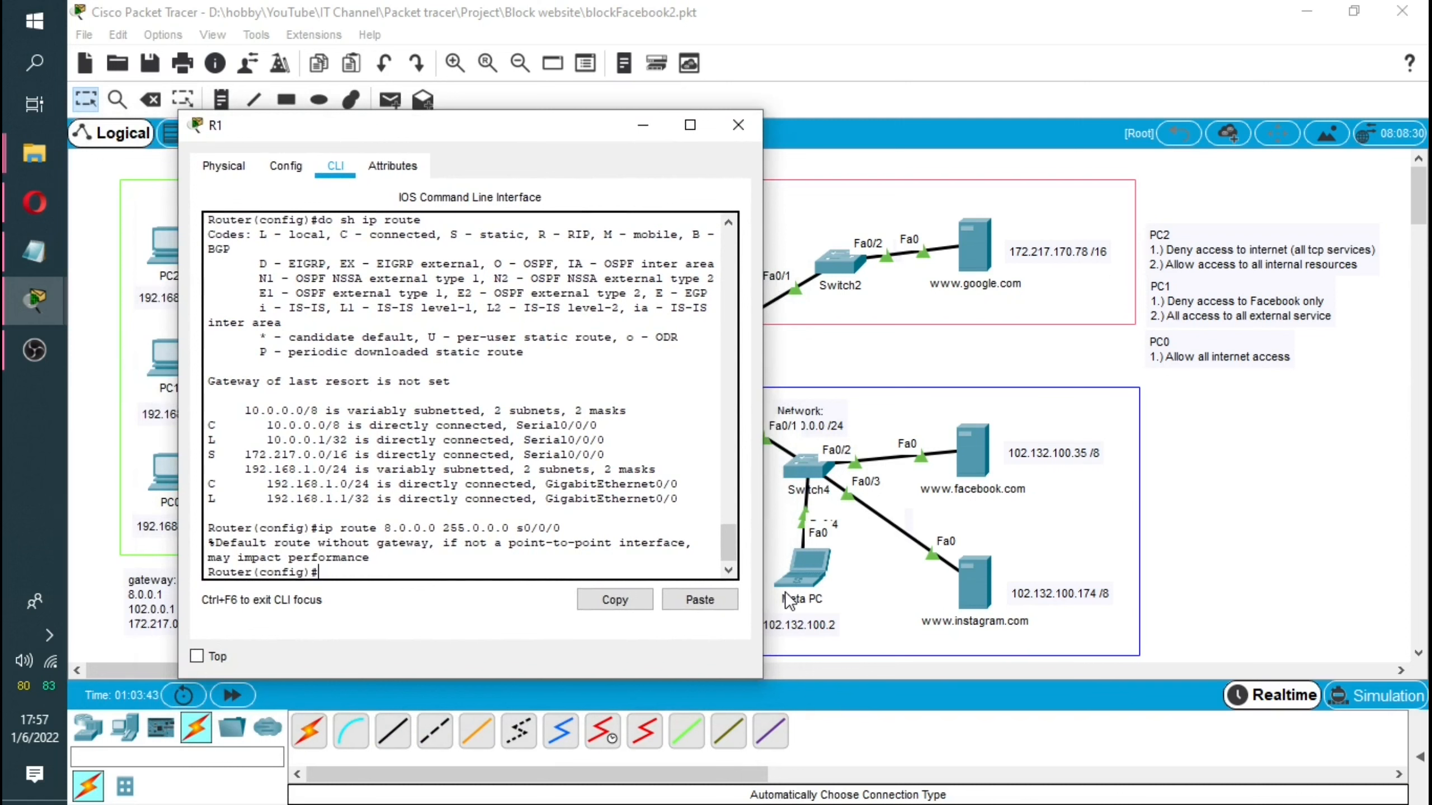
key("Up")
key("Left")
key("Left")
key("Left")
key("Left")
key("Left")
key("Left")
key("Left")
key("Left")
key("Left")
key("Left")
key("Left")
key("Left")
key("Left")
key("Left")
key("Left")
key("Left")
key("Left")
key("BackSpace")
key("BackSpace")
key("BackSpace")
key("BackSpace")
key("BackSpace")
key("BackSpace")
key("BackSpace")
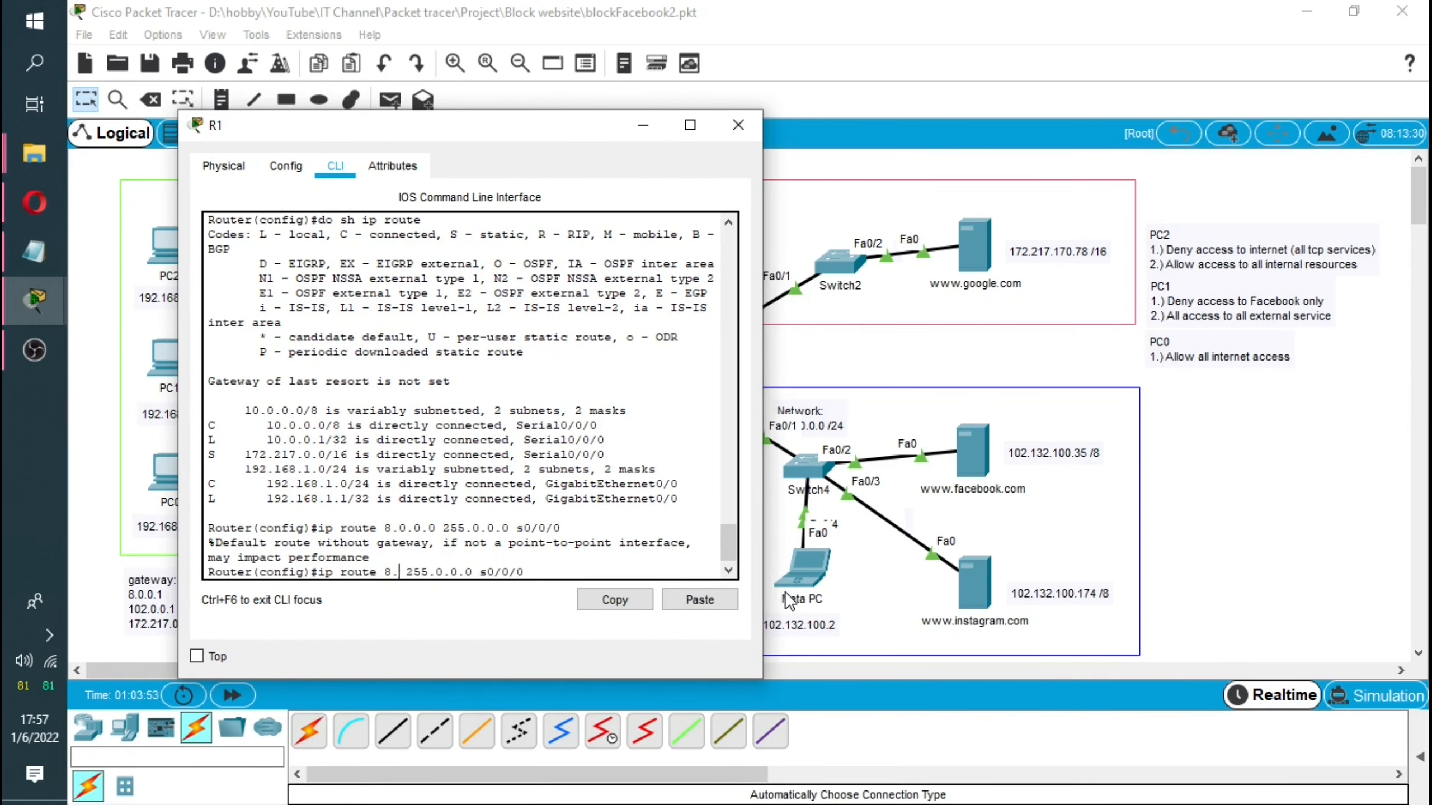
type("102.0.0.0")
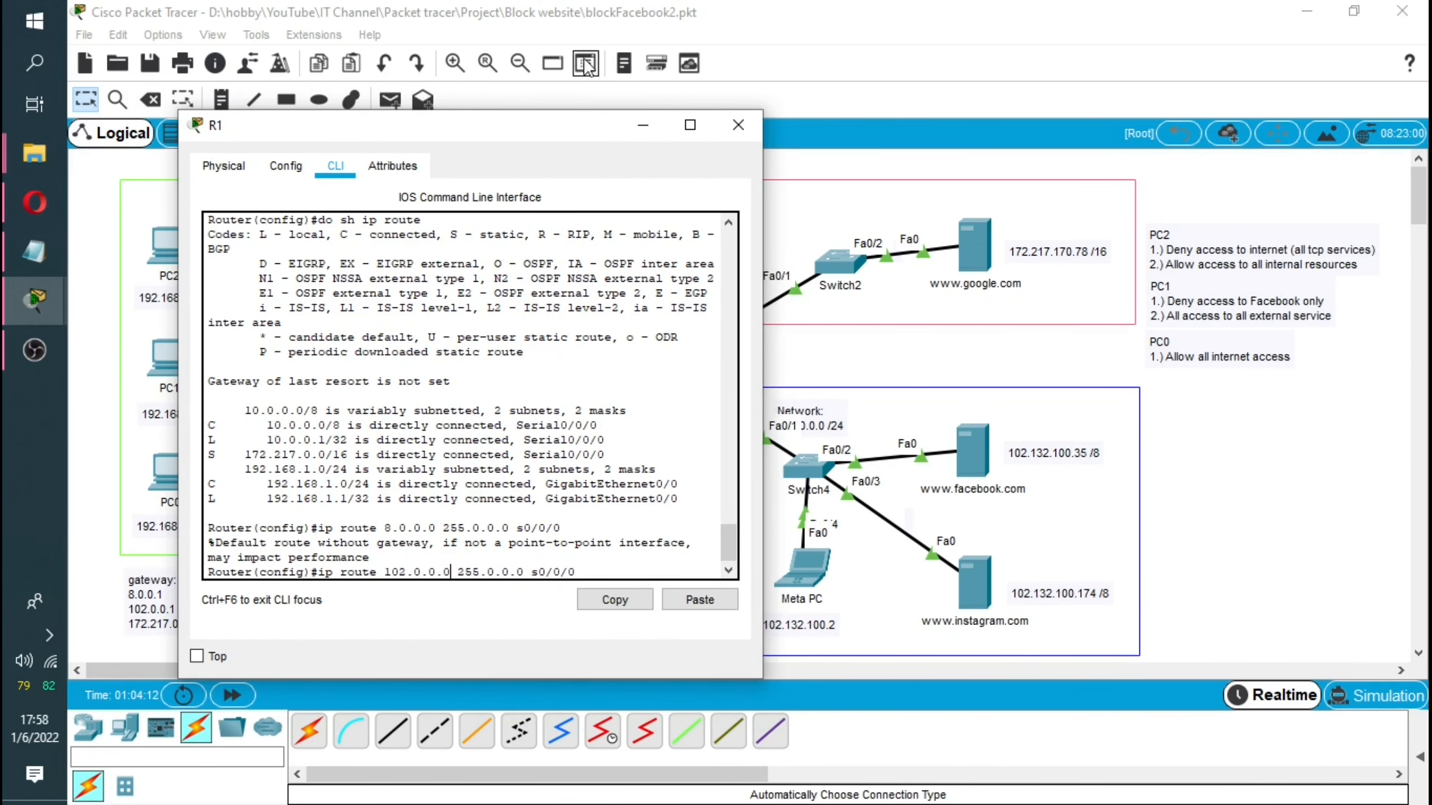
left_click_drag(575, 127, 655, 129)
key("Return")
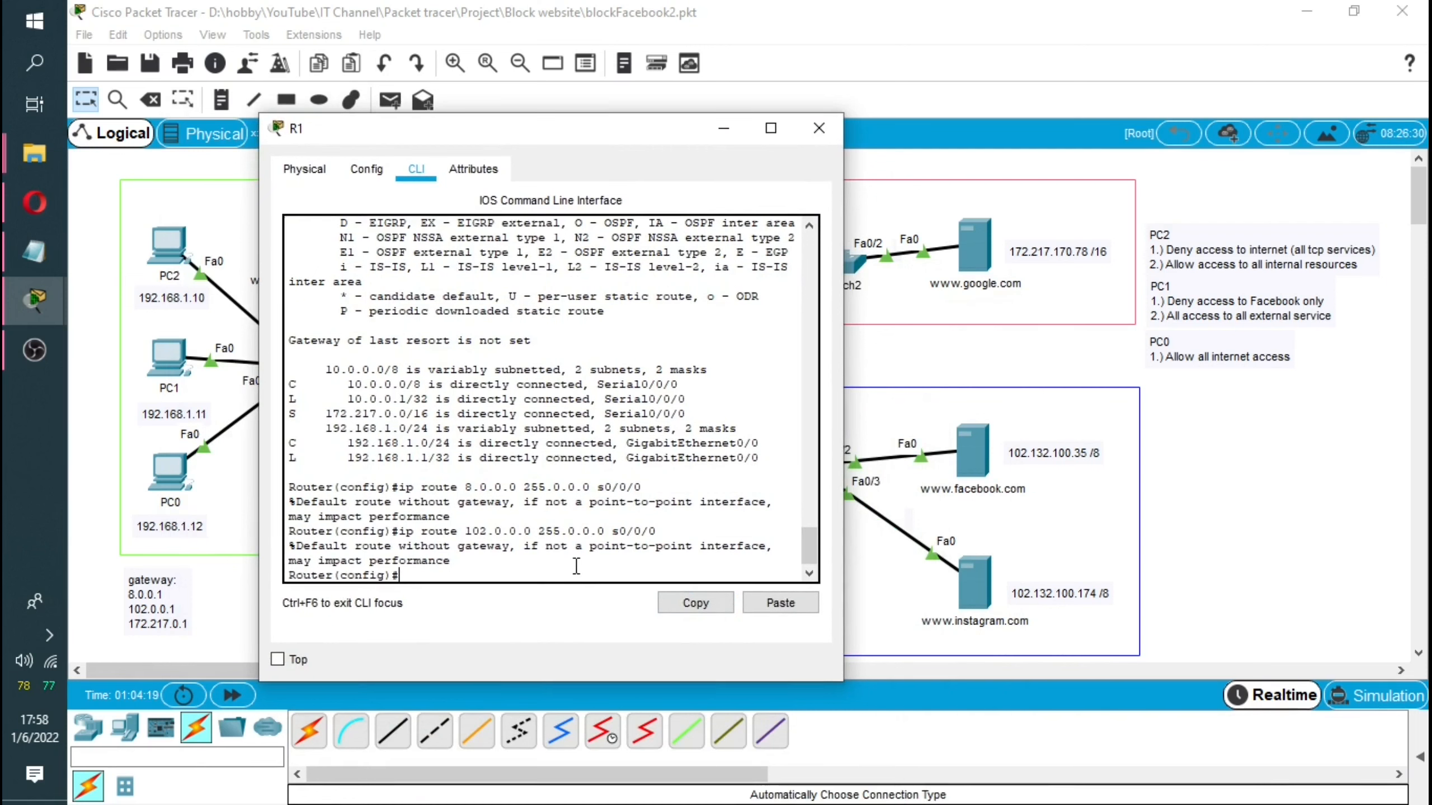
Display R1's routing table with do sh ip route, review the static routes and their exit interfaces, and minimize the router's window.
type("do sh ip route")
key("Return")
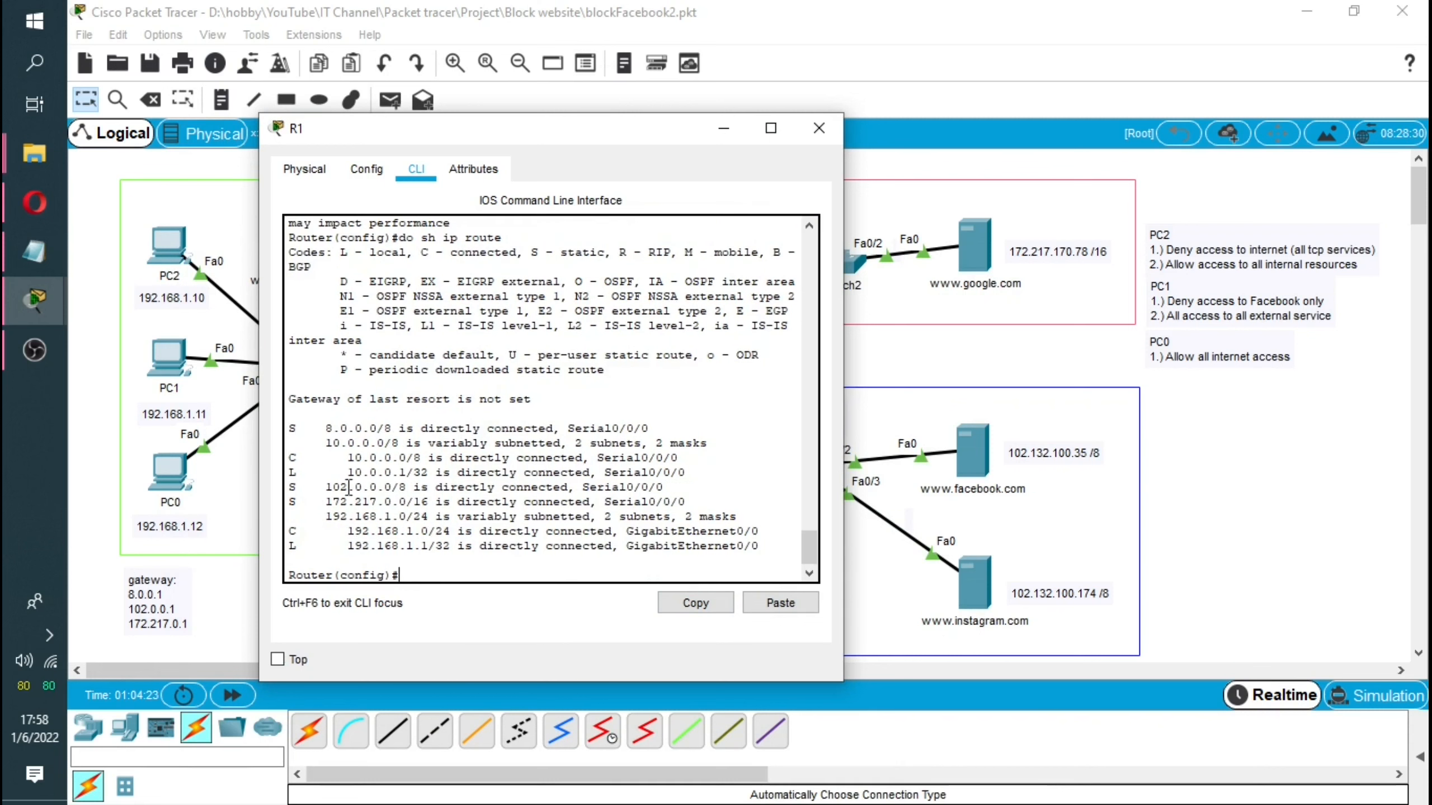
left_click_drag(294, 423, 525, 435)
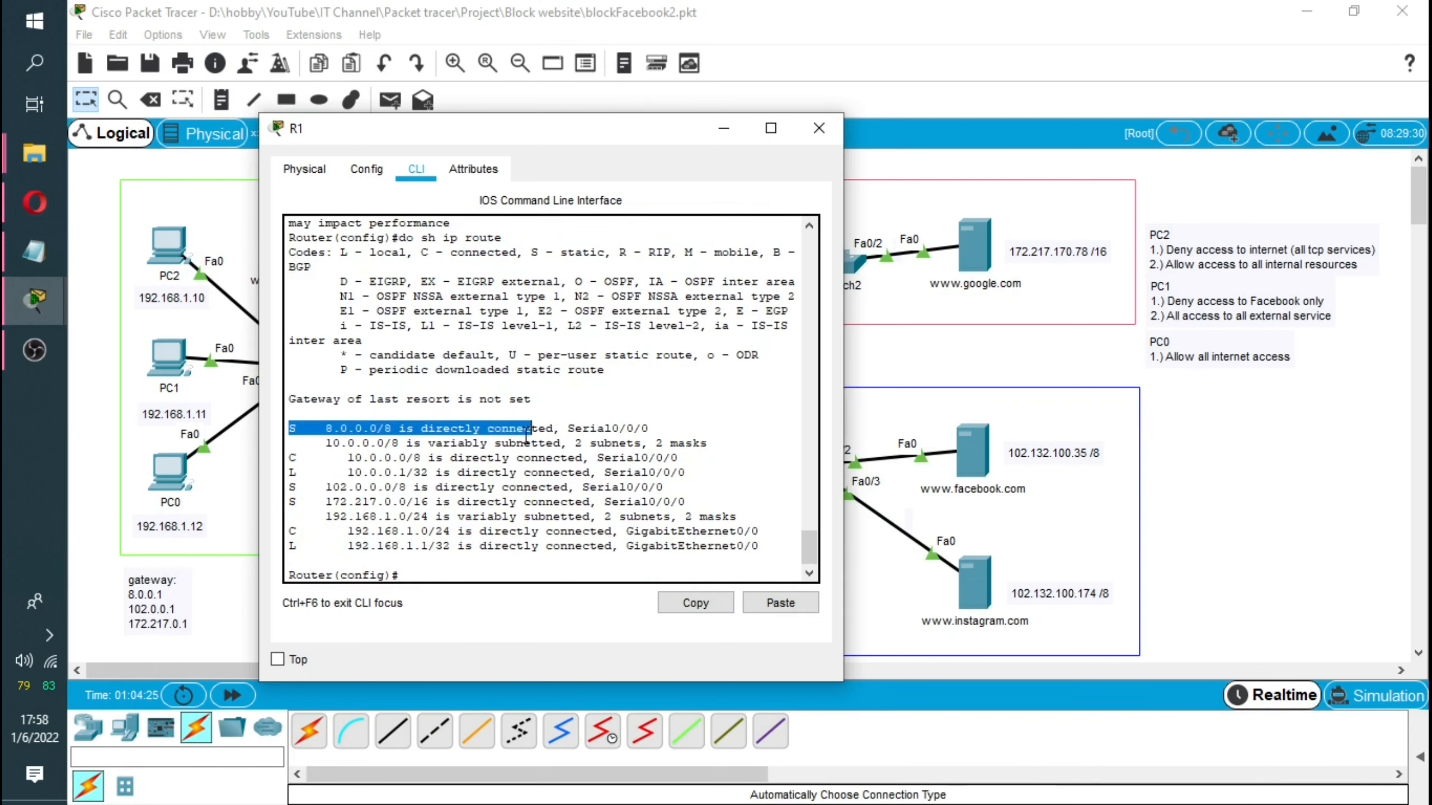
left_click_drag(289, 485, 468, 485)
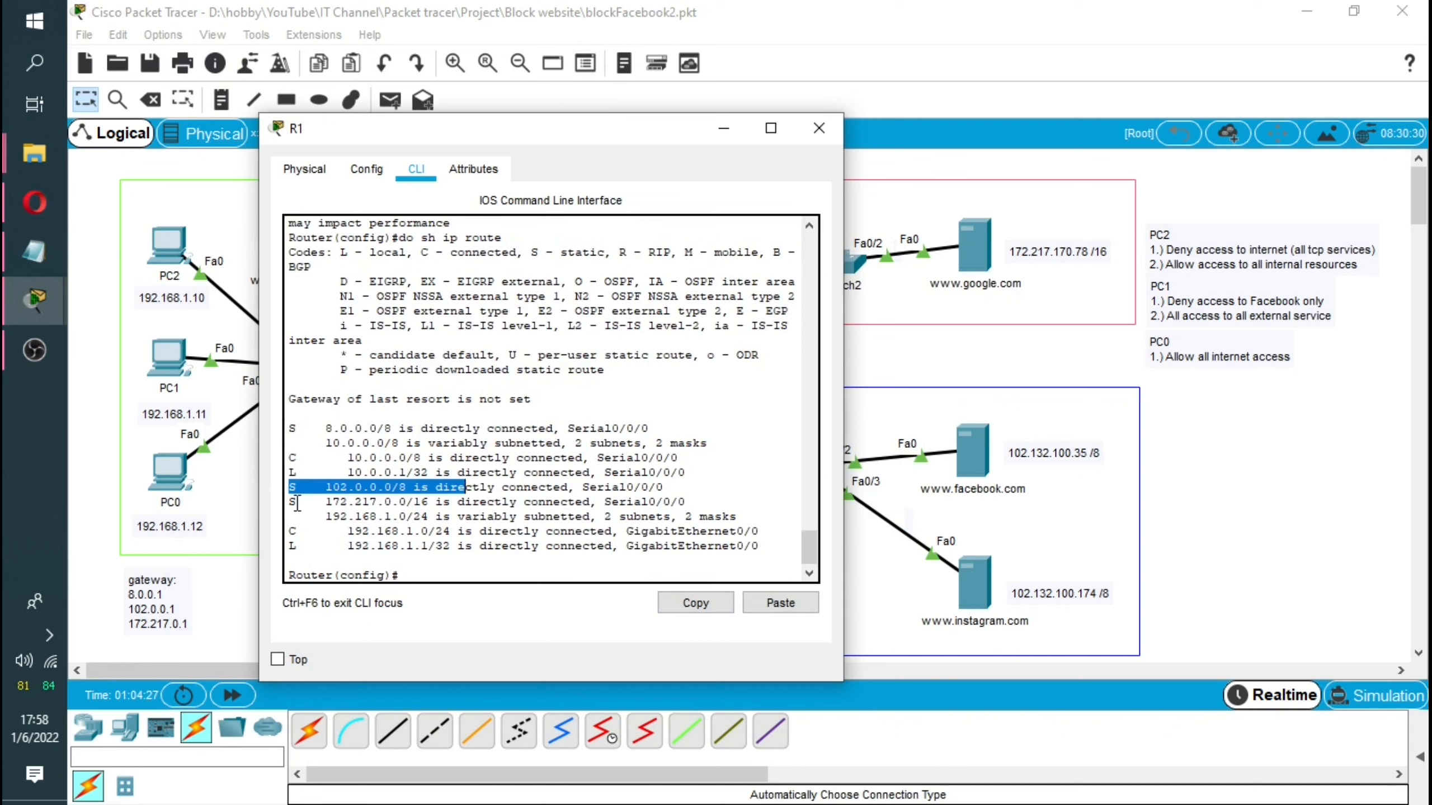
left_click_drag(291, 502, 445, 501)
left_click(445, 501)
left_click_drag(721, 506, 589, 502)
left_click_drag(671, 473, 567, 486)
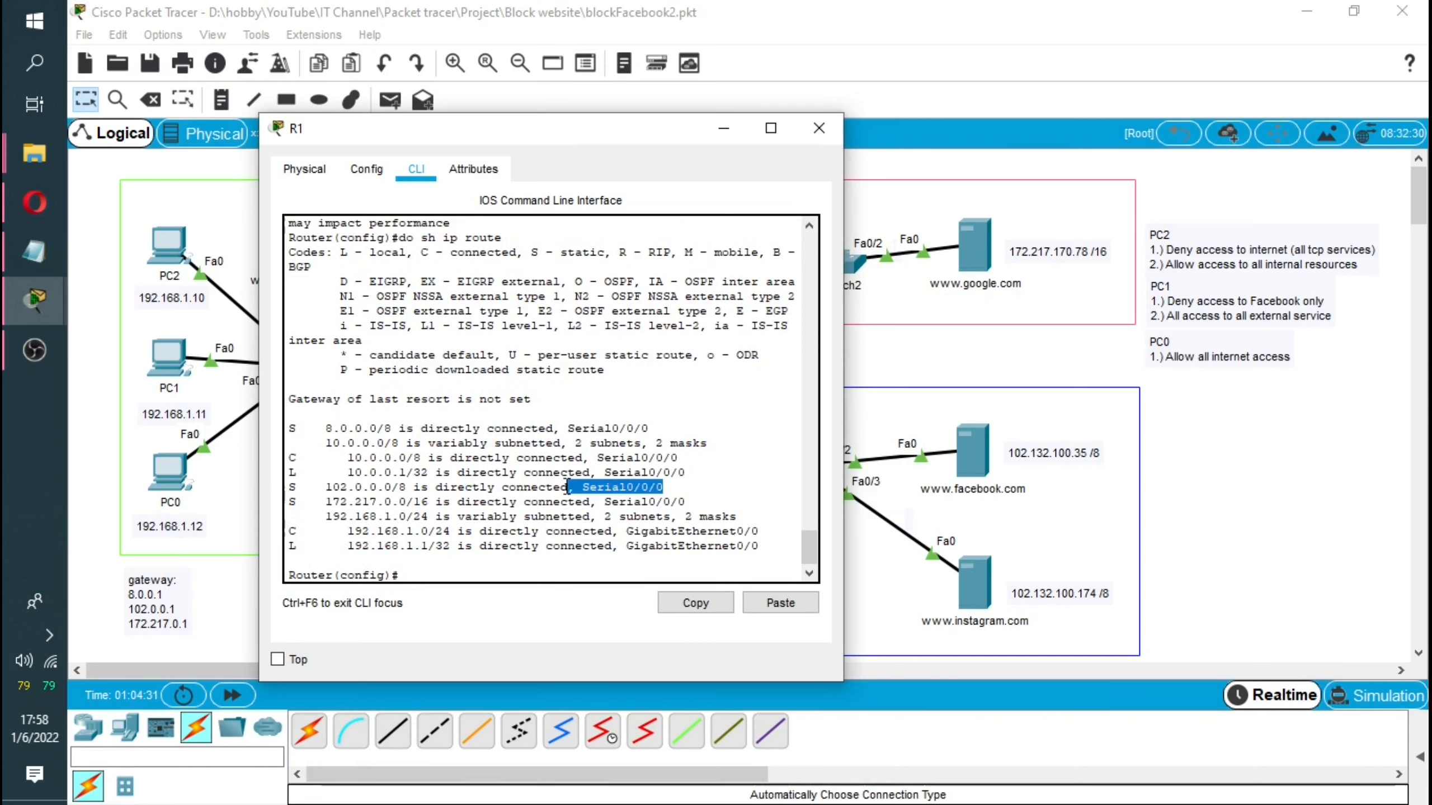
left_click_drag(644, 428, 561, 428)
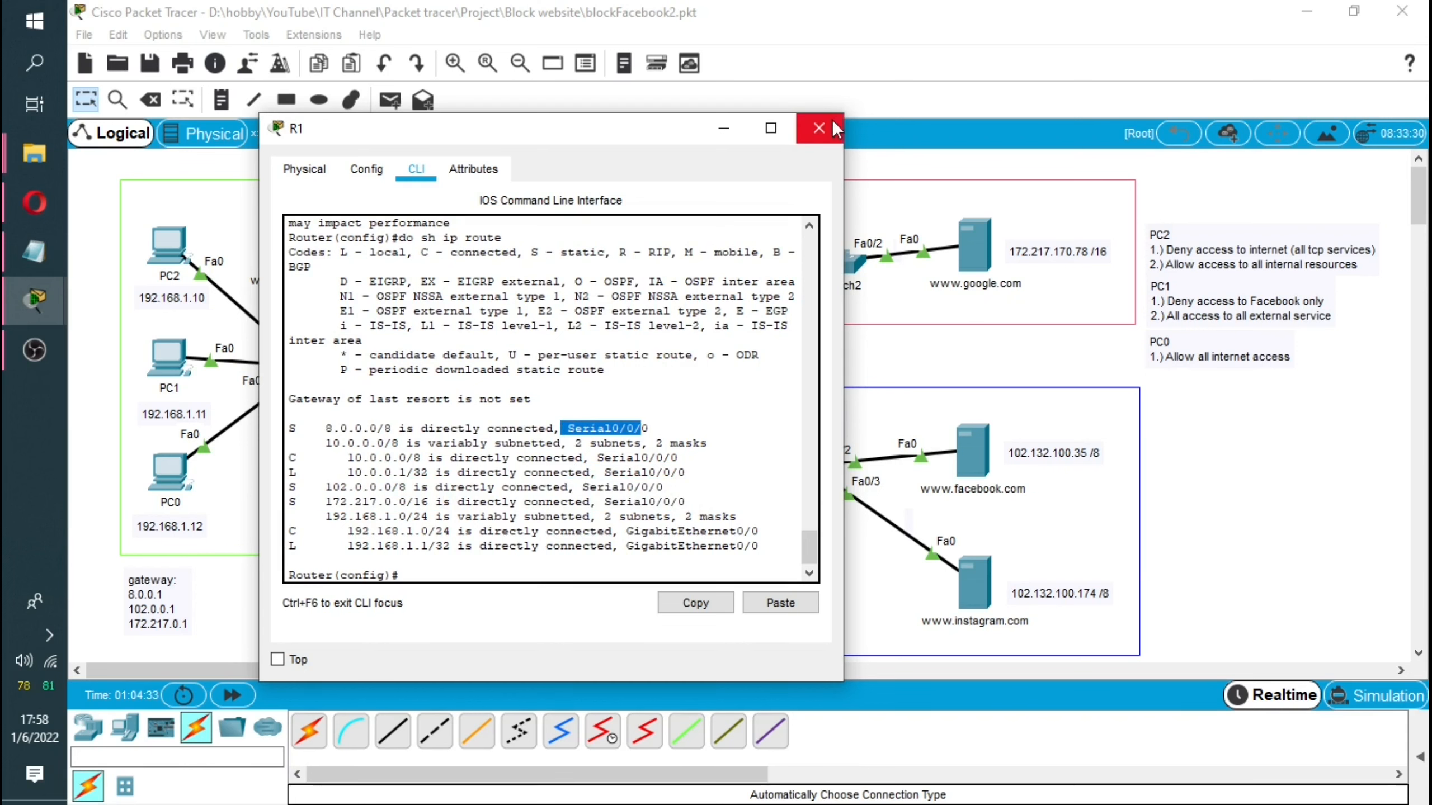
left_click(725, 132)
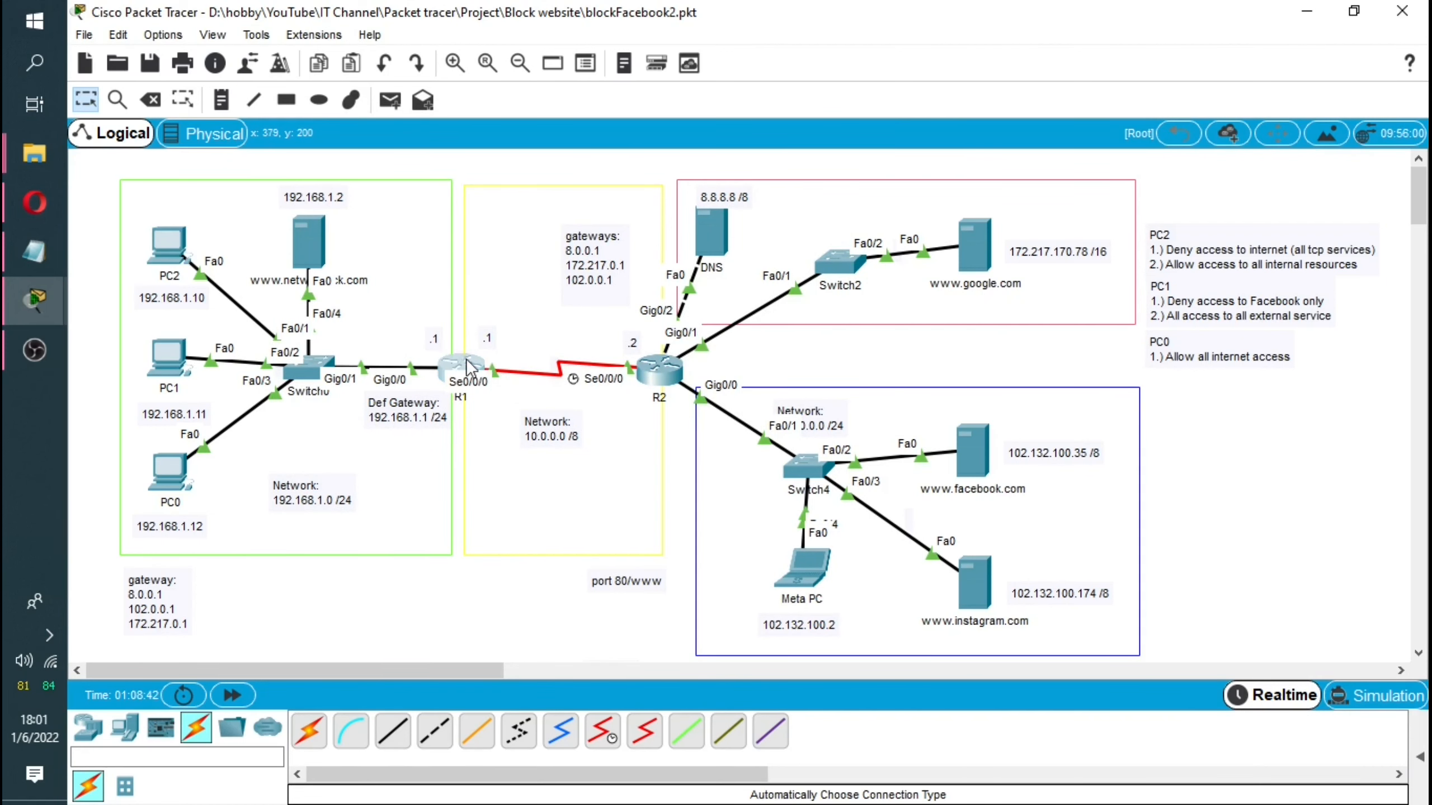
Reopen and close R1's command-line window, and switch the workspace to simulation mode.
left_click(485, 365)
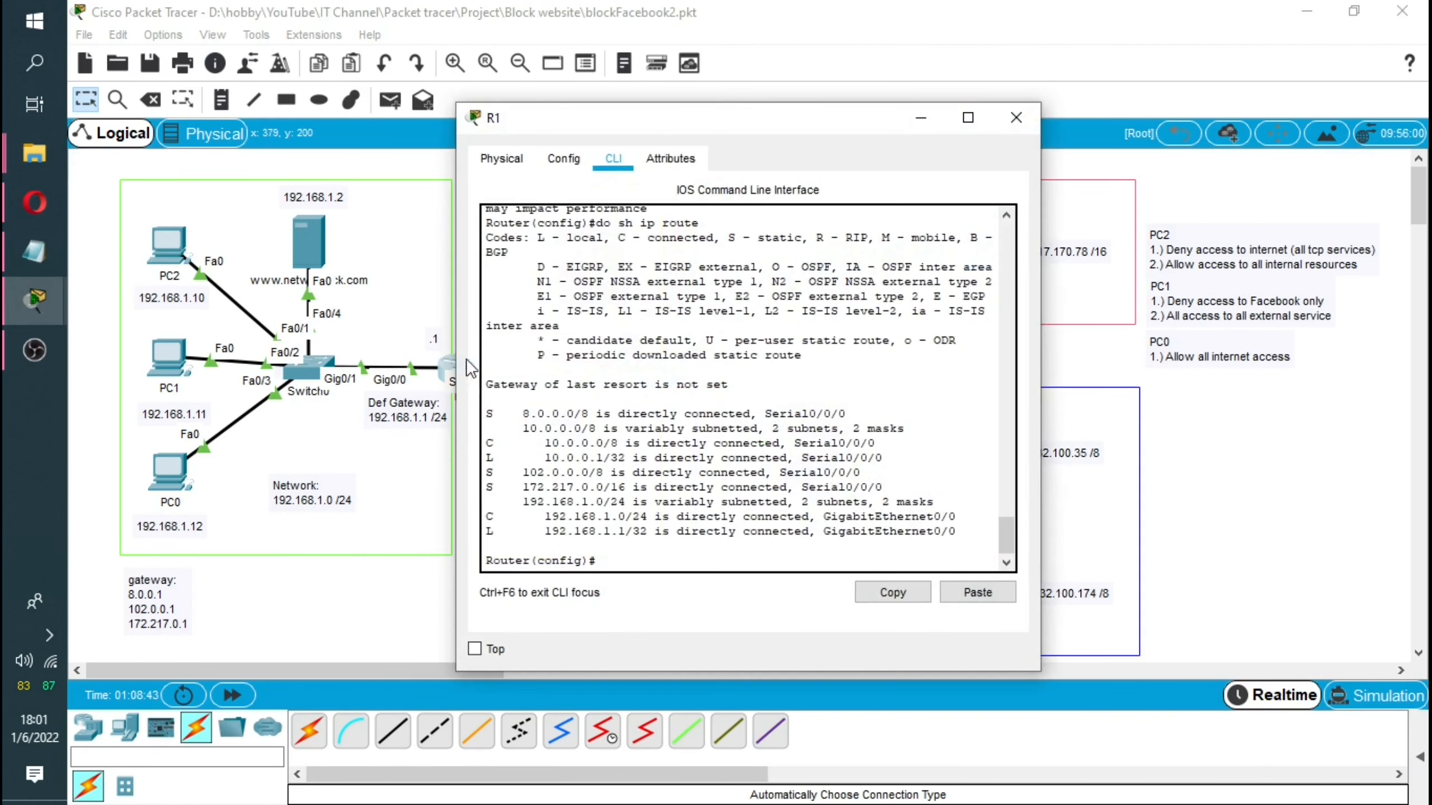
left_click(1014, 118)
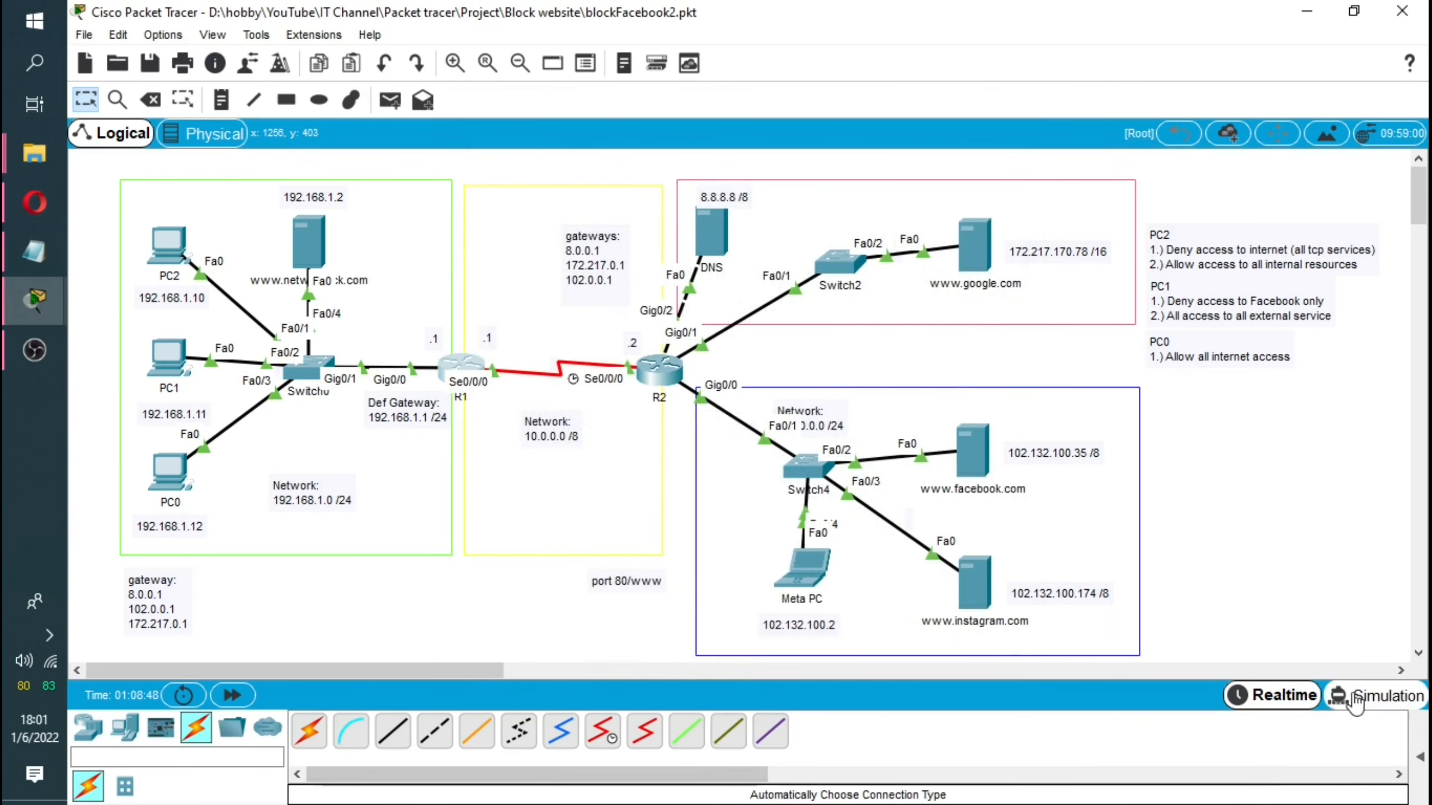
left_click(1372, 694)
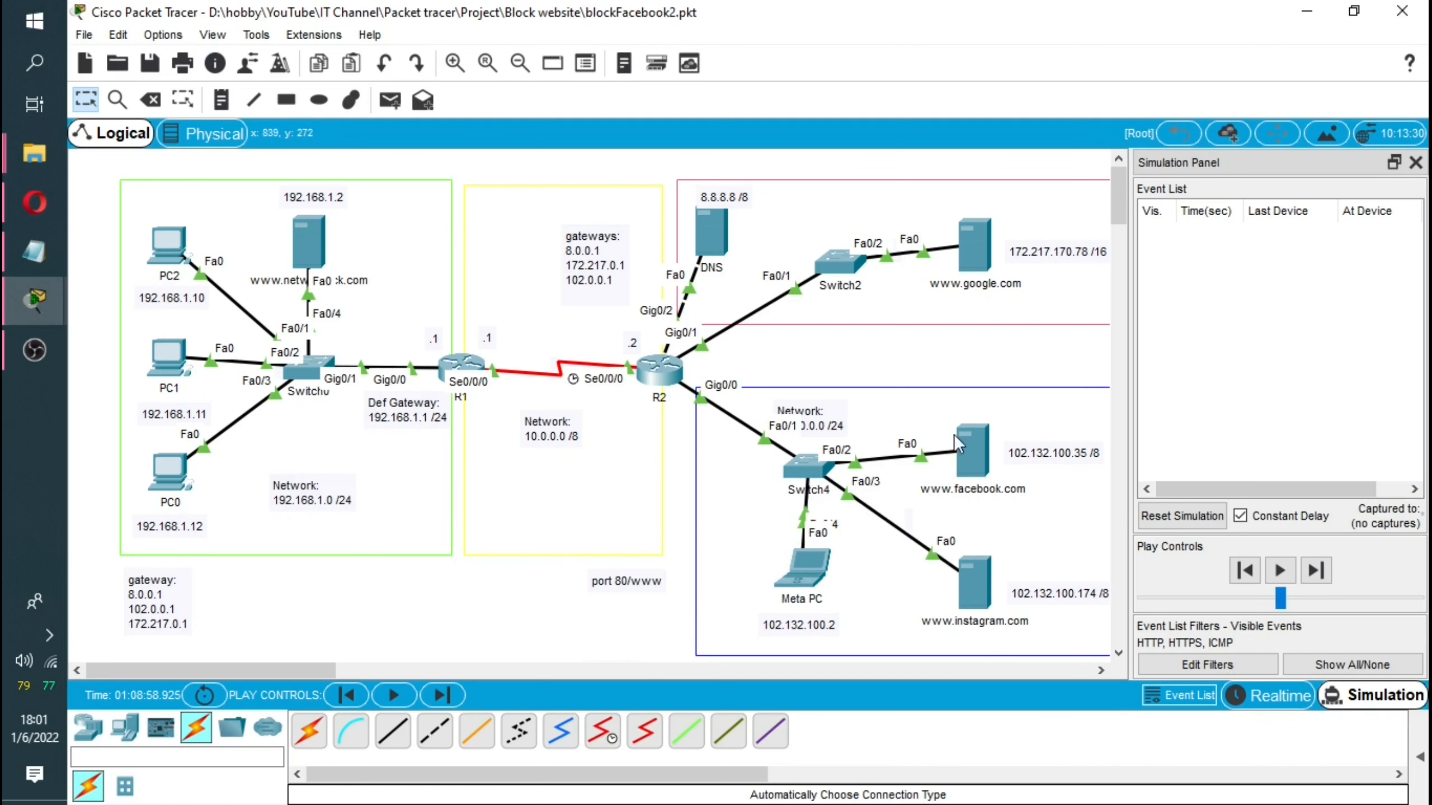
Quit the paused configuration listing on R2 and display its routing table with do sh ip route.
left_click(663, 383)
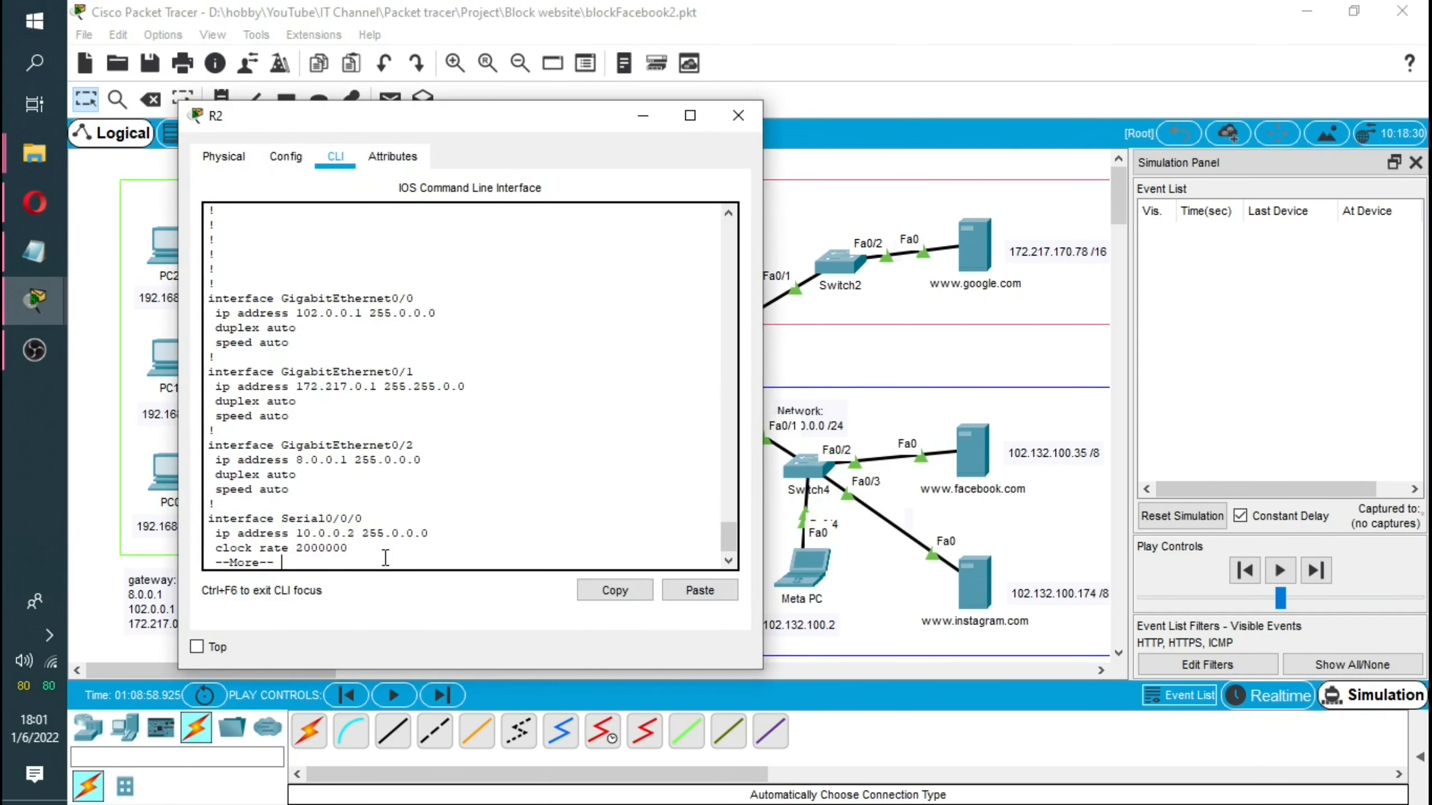
key("q")
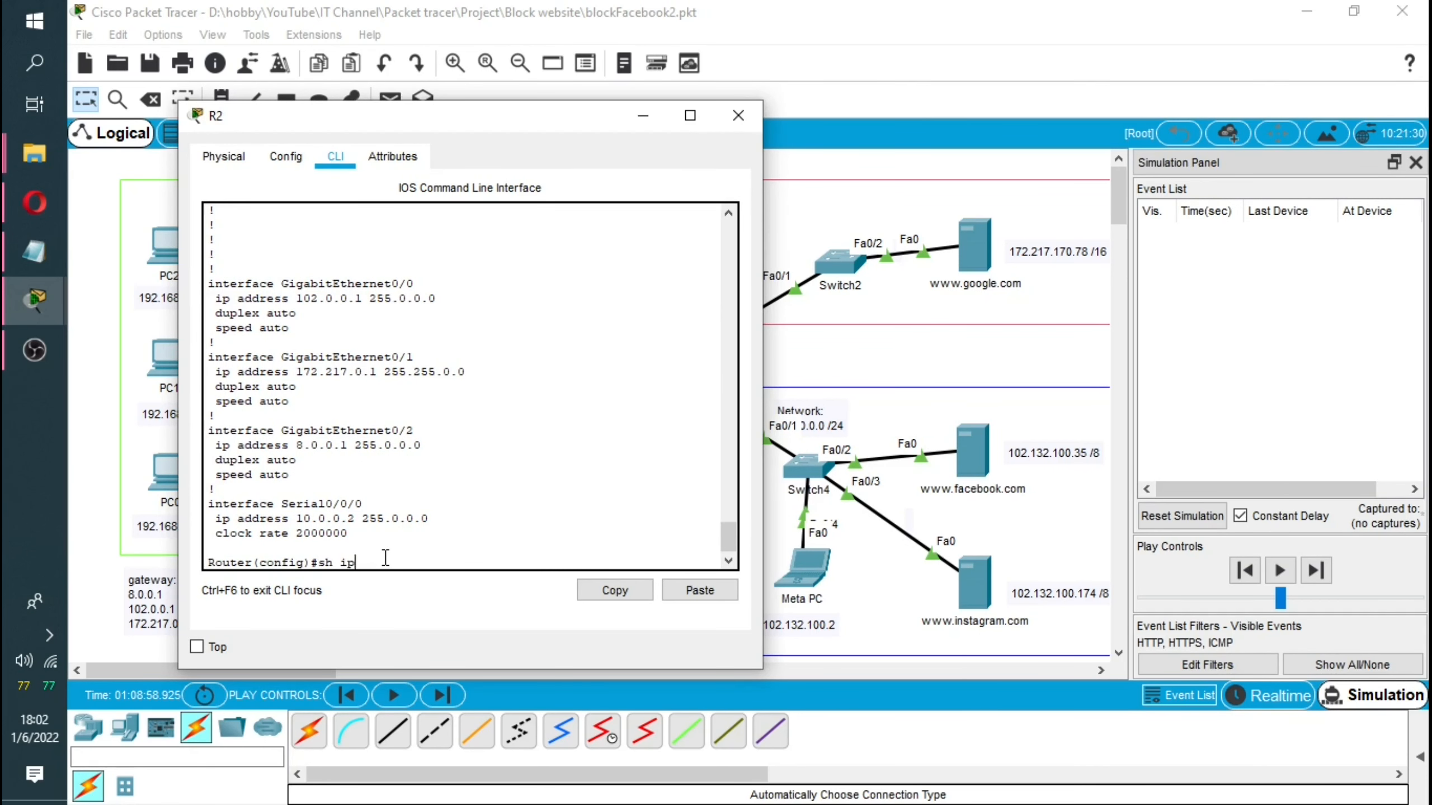
type("sh ip con")
type(" rout")
key("Return")
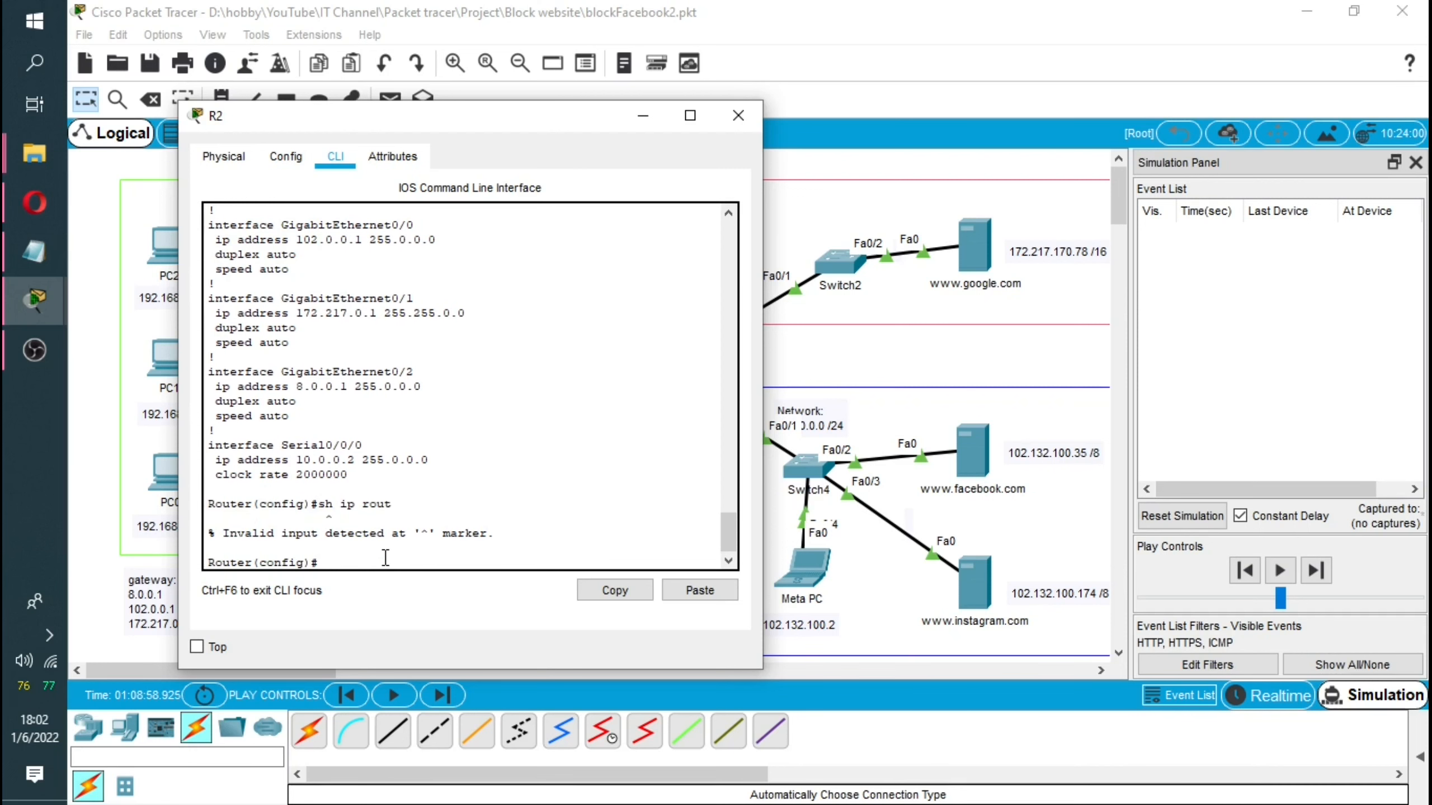
key("Up")
type("do")
key("Return")
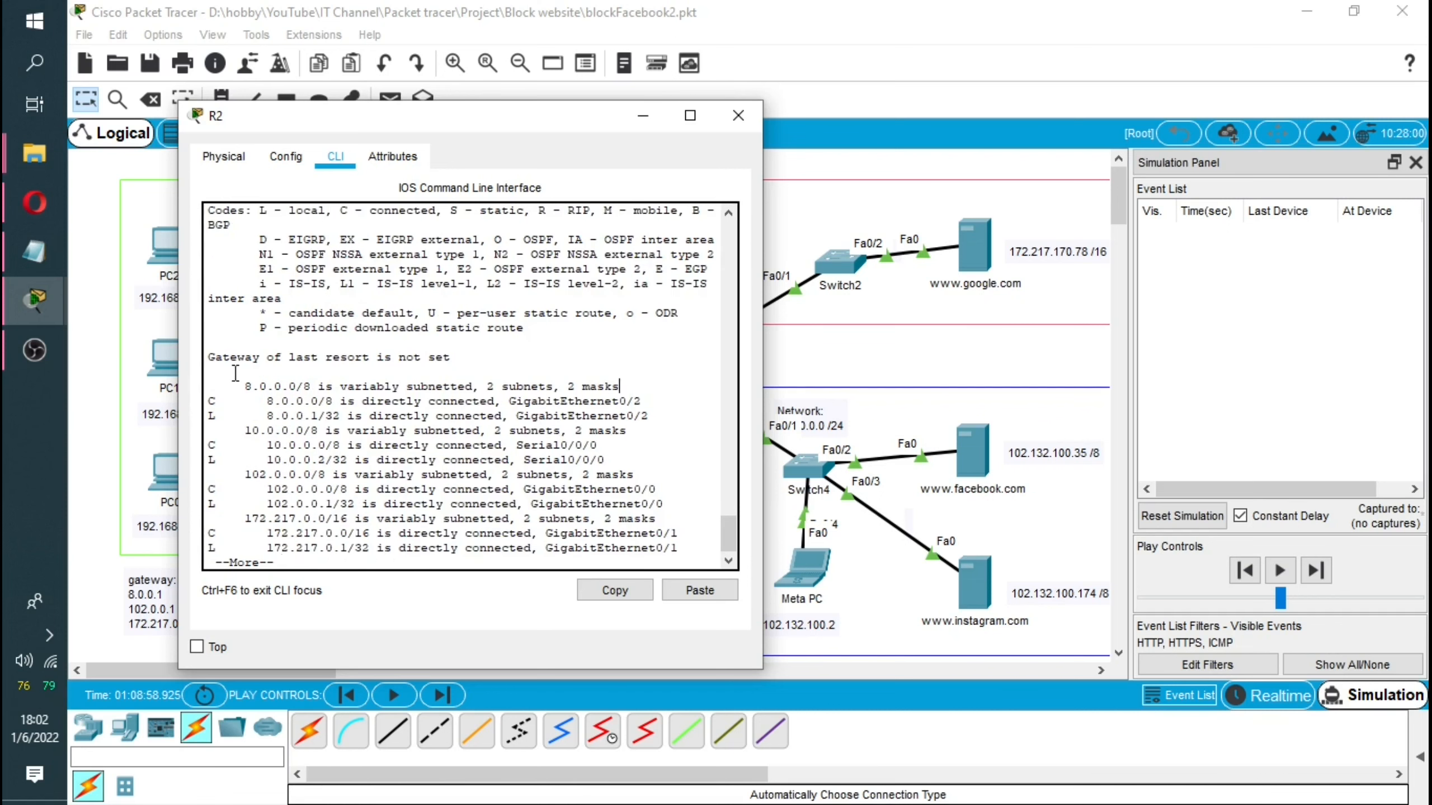
Review the 8.0.0.0, 10.0.0.0, 102.0.0.0 and 172.217.0.0 entries in R2's routing table and close the router's window.
left_click_drag(235, 375, 325, 391)
left_click_drag(248, 431, 351, 434)
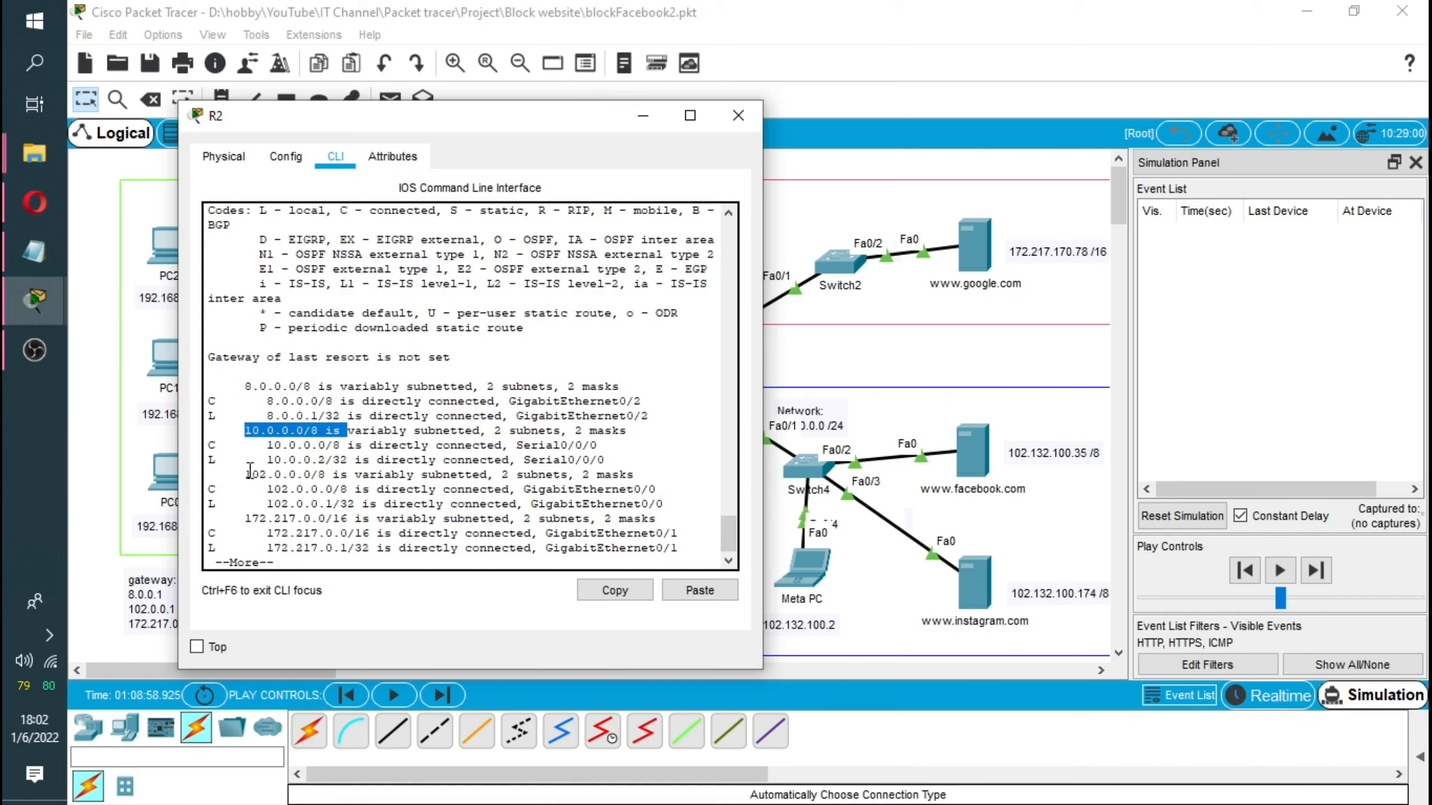
left_click_drag(238, 475, 369, 477)
left_click_drag(252, 519, 322, 519)
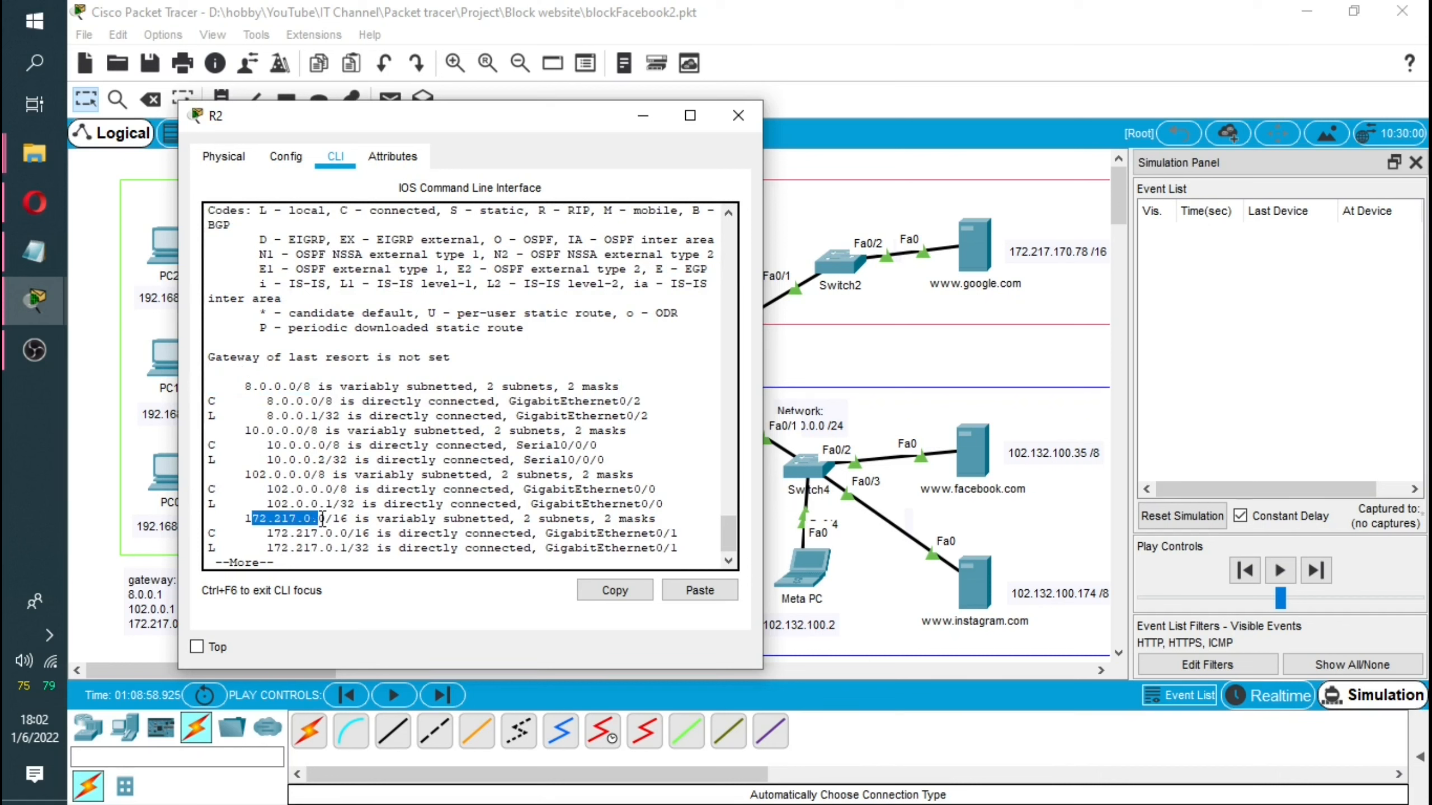
left_click(741, 127)
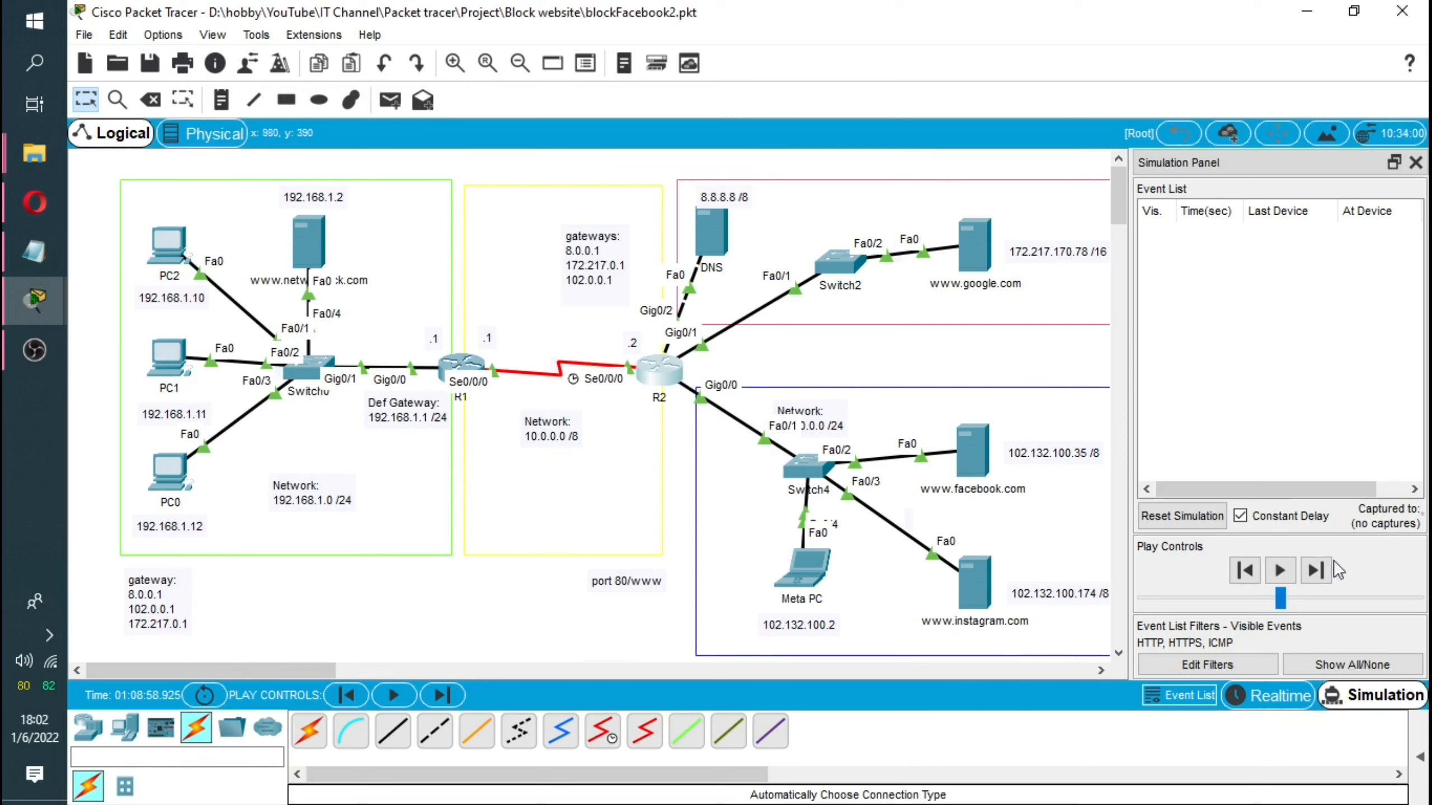
Raise the simulation playback speed and start a ping from PC2's command prompt to the Facebook server at 102.132.100.35.
left_click_drag(1309, 597, 1287, 598)
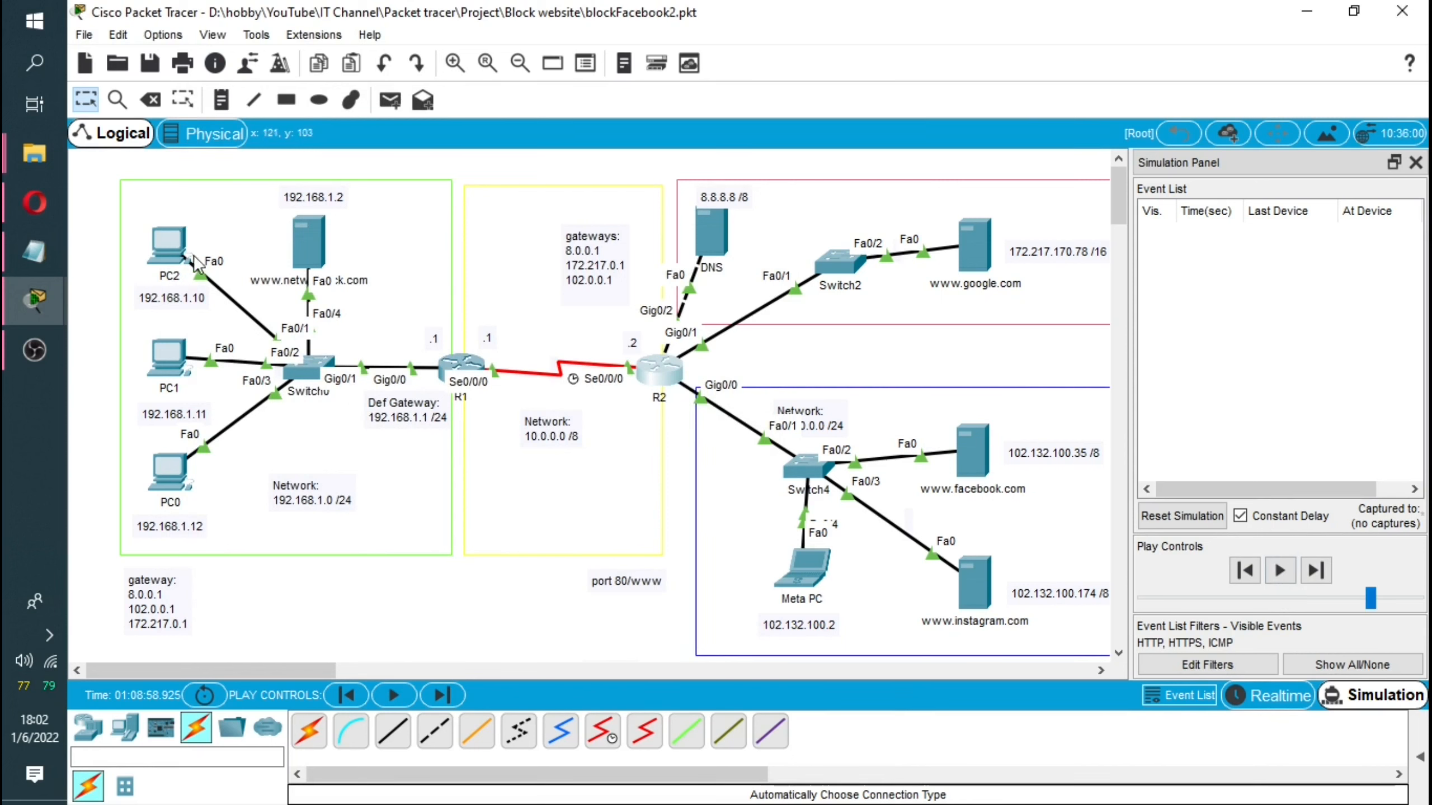
left_click(166, 245)
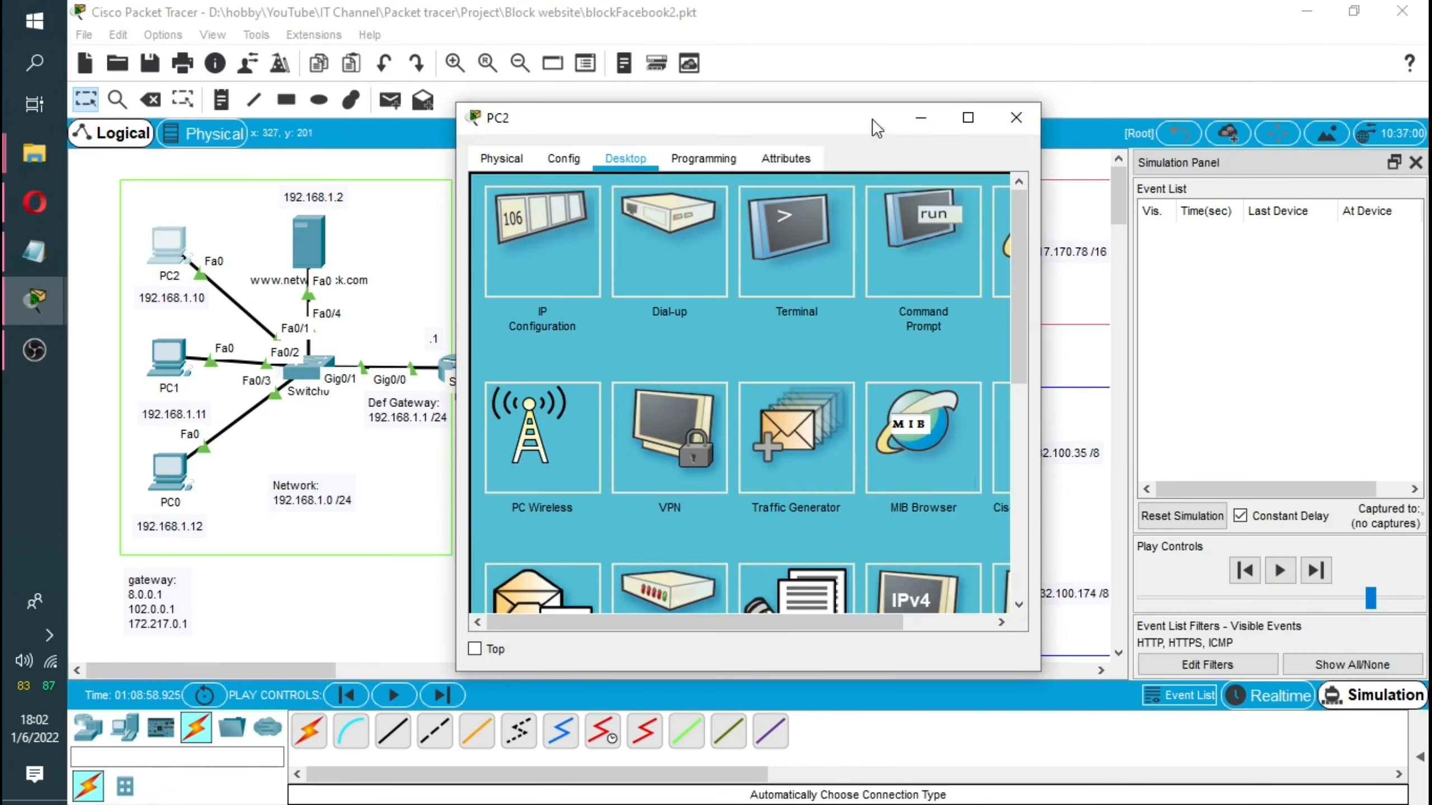
left_click_drag(872, 118, 654, 132)
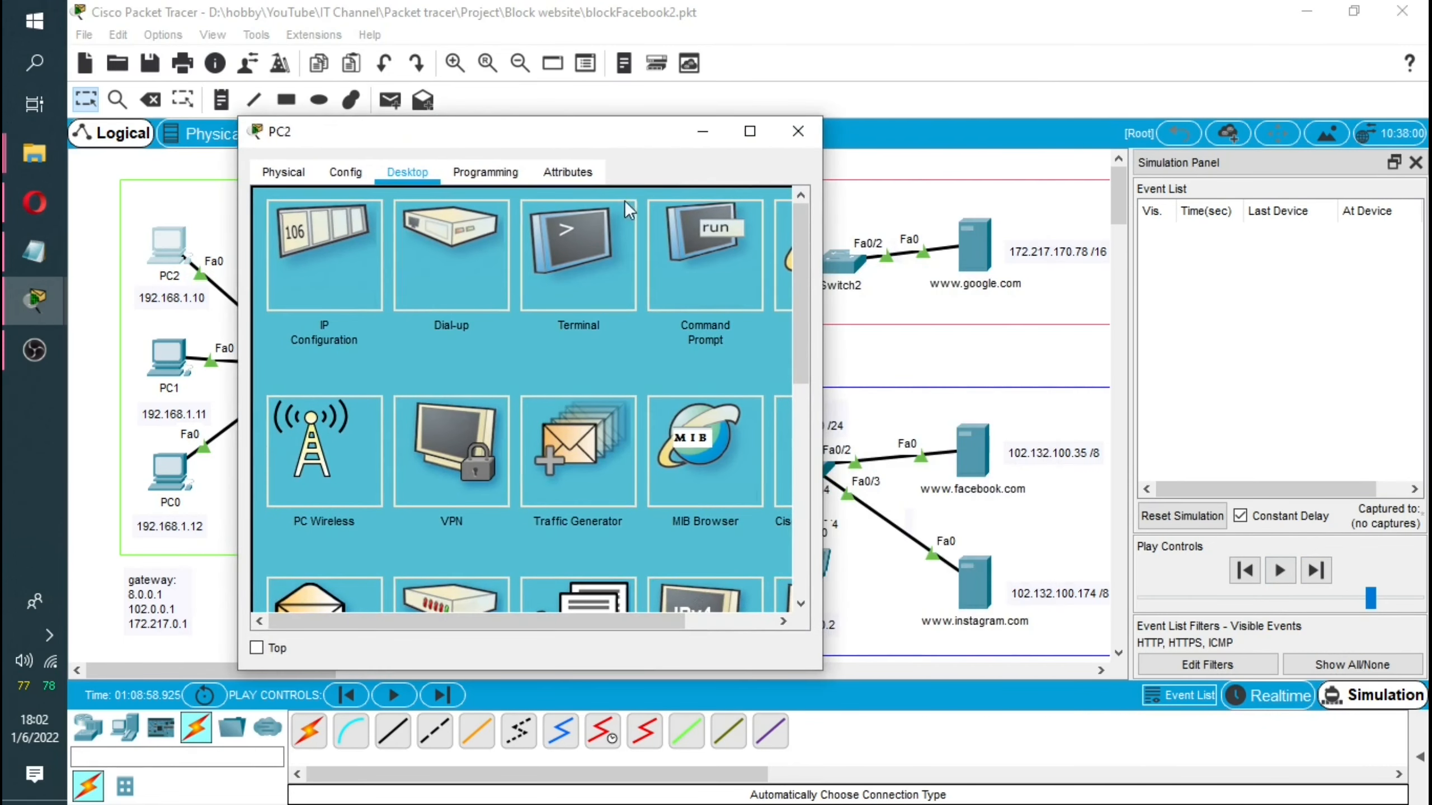
left_click(711, 275)
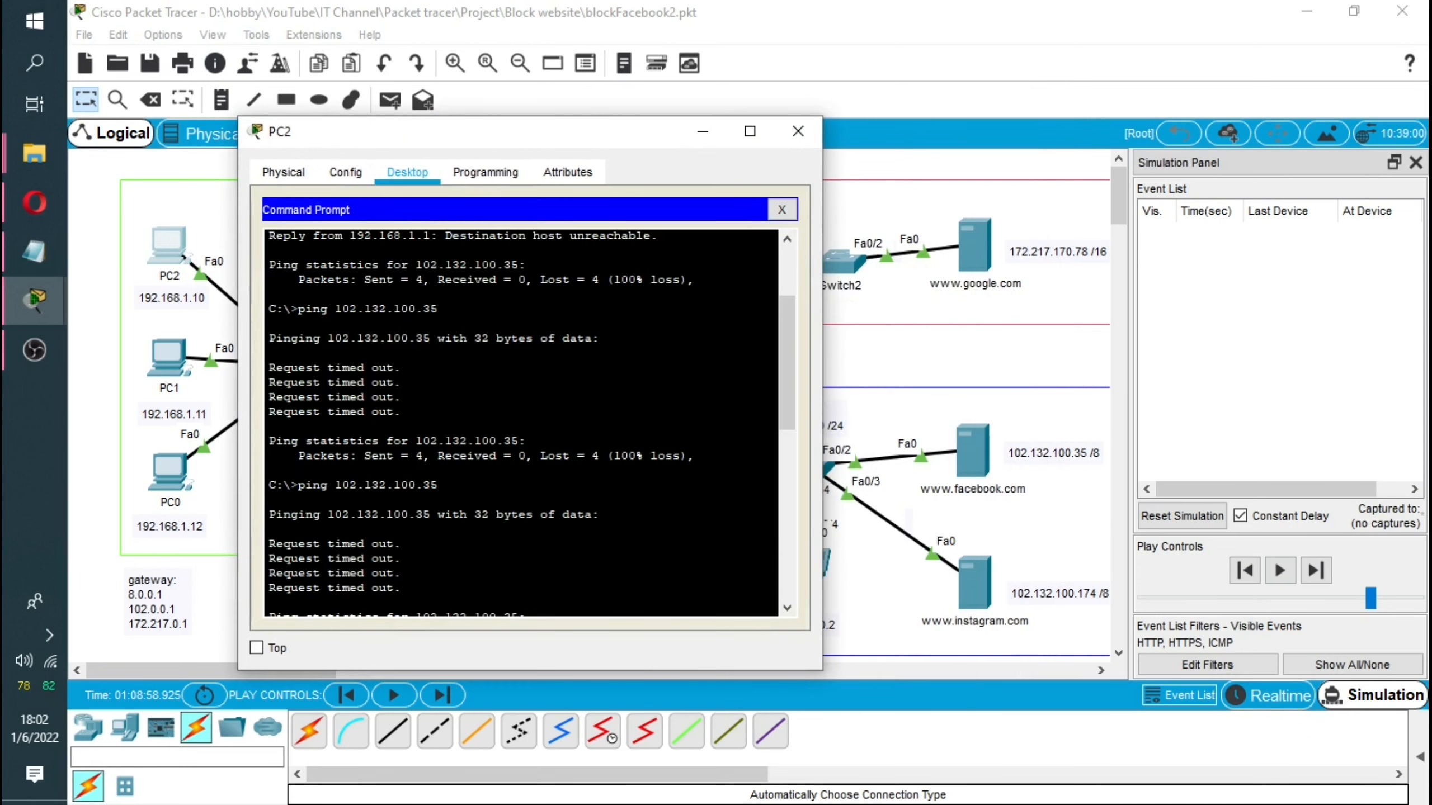
key("Up")
key("Up")
key("Up")
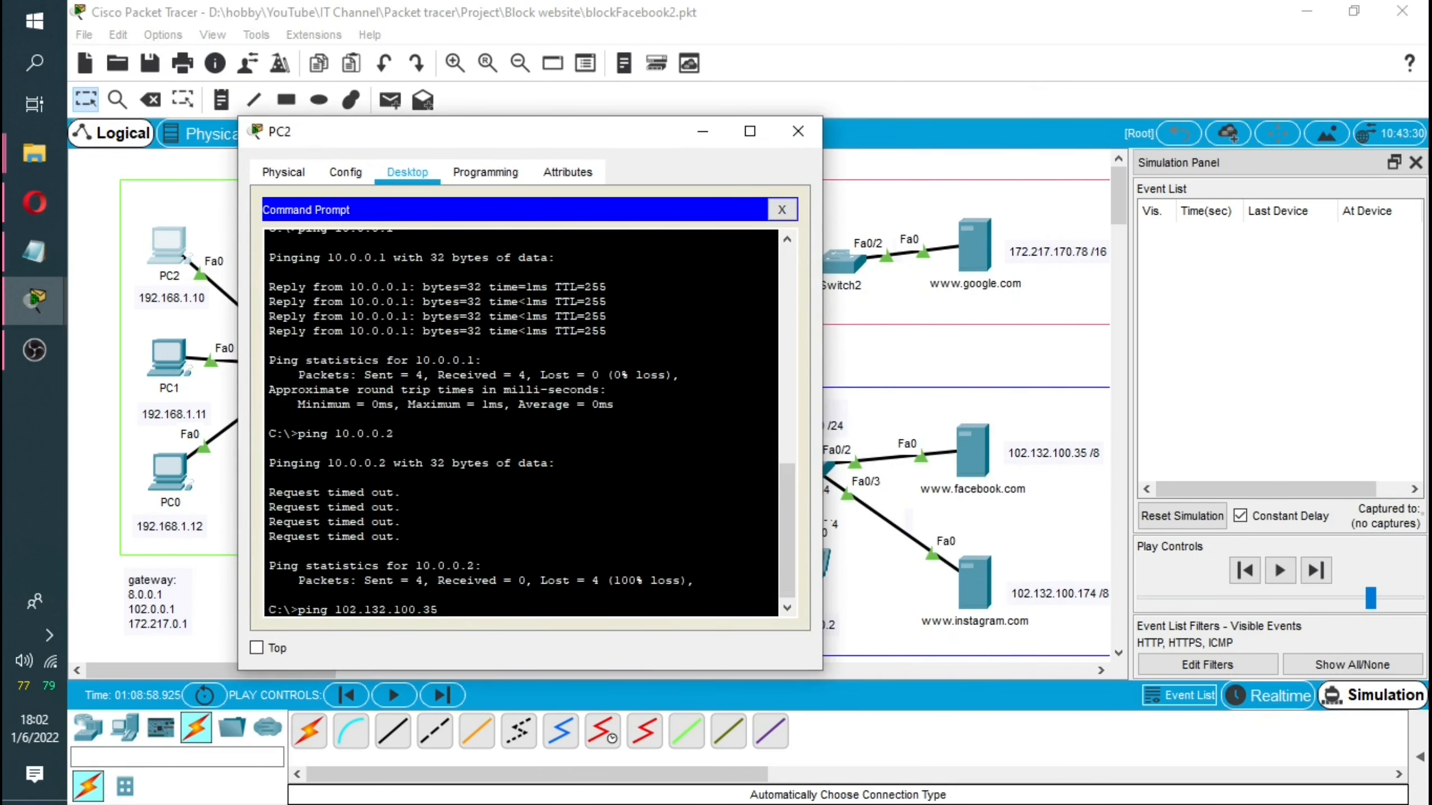
key("Return")
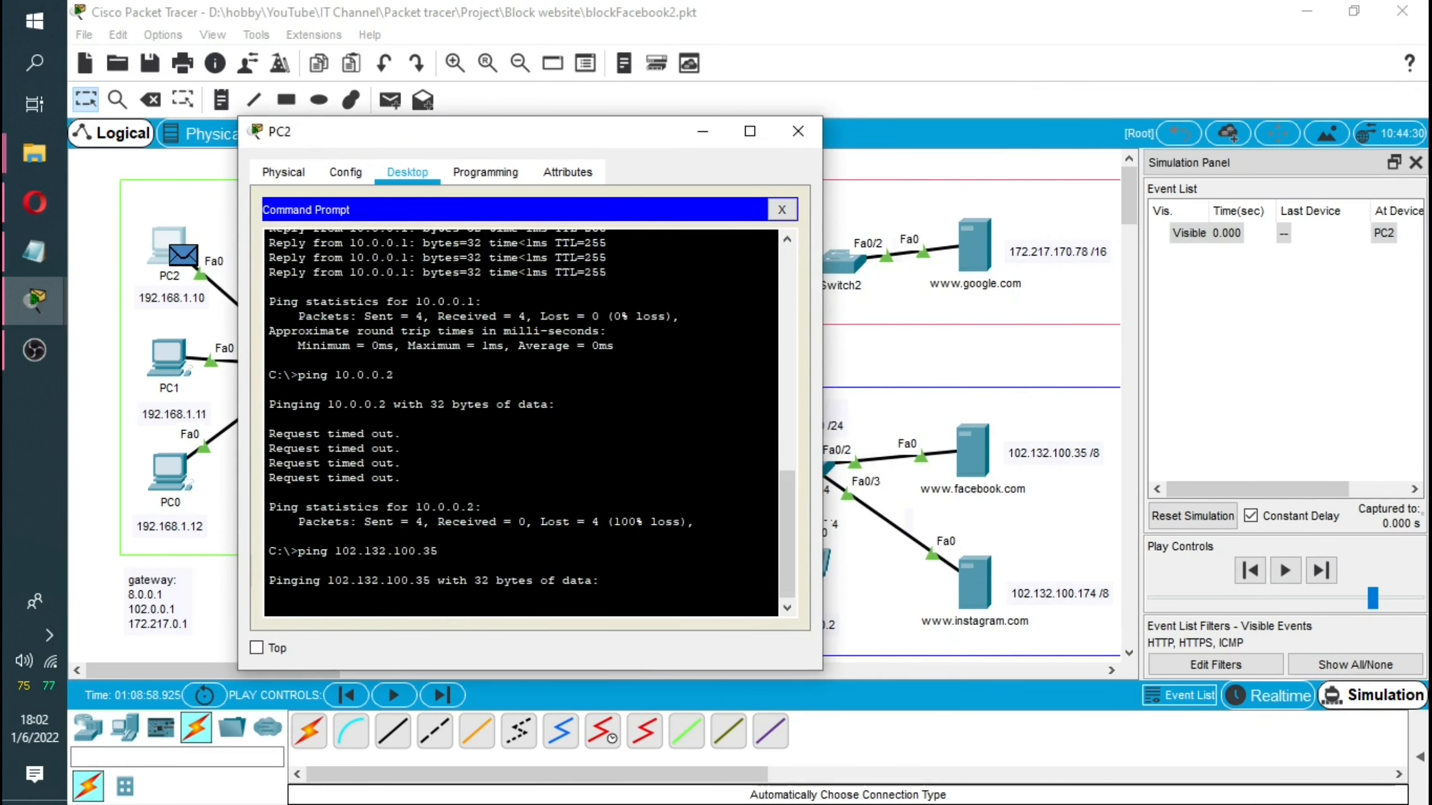
Play the simulation to trace PC2's ping packets through the topology, reset it and return to realtime mode.
left_click(703, 131)
left_click(1285, 574)
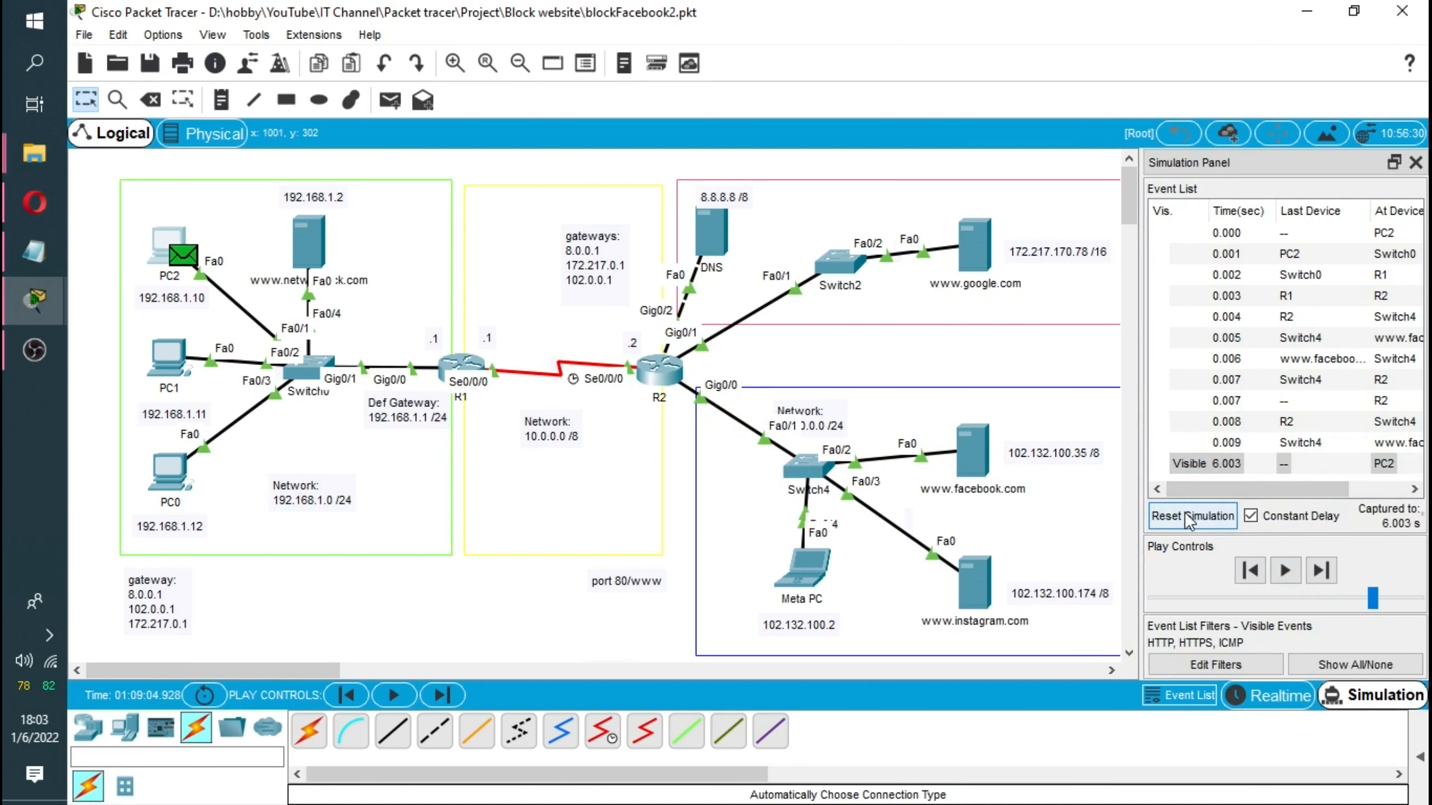
left_click(1187, 516)
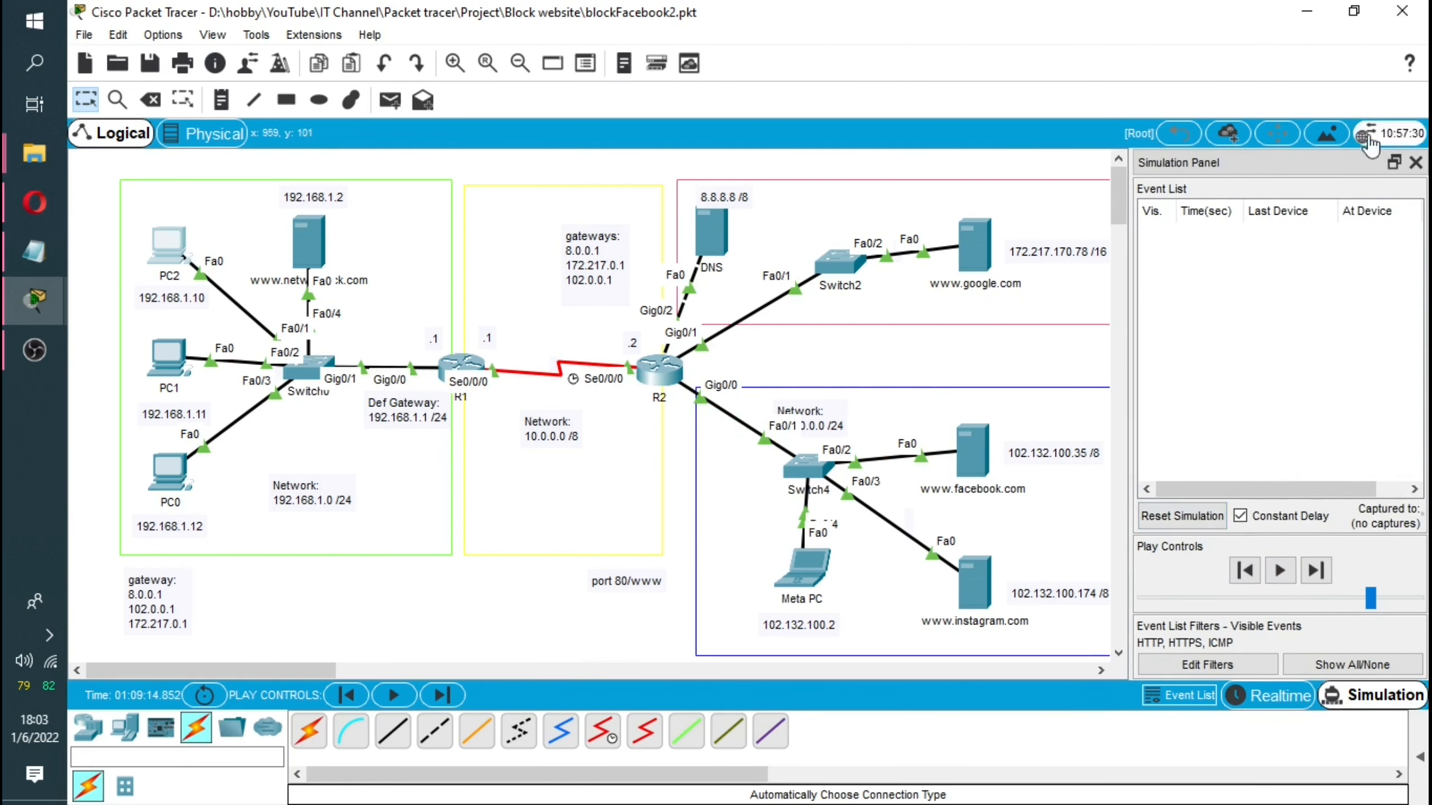
left_click(1368, 138)
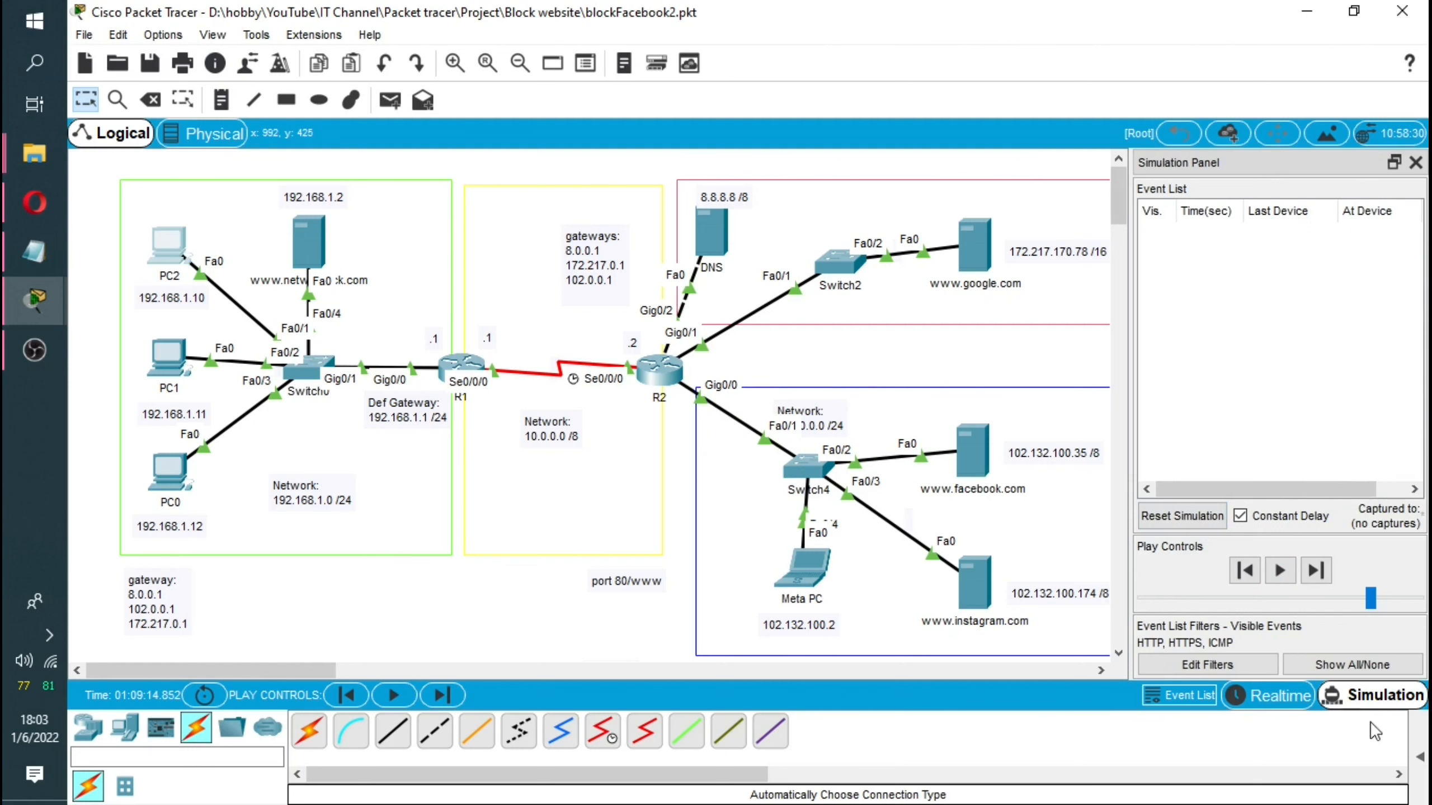
left_click(1277, 695)
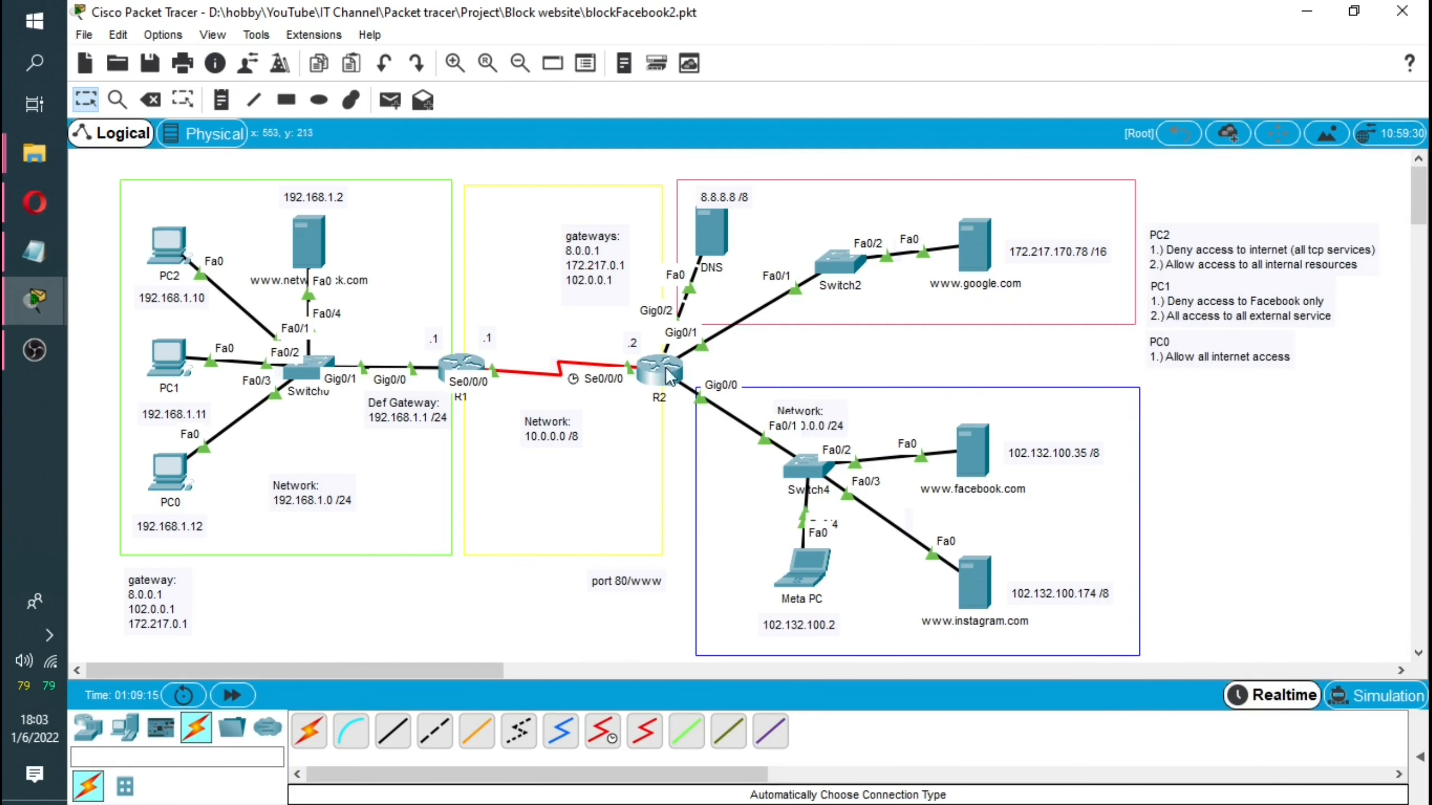
Add a static route on R2 to the internal network 192.168.1.0 with mask 255.255.255.0 through s0/0/0, and close the router's window.
left_click(659, 366)
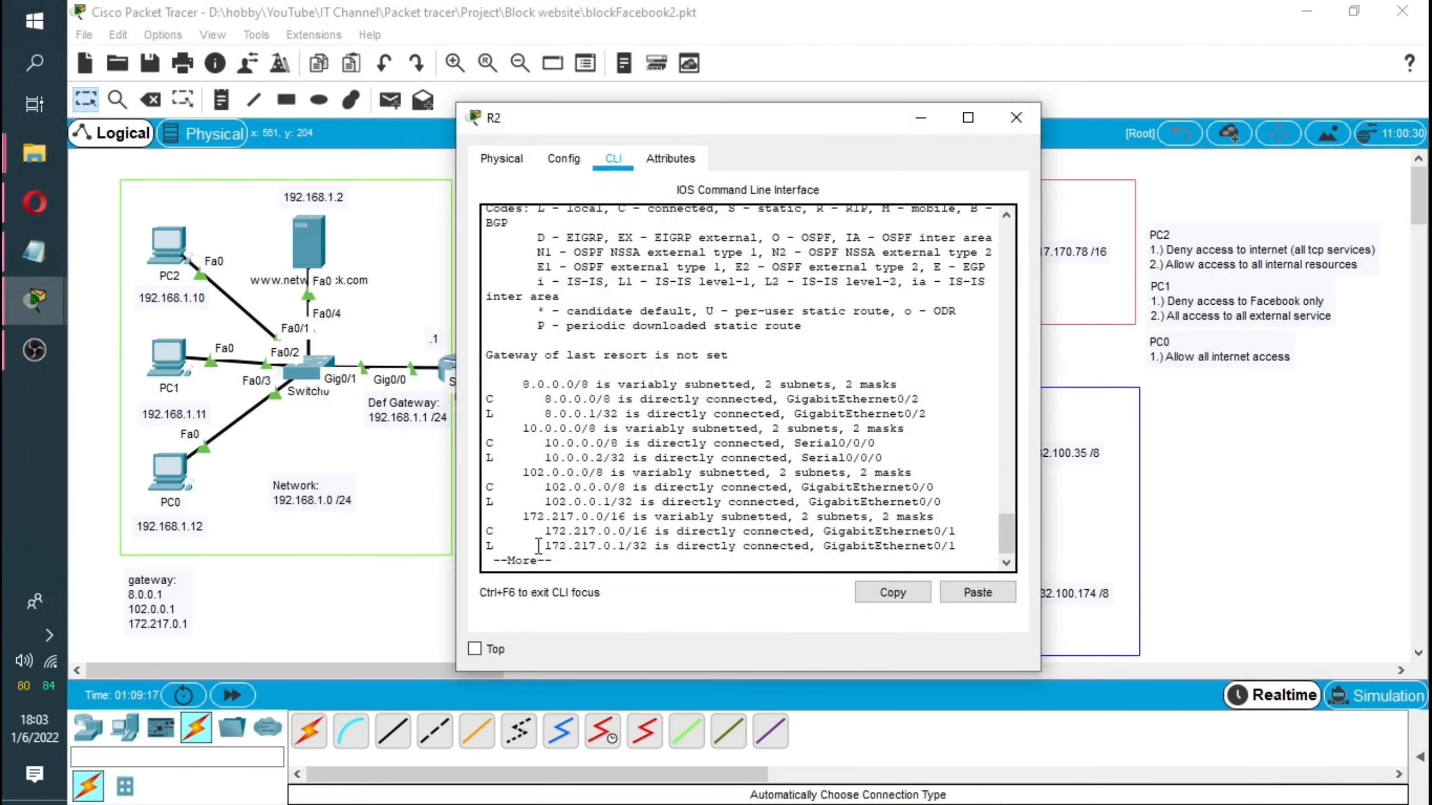
key("Return")
key("Return")
type("ig)#ip r")
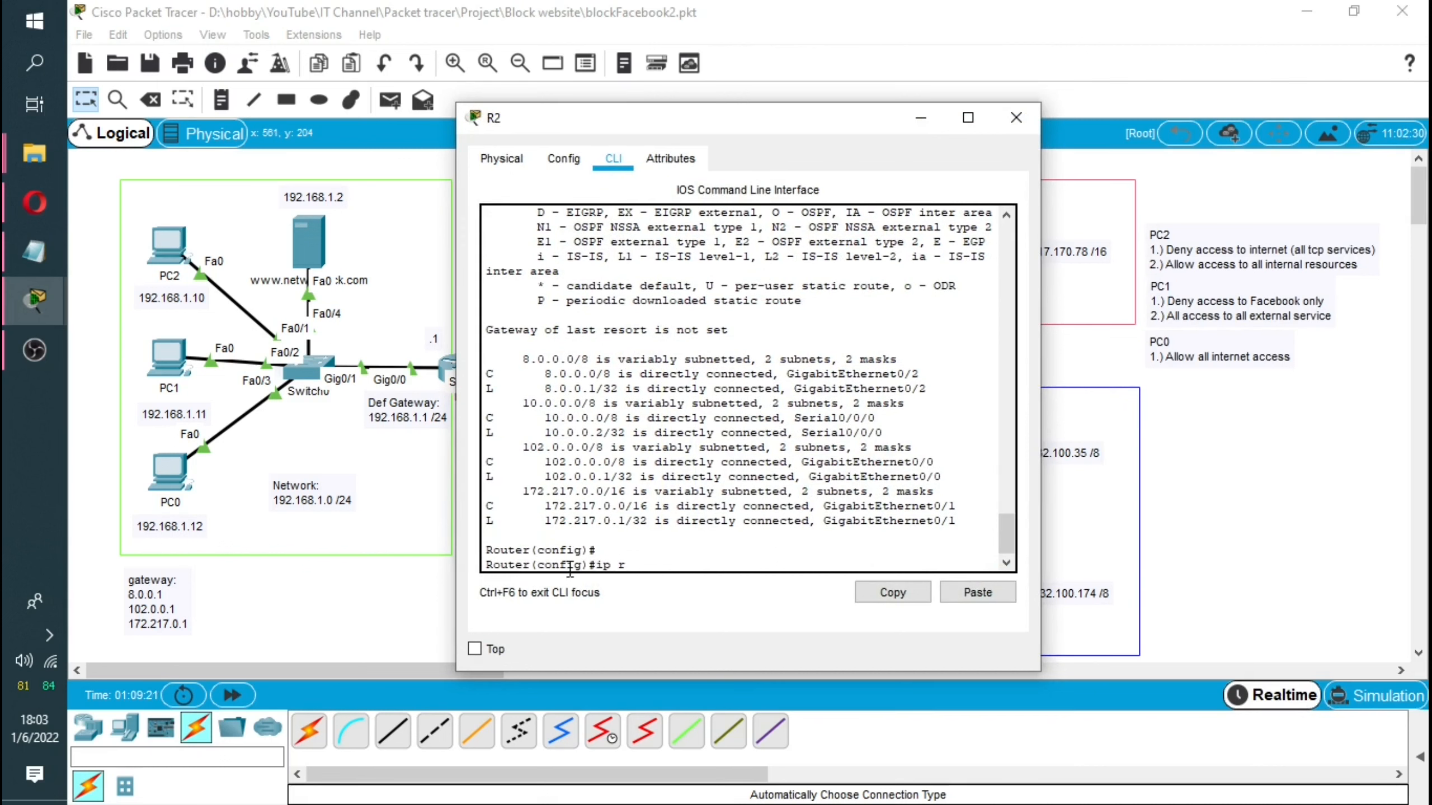
type("oit")
key("BackSpace")
key("BackSpace")
key("BackSpace")
type("ute 192")
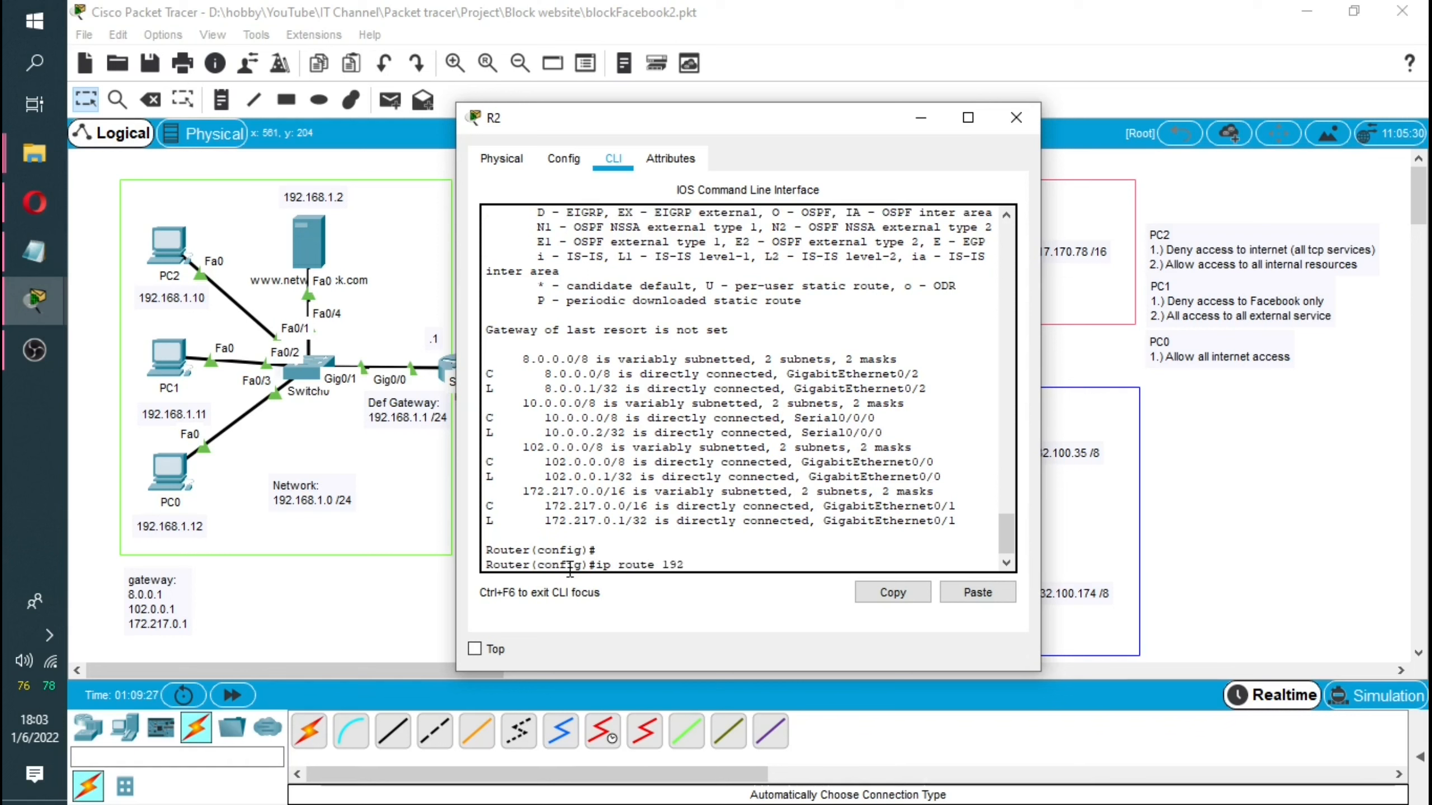
type(".168.")
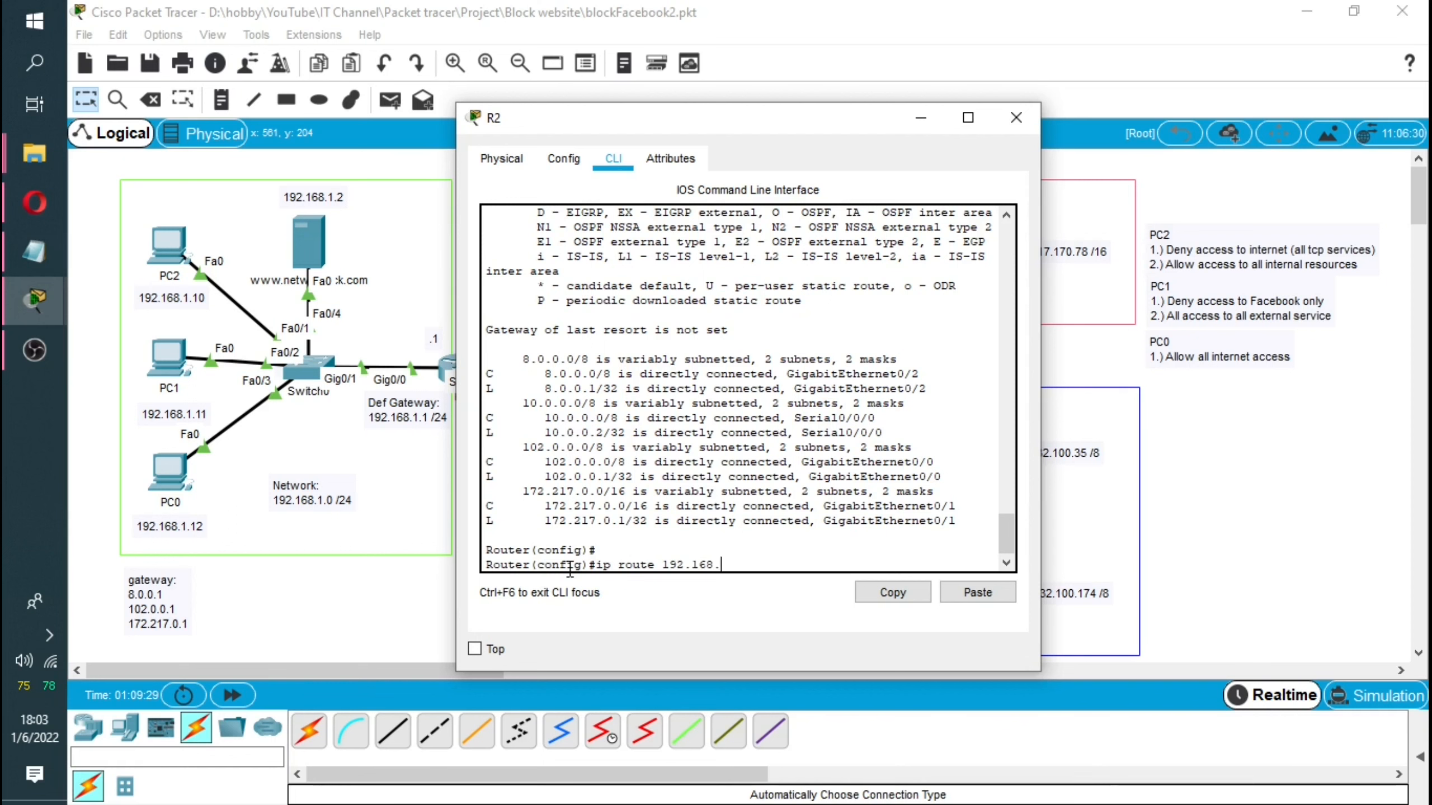
type("1.0 255.255.255.0")
left_click_drag(791, 116, 1180, 337)
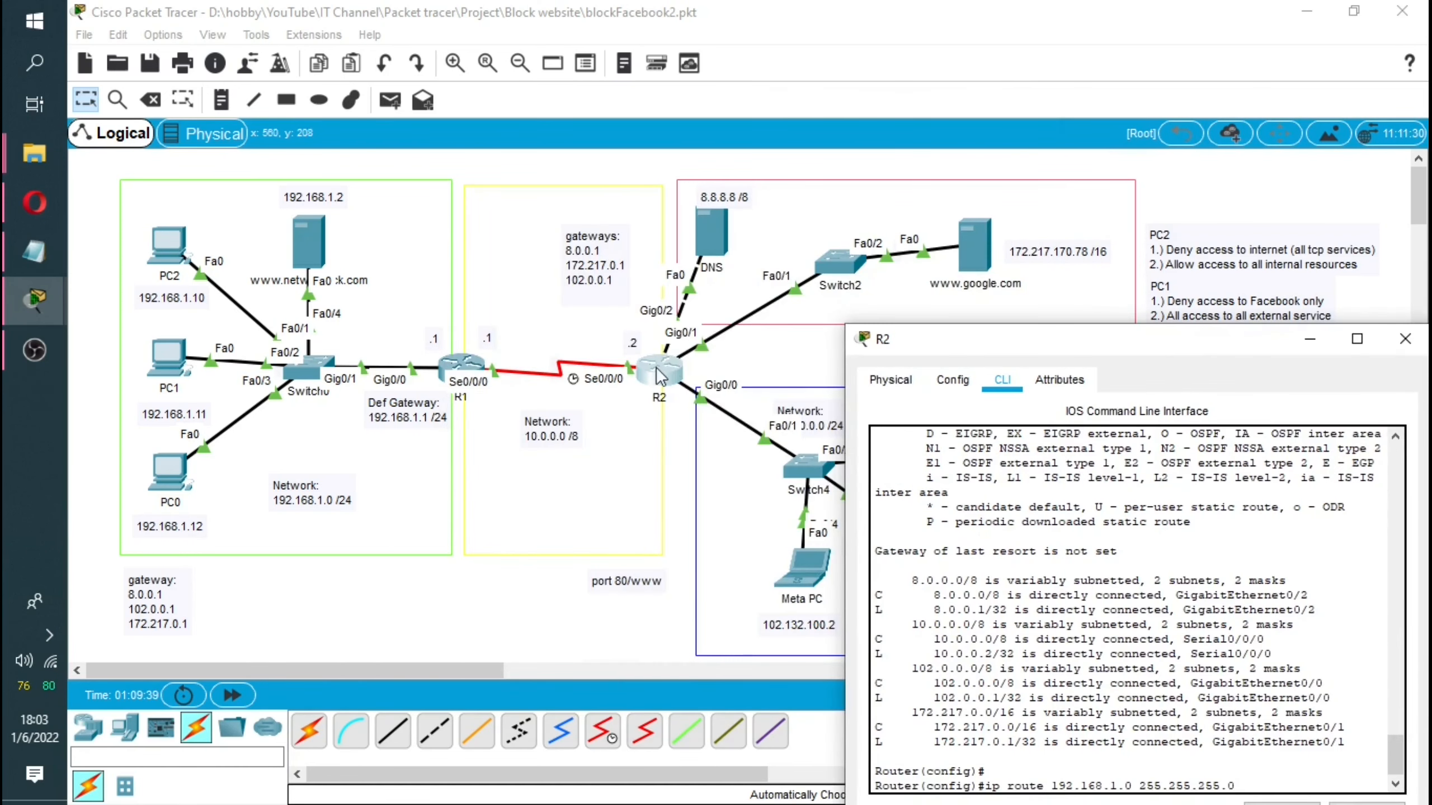
left_click_drag(1143, 341, 1020, 176)
type("s")
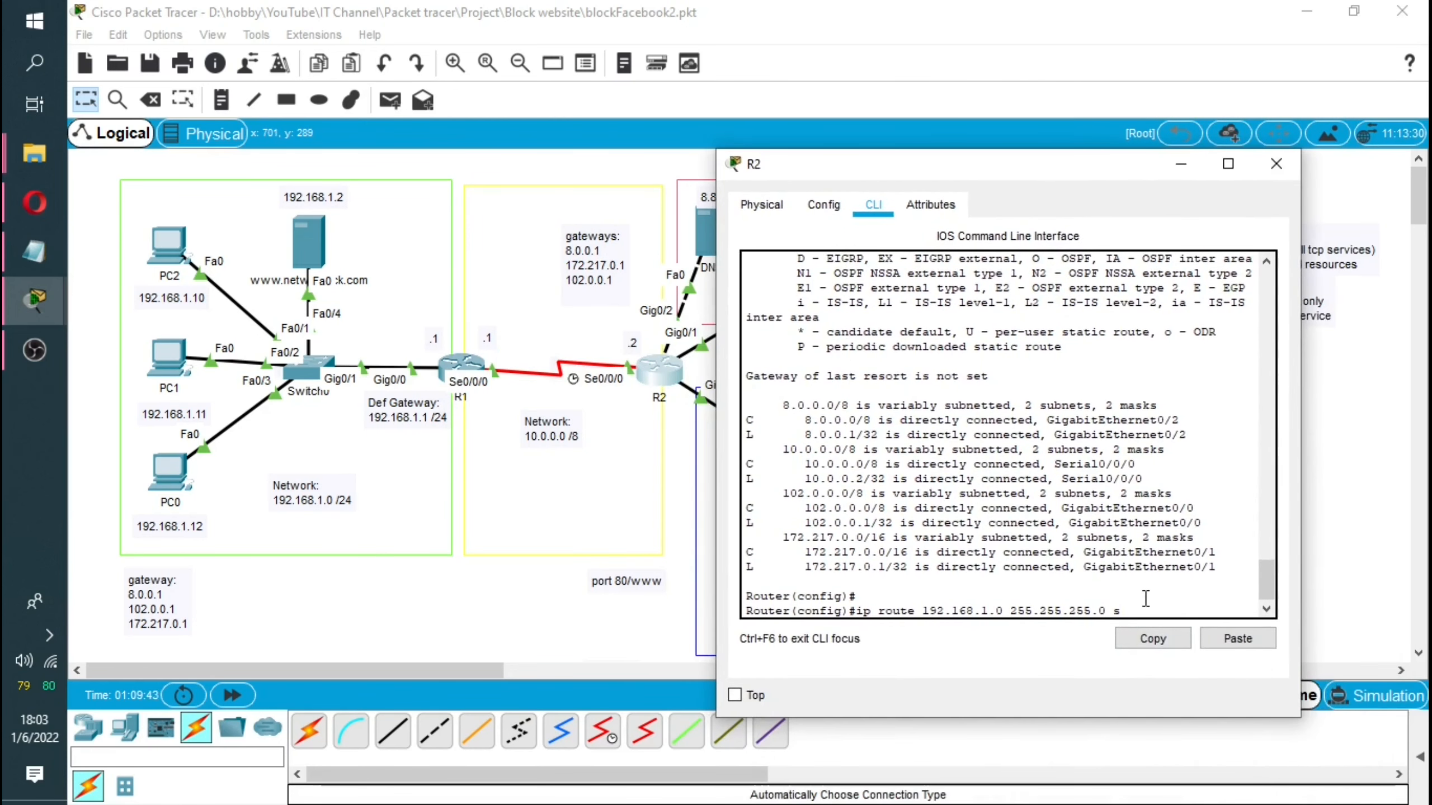
type("0/0/0")
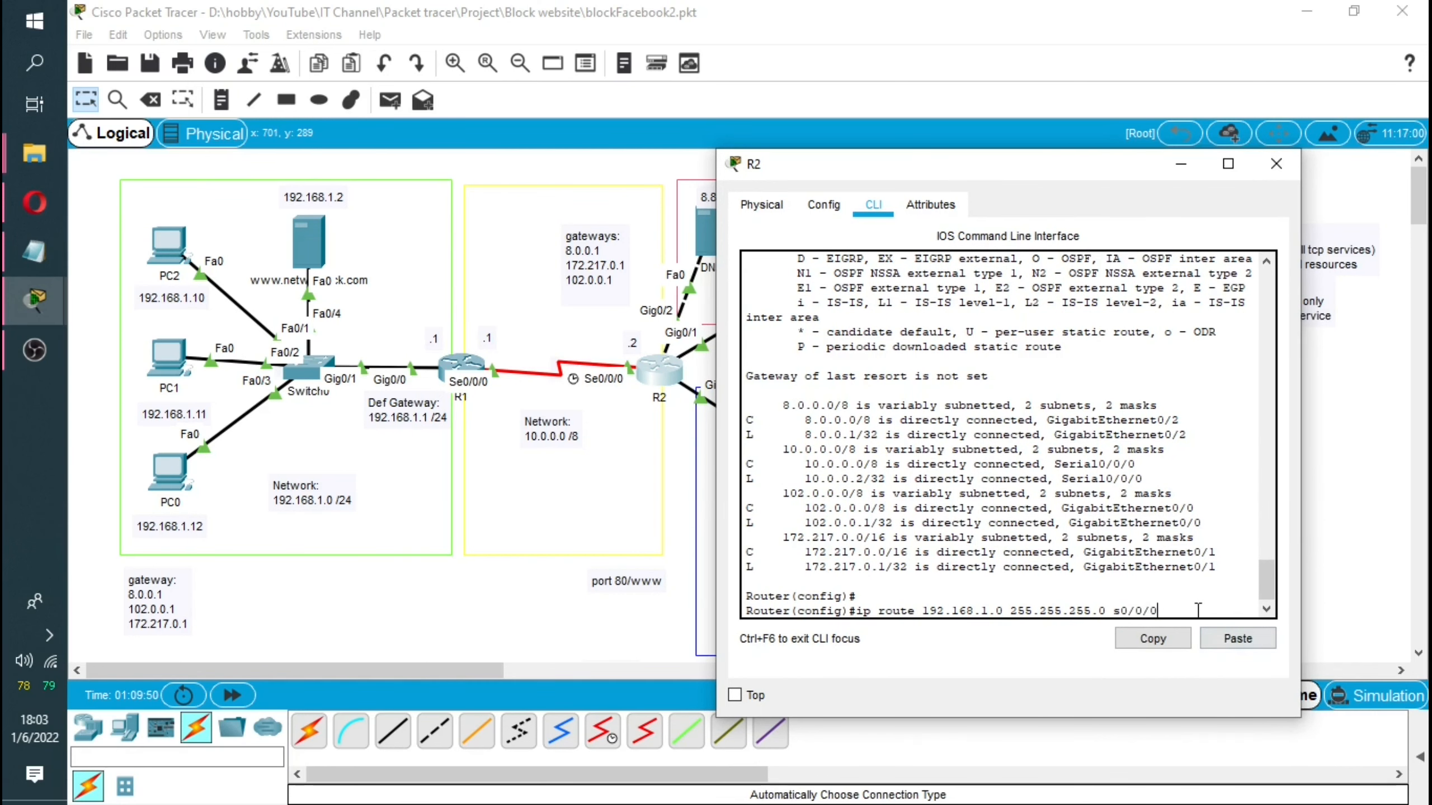
key("Return")
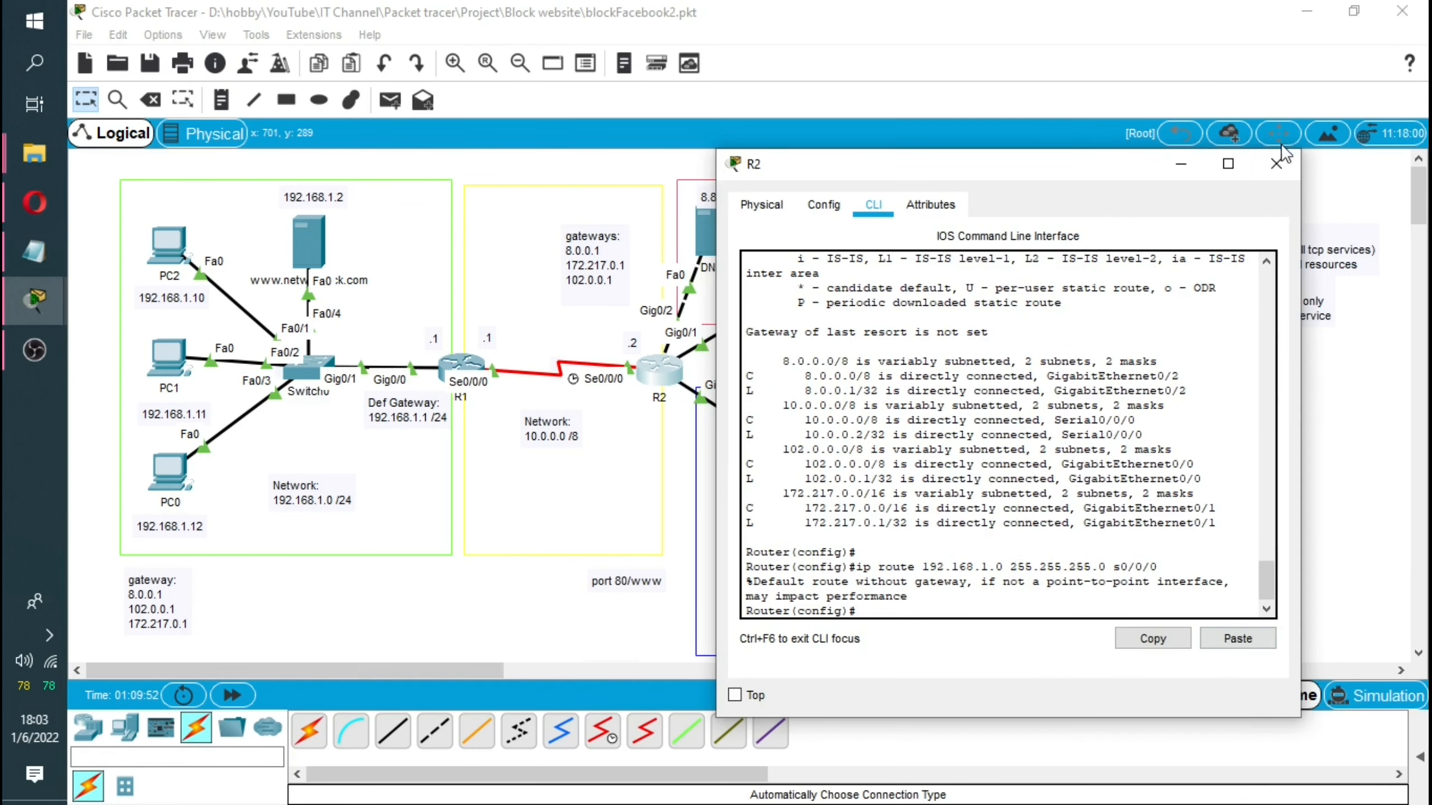
left_click(1276, 163)
Ping the Facebook server at 102.132.100.35 again from PC2 in realtime mode and close the PC's window.
left_click(182, 251)
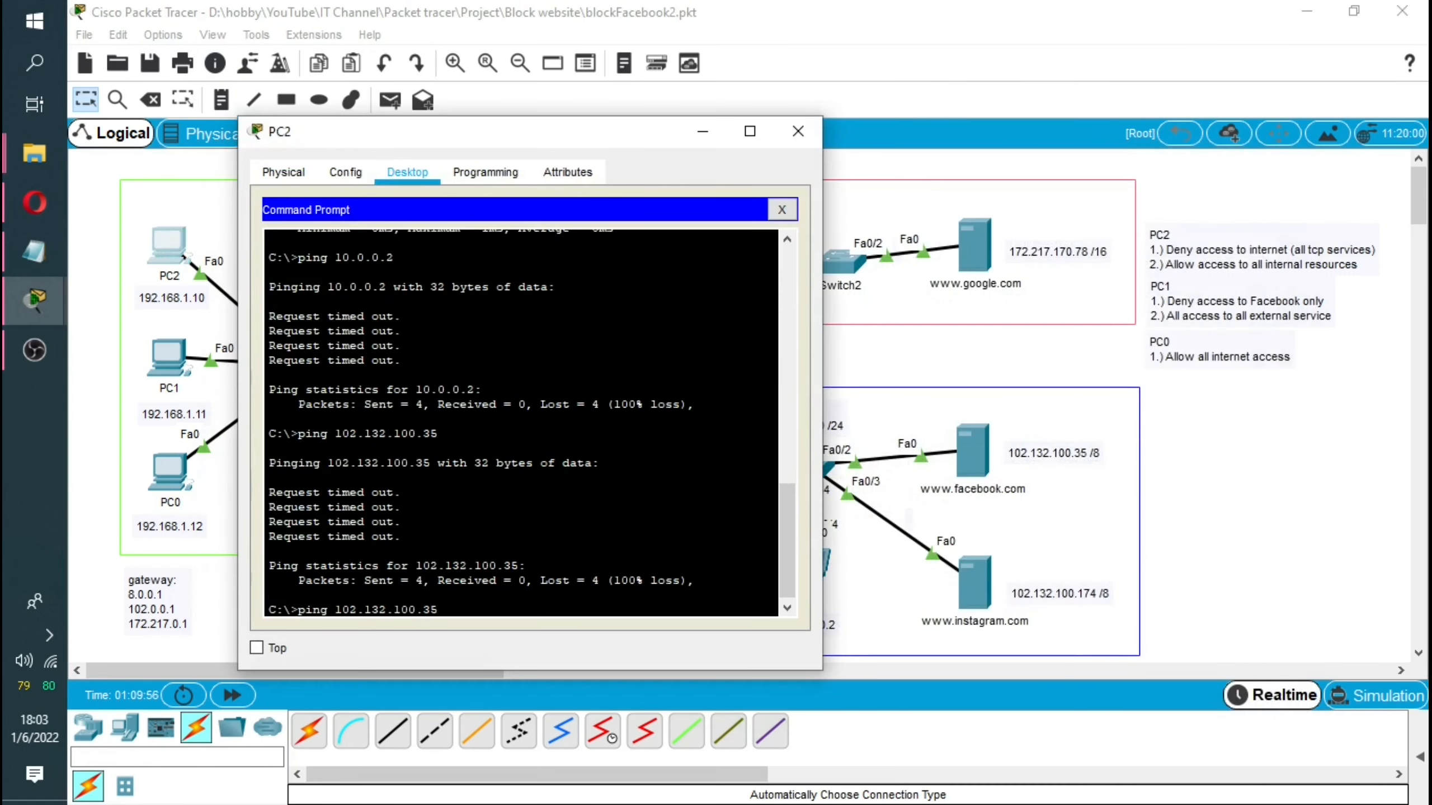
key("Return")
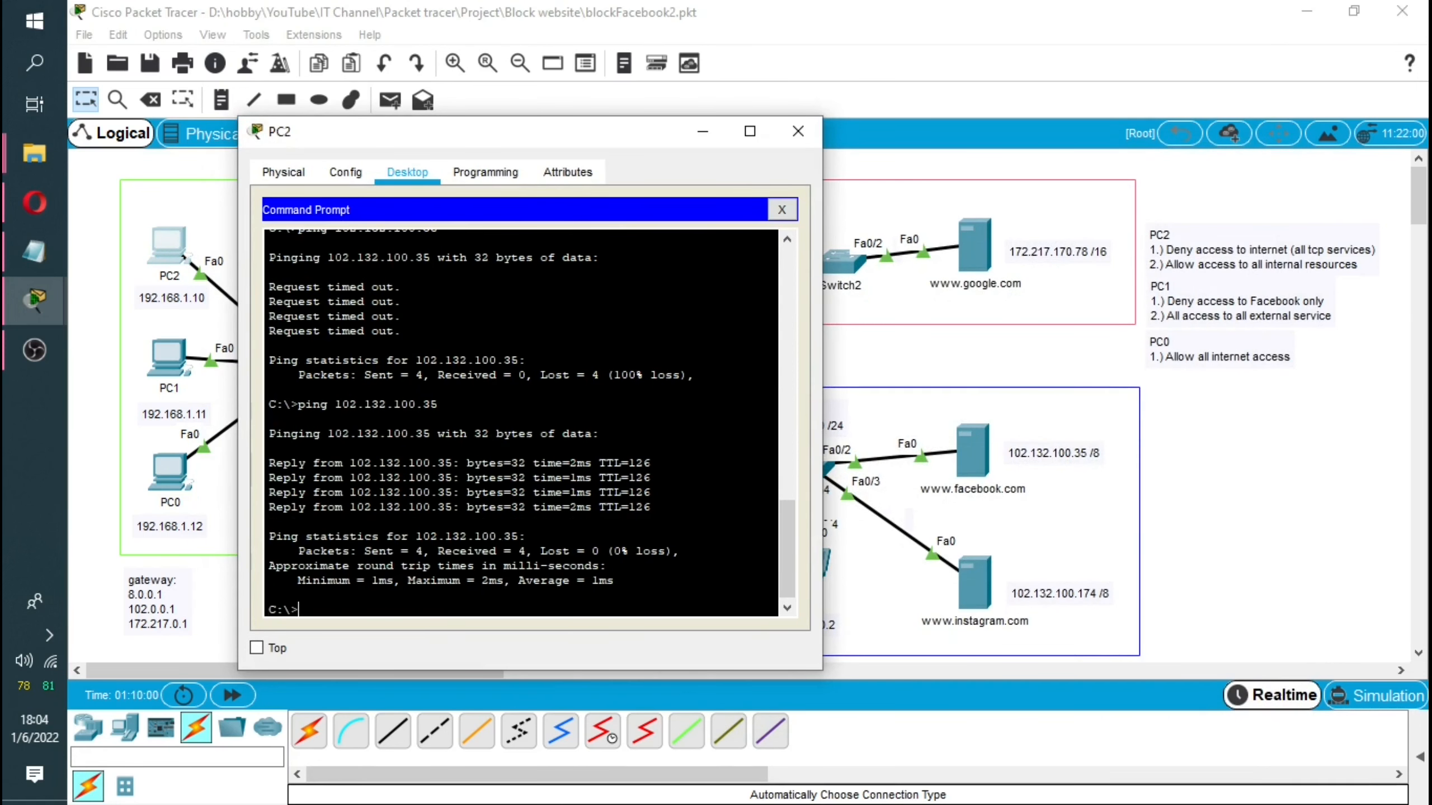
left_click(798, 131)
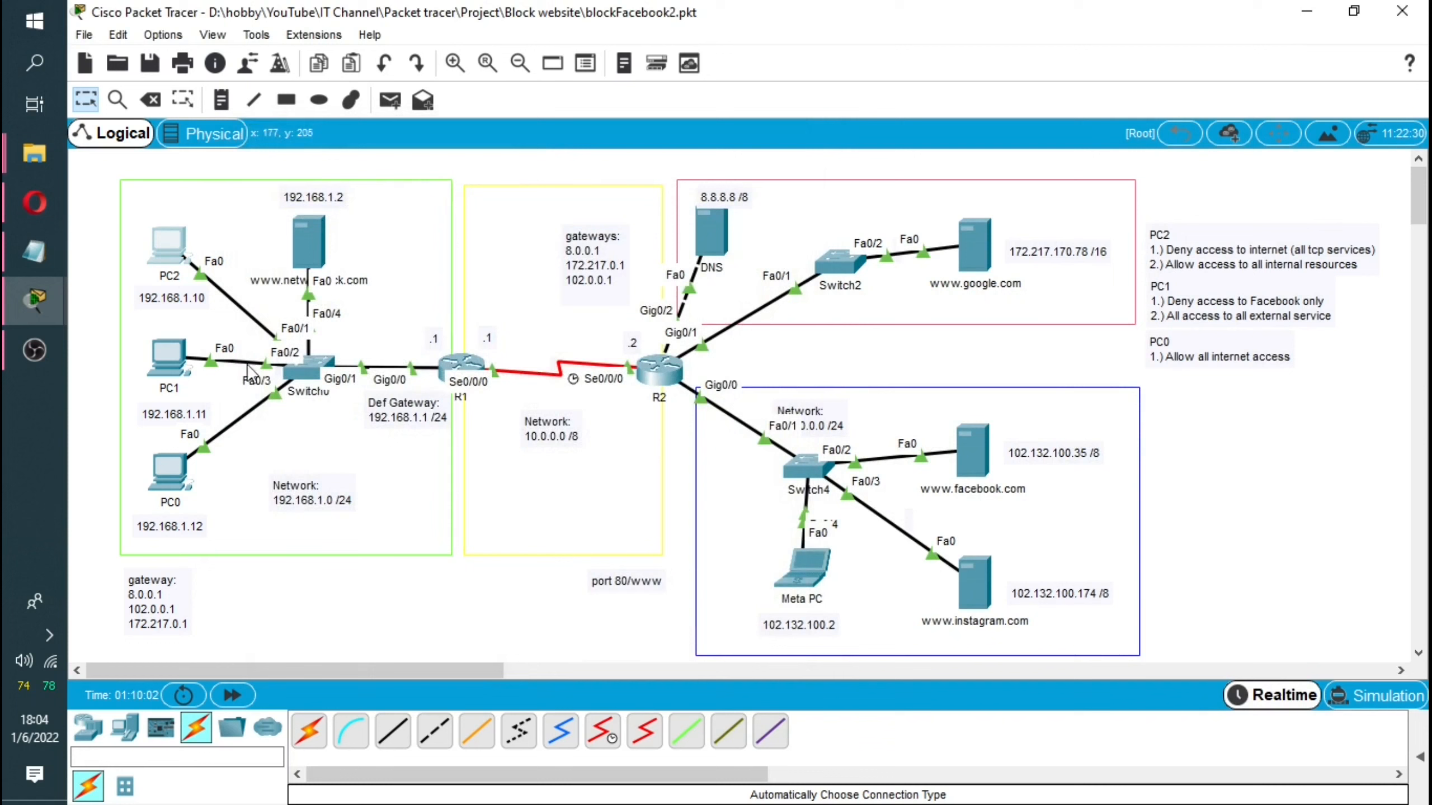
Ping the Google server at 172.217.170.78 from PC0's command prompt and move the window aside to see the server in the topology.
left_click(164, 480)
left_click(849, 251)
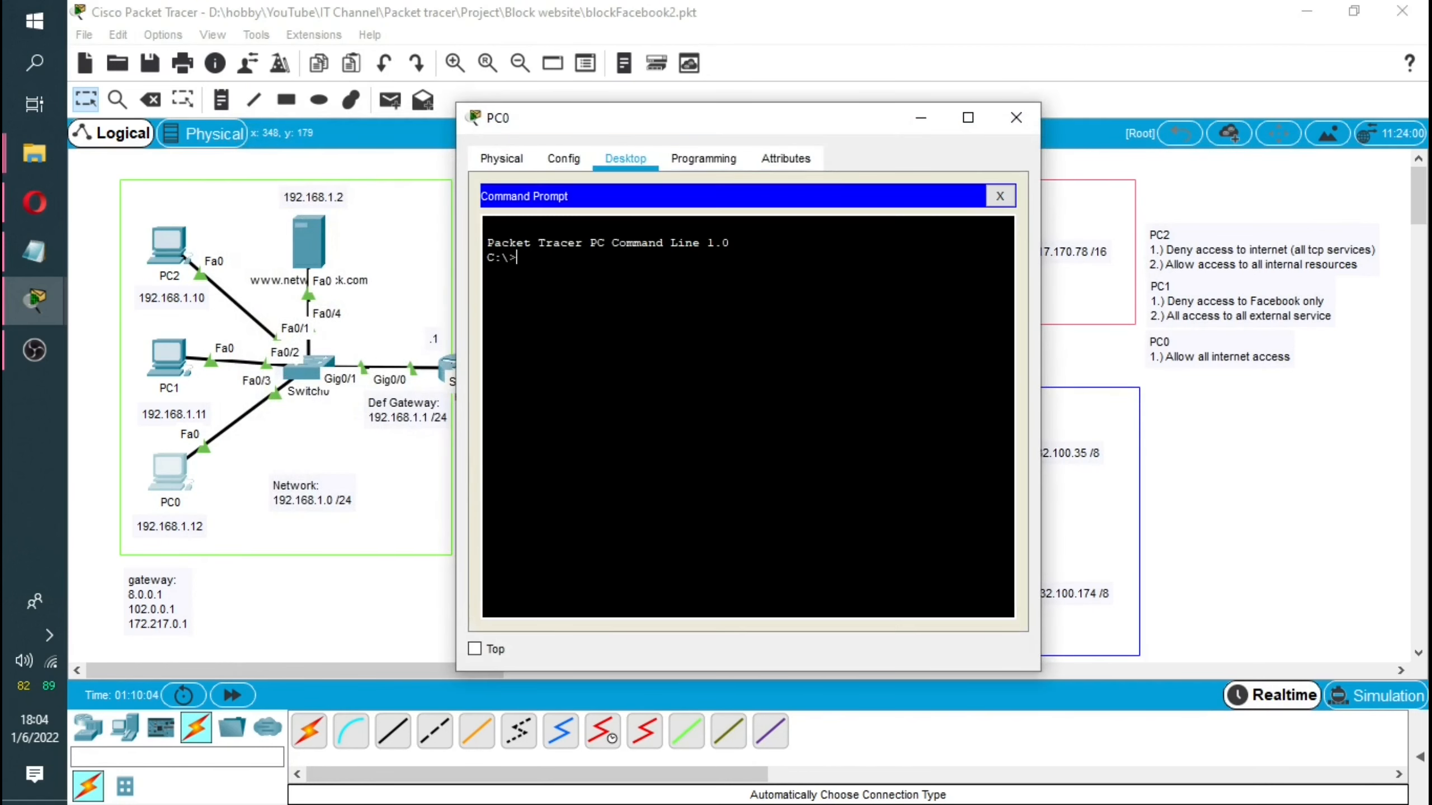
left_click_drag(817, 117, 557, 179)
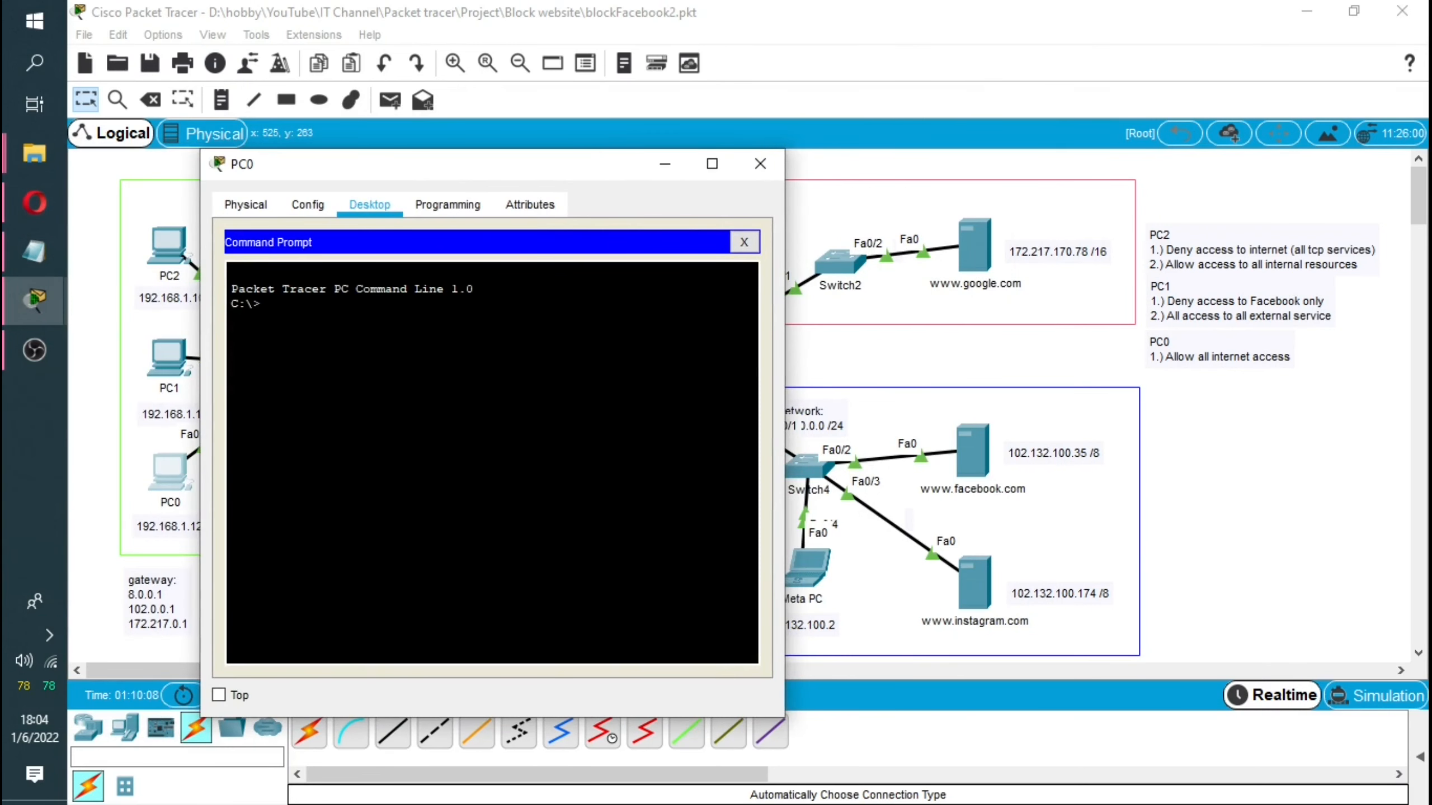
type("ping 172.214.170.1")
key("BackSpace")
type("78")
key("Left")
key("Left")
key("Left")
key("Left")
key("Left")
key("Left")
key("Left")
key("BackSpace")
type("7")
key("Right")
key("Right")
key("Right")
key("Return")
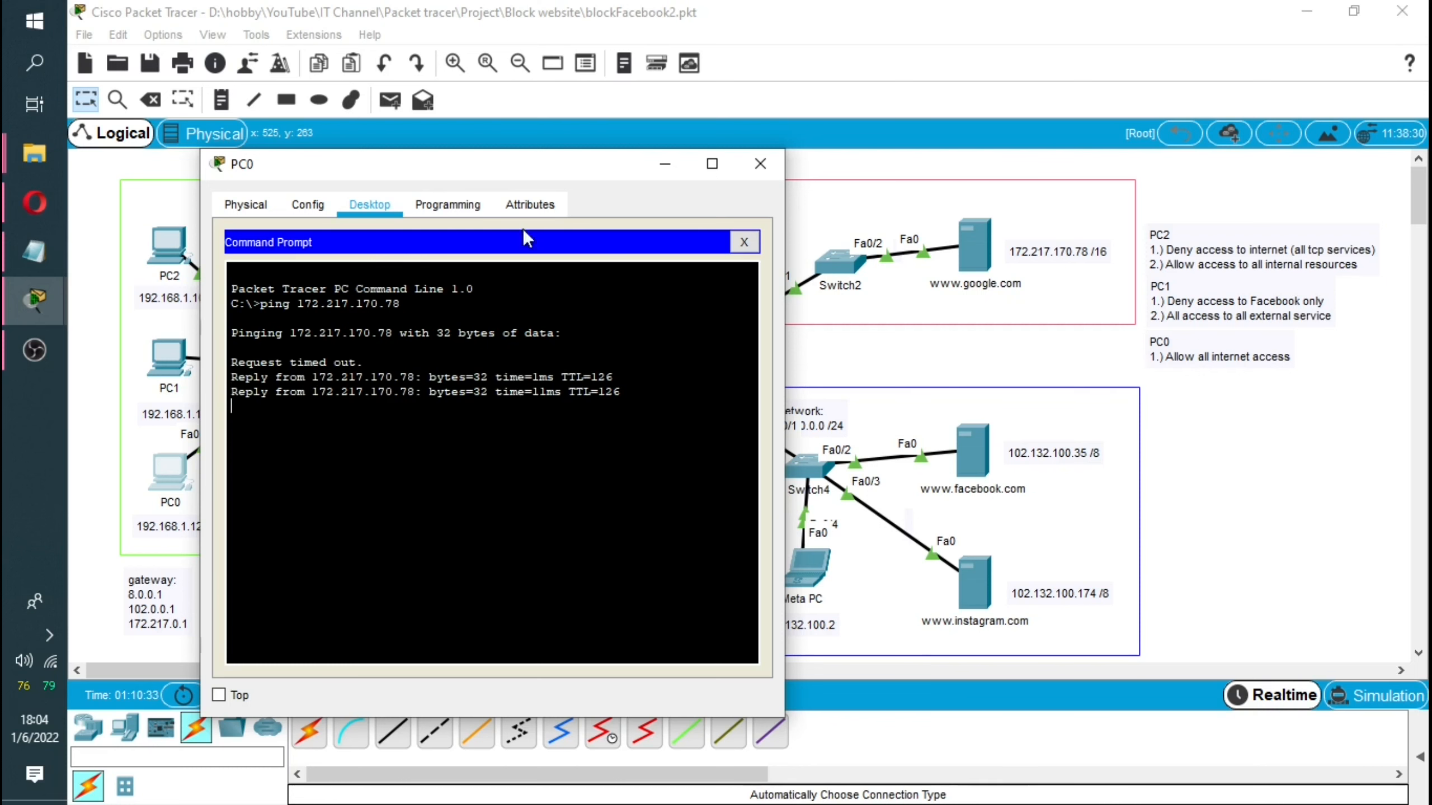
left_click_drag(503, 173, 739, 394)
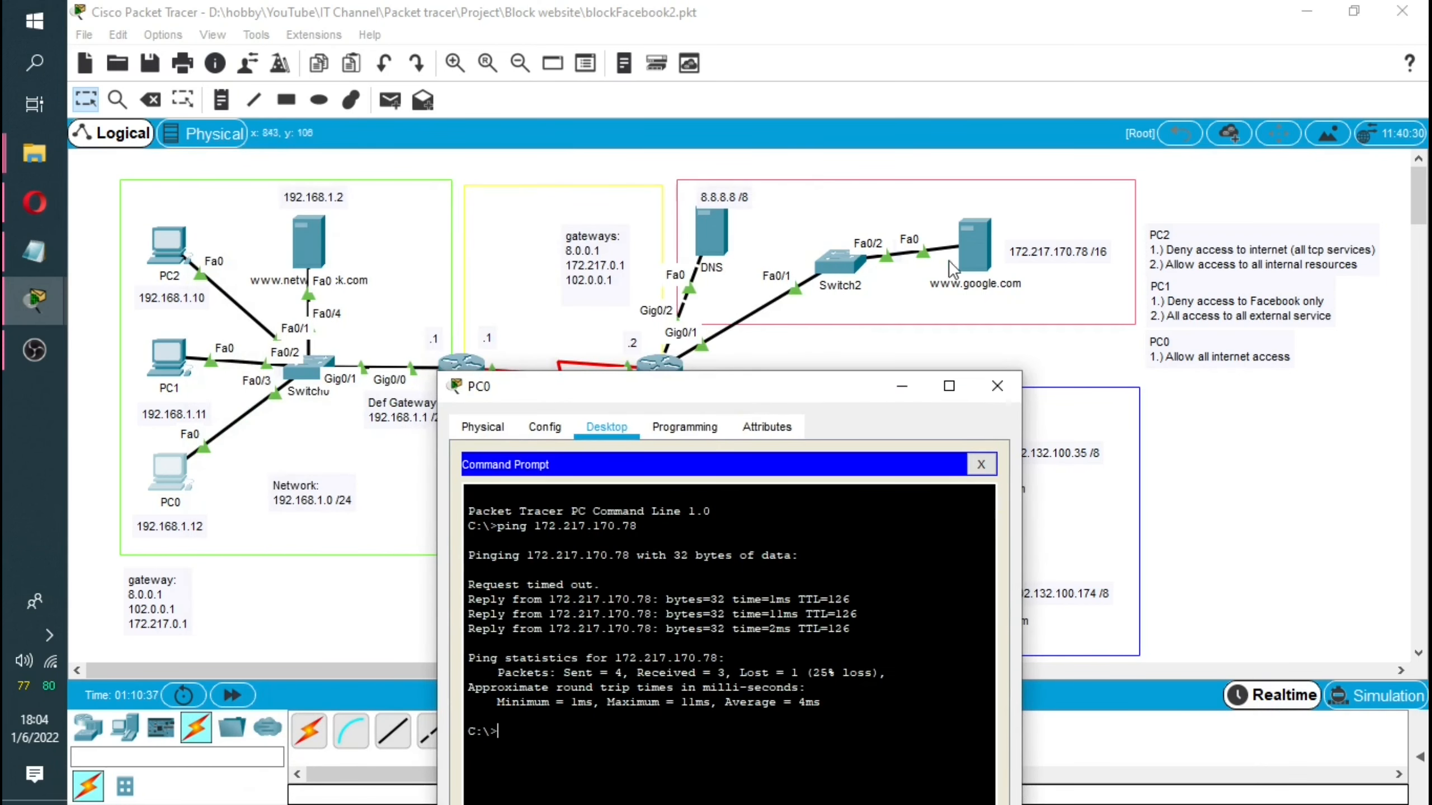
Ping the Google server at 172.217.170.78 again from PC0's command prompt and close the PC's window.
left_click_drag(656, 388, 635, 200)
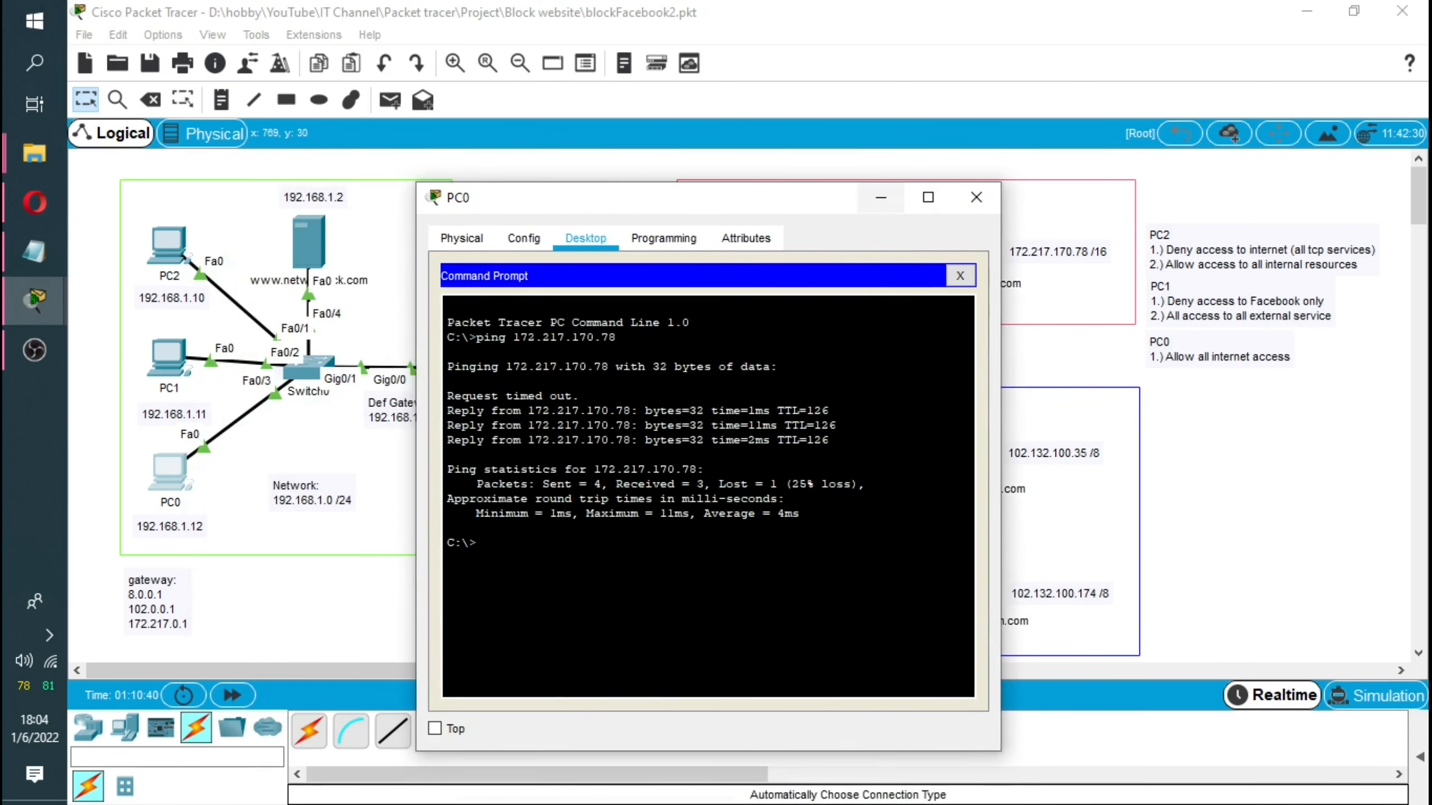
key("Up")
key("Return")
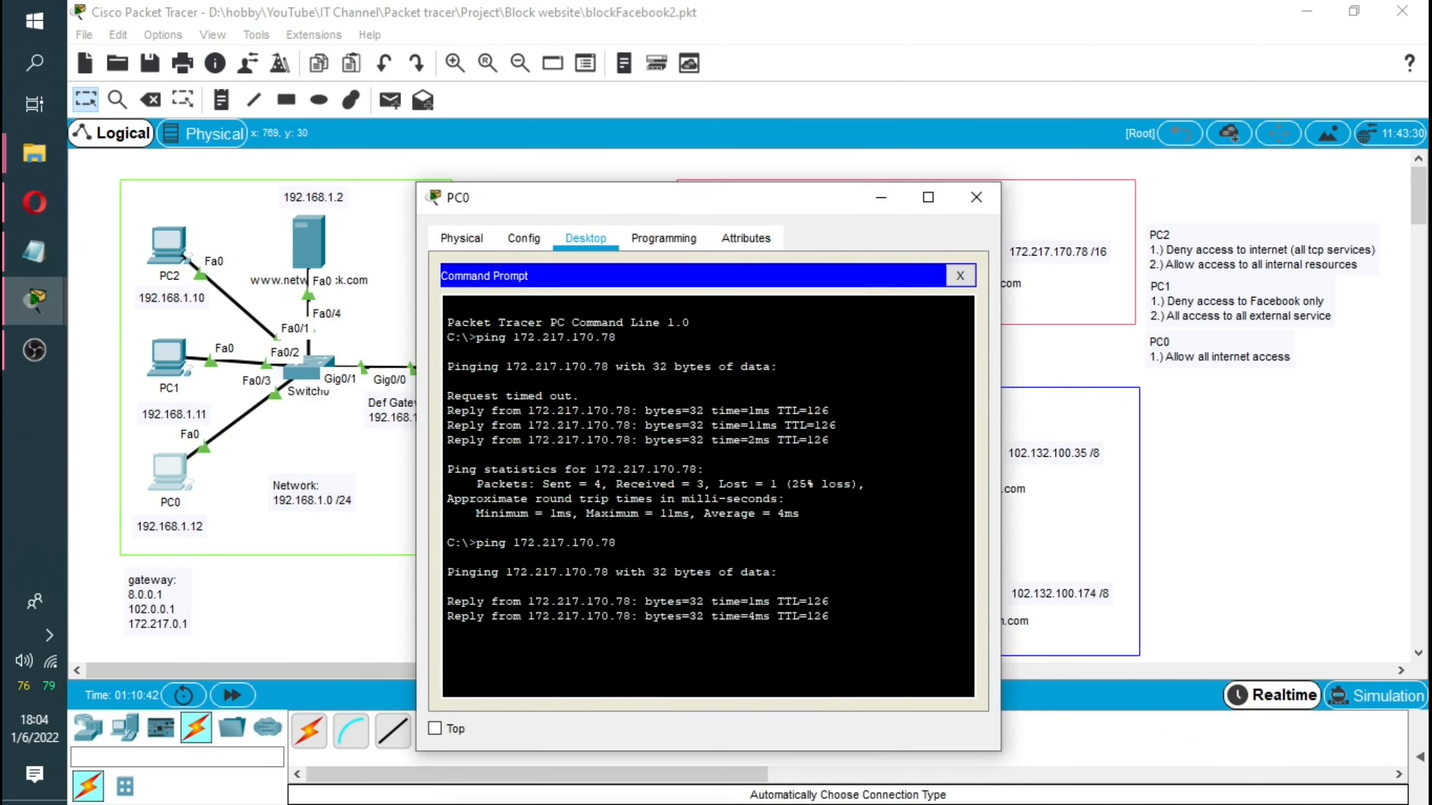
left_click(987, 199)
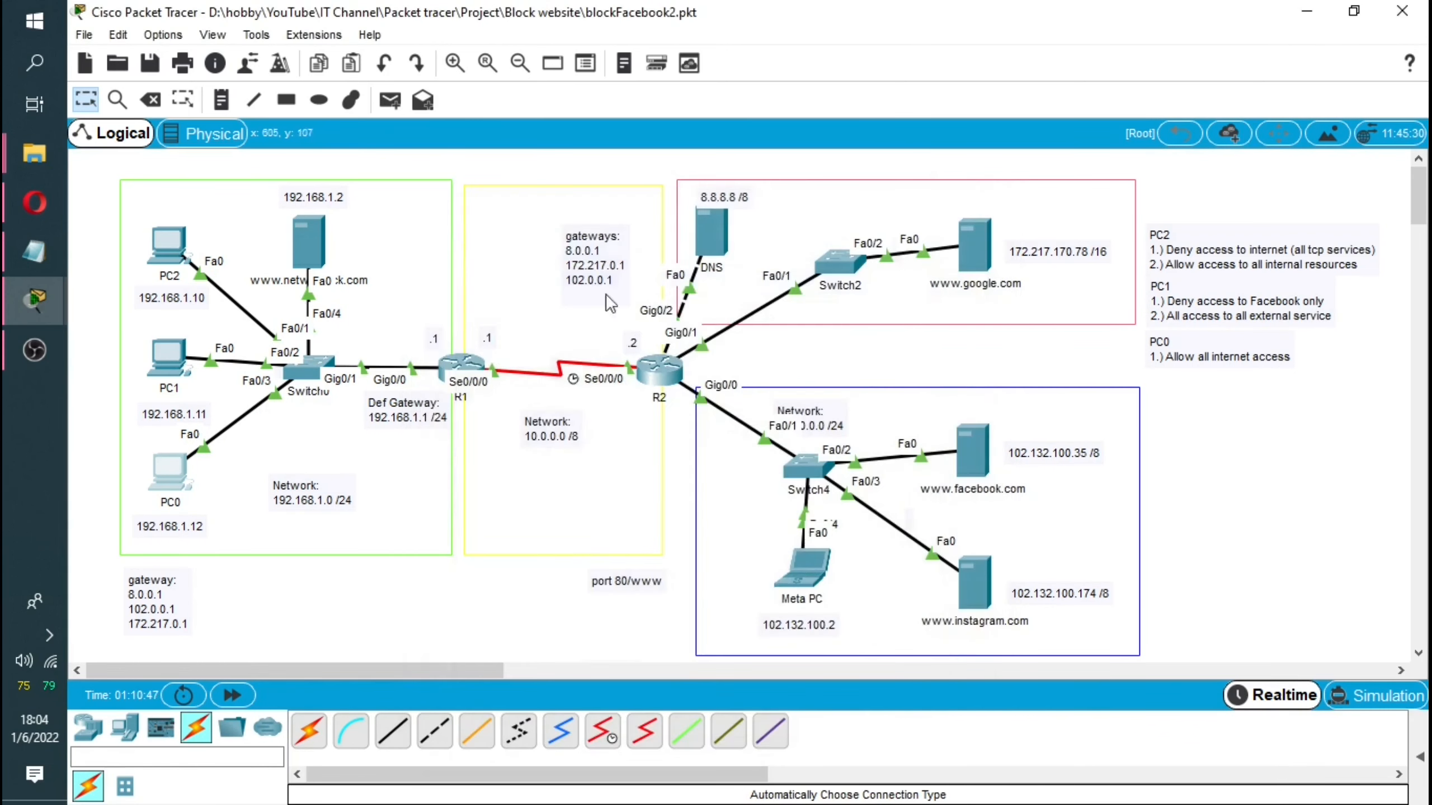
Open Meta PC's command prompt and ping PC1 at 192.168.1.11.
left_click(817, 567)
left_click(923, 243)
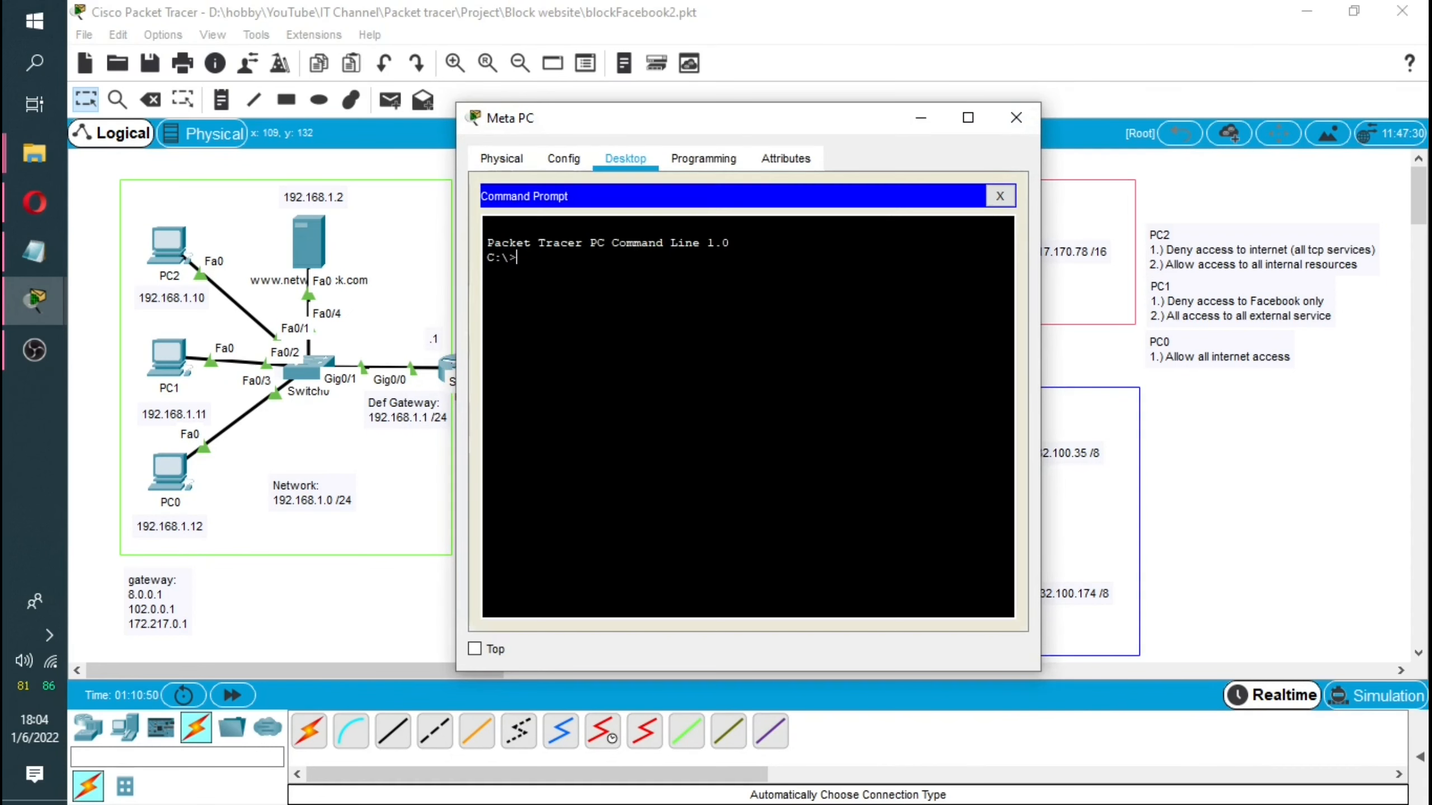
left_click_drag(736, 125, 683, 344)
type("ping 19")
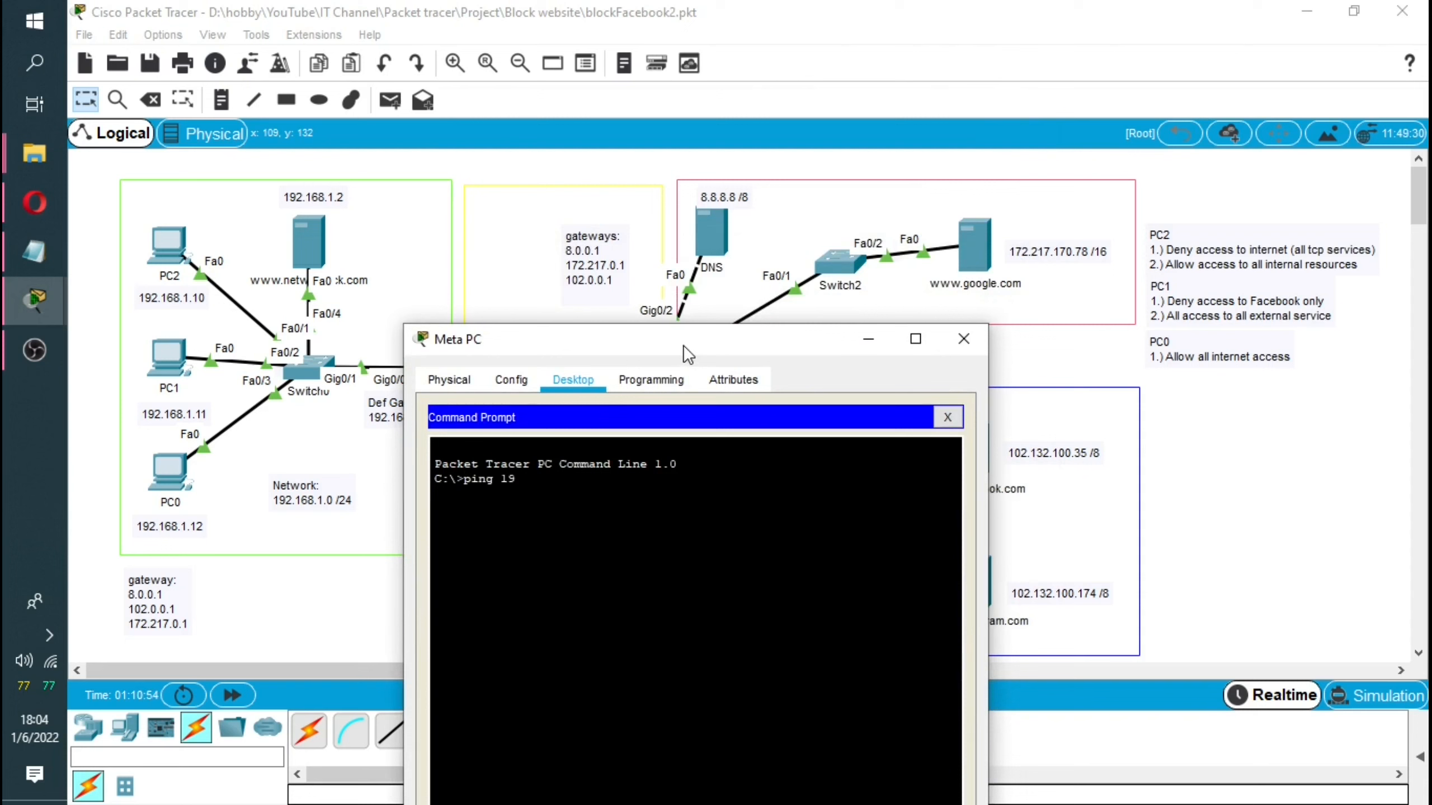
type("2.168.1.11")
left_click_drag(697, 340, 954, 190)
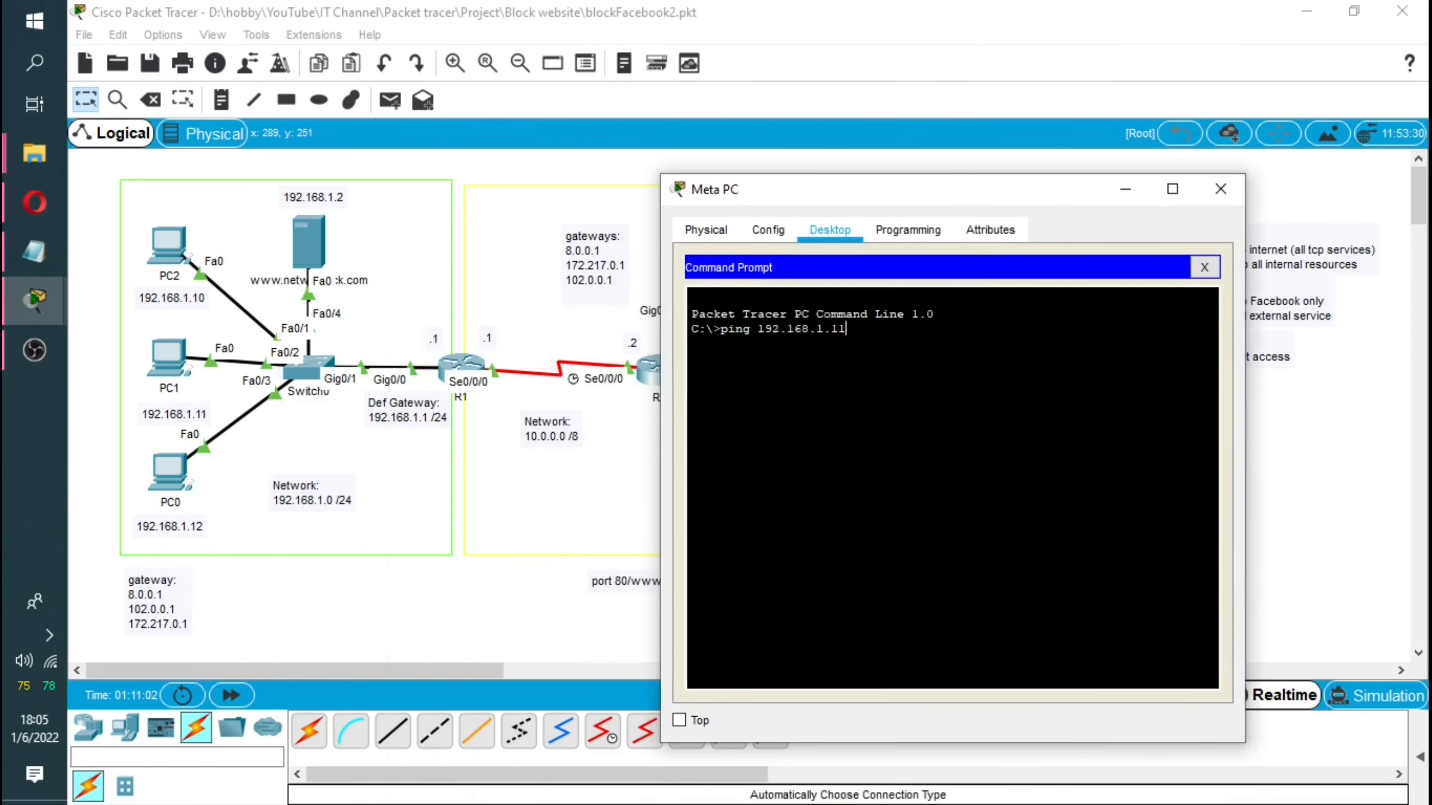
key("Return")
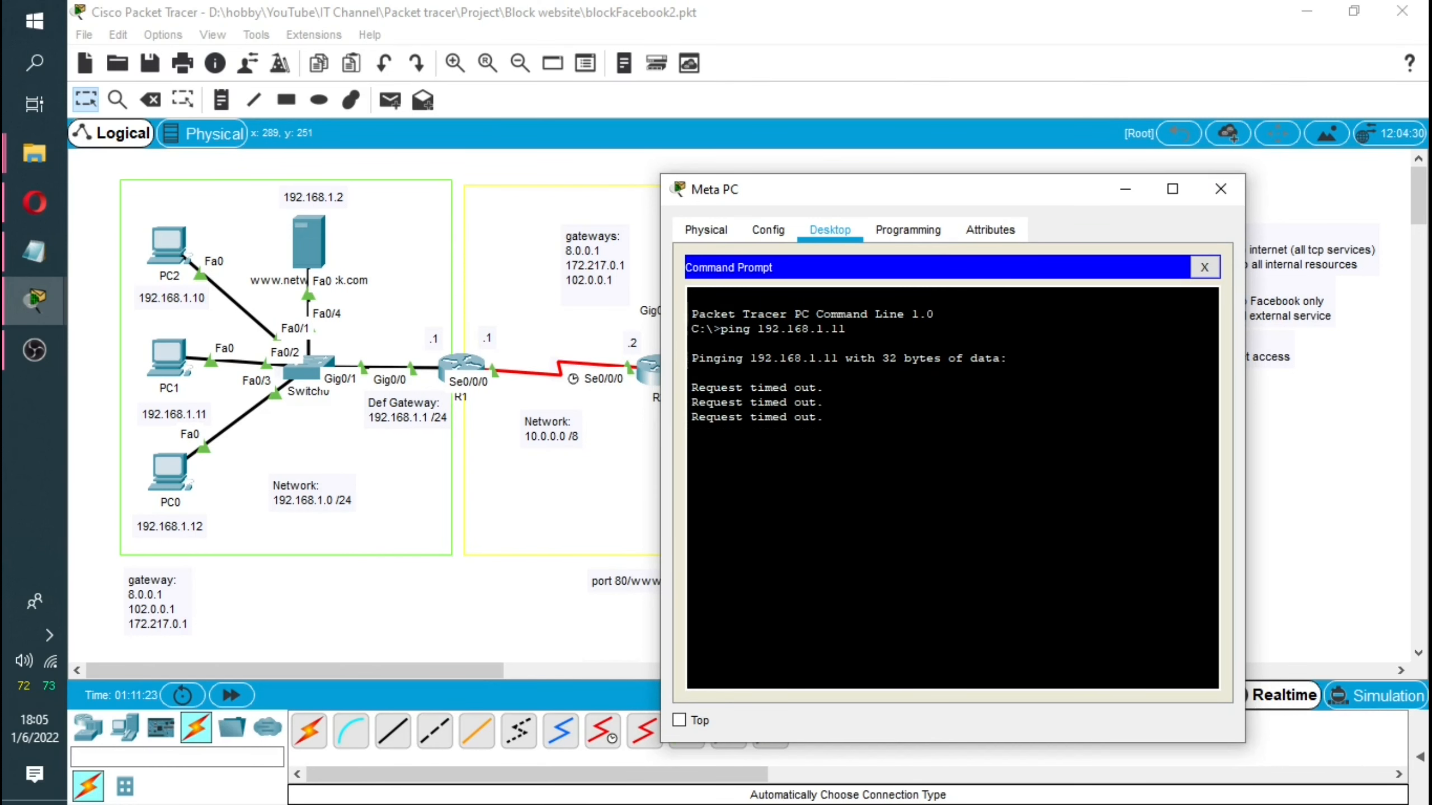
Repeat the ping to PC1 at 192.168.1.11 from Meta PC and close its window.
key("Up")
key("Return")
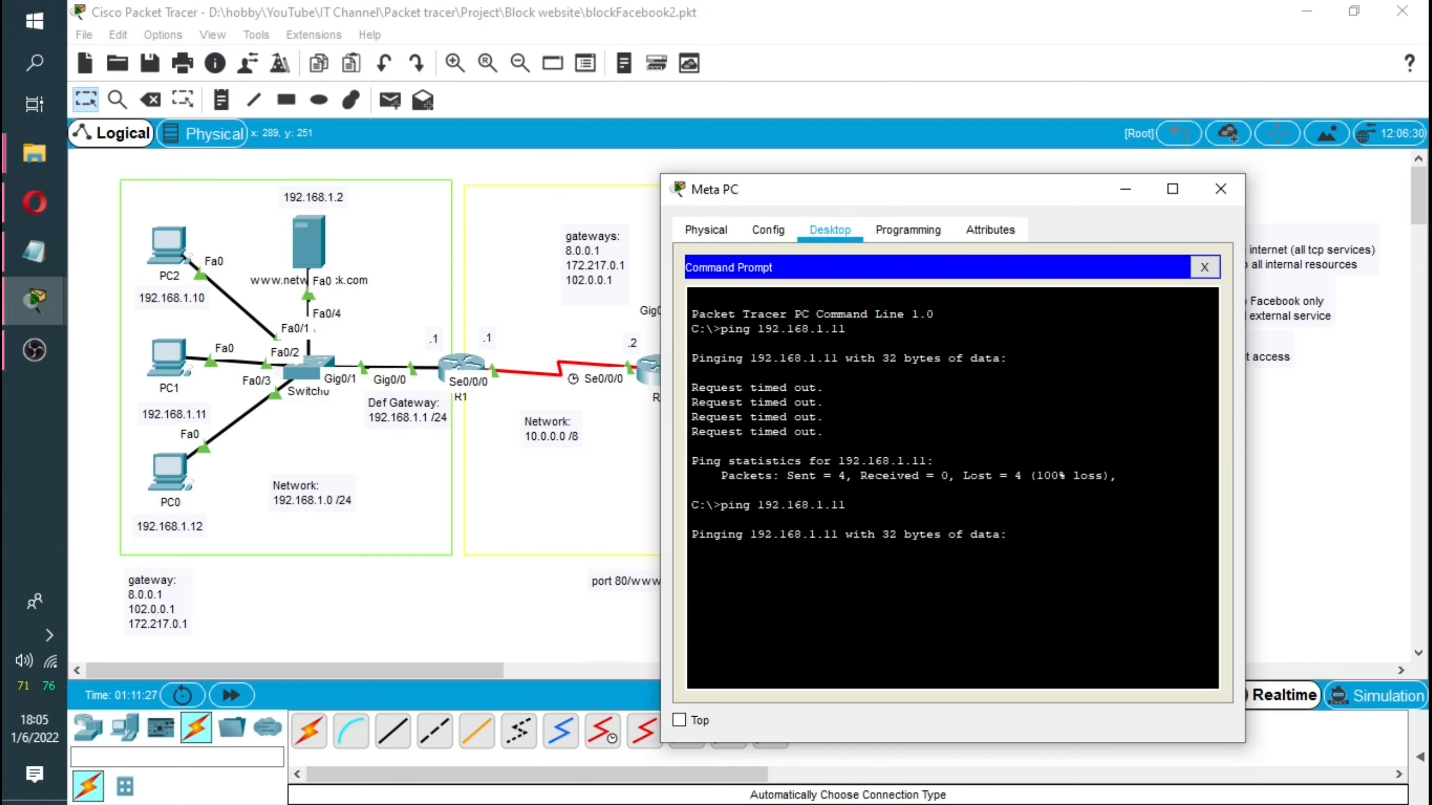
left_click_drag(976, 197, 557, 131)
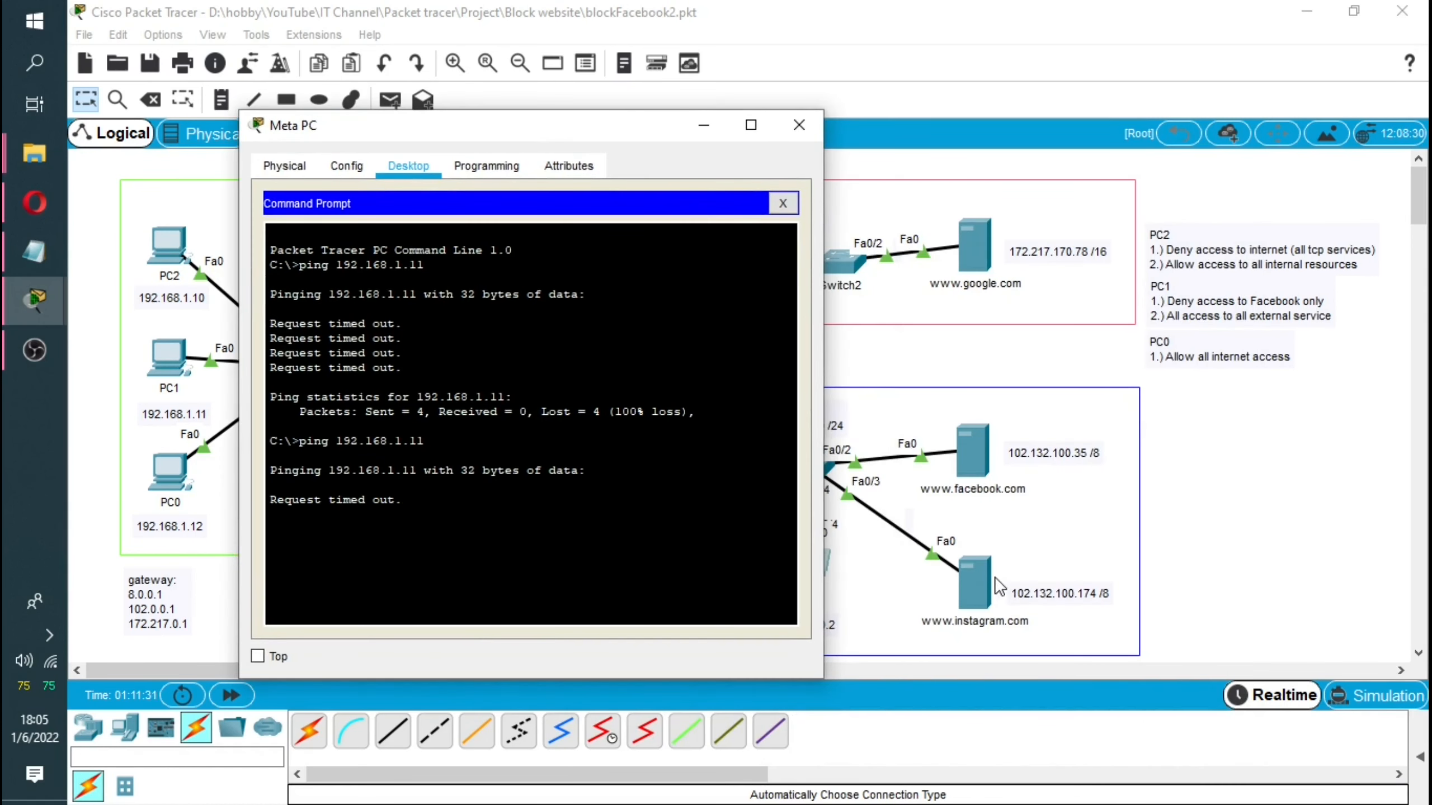
left_click(797, 125)
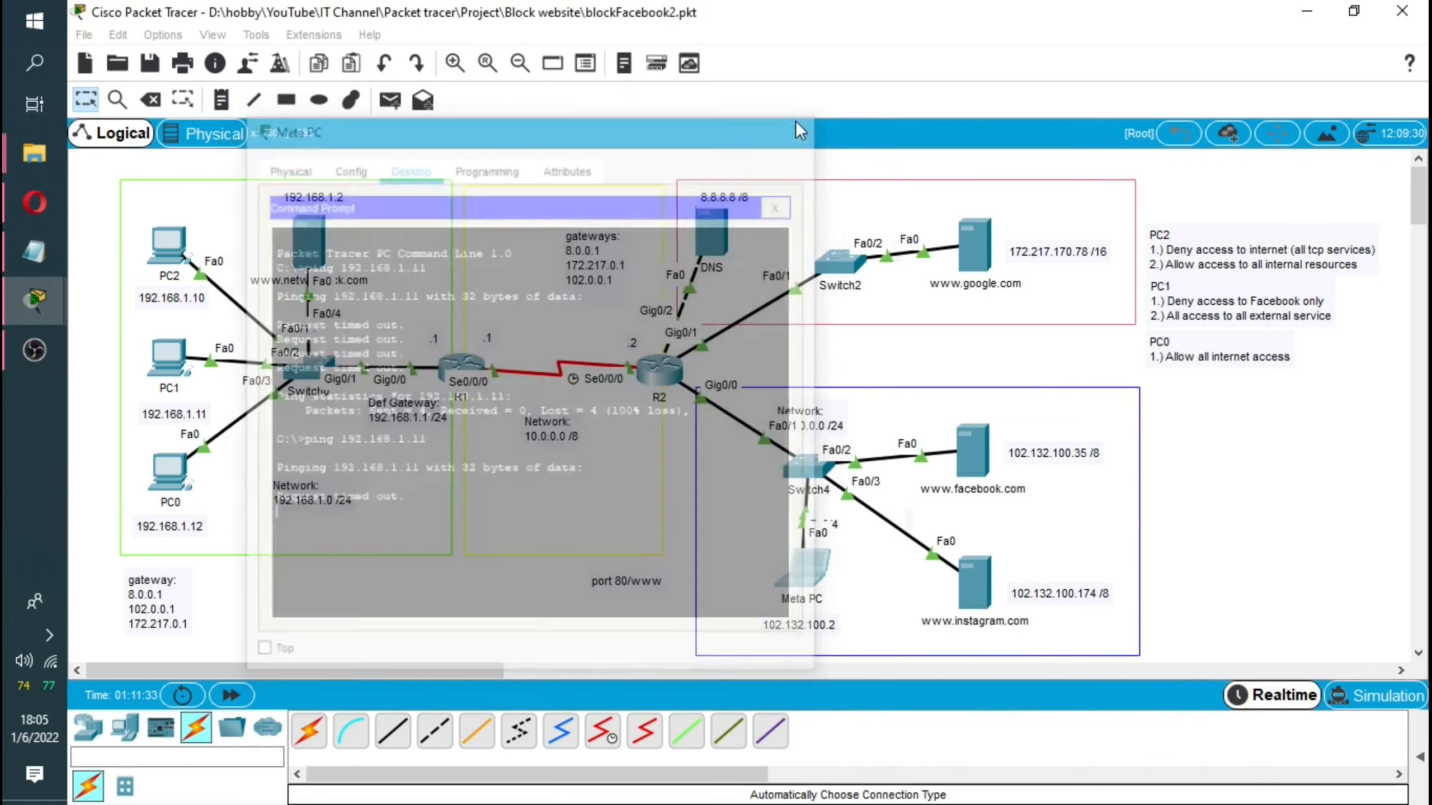
Review Meta PC's IP configuration, close it, and check the laptop's gateway in its topology summary.
left_click(797, 571)
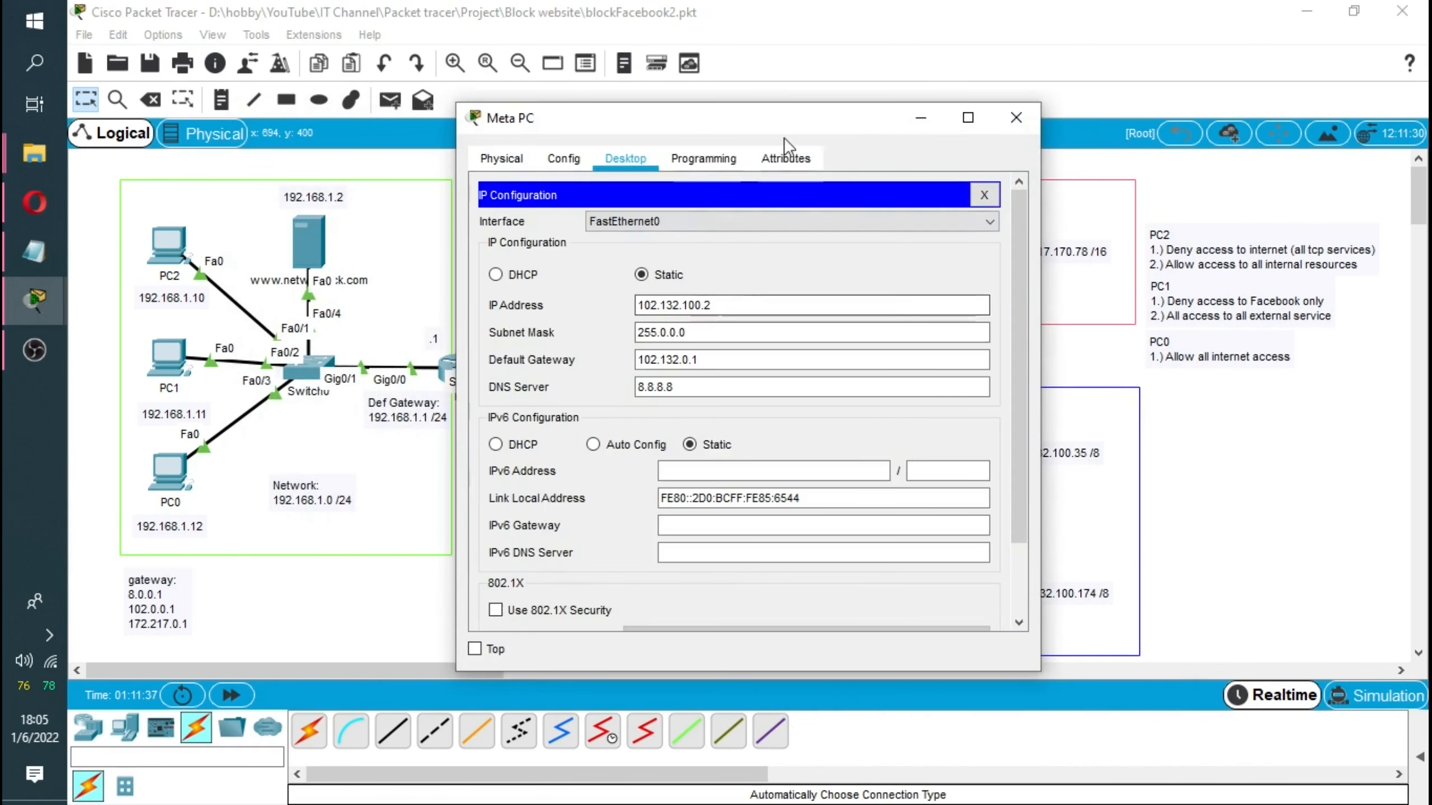
left_click_drag(794, 123, 458, 123)
left_click(685, 127)
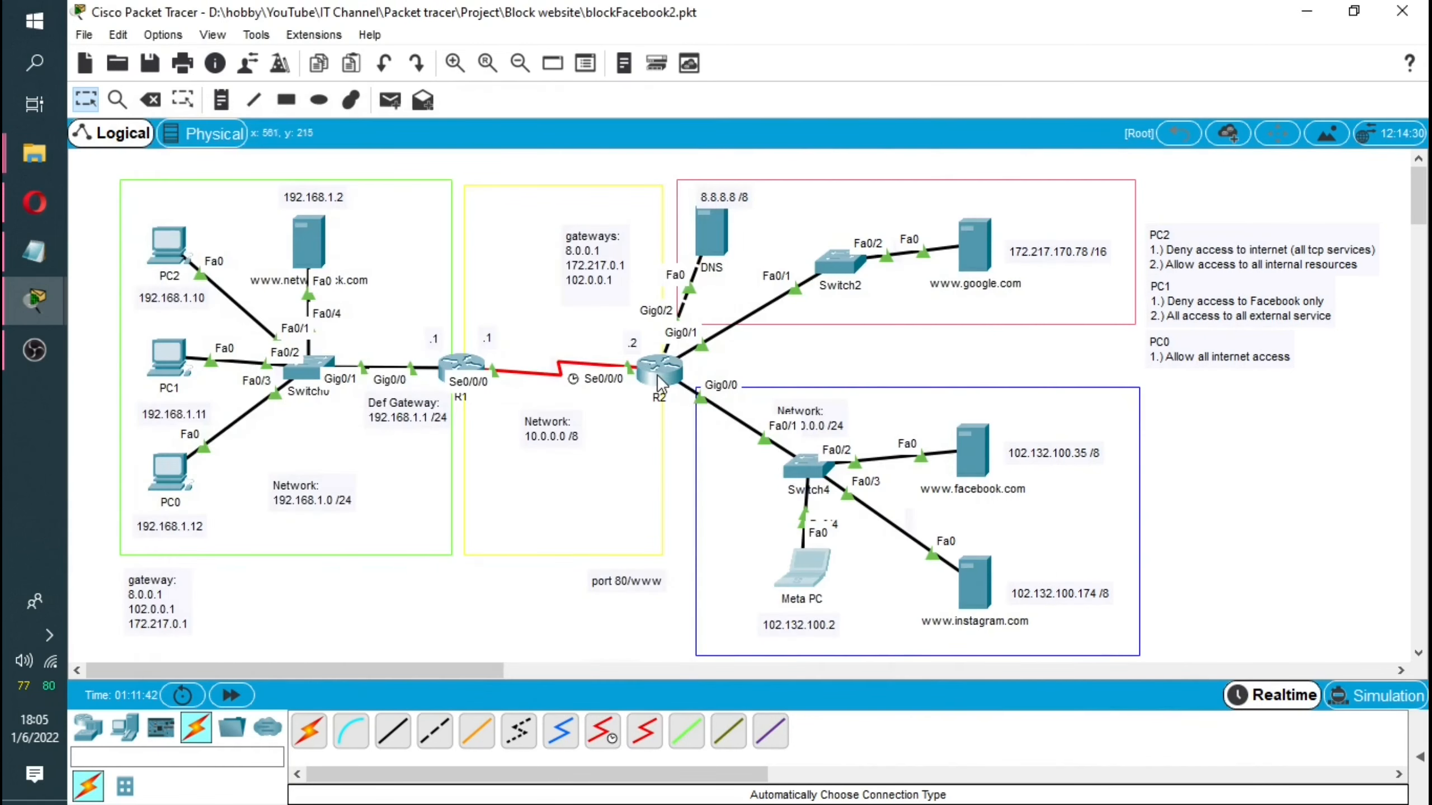
mouse_move(809, 571)
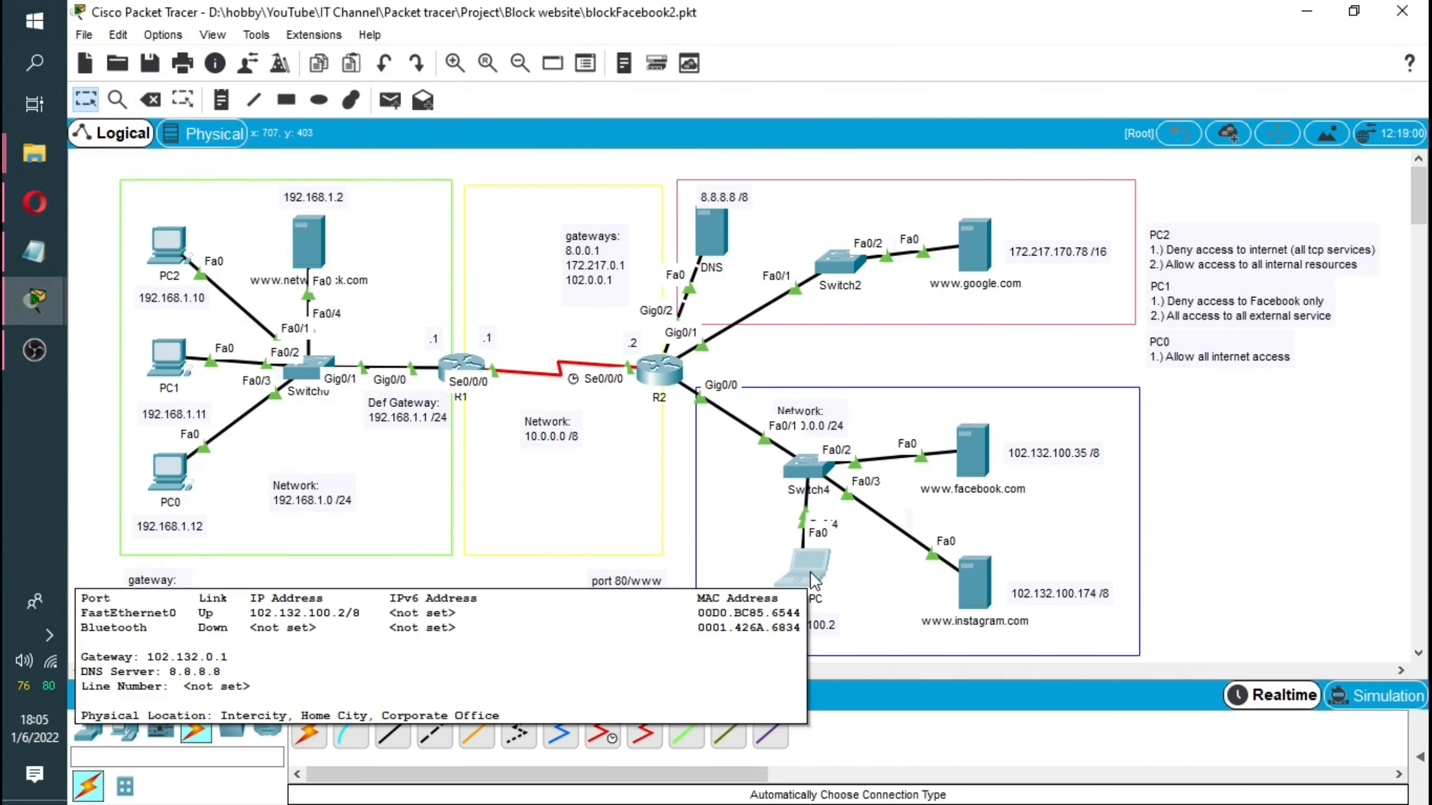
Set Meta PC's default gateway to 102.0.0.1 in its IP configuration and close the window.
left_click(810, 571)
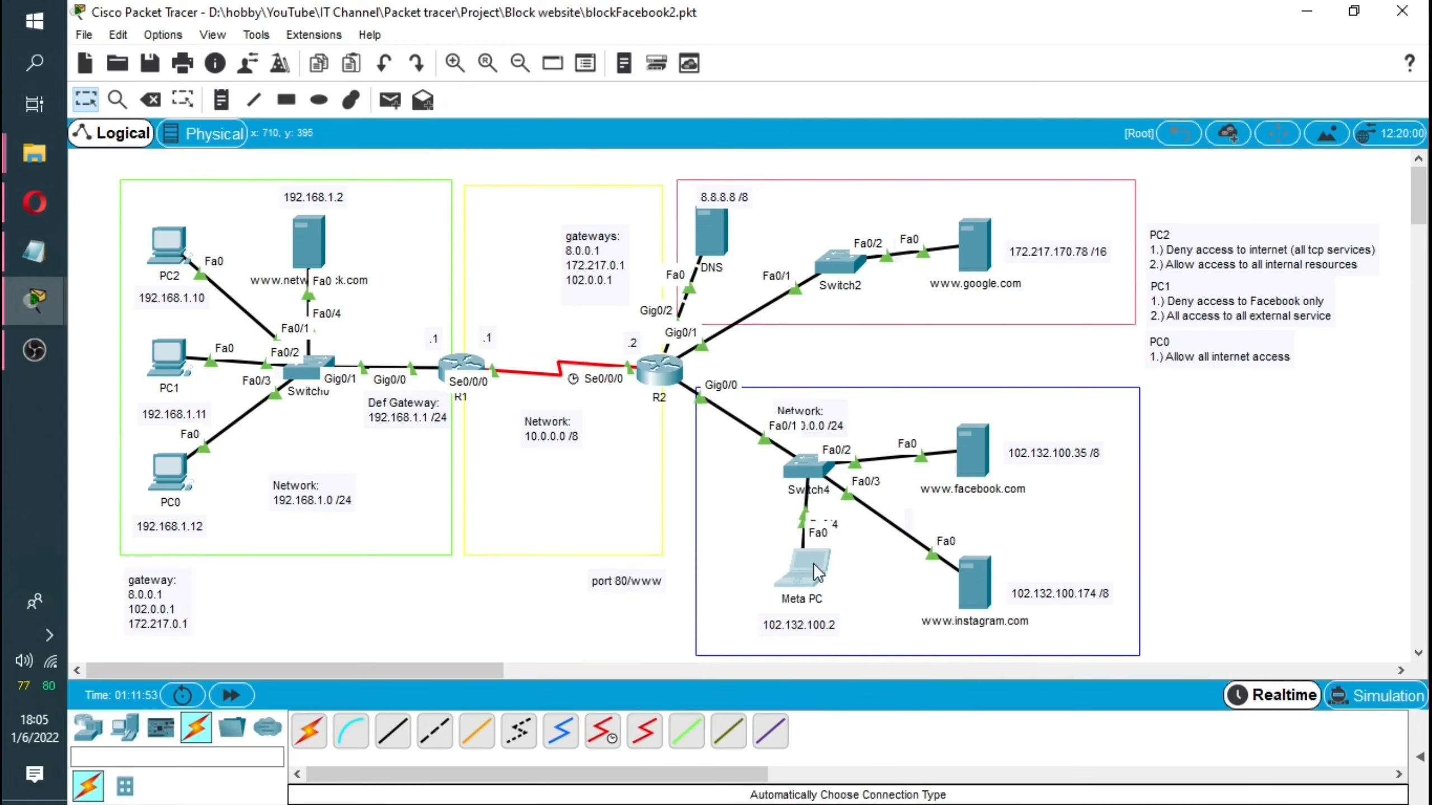
left_click(564, 208)
left_click(658, 333)
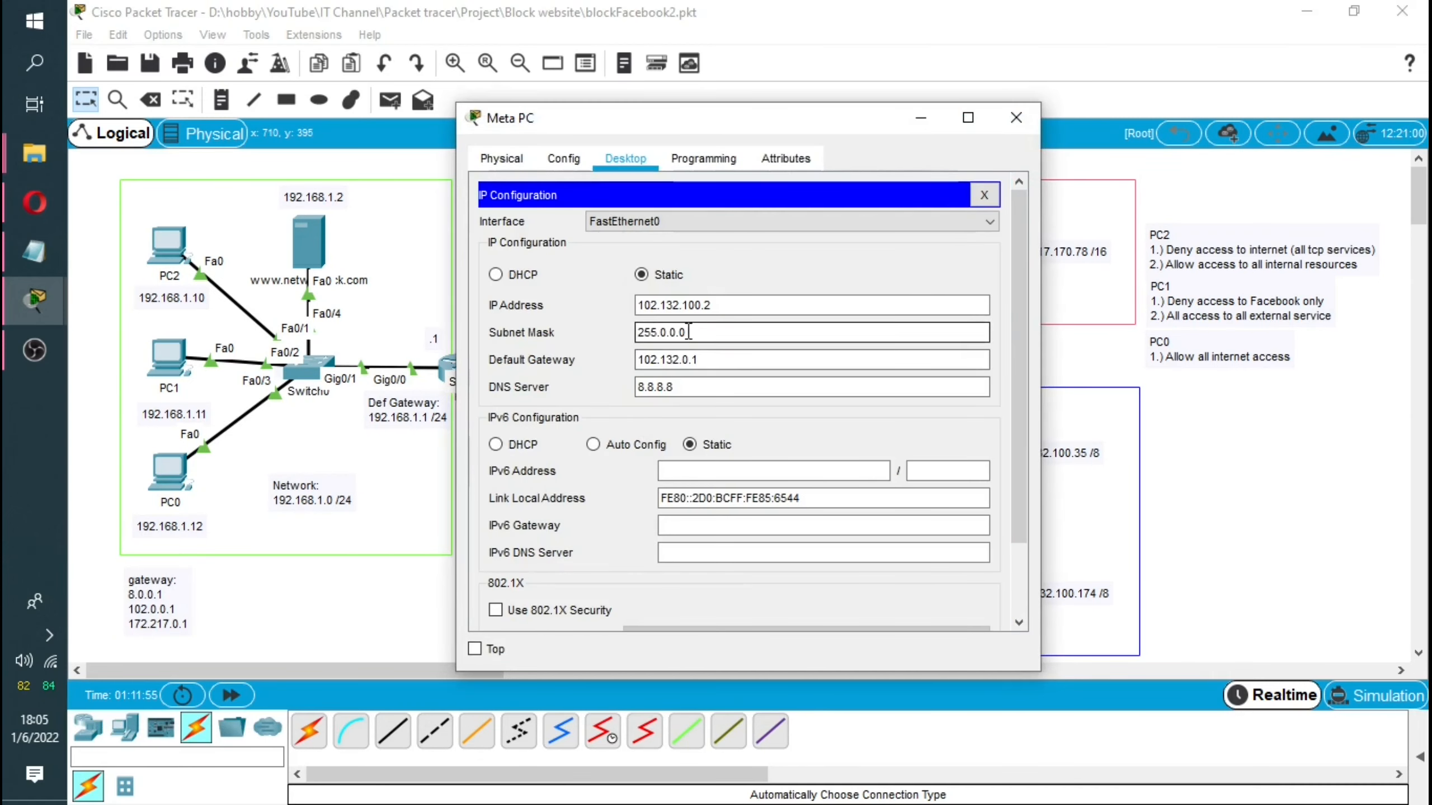
double_click(651, 332)
left_click(661, 332)
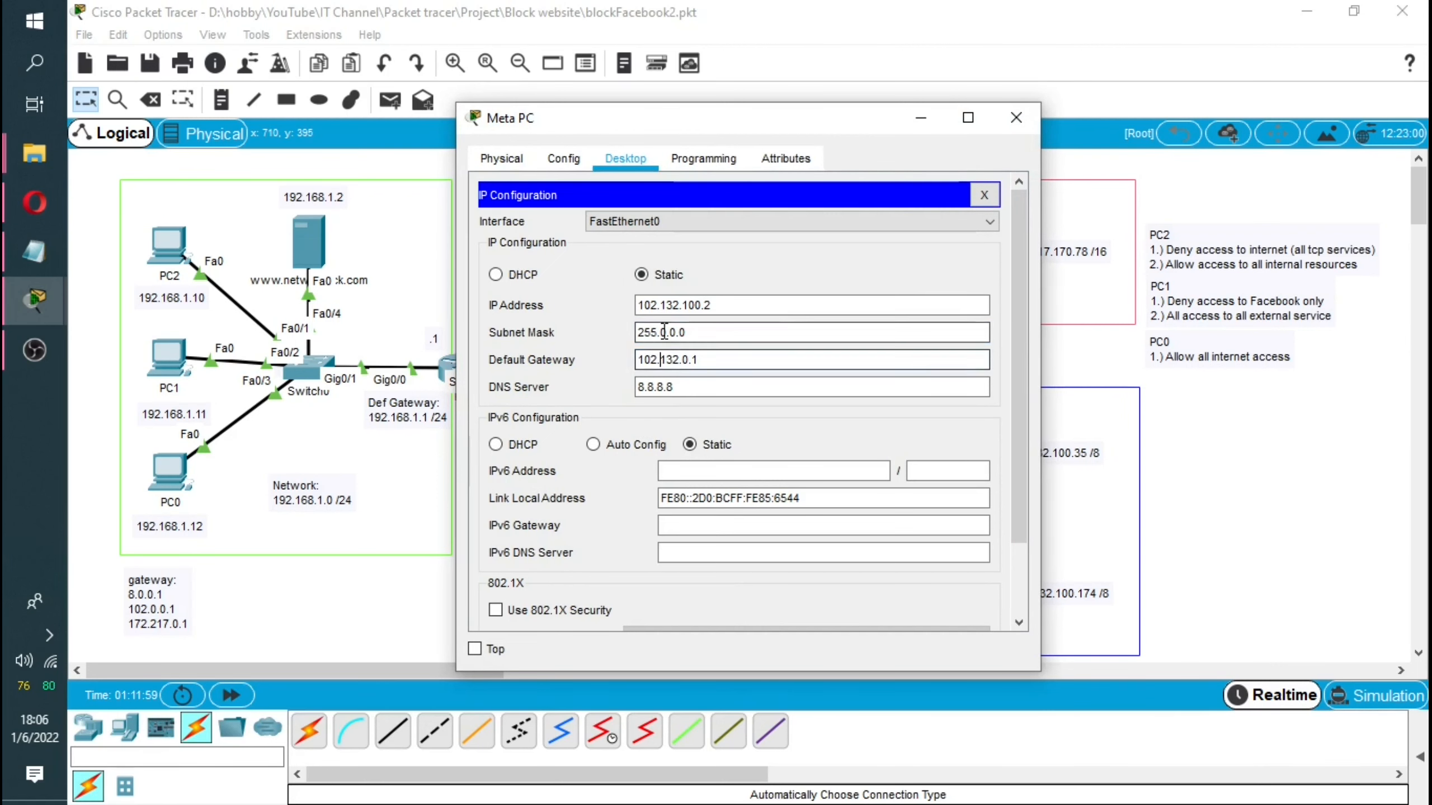
left_click_drag(660, 333, 626, 329)
type("0")
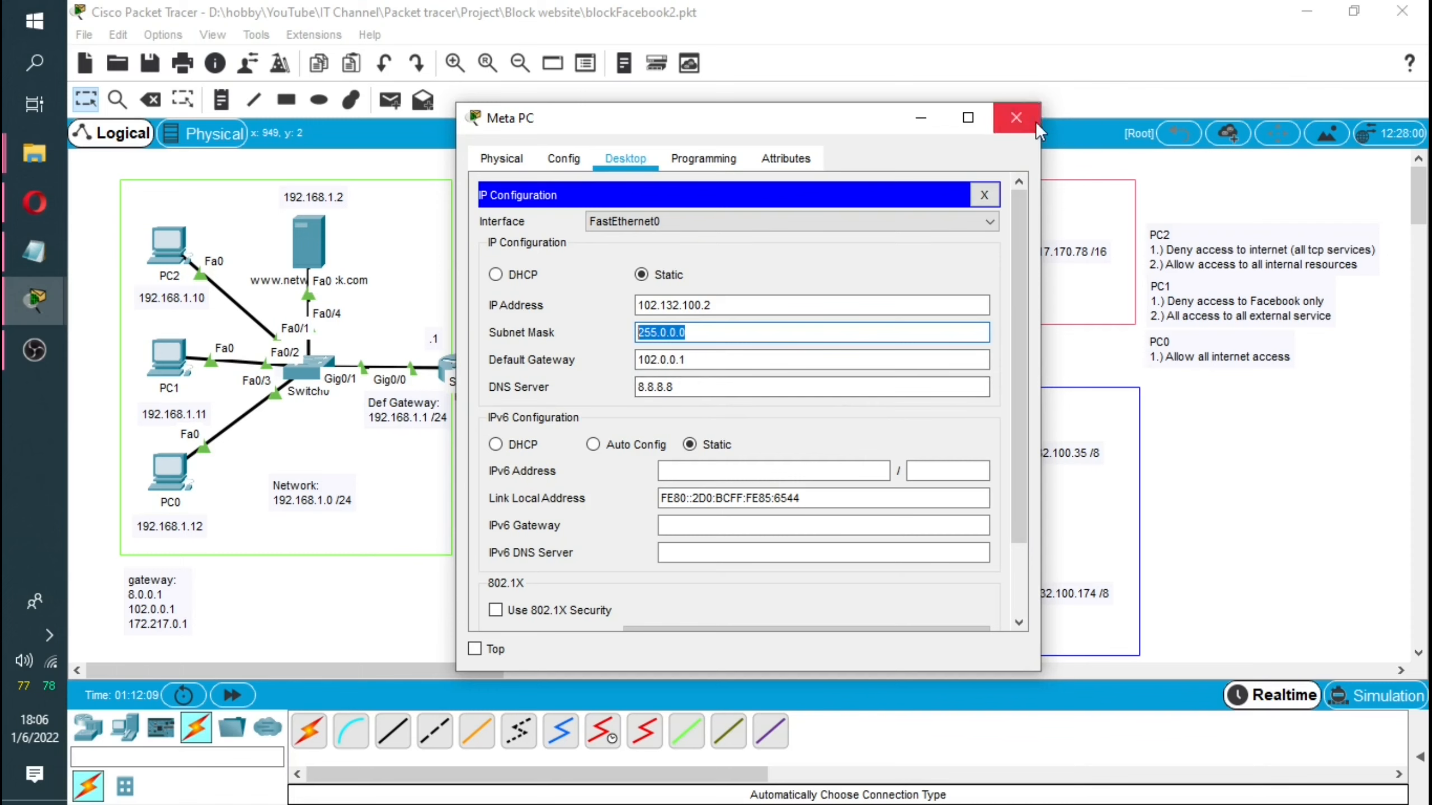
left_click(1016, 118)
Ping PC1 at 192.168.1.11 from Meta PC using the corrected gateway and close the laptop's window.
left_click(811, 578)
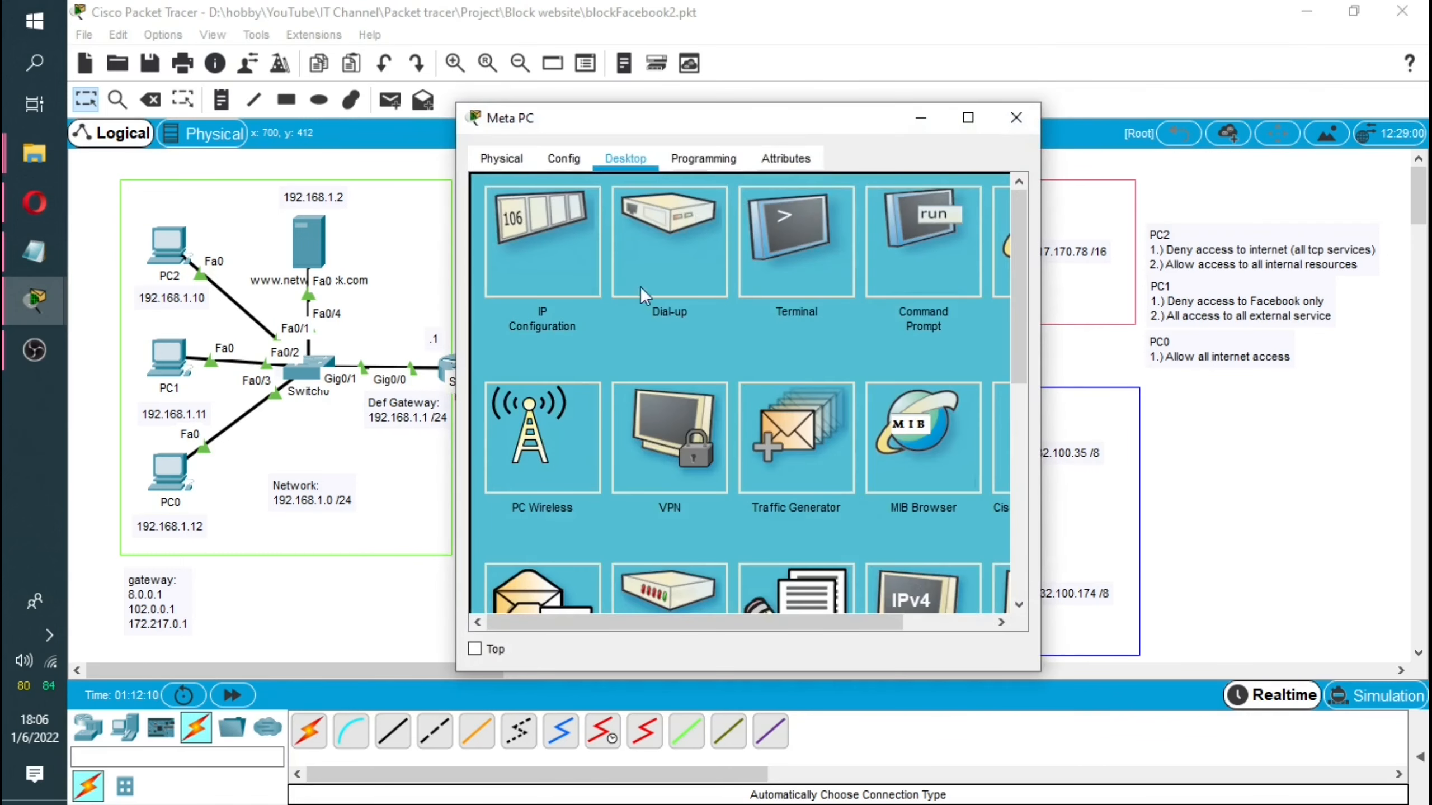
left_click(919, 240)
key("Up")
key("Return")
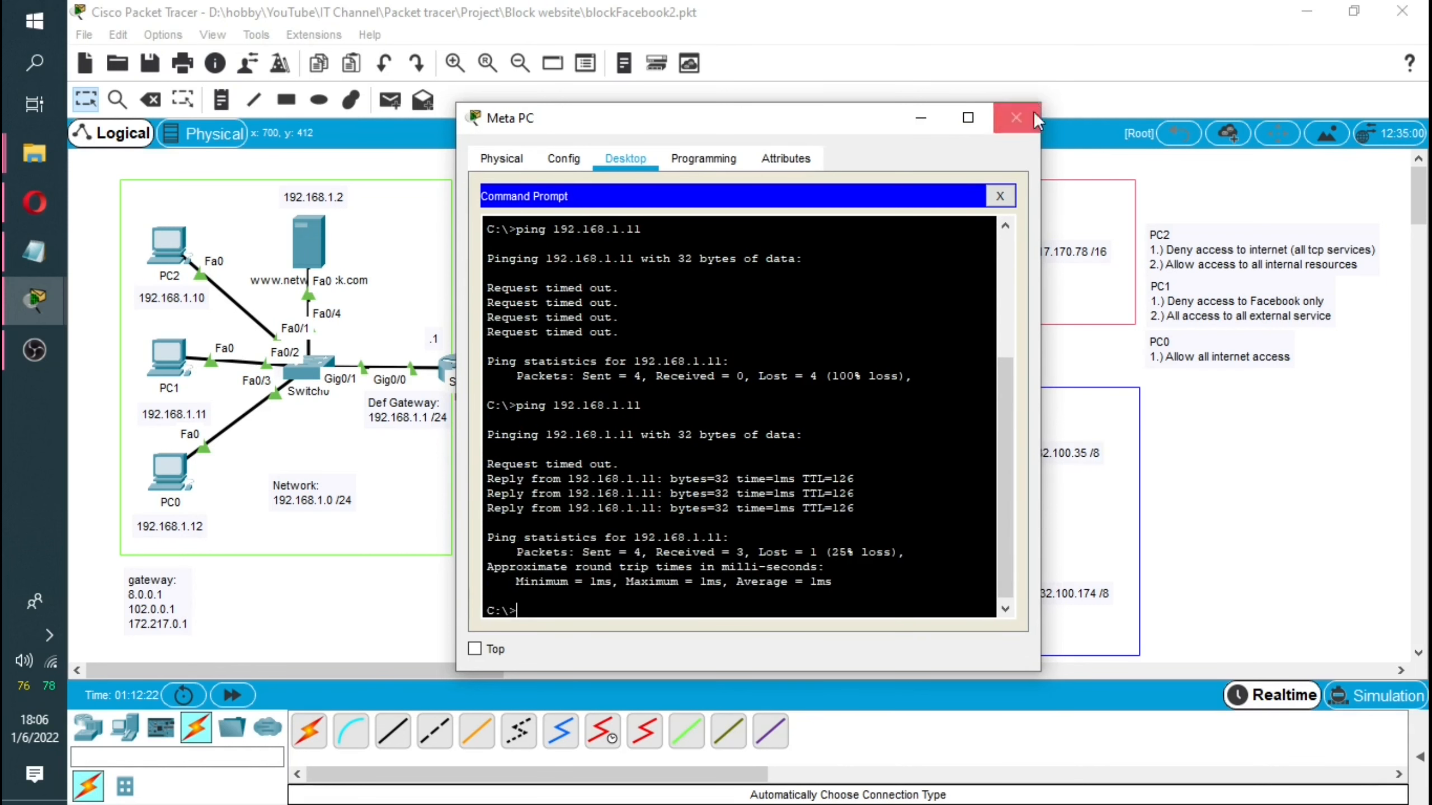
left_click(1015, 118)
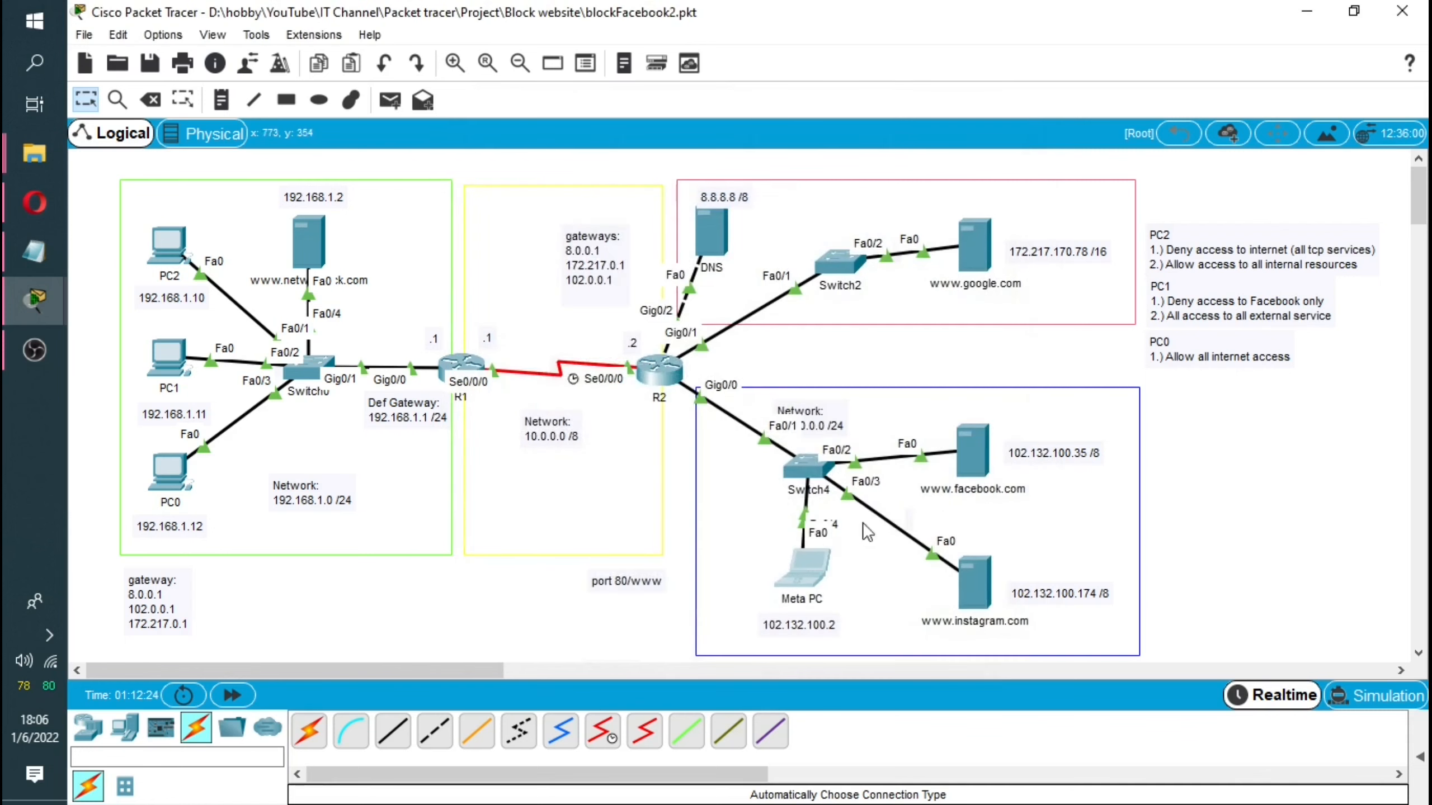